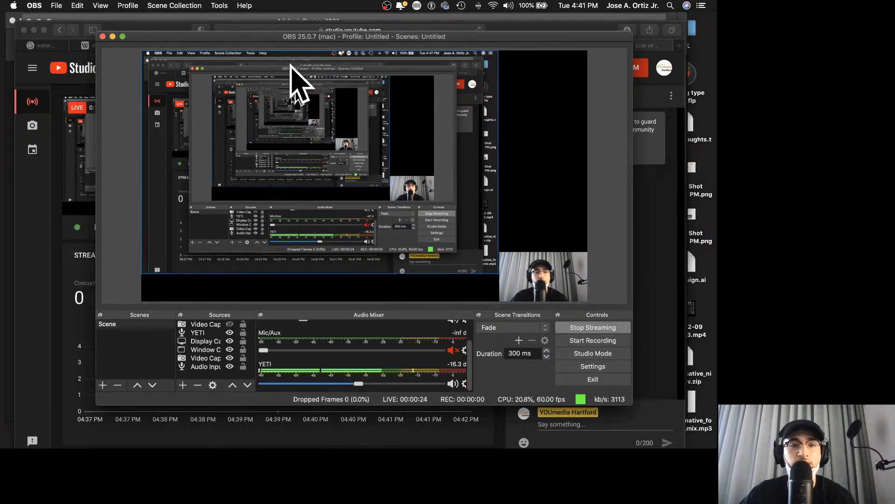
# Step: Minimize the YouTube Studio browser window and the OBS window, and bring the InDesign home window to the front
pyautogui.moveTo(232, 38); pyautogui.dragTo(234, 43)
pyautogui.click(139, 34)
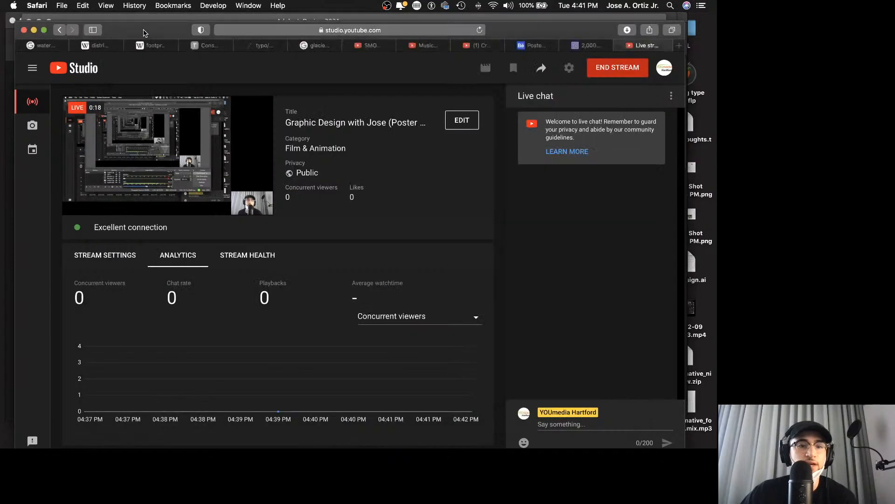
pyautogui.click(35, 30)
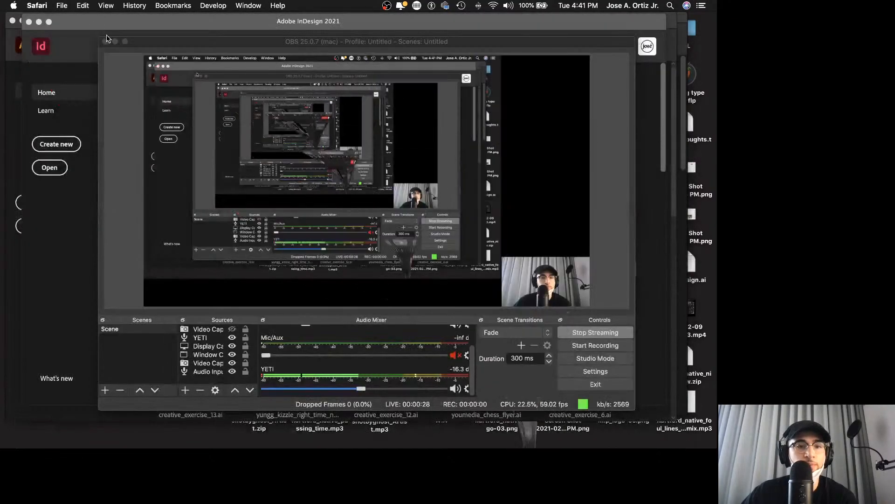
pyautogui.click(127, 43)
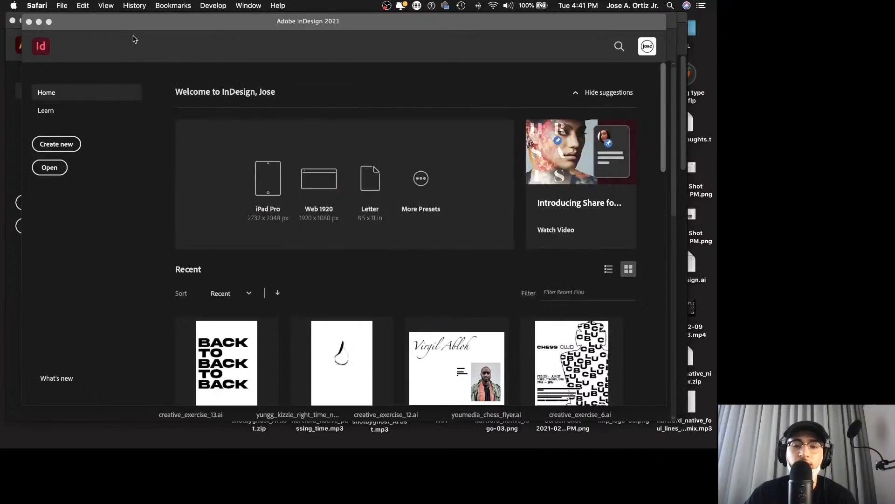
pyautogui.click(106, 30)
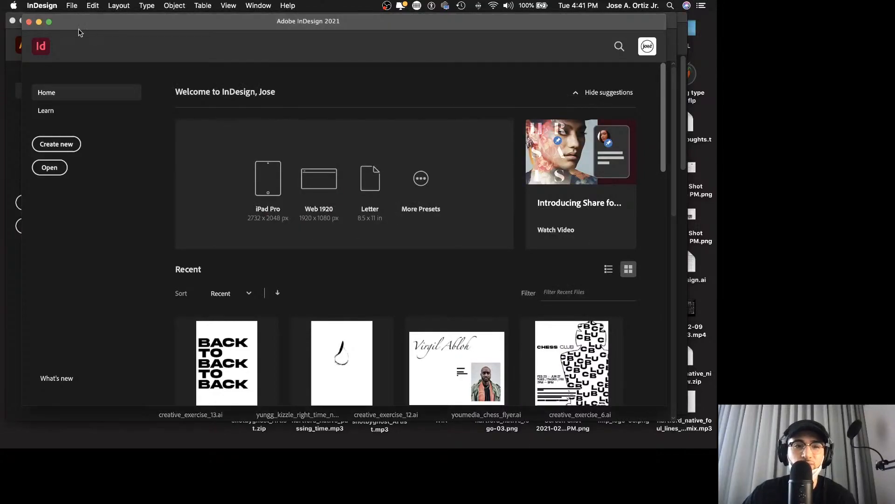
pyautogui.moveTo(91, 25); pyautogui.dragTo(102, 19)
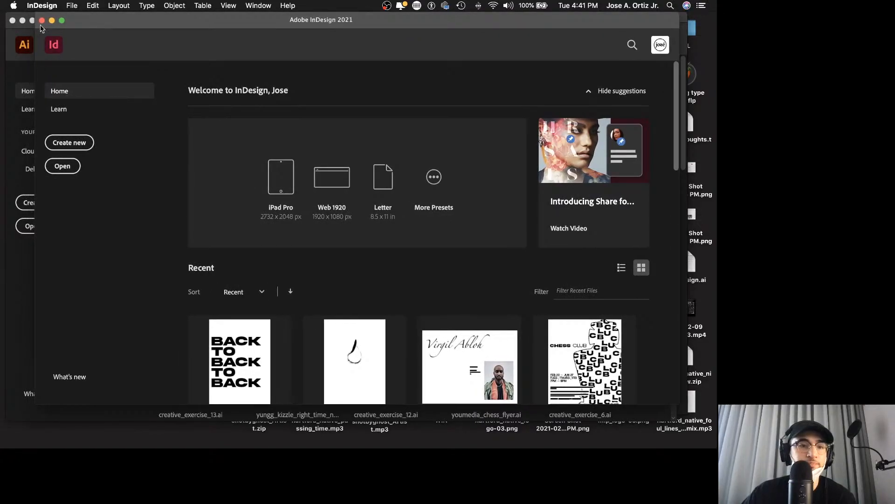
# Step: Switch back to Safari and look through the phrases.org.uk list of English phrases for a poster phrase, down to the entries beginning with "Be"
pyautogui.moveTo(252, 443)
pyautogui.click(199, 442)
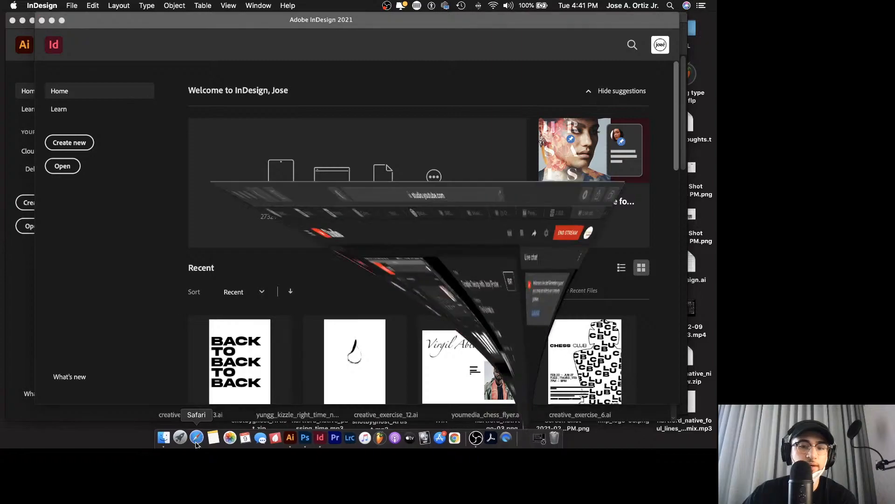
pyautogui.click(590, 46)
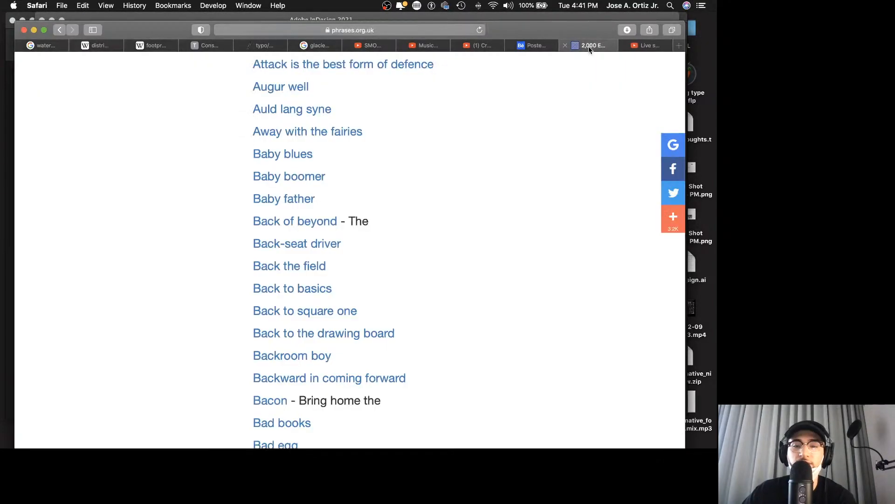
pyautogui.scroll(15, 517, 169)
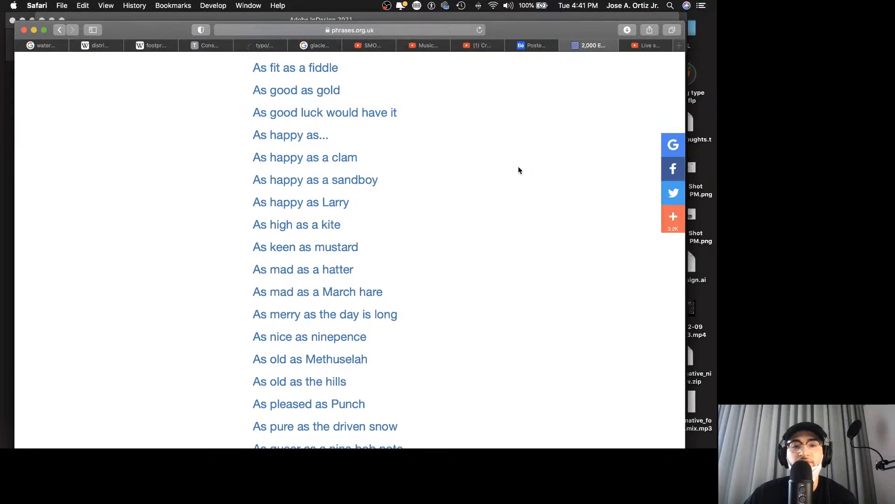
pyautogui.scroll(-7, 517, 174)
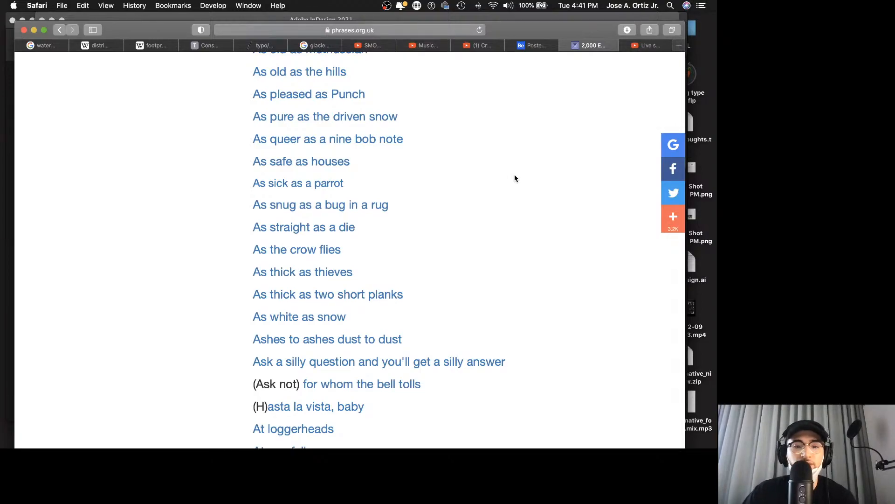
pyautogui.scroll(-6, 514, 178)
pyautogui.scroll(-2, 514, 178)
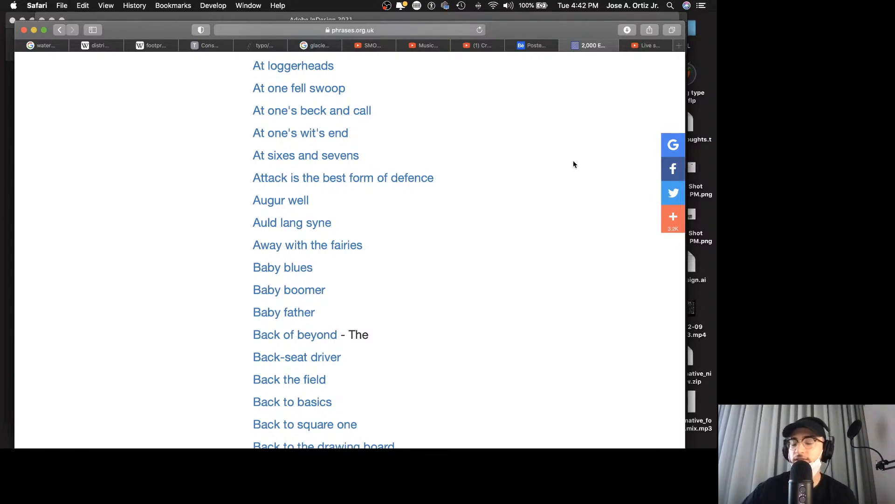
pyautogui.scroll(-10, 516, 281)
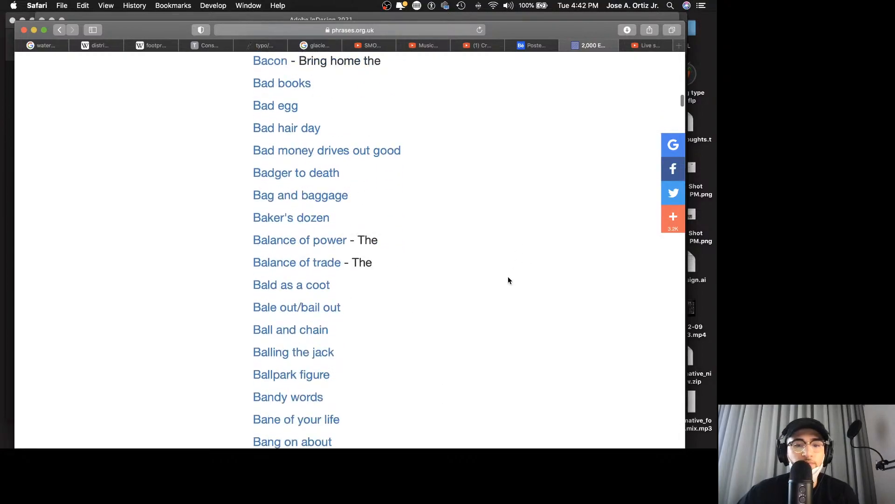
pyautogui.scroll(-4, 444, 217)
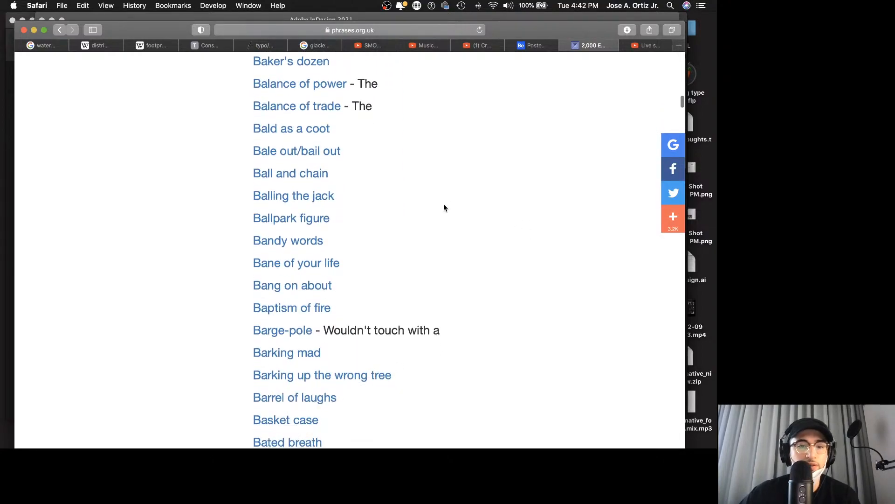
pyautogui.scroll(-2, 444, 205)
pyautogui.scroll(-10, 442, 205)
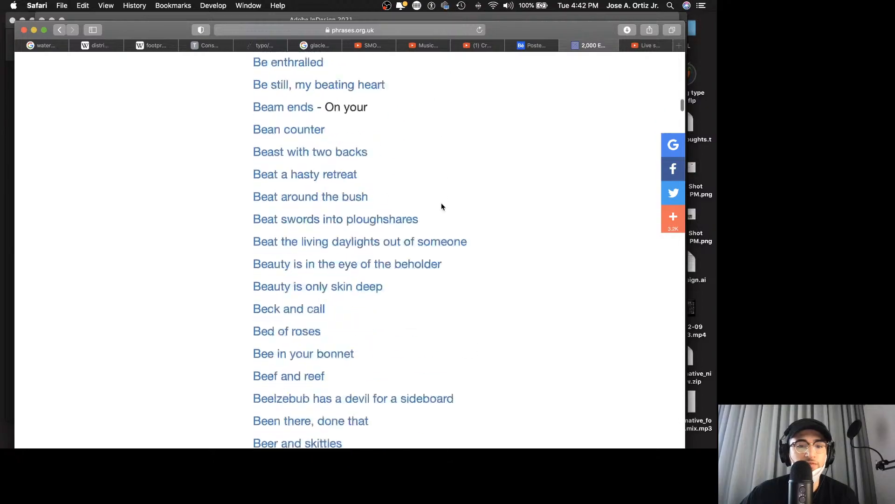
pyautogui.scroll(-8, 442, 206)
pyautogui.scroll(-6, 497, 251)
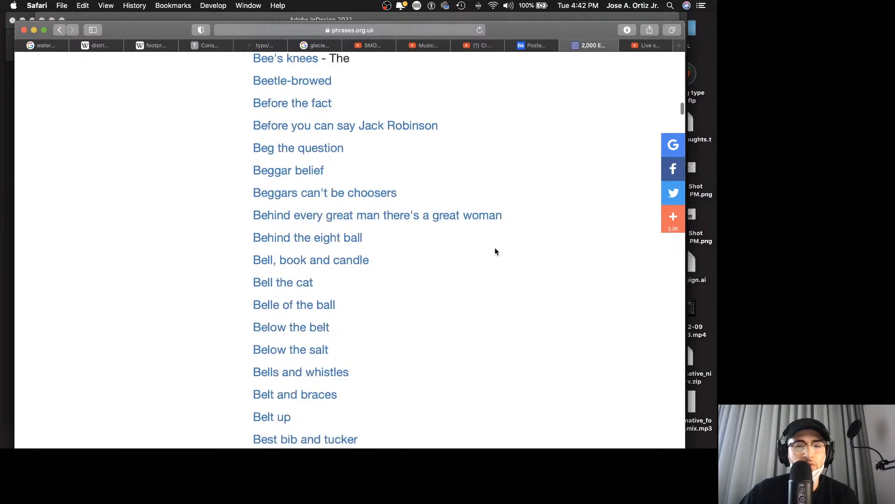
pyautogui.scroll(-2, 487, 243)
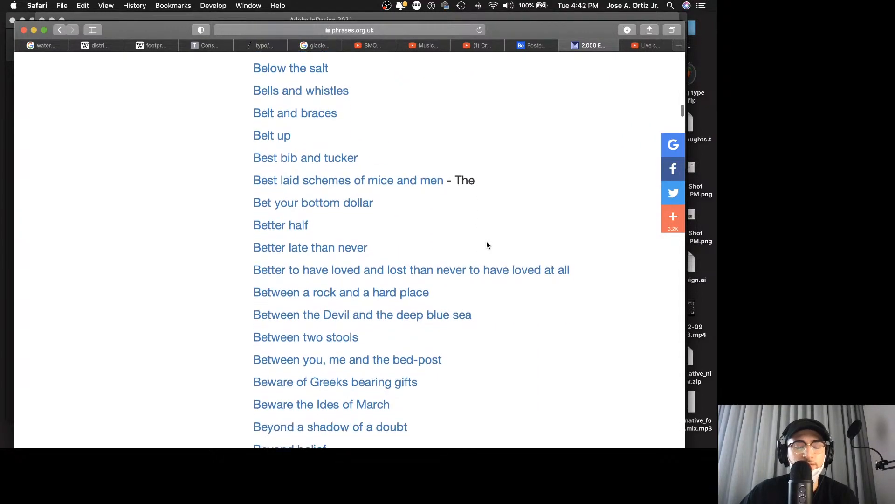
# Step: Highlight "Better half" and "Beyond belief" in the list as example phrases
pyautogui.moveTo(326, 227); pyautogui.dragTo(257, 222)
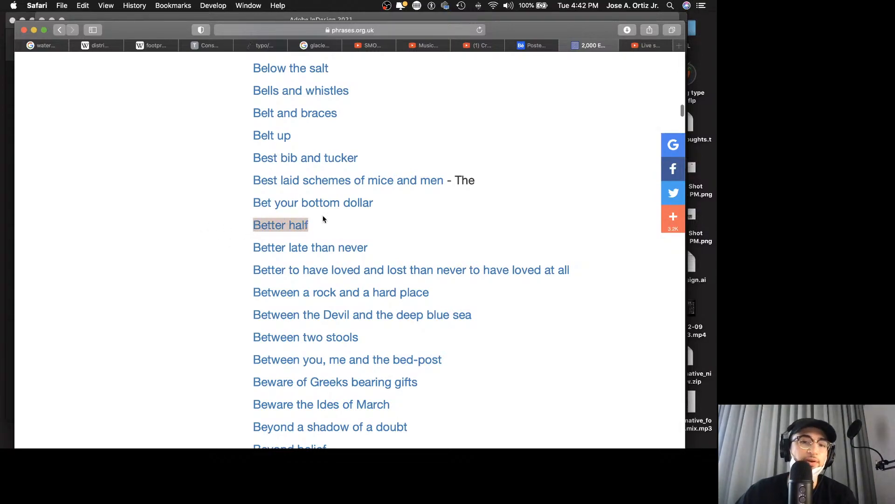
pyautogui.click(473, 230)
pyautogui.scroll(-5, 473, 230)
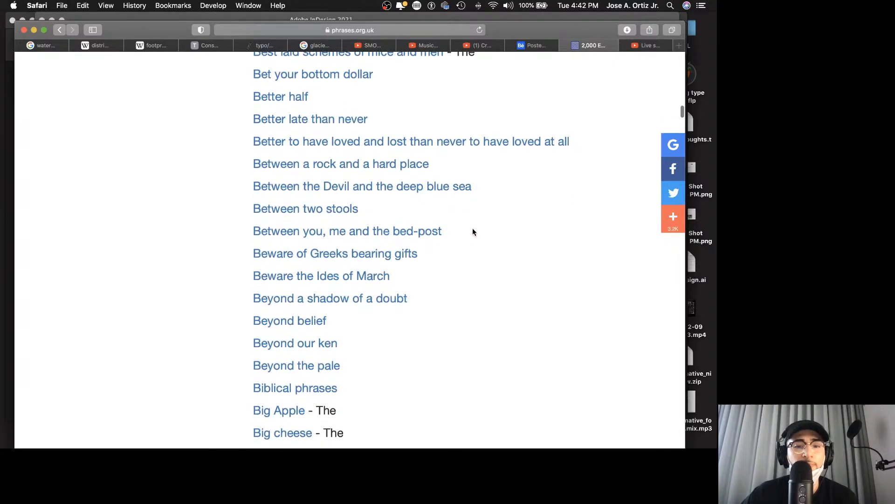
pyautogui.scroll(-3, 467, 233)
pyautogui.moveTo(334, 263); pyautogui.dragTo(274, 263)
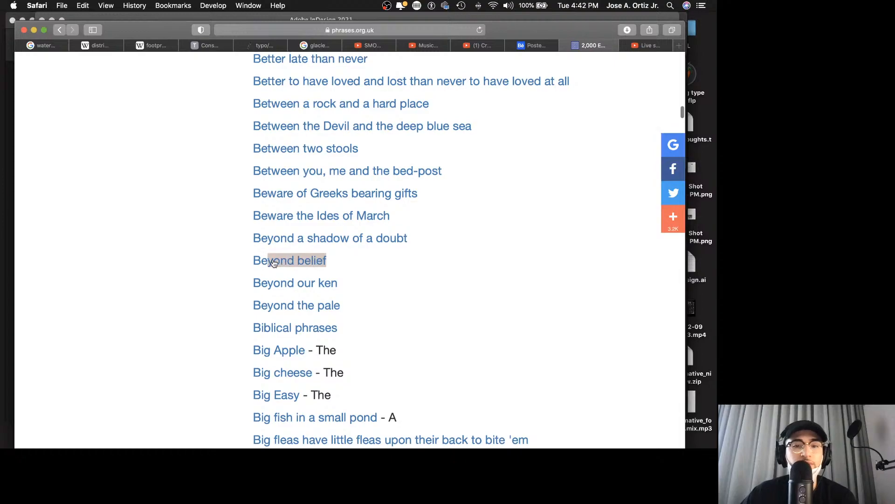
# Step: Open the "Beyond a shadow of a doubt" entry and select that phrase in the heading about its meaning
pyautogui.click(395, 242)
pyautogui.scroll(-2, 359, 266)
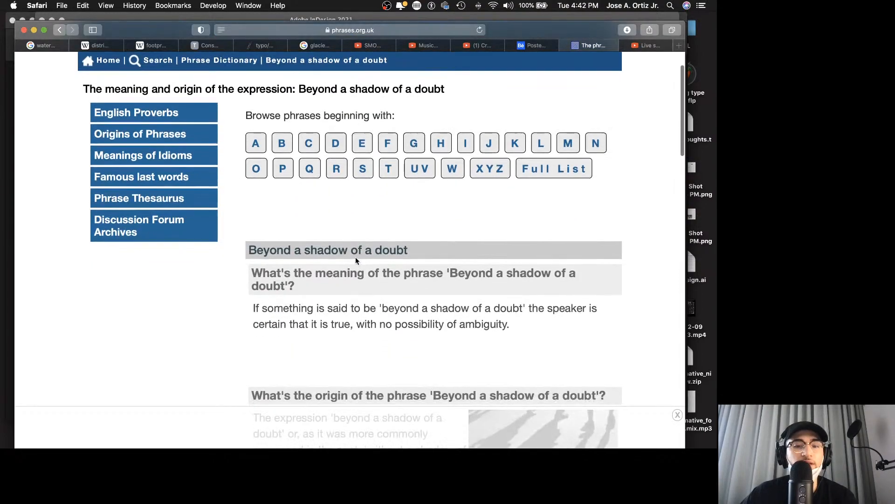
pyautogui.scroll(-1, 452, 295)
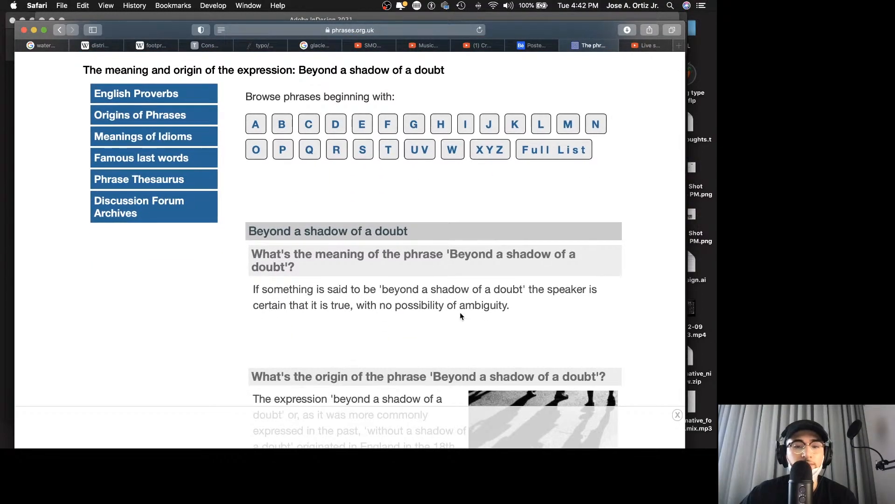
pyautogui.scroll(-4, 460, 316)
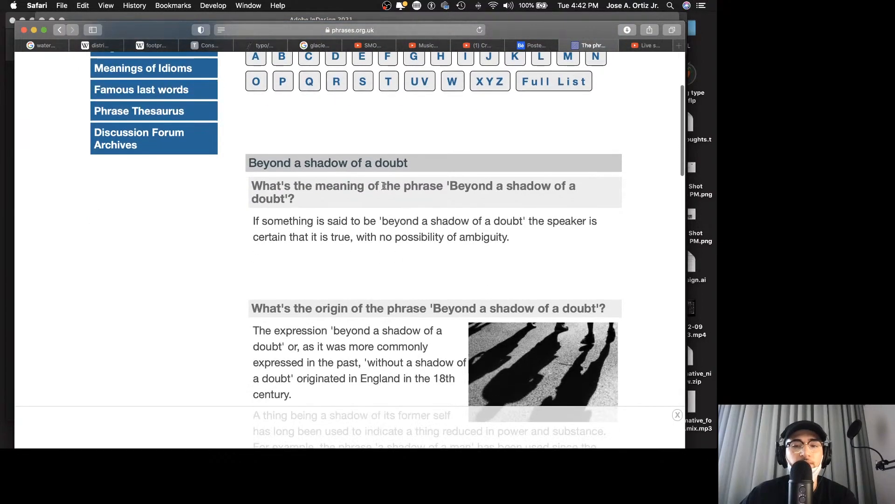
pyautogui.moveTo(447, 189); pyautogui.dragTo(284, 198)
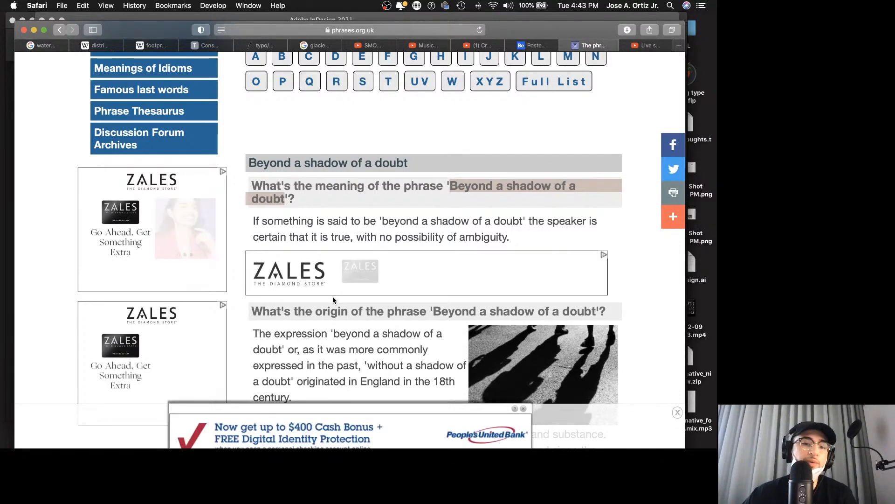
# Step: Switch to InDesign and start a new document from the recent custom 11 x 17 in preset
pyautogui.moveTo(384, 443)
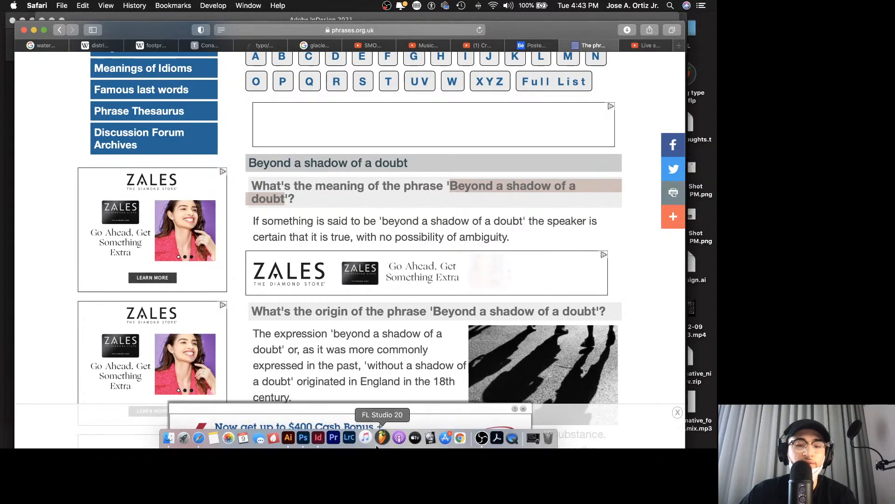
pyautogui.click(319, 439)
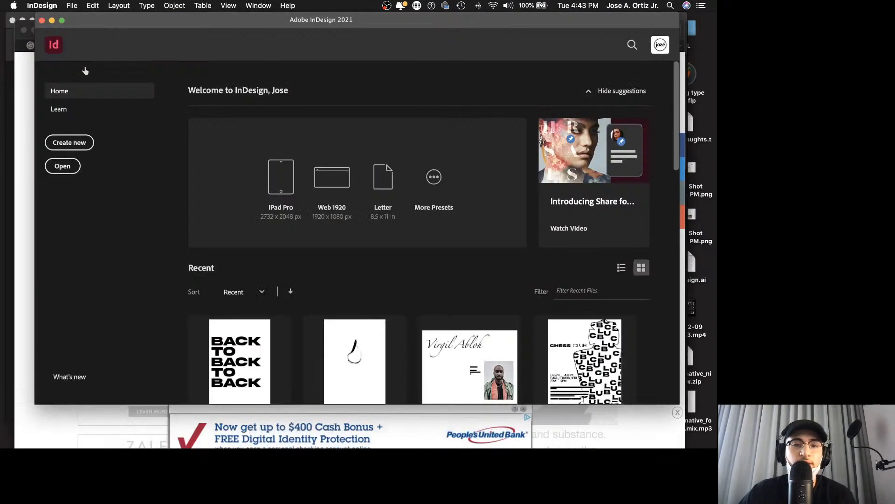
pyautogui.click(72, 6)
pyautogui.moveTo(80, 18)
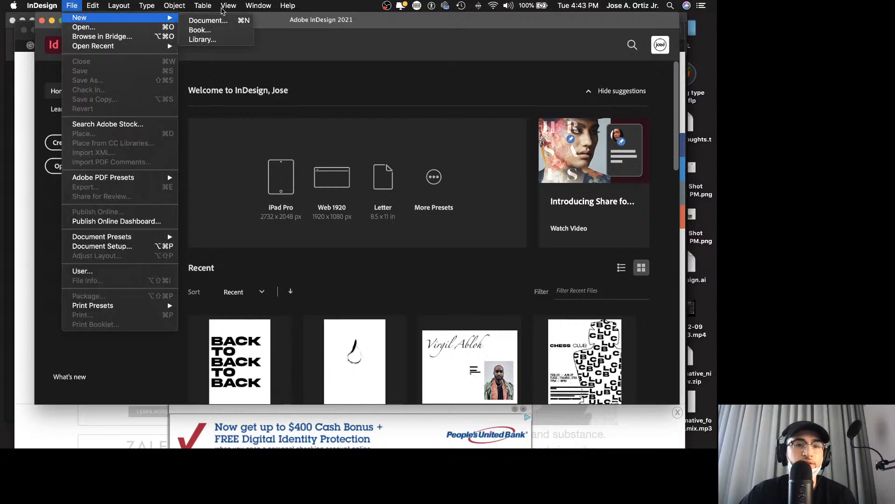
pyautogui.click(230, 21)
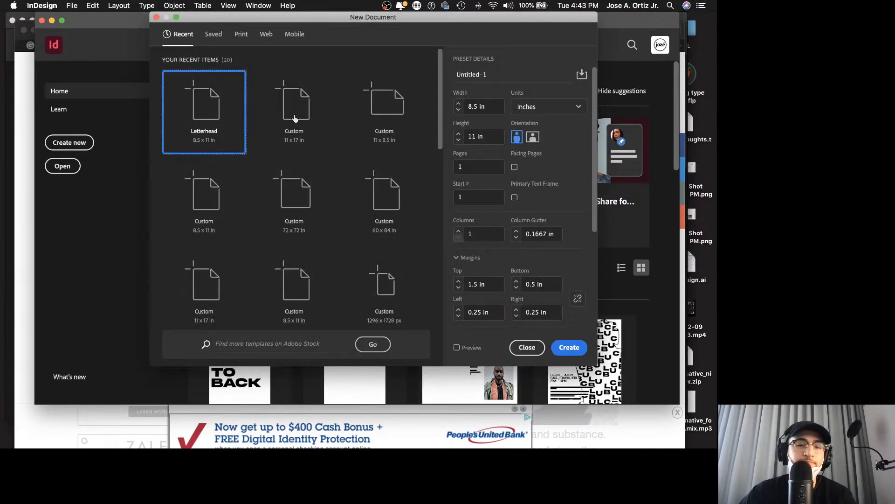
pyautogui.scroll(-2, 297, 116)
pyautogui.scroll(1, 291, 72)
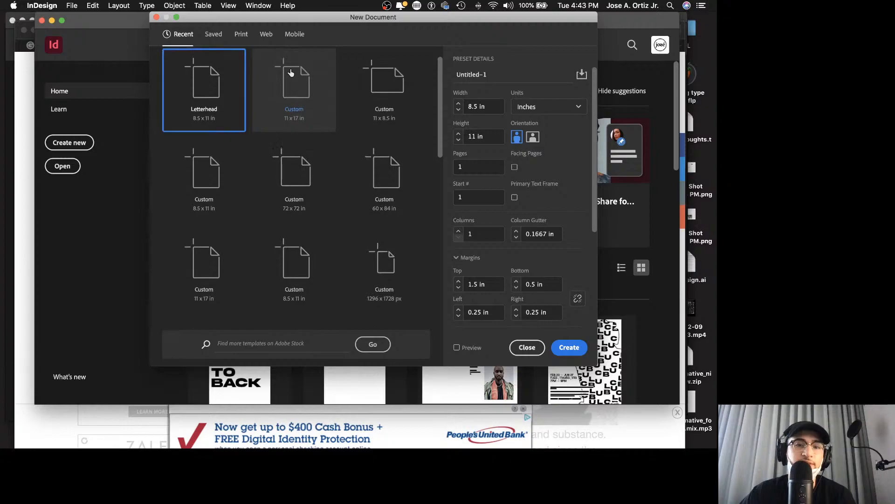
pyautogui.click(298, 73)
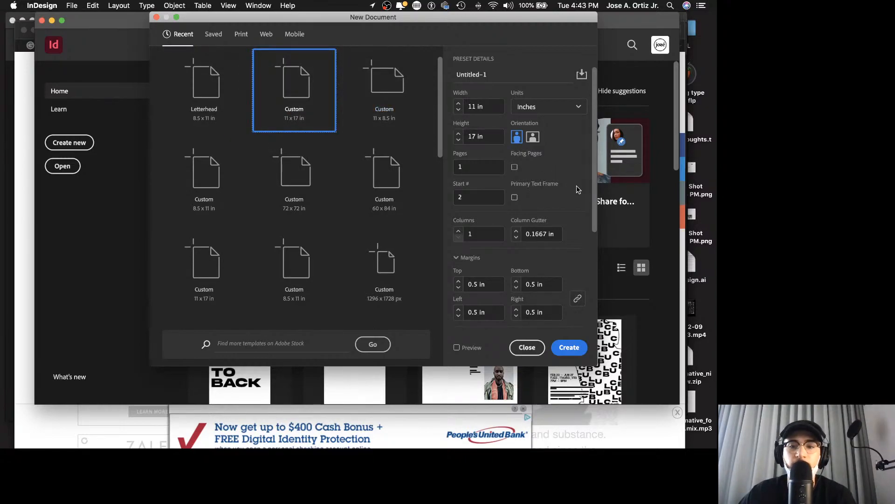
# Step: Turn on the document preview, review the margin, bleed and slug settings, and create the 11 x 17 in document
pyautogui.scroll(-3, 595, 184)
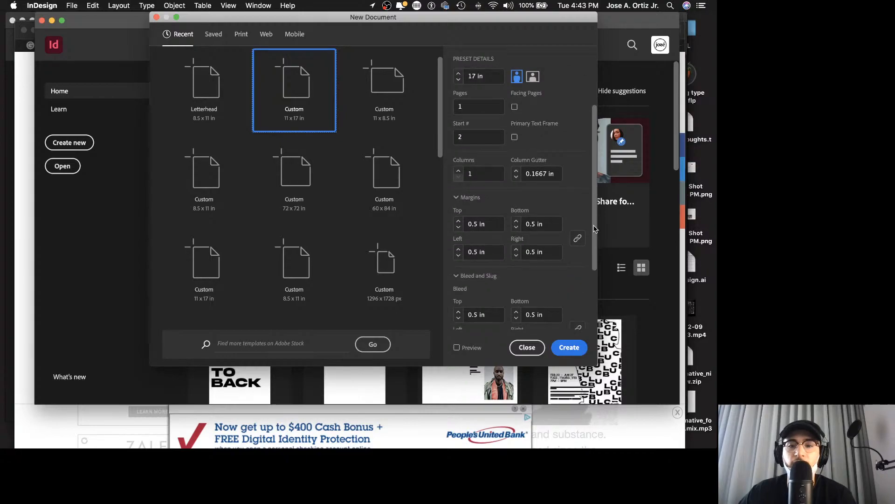
pyautogui.click(457, 347)
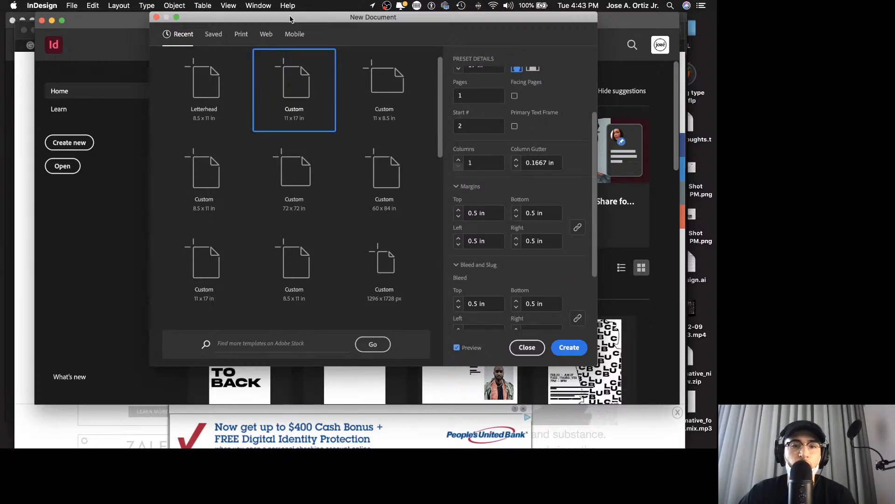
pyautogui.moveTo(290, 16); pyautogui.dragTo(483, 54)
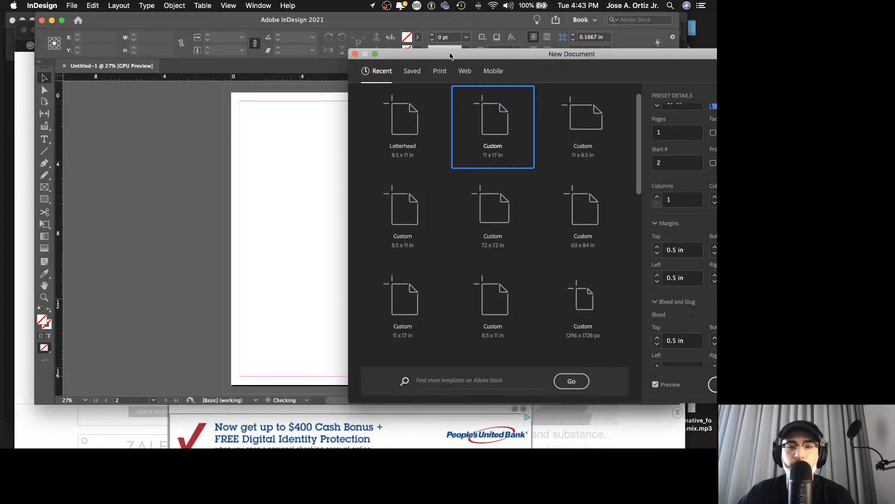
pyautogui.moveTo(417, 58); pyautogui.dragTo(300, 42)
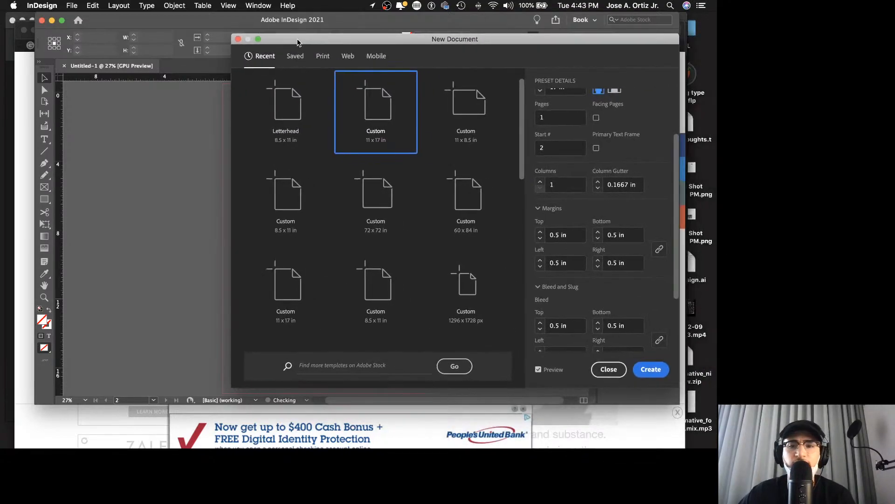
pyautogui.moveTo(434, 46); pyautogui.dragTo(365, 43)
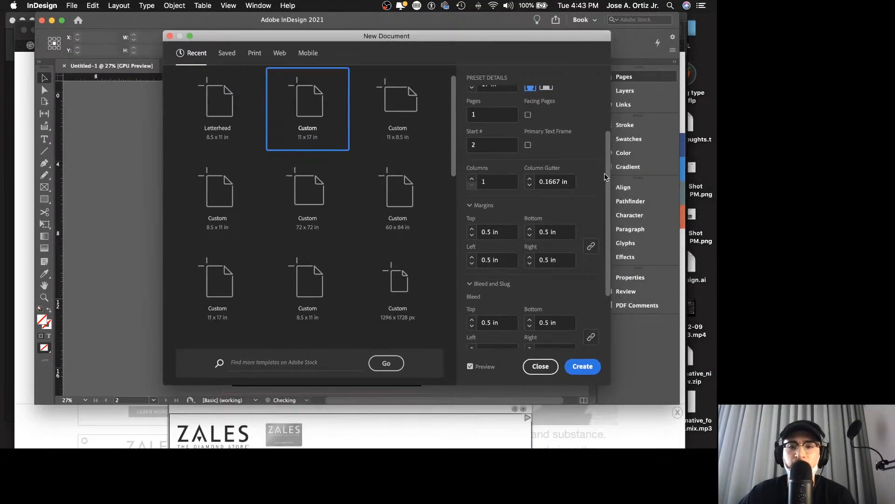
pyautogui.scroll(-3, 457, 221)
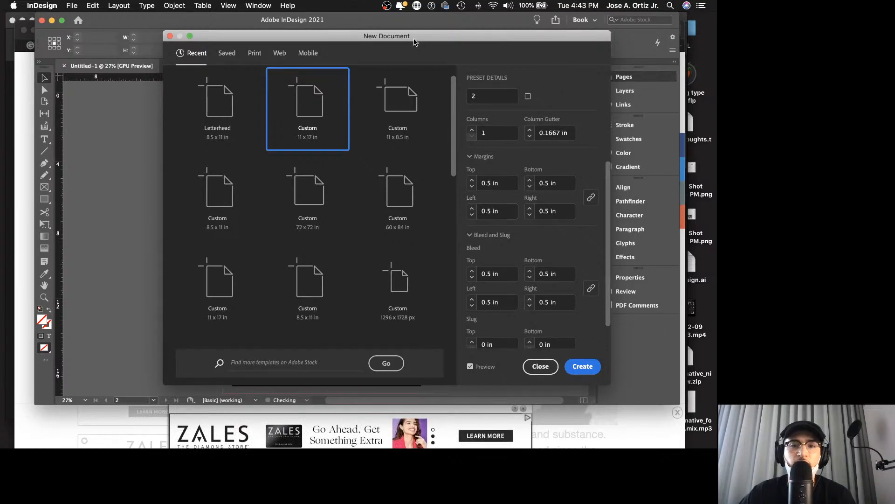
pyautogui.moveTo(415, 40); pyautogui.dragTo(380, 42)
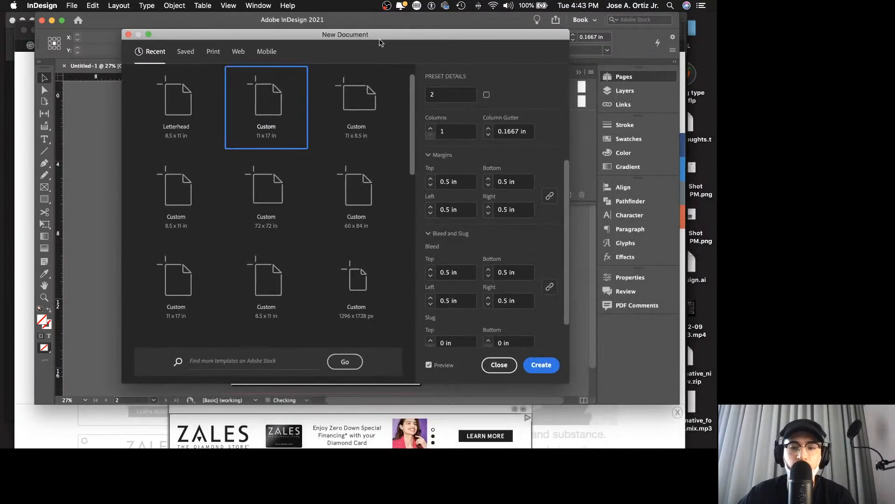
pyautogui.scroll(-2, 568, 268)
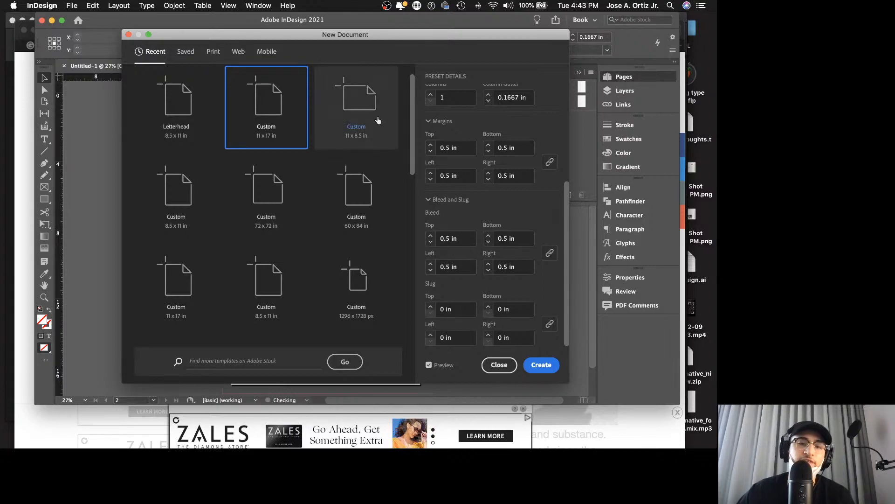
pyautogui.moveTo(315, 36); pyautogui.dragTo(483, 83)
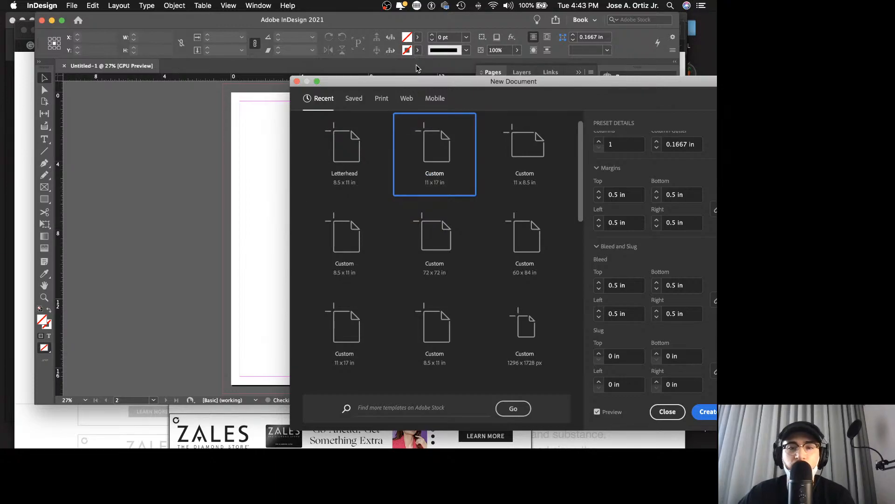
pyautogui.moveTo(423, 79); pyautogui.dragTo(332, 72)
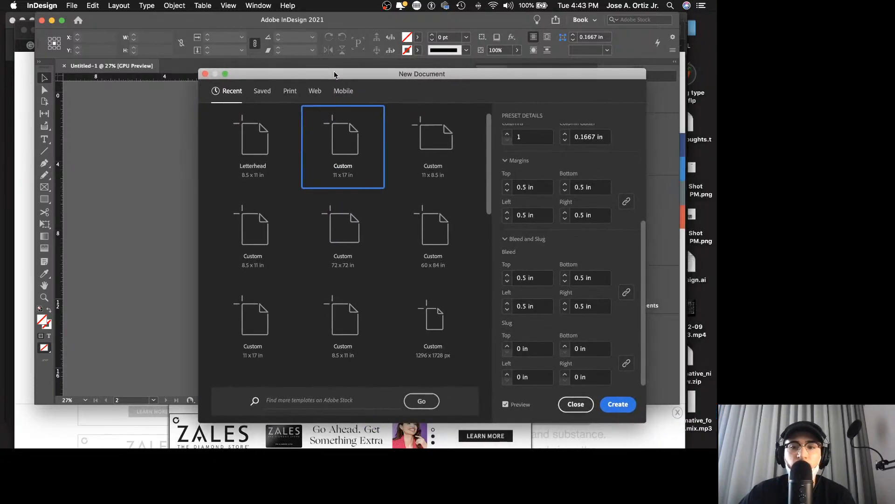
pyautogui.click(635, 405)
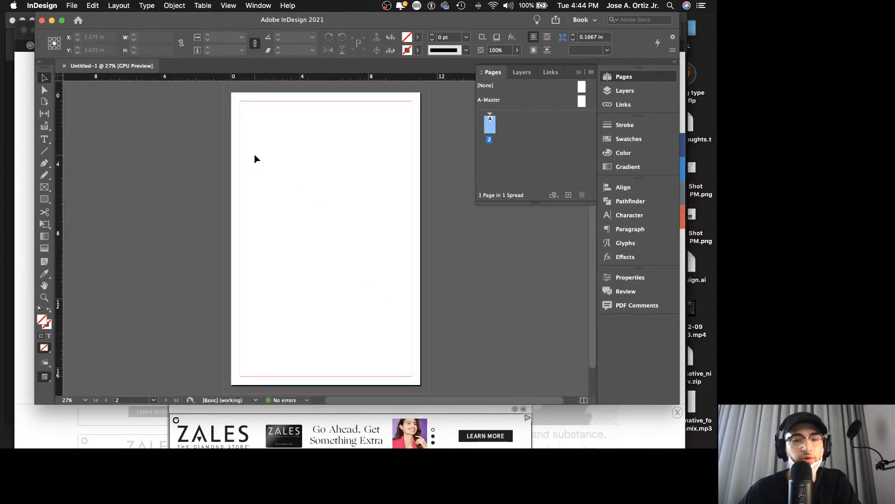
# Step: Show the baseline grid and check how its lines display at closer and whole-page magnifications
pyautogui.scroll(-1, 255, 155)
pyautogui.hscroll(1, 254, 155)
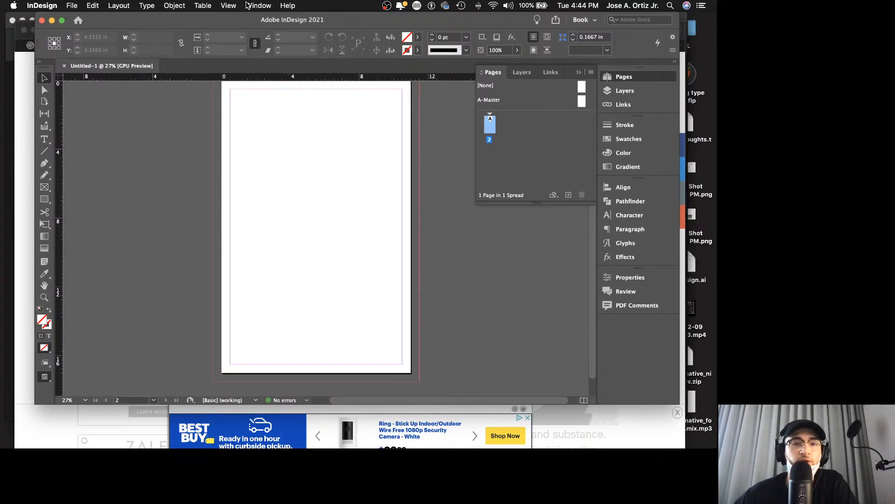
pyautogui.click(229, 6)
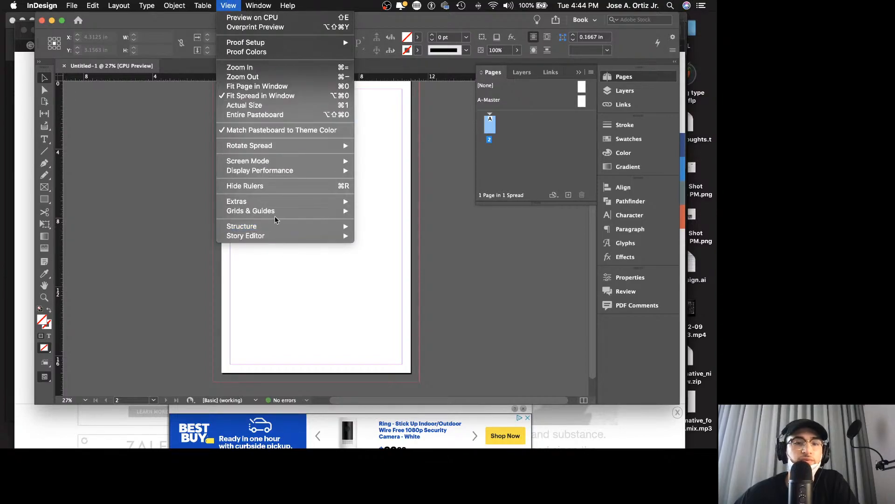
pyautogui.moveTo(282, 212)
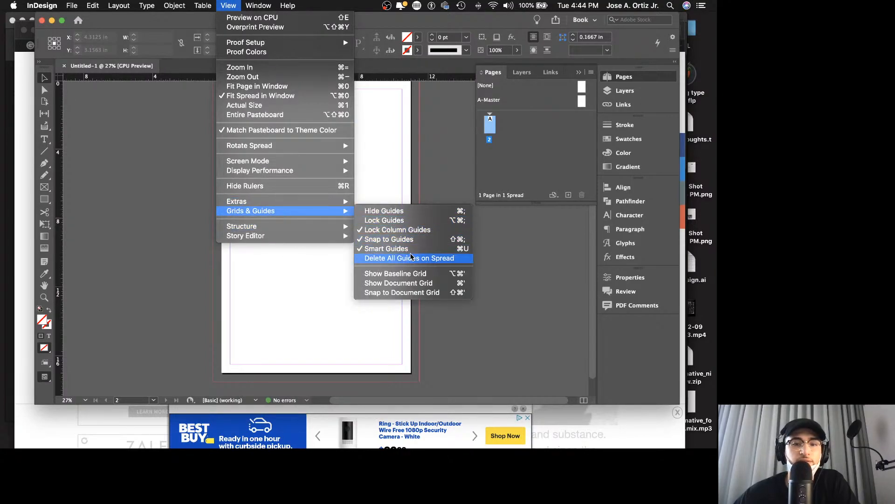
pyautogui.click(416, 272)
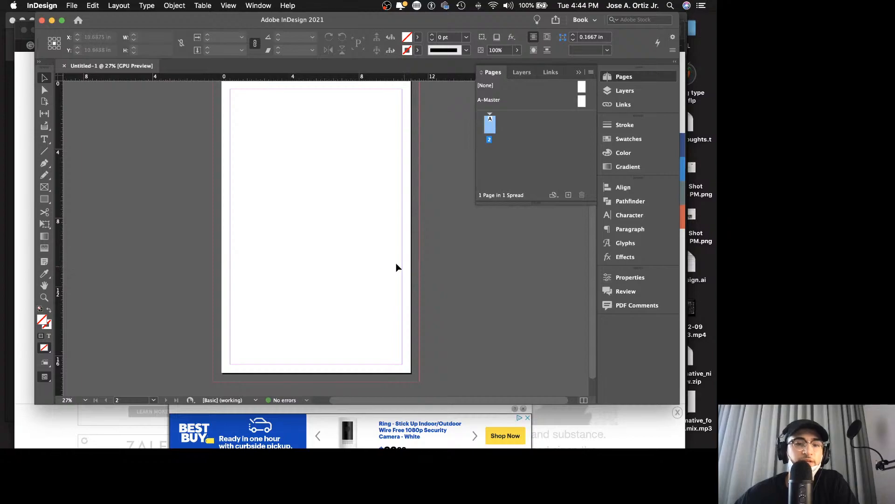
pyautogui.press('z')
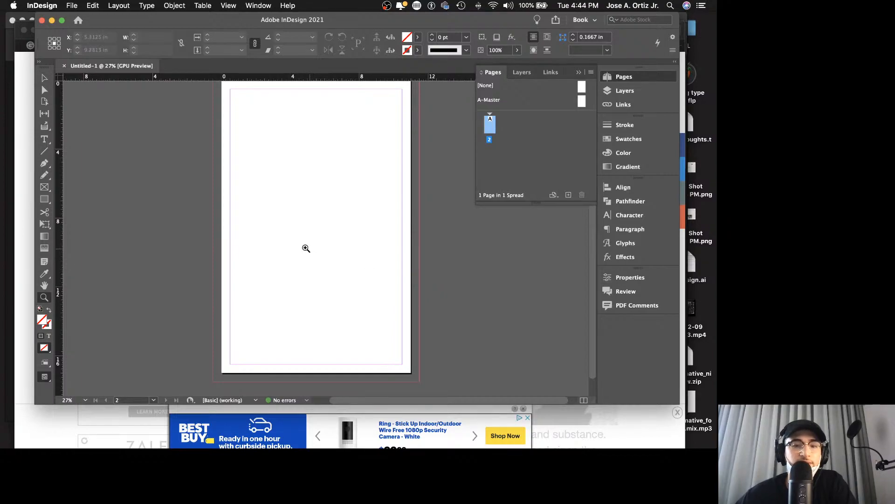
pyautogui.moveTo(294, 245); pyautogui.dragTo(380, 220)
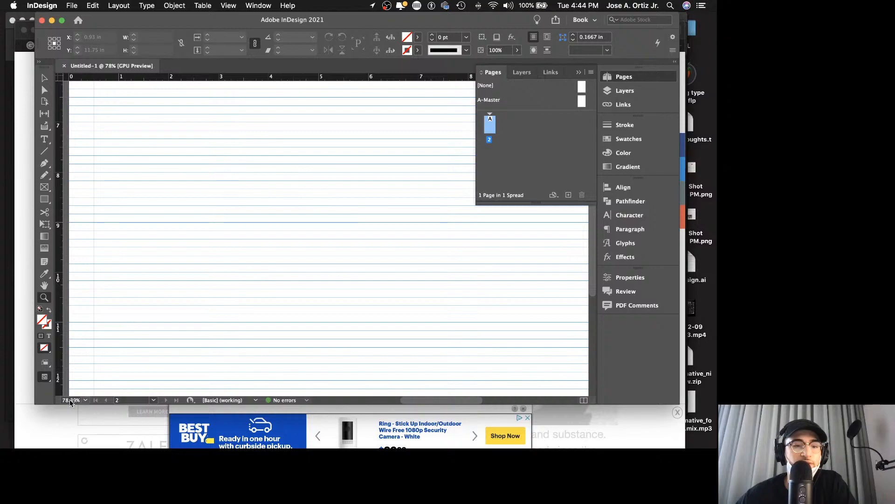
pyautogui.scroll(-2, 273, 312)
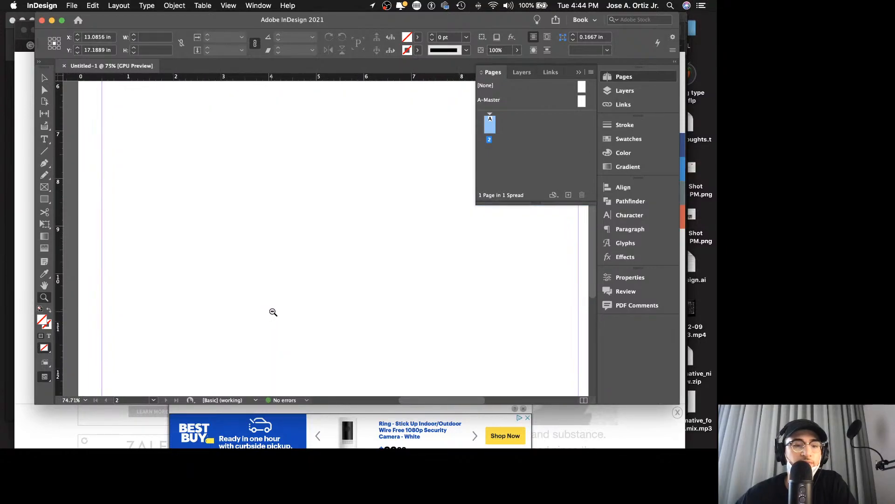
pyautogui.scroll(-1, 273, 312)
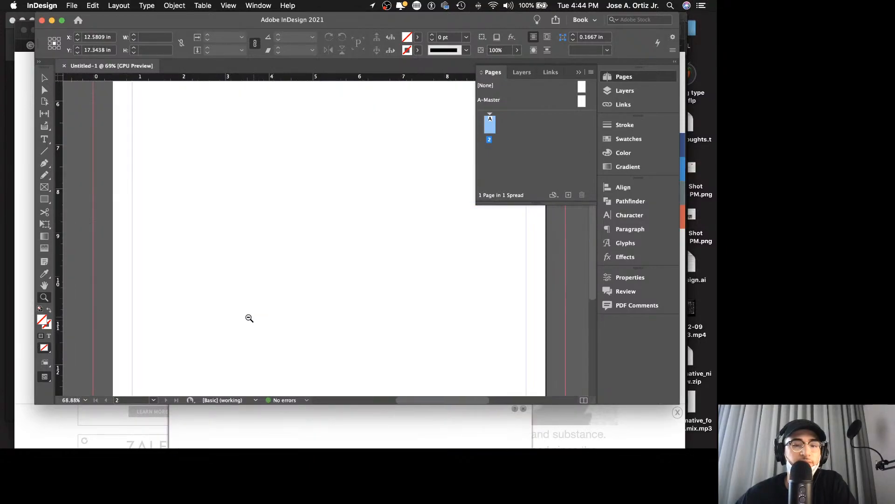
pyautogui.scroll(-6, 249, 318)
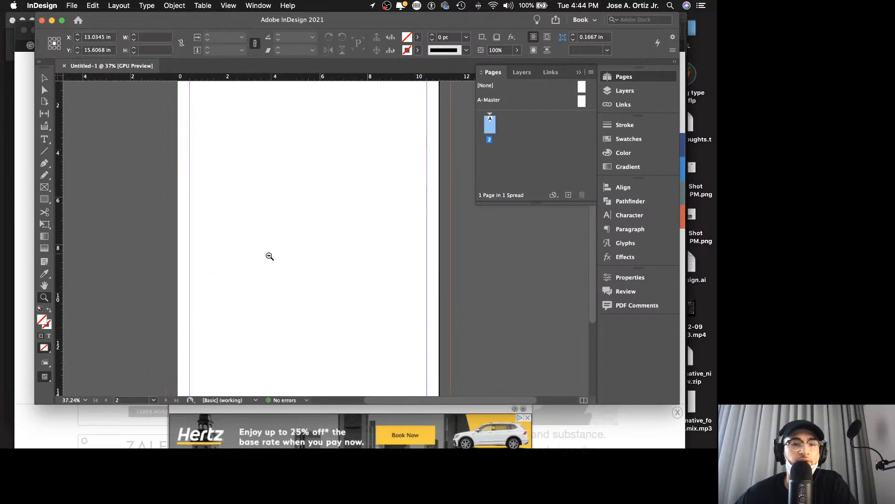
pyautogui.scroll(-2, 269, 256)
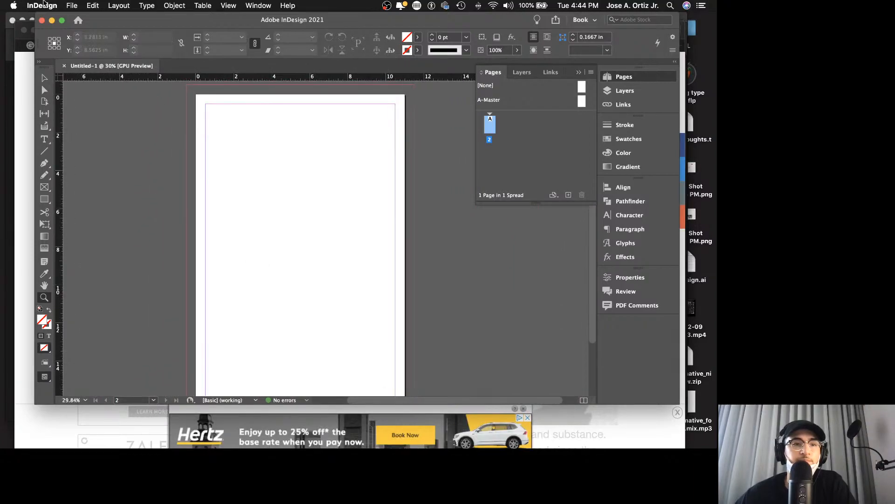
# Step: Open the grid preferences and set the baseline grid's start to 0 in
pyautogui.click(43, 5)
pyautogui.moveTo(56, 27)
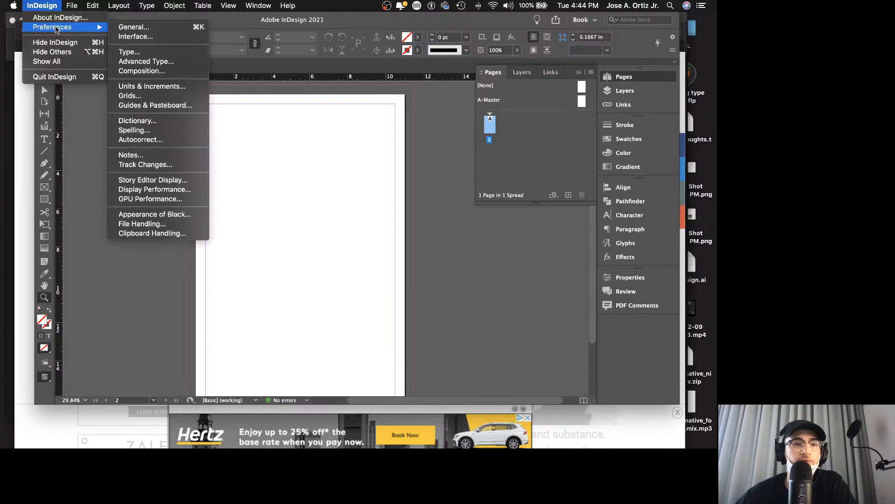
pyautogui.click(174, 95)
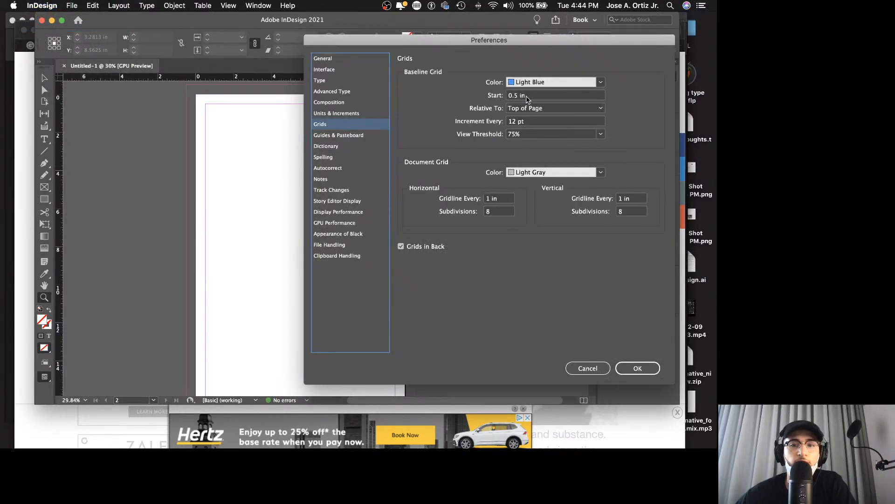
pyautogui.press('Tab')
pyautogui.write('0')
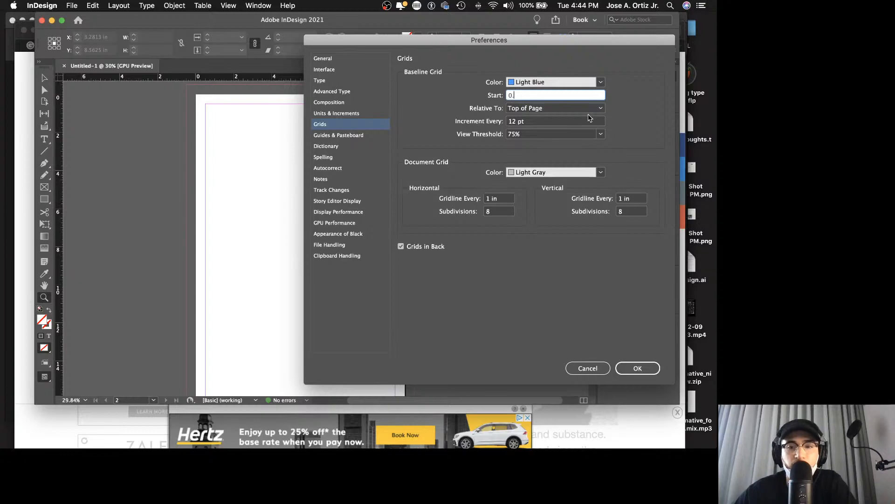
pyautogui.write('.')
# Step: Set the baseline grid's view threshold to 25% and apply the preferences
pyautogui.click(513, 122)
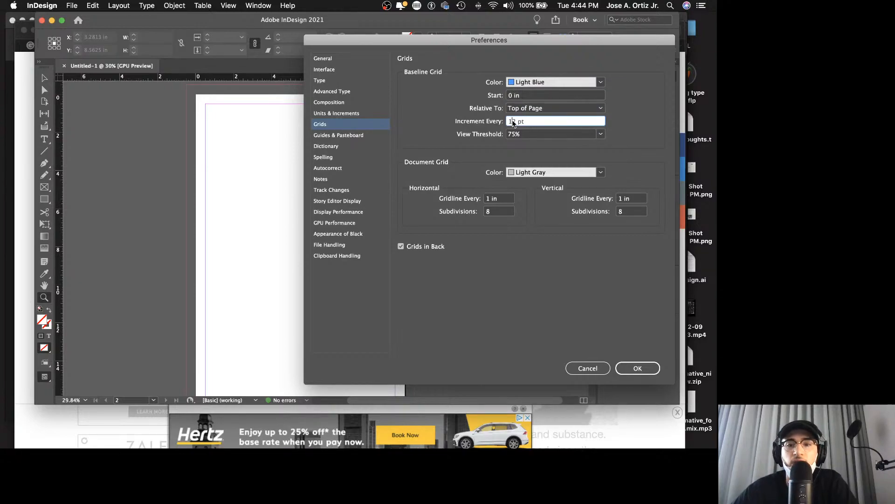
pyautogui.moveTo(532, 122); pyautogui.dragTo(504, 123)
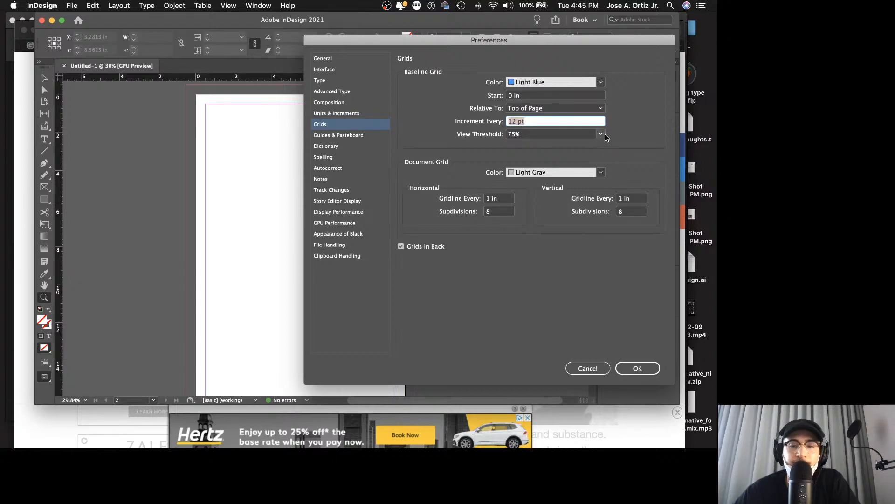
pyautogui.press('Tab')
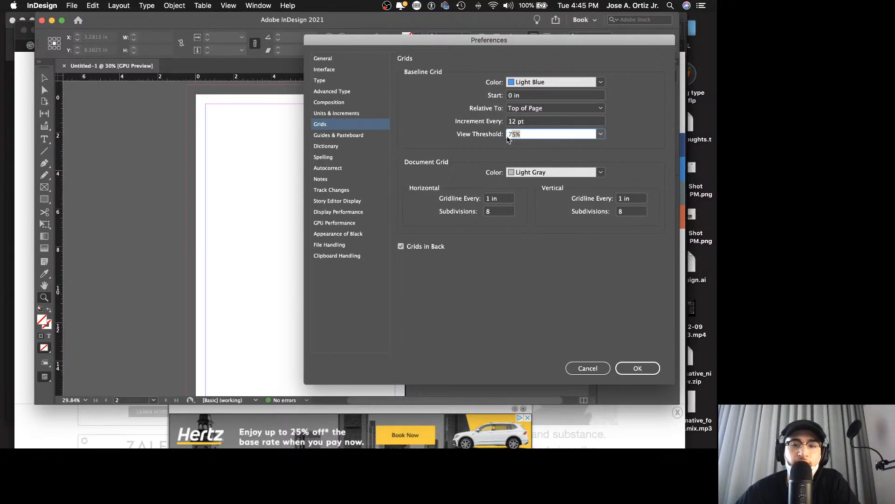
pyautogui.write('25')
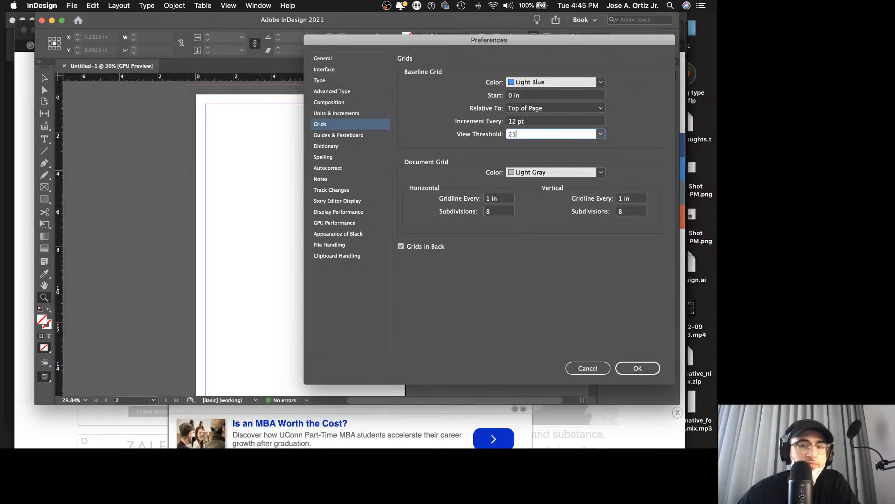
pyautogui.click(601, 135)
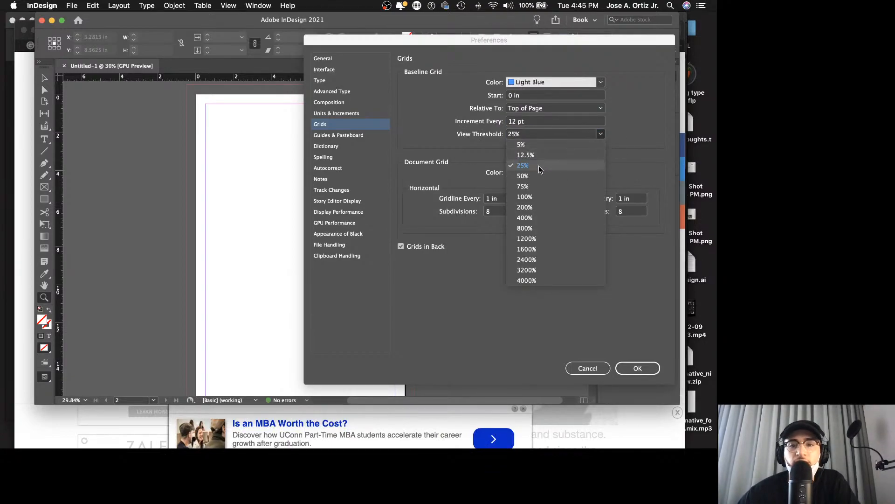
pyautogui.click(595, 155)
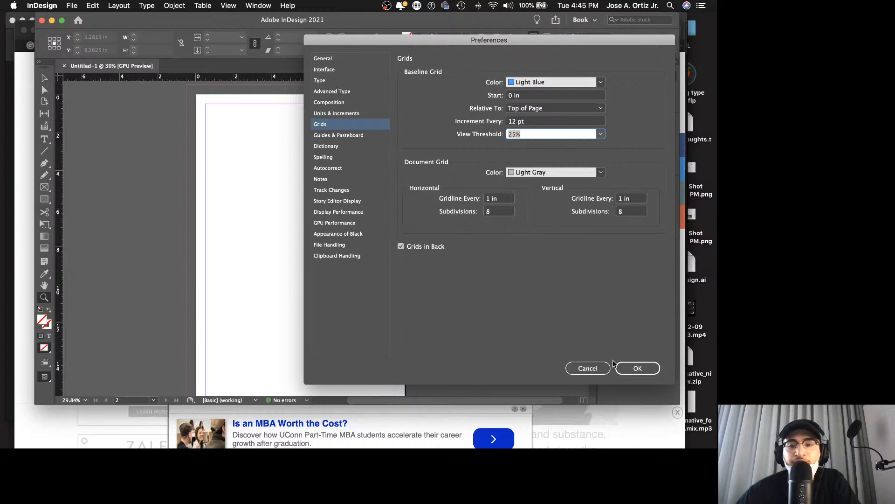
pyautogui.click(638, 368)
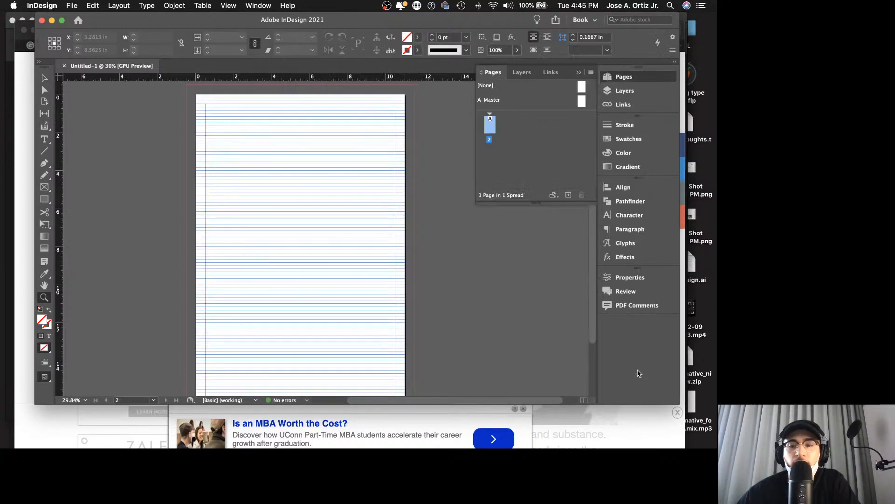
# Step: Divide the page into 5 columns with a 0.125 in gutter through the margins and columns settings
pyautogui.click(461, 303)
pyautogui.hscroll(-10, 402, 273)
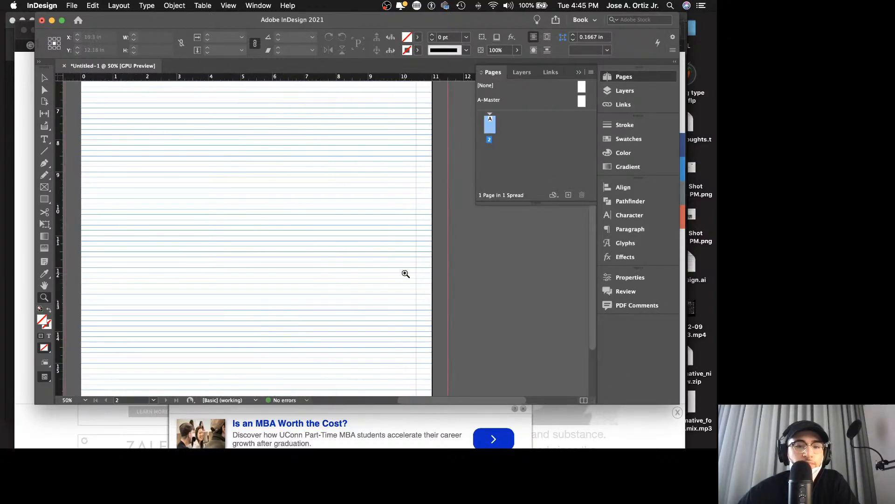
pyautogui.moveTo(412, 268); pyautogui.dragTo(377, 243)
pyautogui.scroll(2, 373, 245)
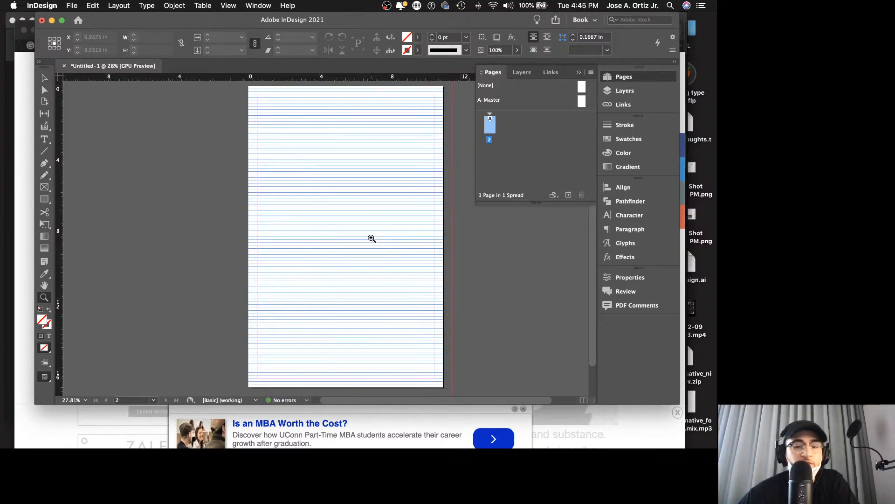
pyautogui.press('v')
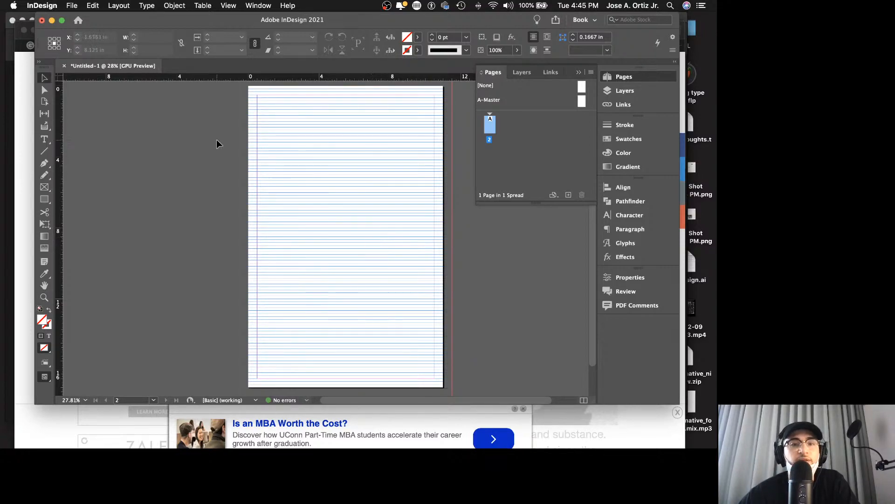
pyautogui.click(119, 6)
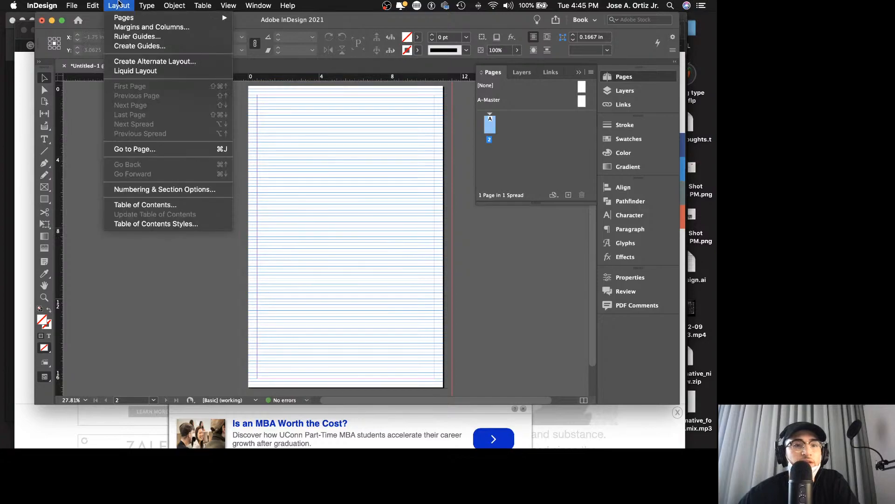
pyautogui.click(136, 27)
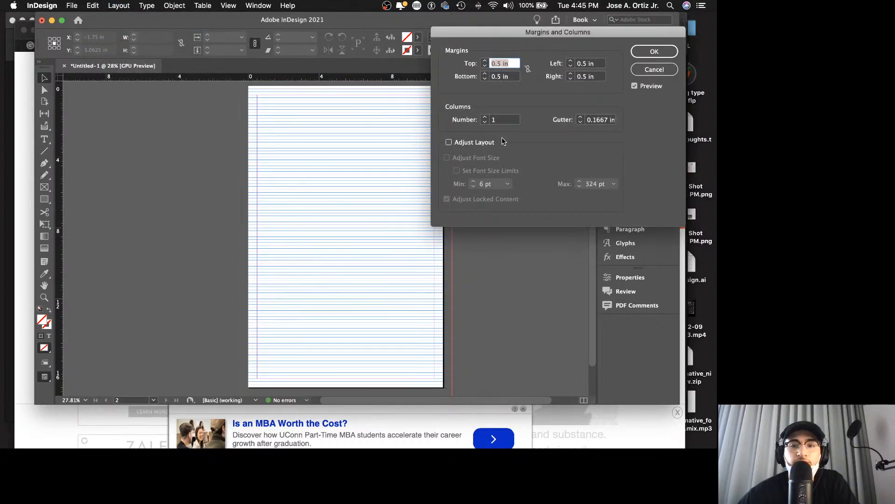
pyautogui.click(485, 117)
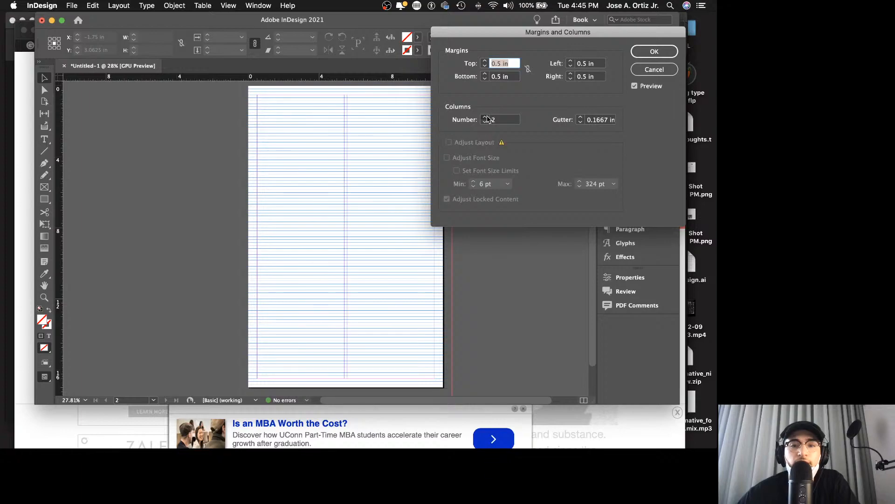
pyautogui.click(485, 118)
pyautogui.click(486, 118)
pyautogui.click(486, 117)
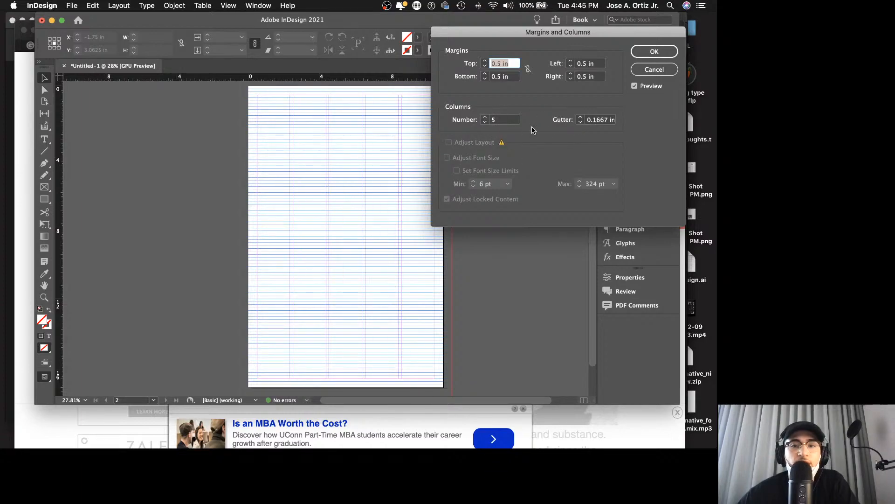
pyautogui.click(581, 122)
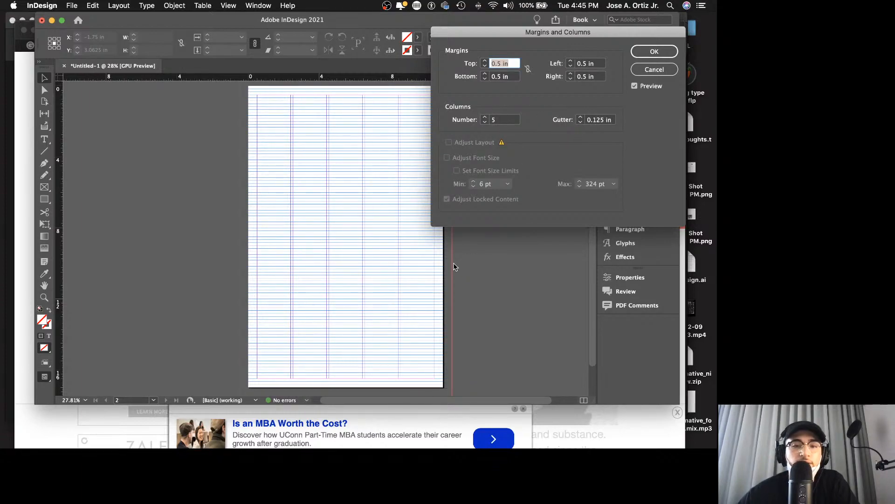
pyautogui.click(654, 52)
# Step: Create 6 rows of ruler guides with a 0 in gutter, fitted to the margins
pyautogui.click(125, 5)
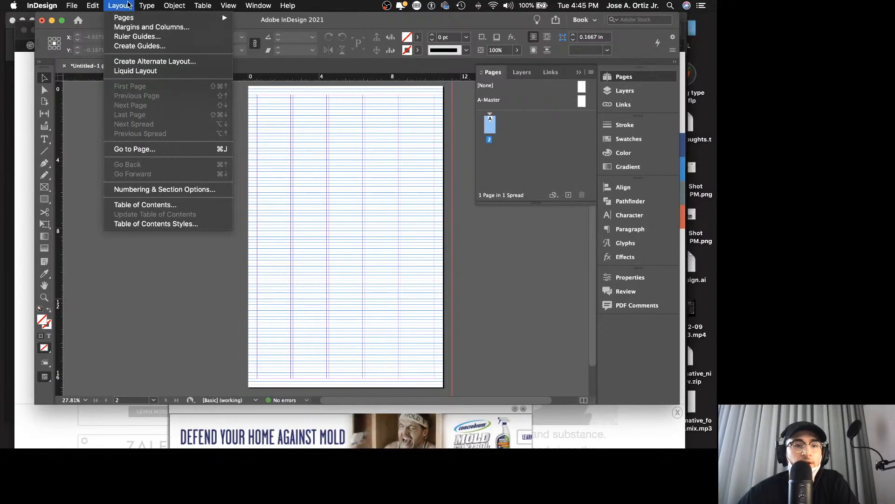
pyautogui.click(139, 46)
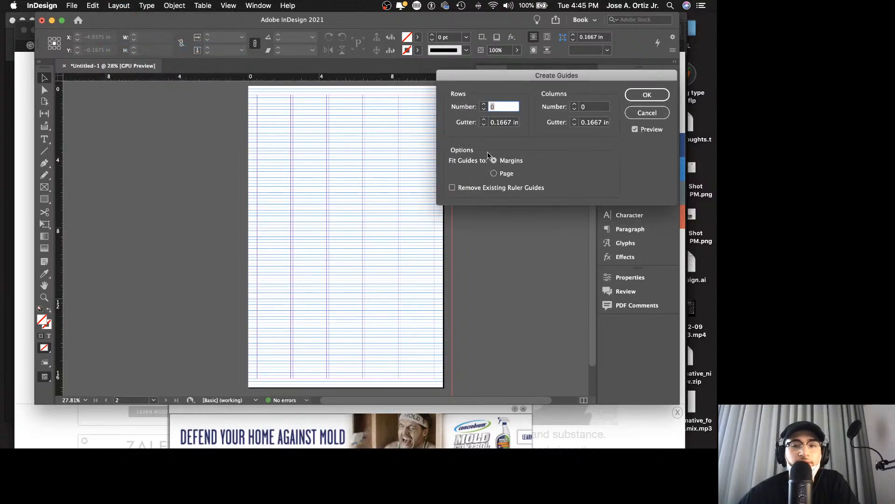
pyautogui.click(485, 104)
pyautogui.click(485, 105)
pyautogui.click(484, 104)
pyautogui.click(485, 105)
pyautogui.click(484, 104)
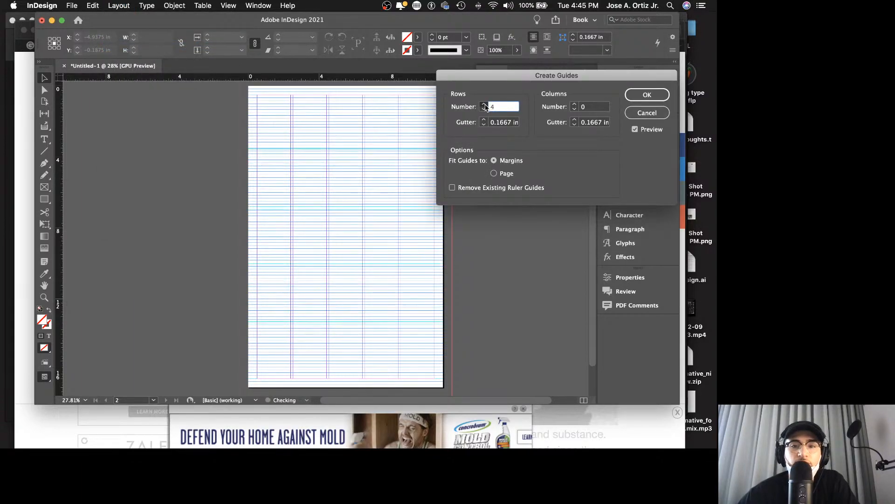
pyautogui.click(484, 105)
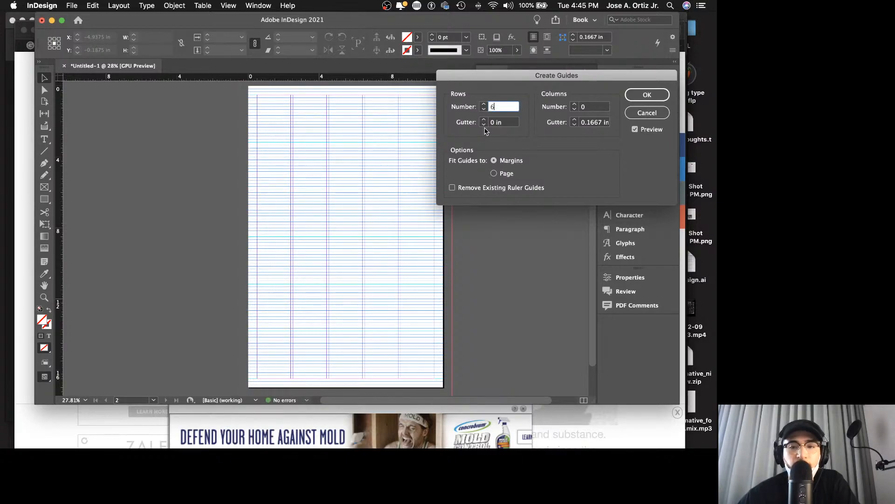
pyautogui.moveTo(498, 83); pyautogui.dragTo(441, 104)
pyautogui.click(590, 117)
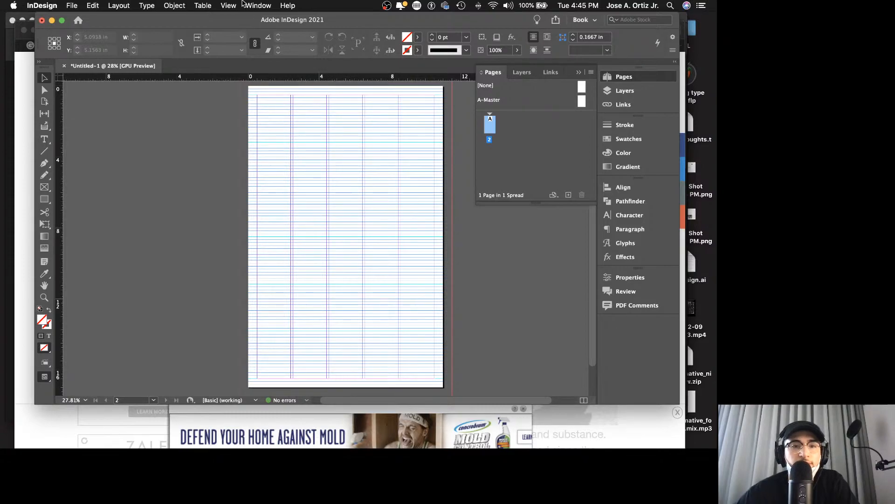
# Step: Lock the guides and test on the page whether they can still be moved
pyautogui.click(228, 5)
pyautogui.moveTo(295, 212)
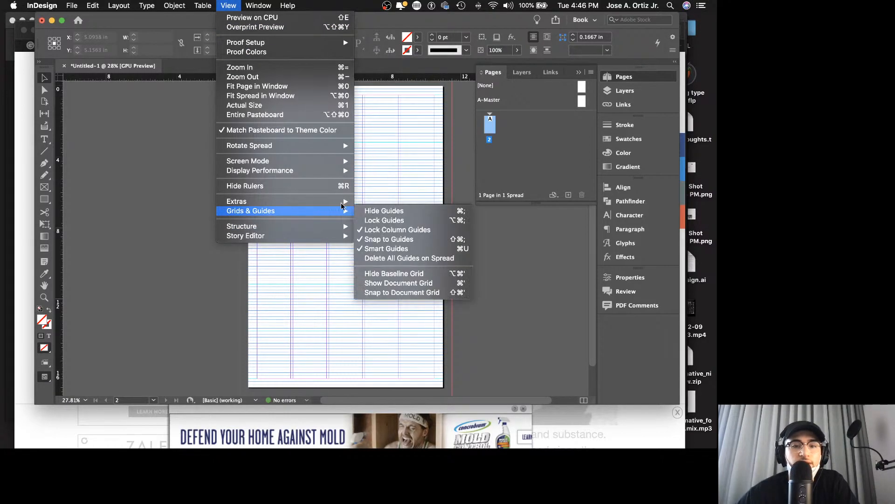
pyautogui.click(373, 221)
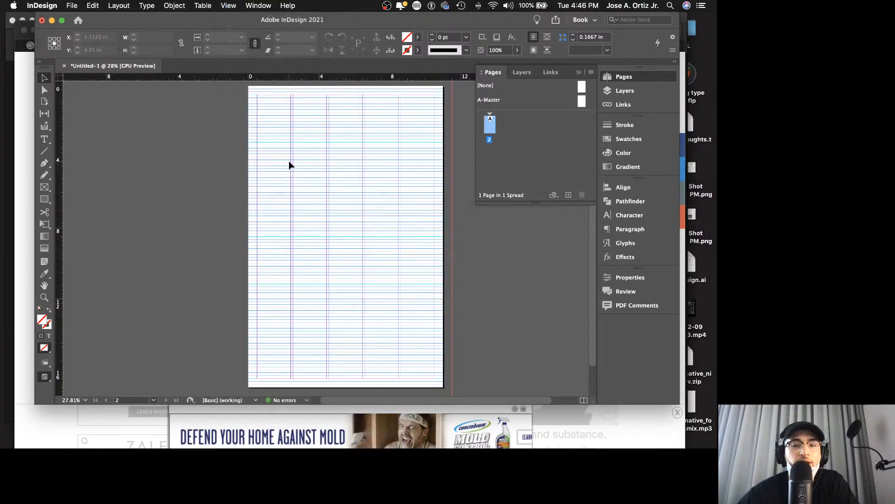
pyautogui.moveTo(294, 163); pyautogui.dragTo(373, 261)
pyautogui.moveTo(401, 236); pyautogui.dragTo(312, 255)
pyautogui.moveTo(309, 250); pyautogui.dragTo(410, 331)
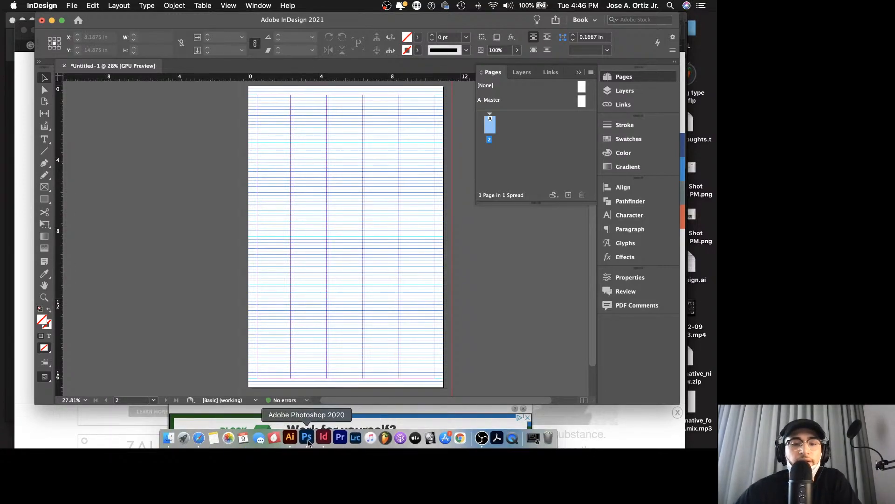
# Step: Switch to Illustrator and create a new 11 x 17 in document from the recent Art & Illustration preset
pyautogui.click(291, 446)
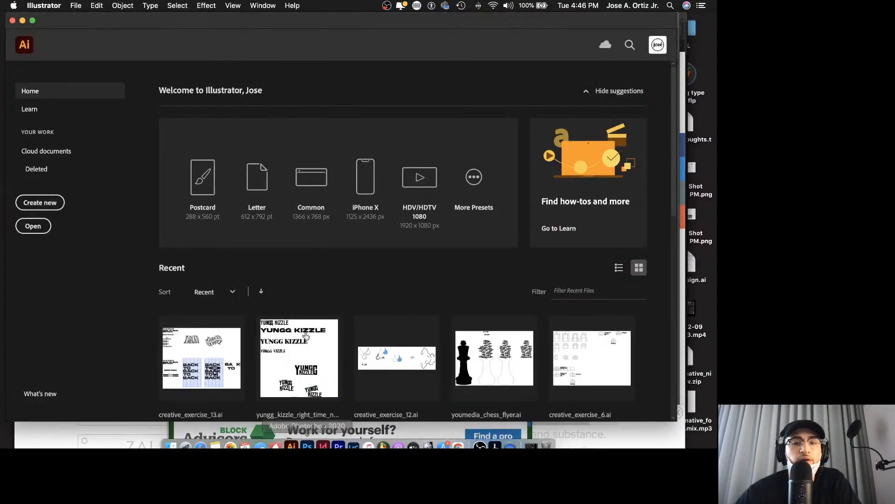
pyautogui.click(82, 4)
pyautogui.click(83, 18)
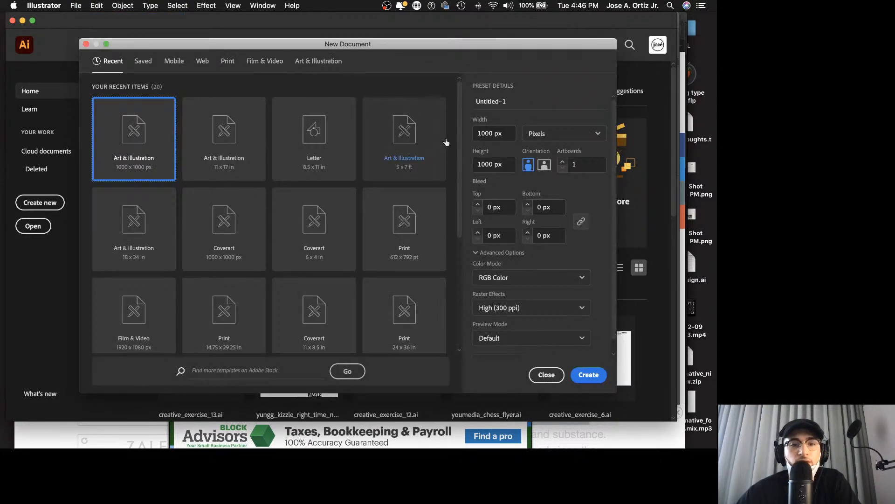
pyautogui.click(234, 150)
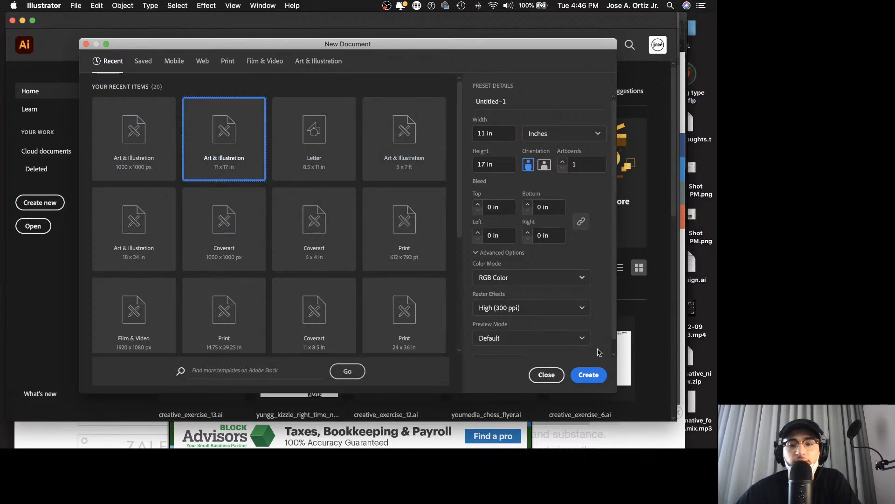
pyautogui.press('Escape')
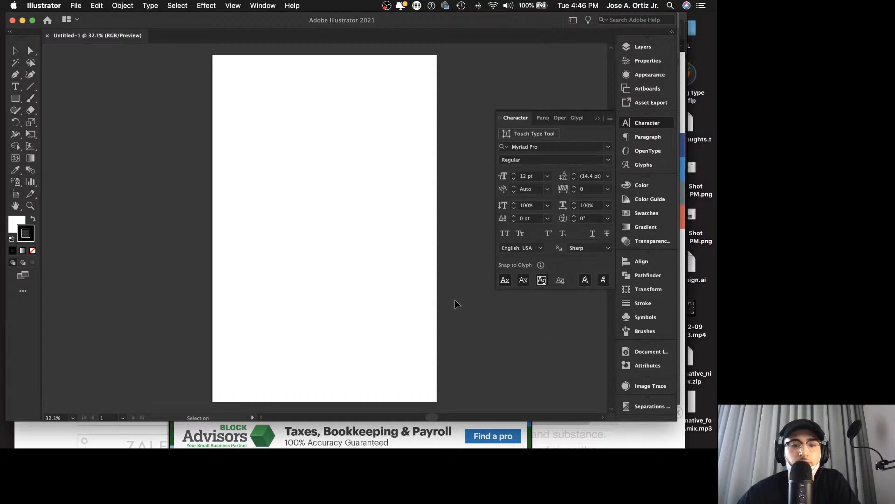
# Step: Duplicate the artboard and set the copy directly beside the original on its right
pyautogui.press('super+space')
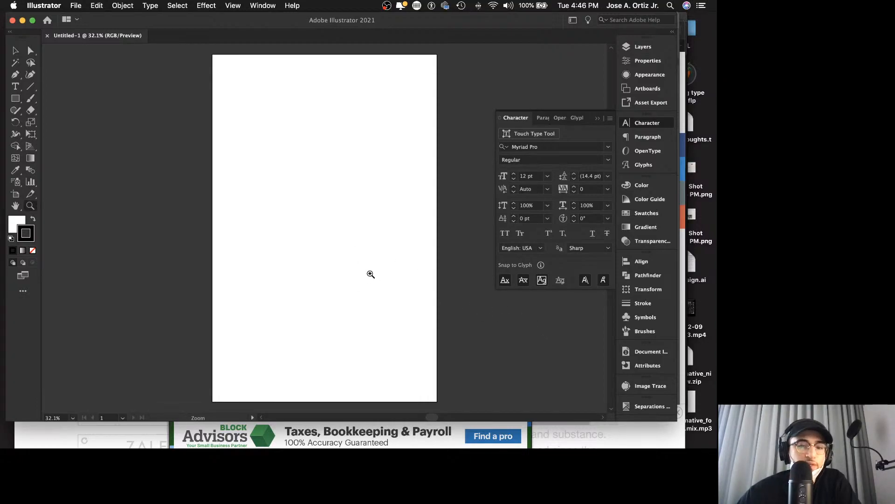
pyautogui.moveTo(369, 274); pyautogui.dragTo(339, 275)
pyautogui.click(15, 193)
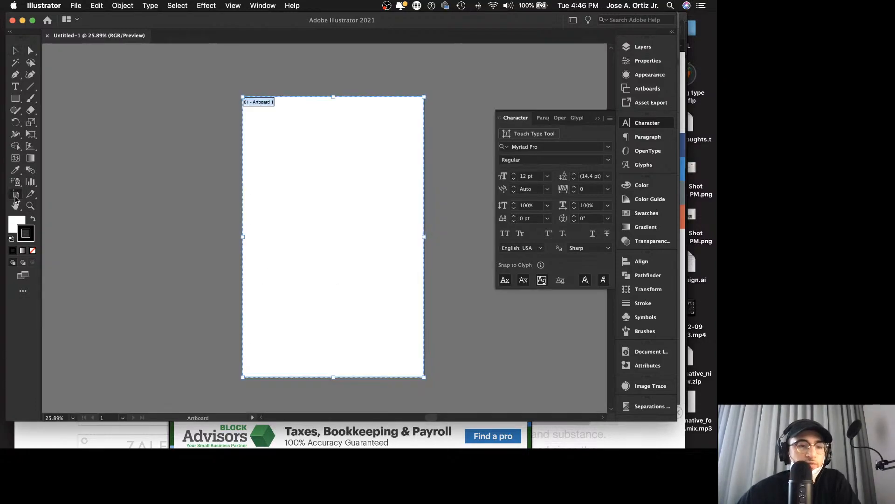
pyautogui.moveTo(363, 196); pyautogui.dragTo(300, 191)
pyautogui.moveTo(448, 193); pyautogui.dragTo(480, 193)
pyautogui.press('v')
pyautogui.hscroll(5, 478, 193)
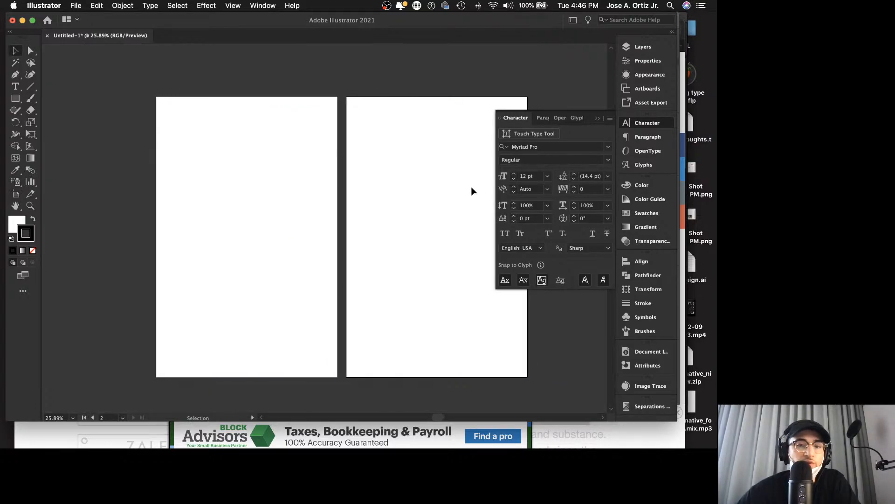
pyautogui.moveTo(397, 437)
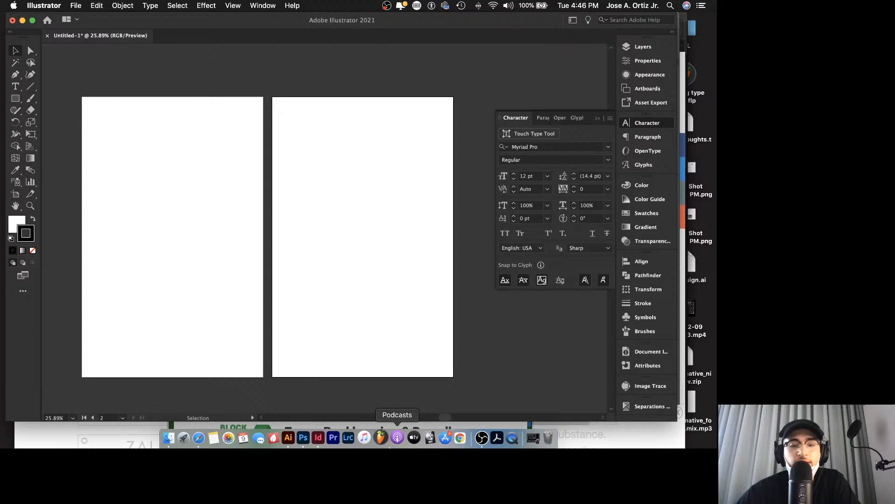
pyautogui.click(318, 438)
pyautogui.click(292, 438)
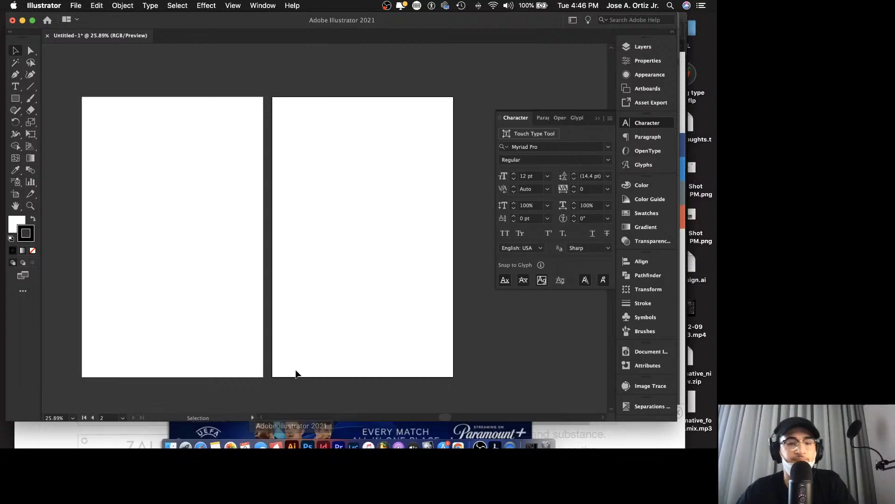
# Step: Load creative_exercise_13_grid.pdf for placing, with the import options shown and the crop kept at Media
pyautogui.click(96, 6)
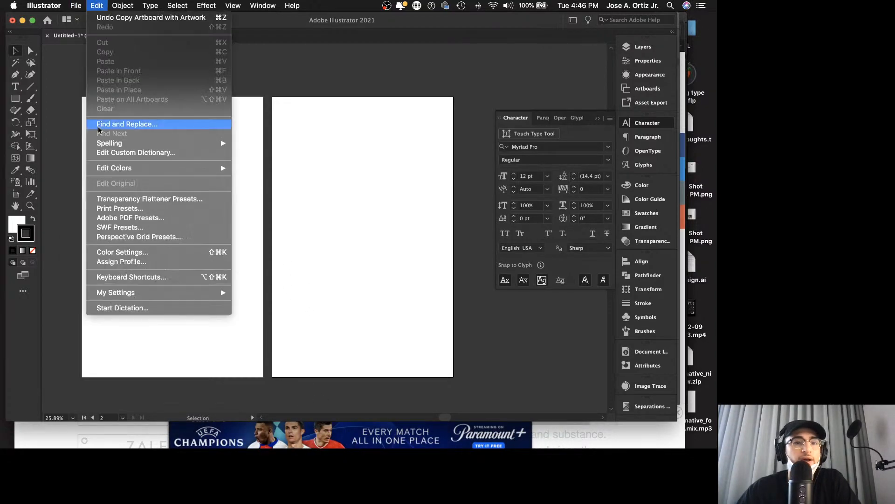
pyautogui.moveTo(76, 5)
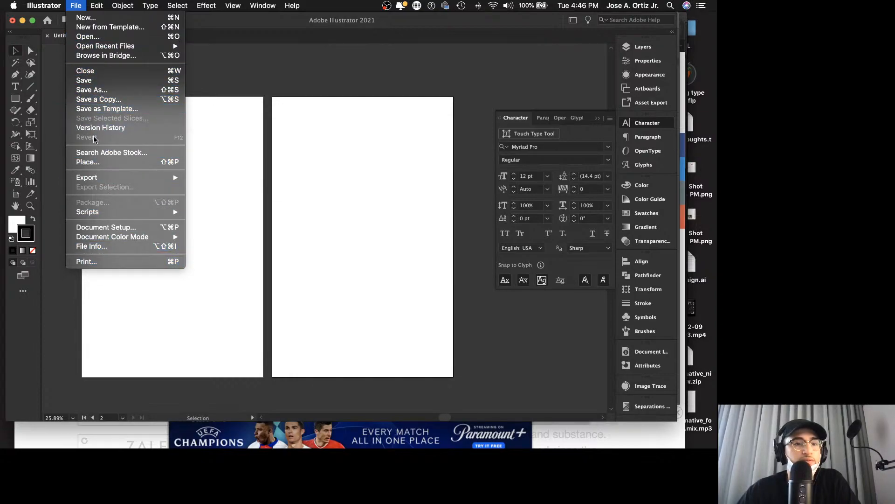
pyautogui.click(115, 163)
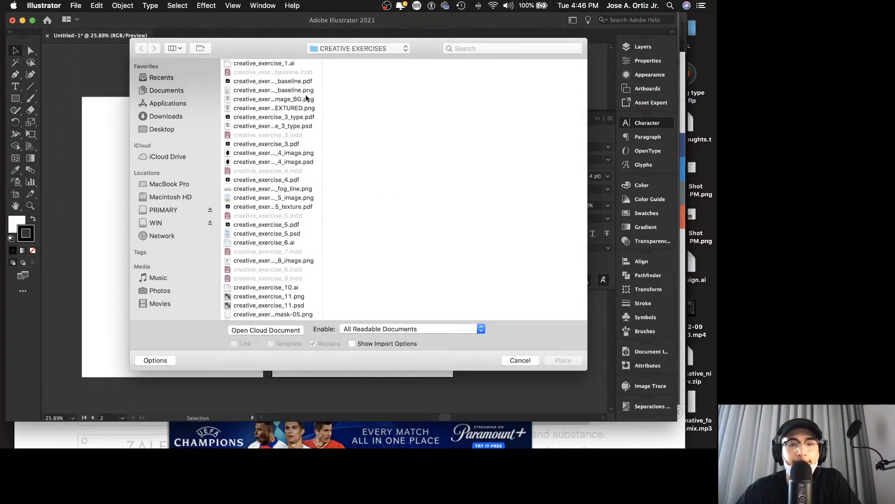
pyautogui.scroll(-5, 299, 203)
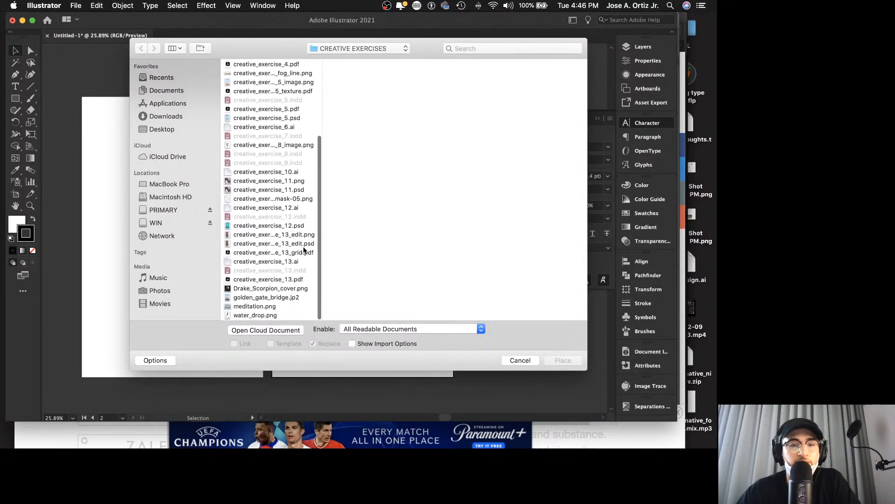
pyautogui.click(300, 253)
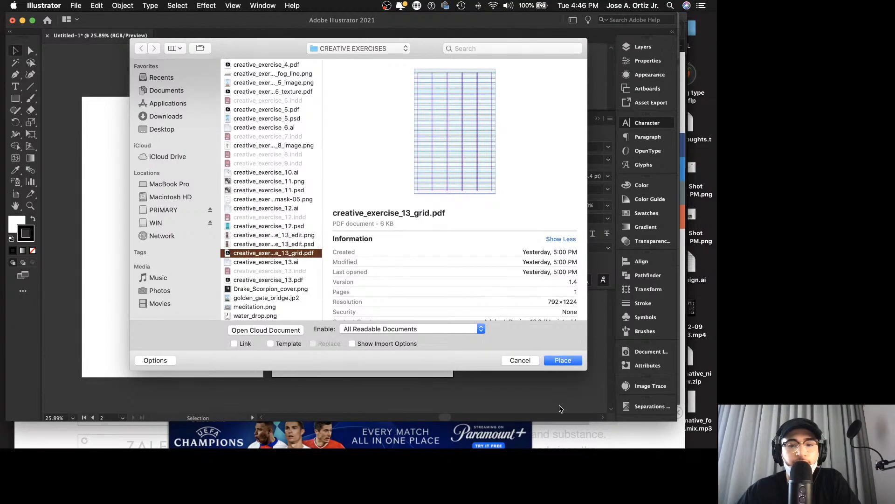
pyautogui.click(383, 343)
pyautogui.click(563, 360)
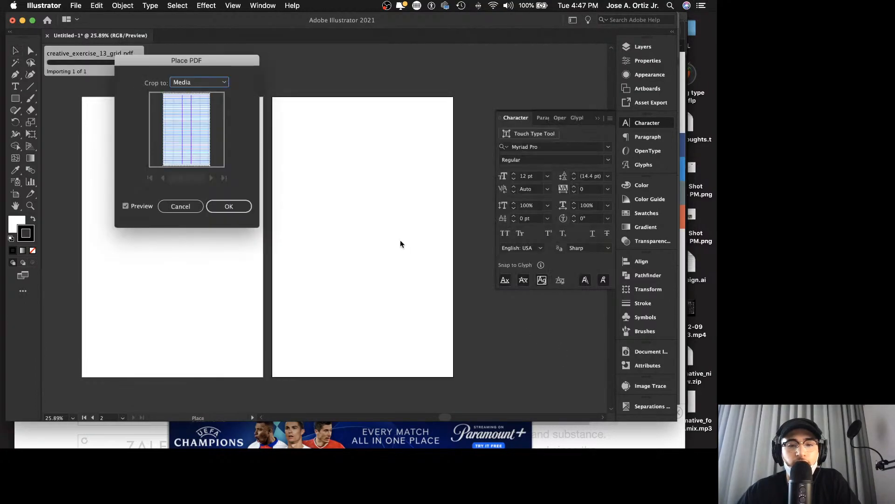
pyautogui.click(199, 82)
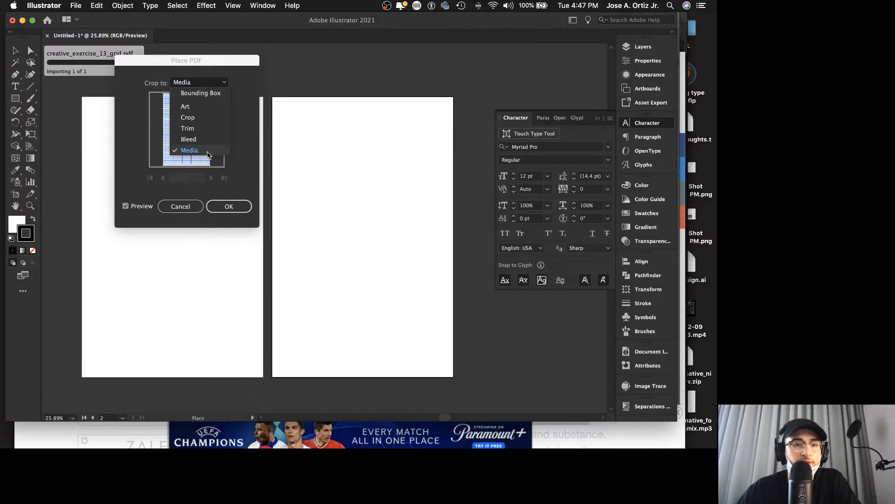
pyautogui.click(221, 166)
pyautogui.click(229, 206)
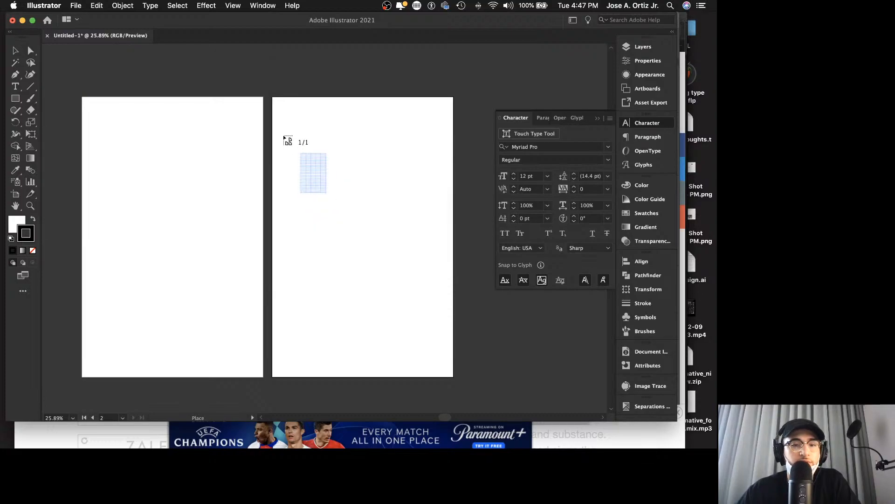
# Step: Place the grid PDF over the second artboard, aligned with its edges, and select it
pyautogui.click(280, 104)
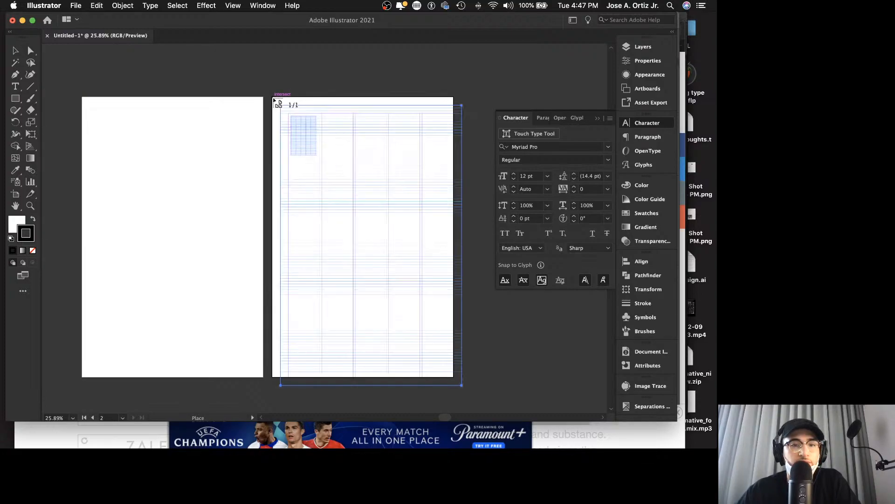
pyautogui.moveTo(295, 117); pyautogui.dragTo(286, 108)
pyautogui.press('z')
pyautogui.moveTo(341, 96); pyautogui.dragTo(424, 121)
pyautogui.scroll(2, 424, 121)
pyautogui.moveTo(260, 71); pyautogui.dragTo(370, 100)
pyautogui.hscroll(3, 413, 93)
pyautogui.press('v')
pyautogui.click(401, 146)
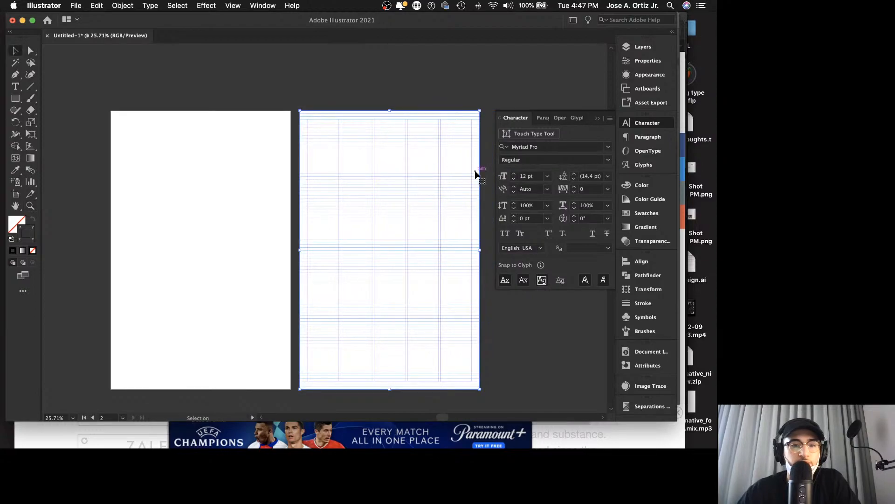
# Step: Set the stroke weight of the placed grid's lines to 0.75 pt and deselect the grid
pyautogui.click(643, 304)
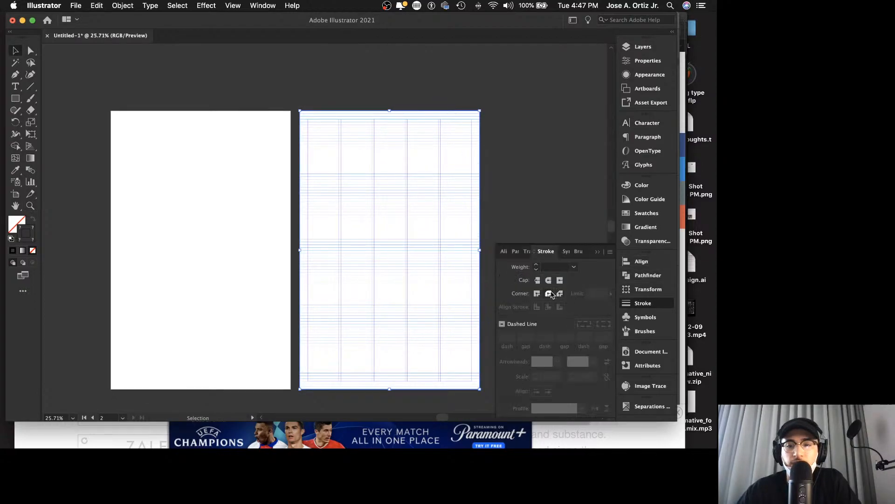
pyautogui.click(540, 268)
pyautogui.click(539, 267)
pyautogui.click(539, 266)
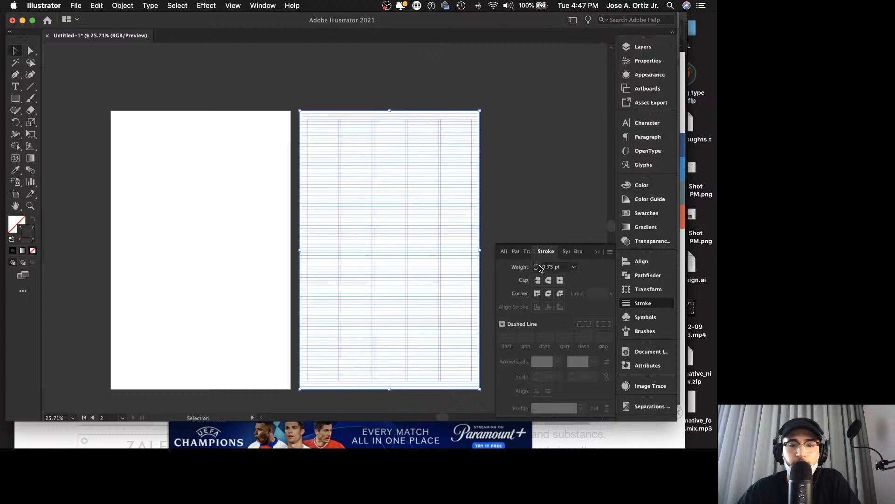
pyautogui.click(540, 267)
pyautogui.click(558, 187)
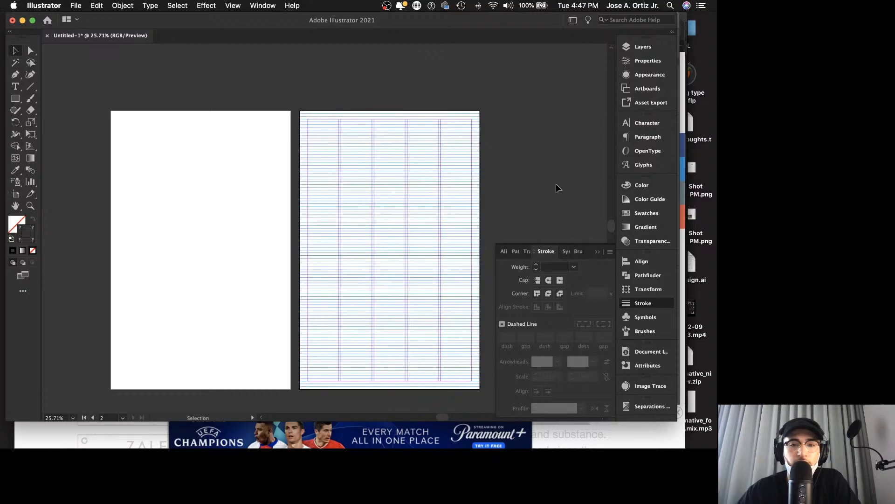
pyautogui.press('z')
pyautogui.moveTo(436, 194); pyautogui.dragTo(457, 181)
pyautogui.moveTo(512, 156); pyautogui.dragTo(420, 168)
pyautogui.moveTo(481, 157)
pyautogui.mouseDown()
pyautogui.moveTo(458, 159)
pyautogui.moveTo(463, 153)
pyautogui.mouseUp()
pyautogui.hscroll(1, 462, 153)
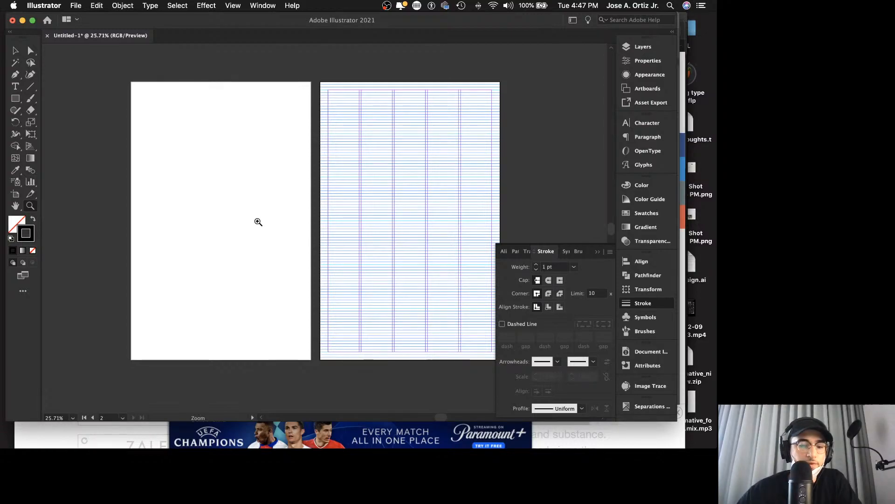
pyautogui.press('v')
pyautogui.click(310, 436)
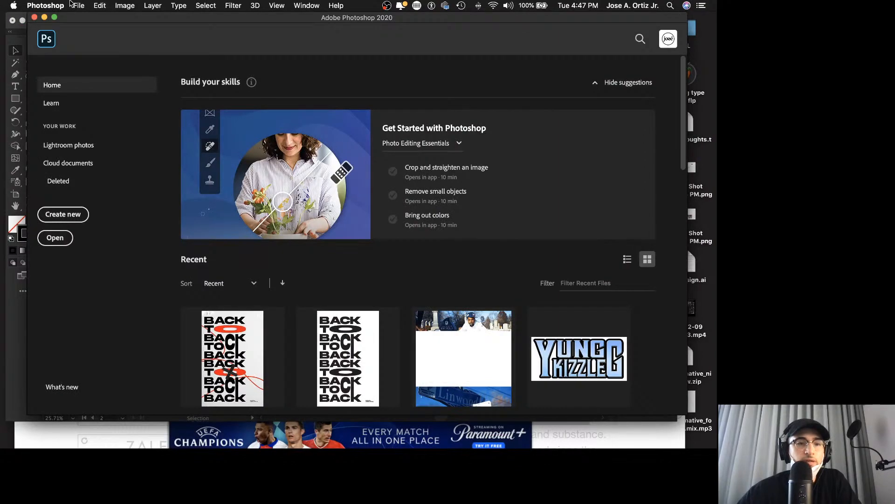
pyautogui.click(45, 17)
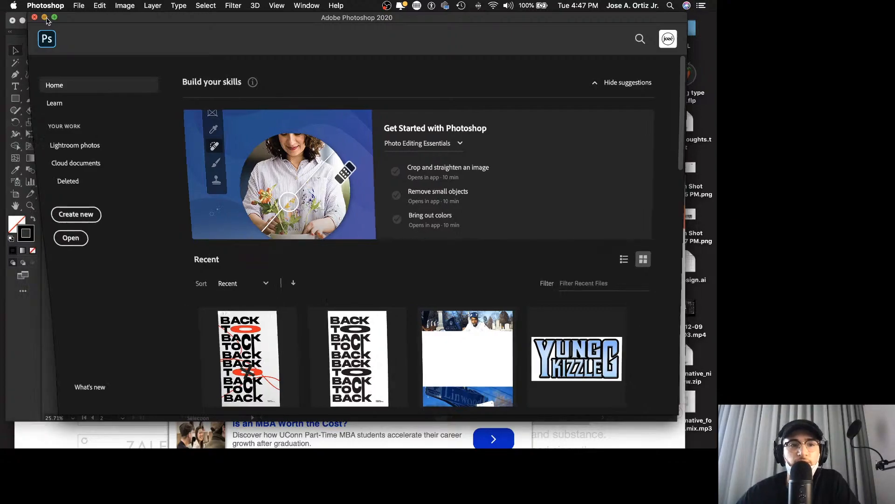
pyautogui.click(200, 199)
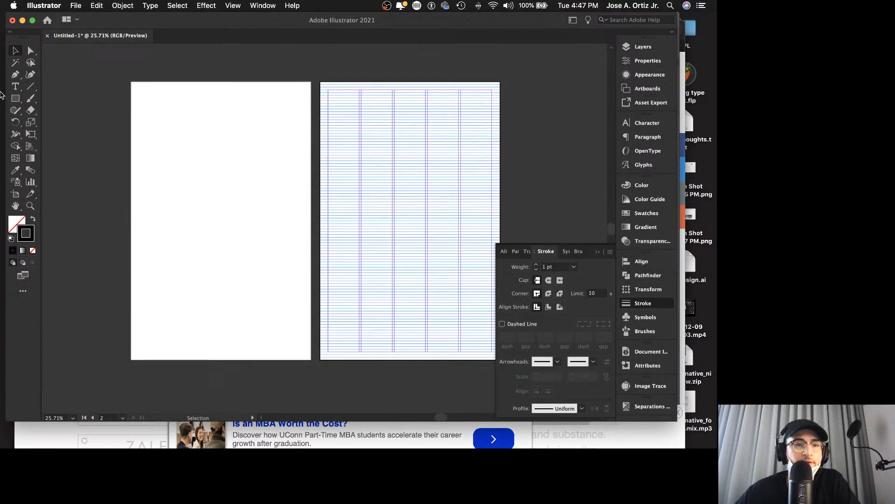
pyautogui.click(15, 86)
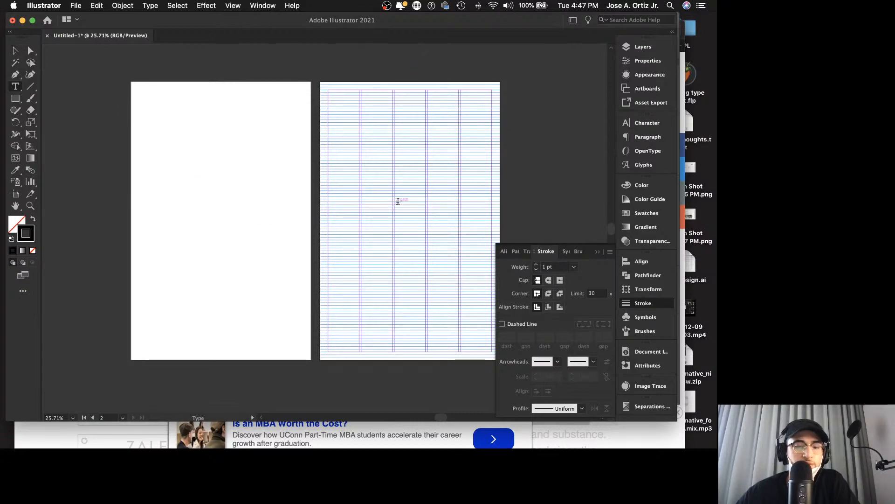
pyautogui.press('v')
# Step: Lock the grid's group inside Layer 1 while keeping the layer itself unlocked
pyautogui.click(390, 182)
pyautogui.press('z')
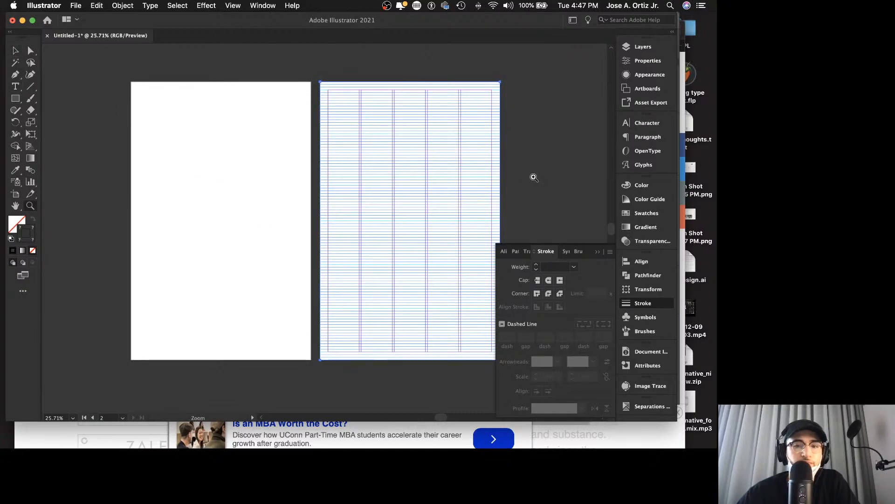
pyautogui.press('v')
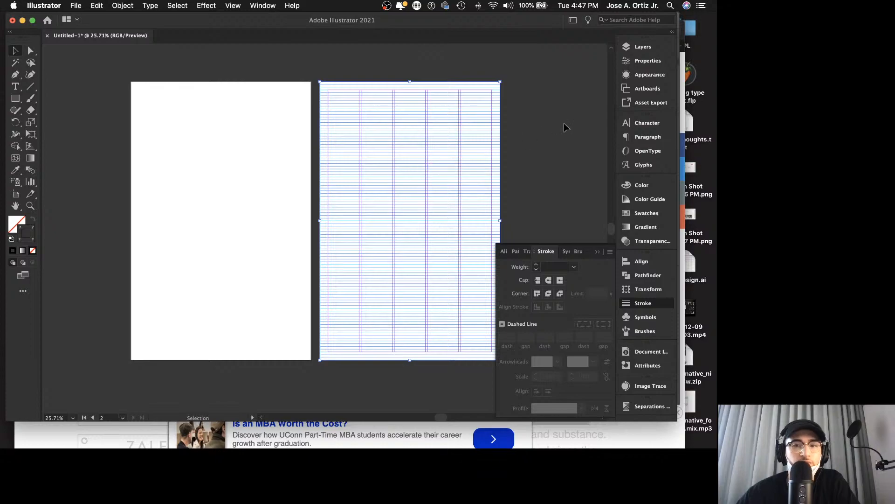
pyautogui.click(643, 47)
pyautogui.click(526, 58)
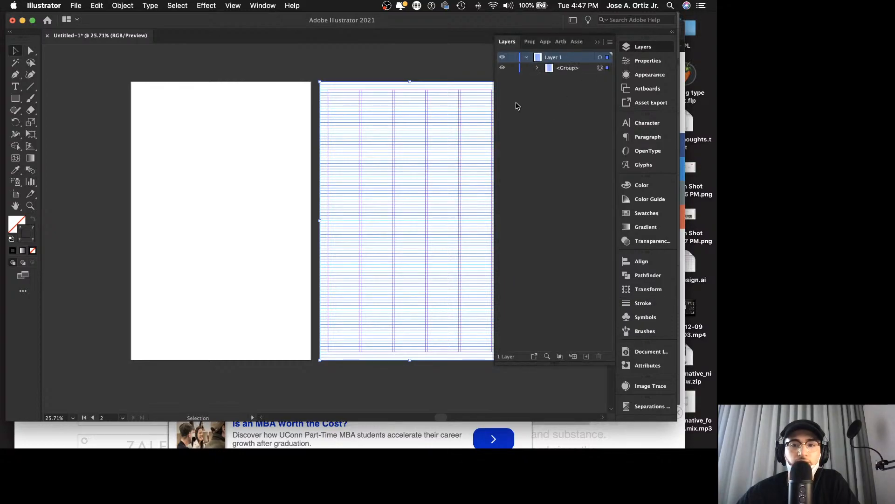
pyautogui.click(538, 68)
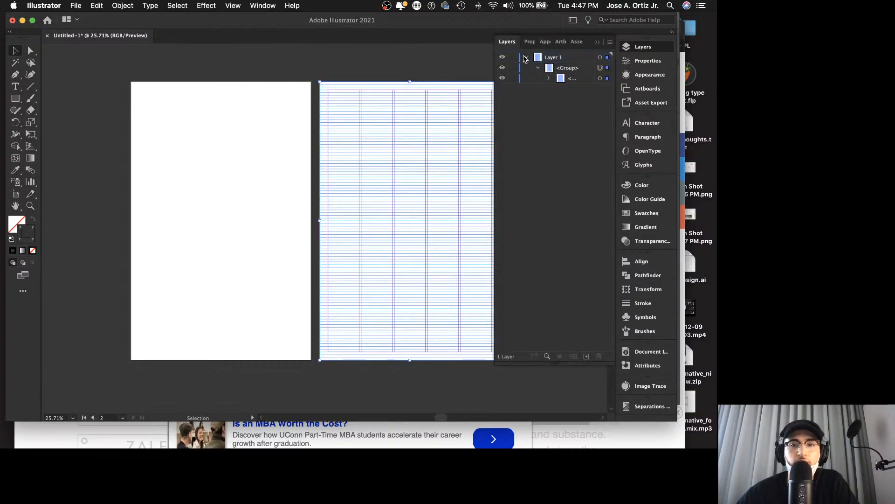
pyautogui.click(527, 57)
pyautogui.click(516, 57)
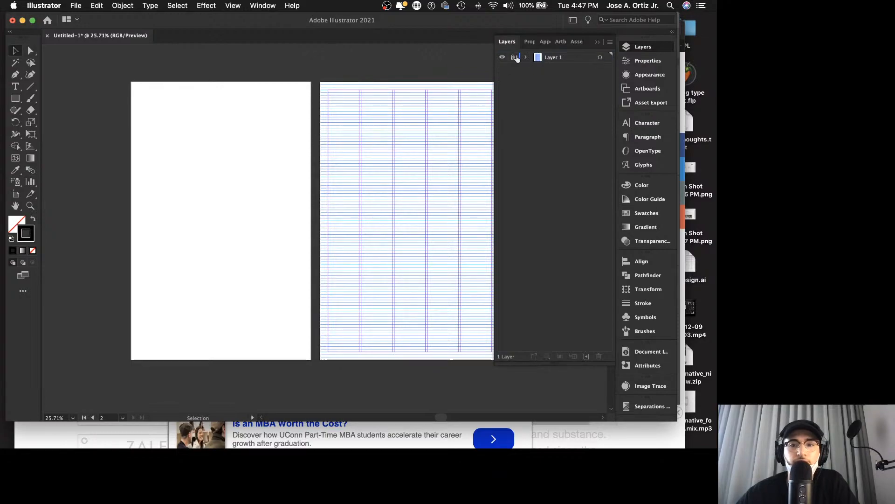
pyautogui.click(517, 57)
pyautogui.click(526, 57)
pyautogui.click(515, 68)
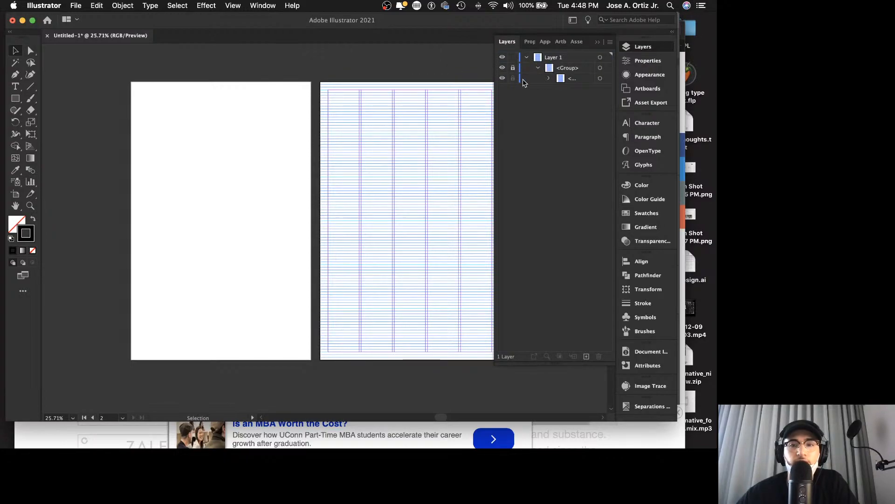
pyautogui.click(538, 68)
pyautogui.click(526, 57)
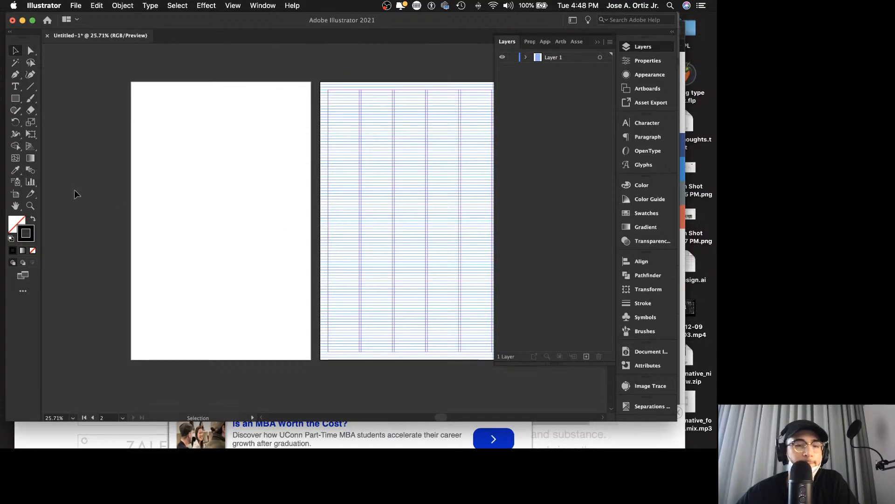
# Step: Create an area text frame across the upper part of the blank first artboard containing BEYOND A SHADOW OF A DOUBT
pyautogui.press('t')
pyautogui.press('z')
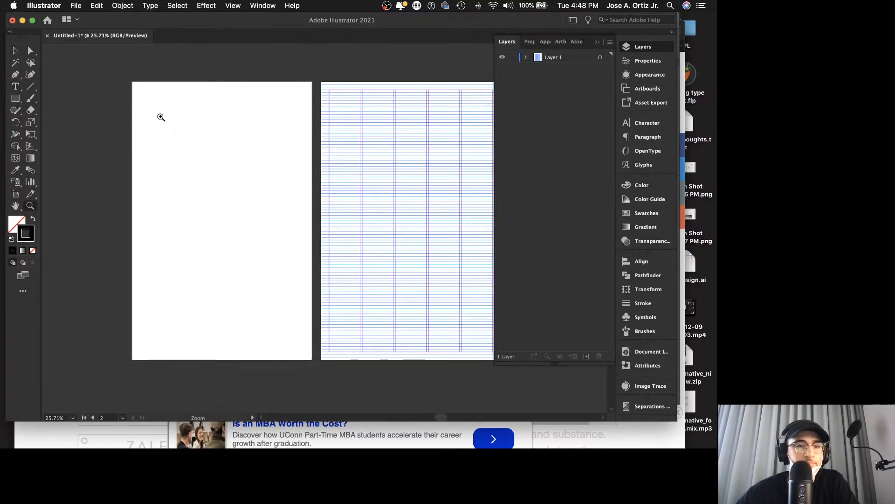
pyautogui.moveTo(158, 116); pyautogui.dragTo(241, 118)
pyautogui.press('t')
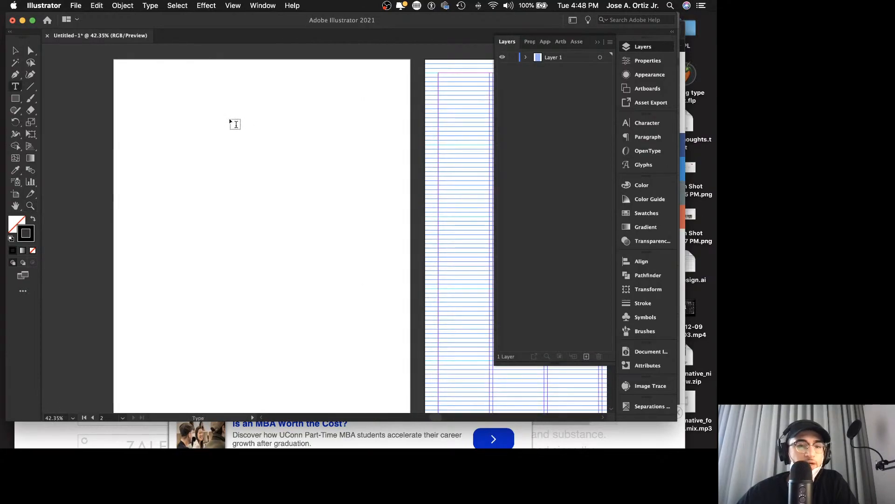
pyautogui.moveTo(144, 84); pyautogui.dragTo(385, 217)
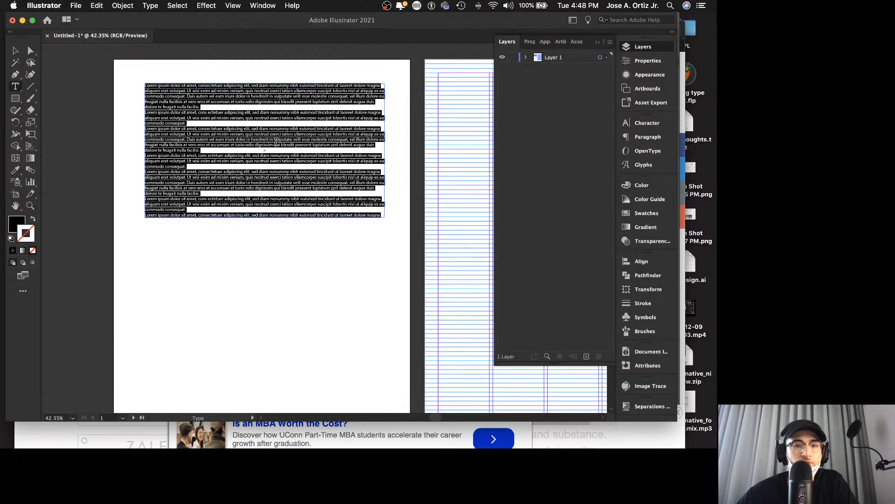
pyautogui.press('BackSpace')
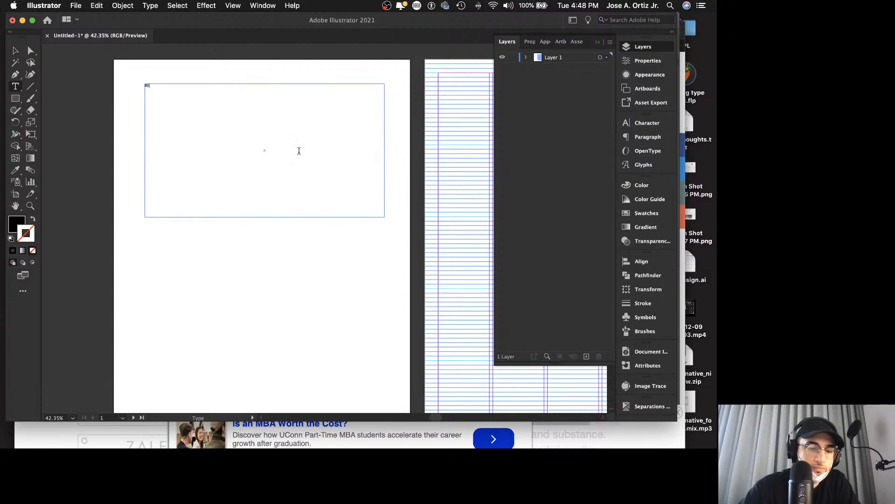
pyautogui.write('BEYOND A SHADOW OF A DO')
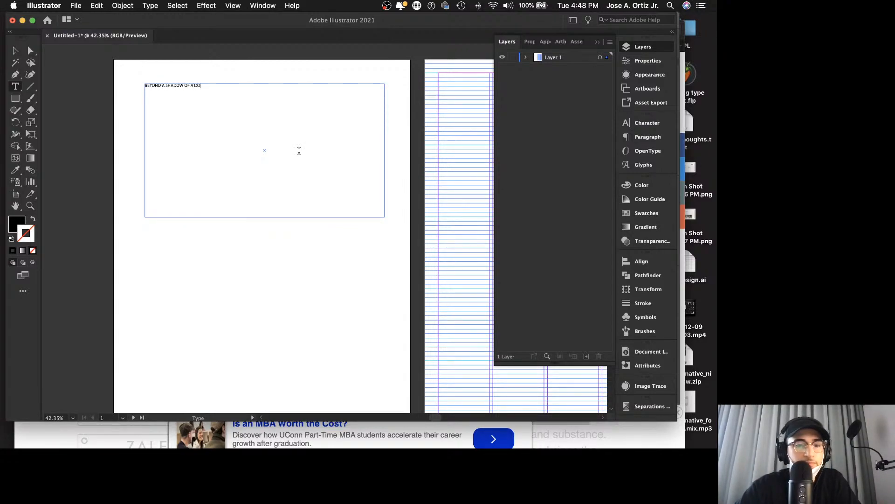
pyautogui.write('UBT')
pyautogui.press('Escape')
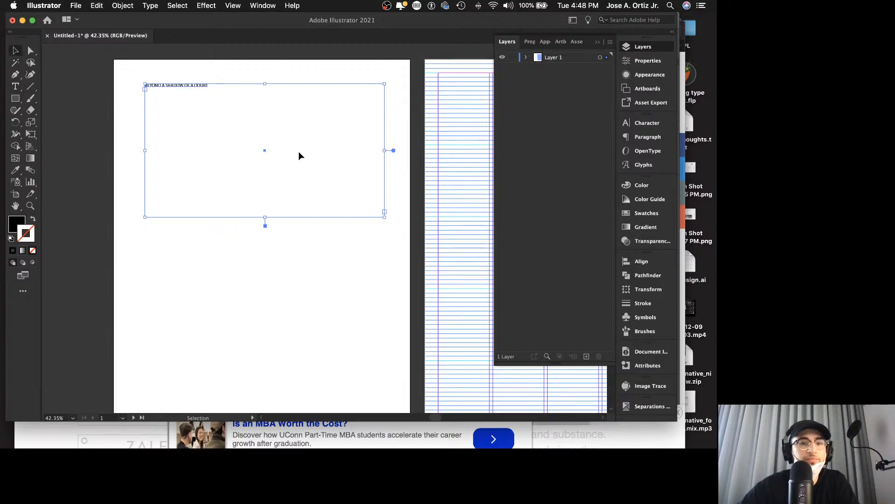
# Step: Set the whole phrase's font size to 36 pt and its leading to 36 pt
pyautogui.doubleClick(213, 87)
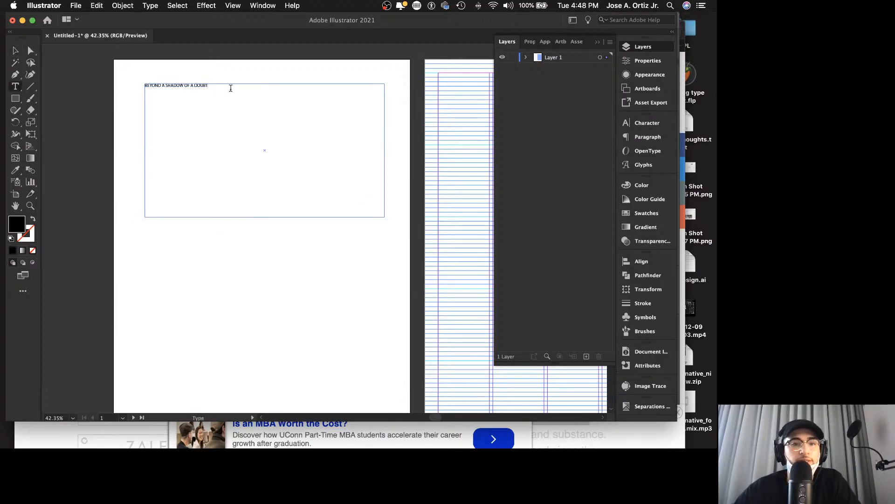
pyautogui.moveTo(230, 86); pyautogui.dragTo(79, 81)
pyautogui.click(648, 122)
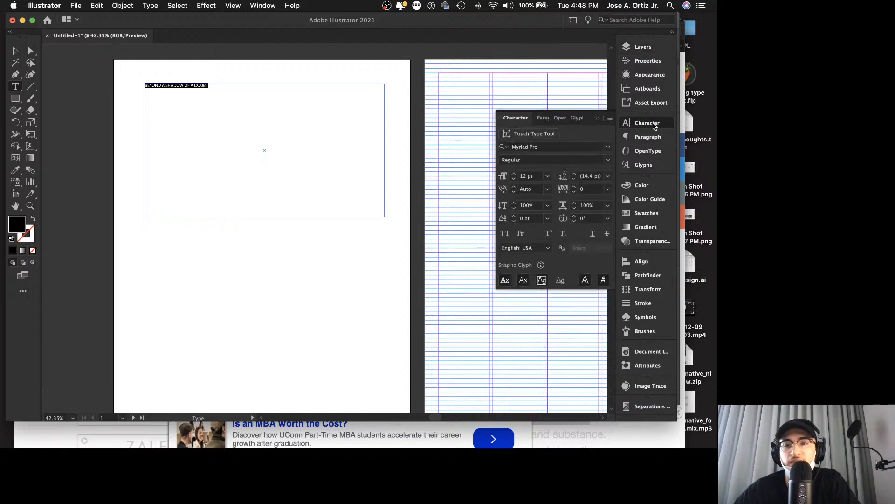
pyautogui.click(548, 178)
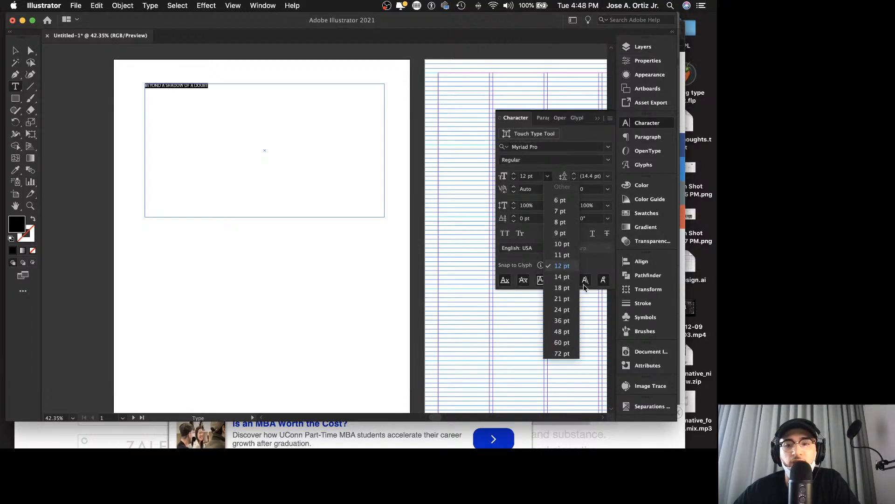
pyautogui.click(561, 321)
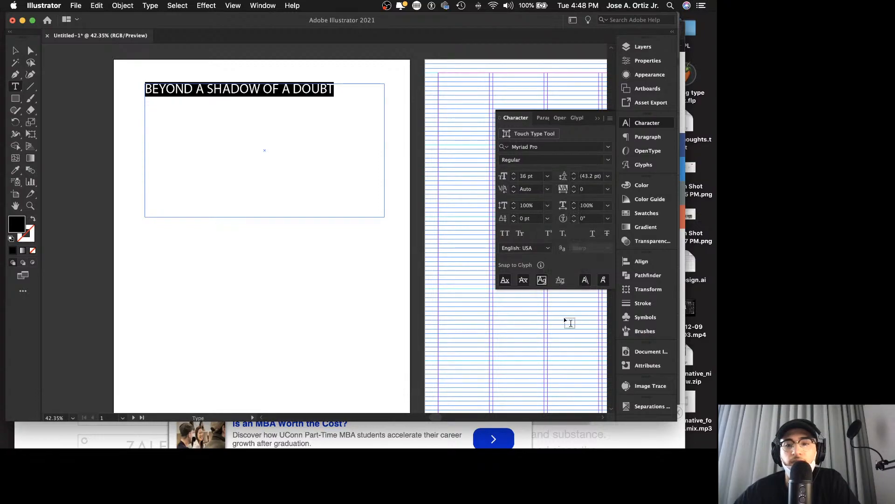
pyautogui.click(608, 176)
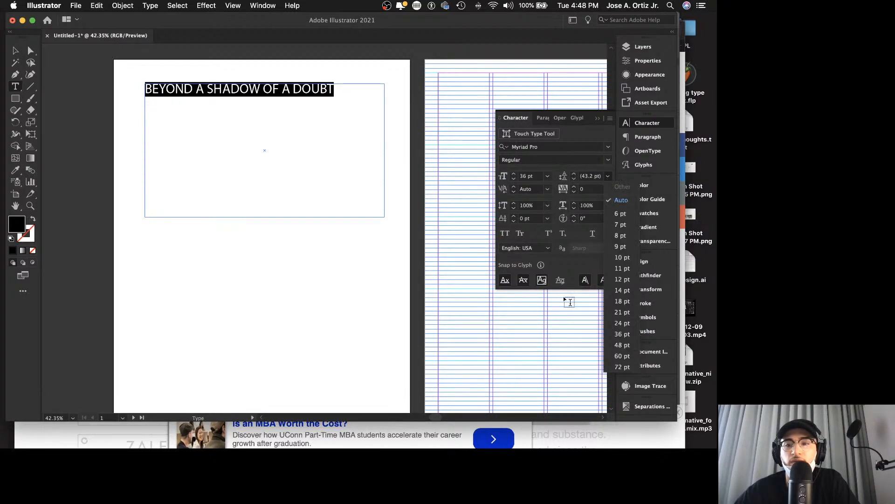
pyautogui.click(620, 334)
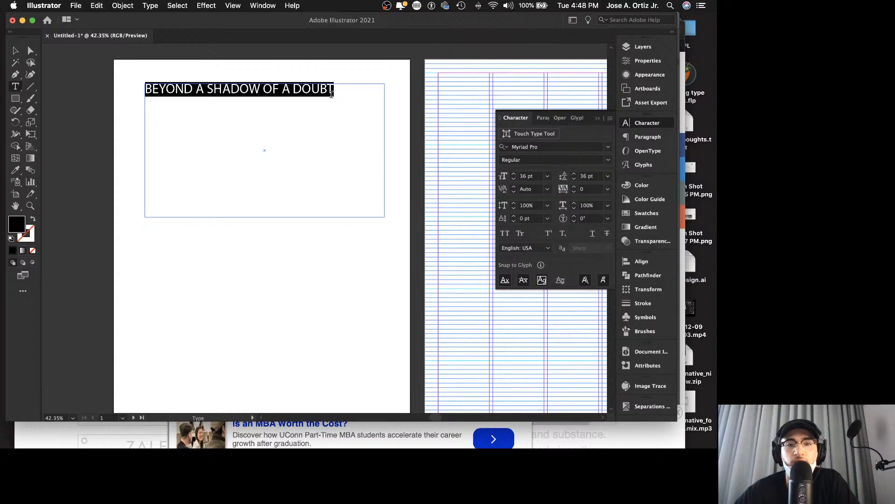
# Step: Shorten the phrase's text frame so its lower edge sits just beneath the single line of text
pyautogui.press('Escape')
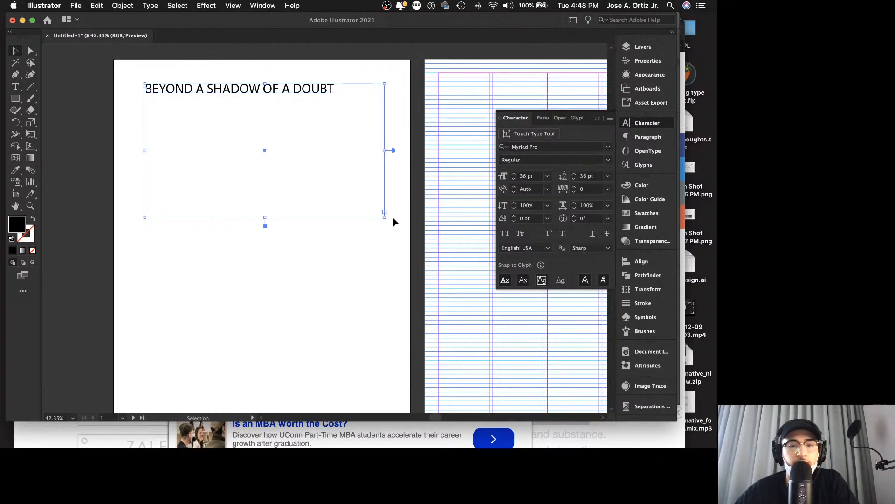
pyautogui.moveTo(385, 216); pyautogui.dragTo(391, 99)
pyautogui.click(408, 191)
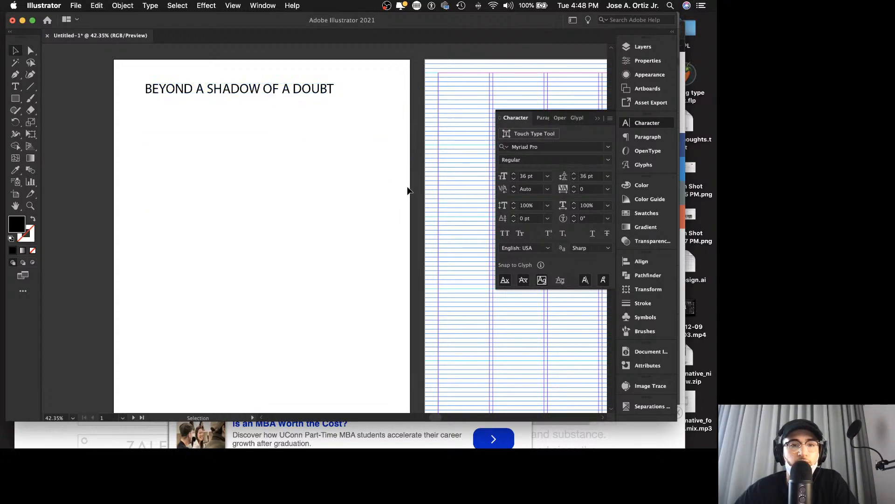
# Step: Change the phrase's font to Akira Expanded Super Bold
pyautogui.click(289, 89)
pyautogui.press('z')
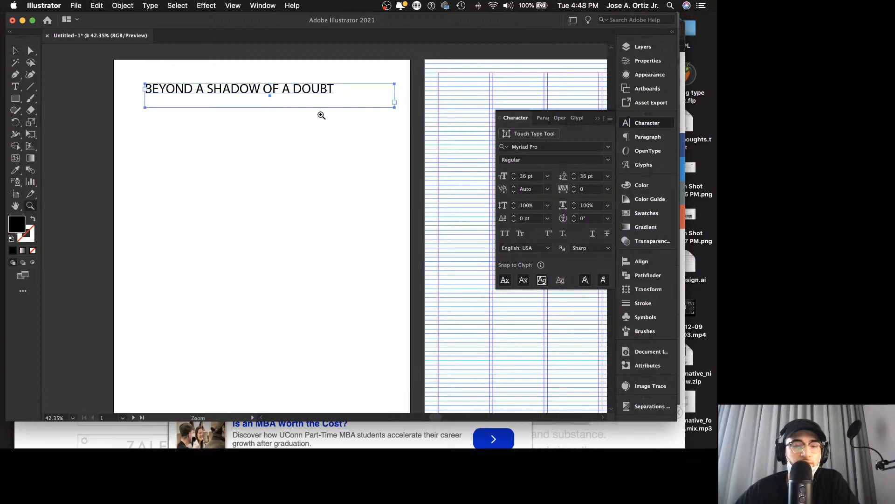
pyautogui.click(321, 113)
pyautogui.hscroll(-5, 385, 113)
pyautogui.scroll(2, 326, 112)
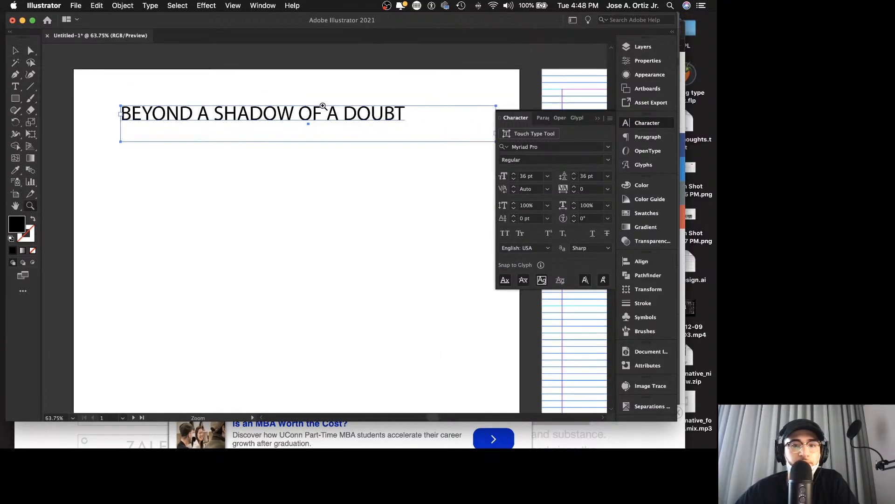
pyautogui.hscroll(1, 316, 109)
pyautogui.scroll(3, 317, 109)
pyautogui.hscroll(1, 326, 110)
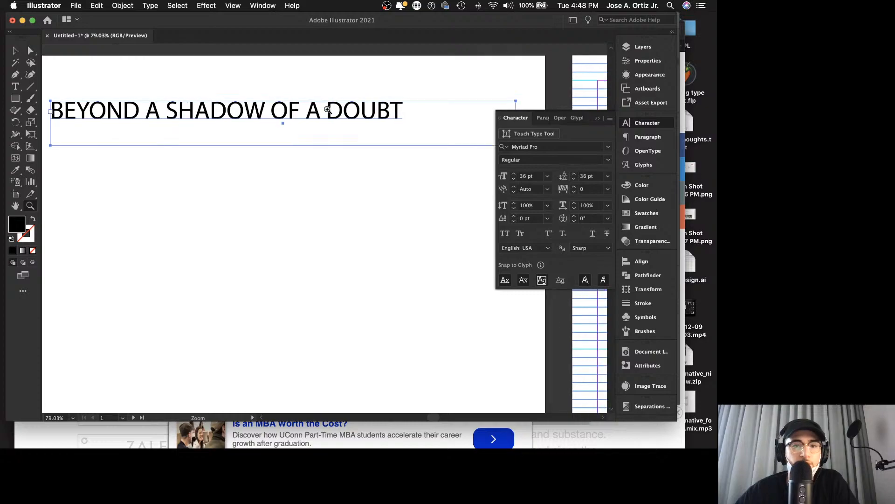
pyautogui.scroll(-1, 324, 110)
pyautogui.press('v')
pyautogui.click(608, 147)
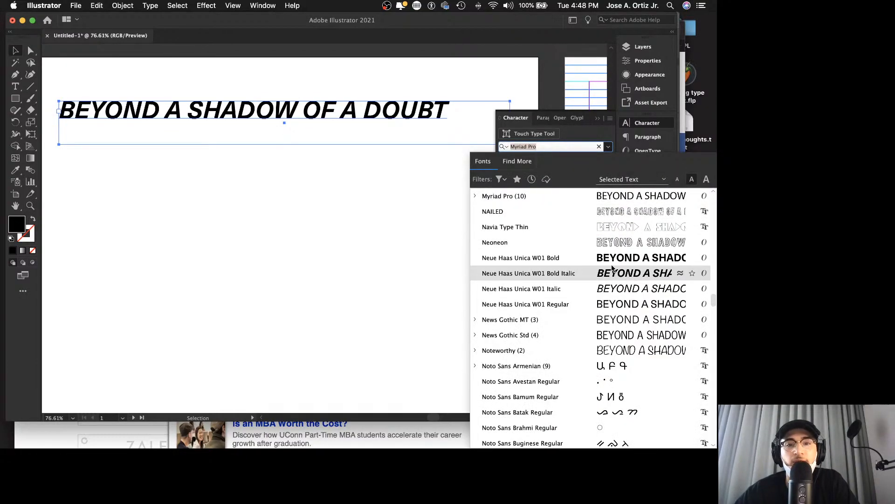
pyautogui.scroll(20, 621, 265)
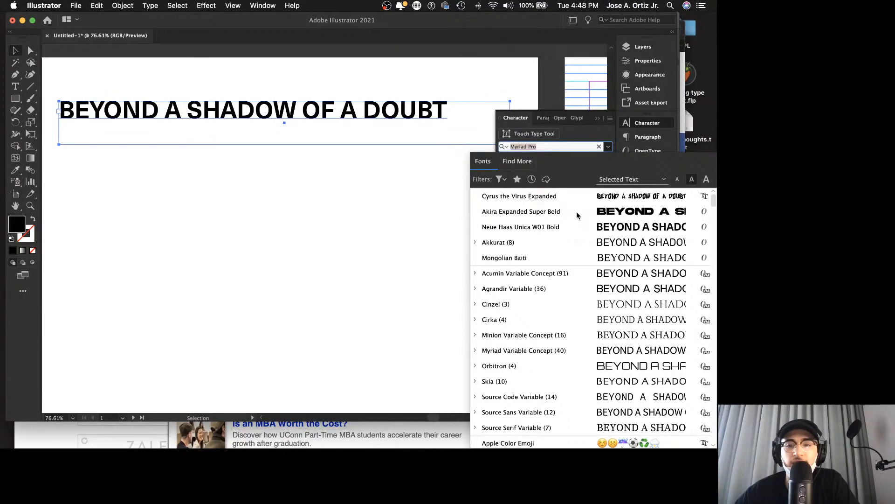
pyautogui.click(527, 212)
pyautogui.click(295, 182)
pyautogui.click(241, 109)
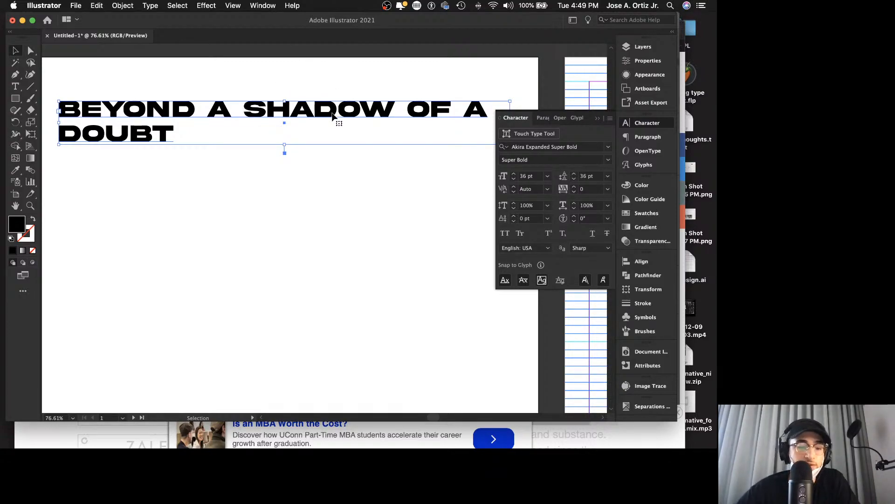
# Step: Duplicate the Akira Expanded phrase directly below the original and set the copy's font to Akkurat Bold
pyautogui.moveTo(334, 116); pyautogui.dragTo(325, 184)
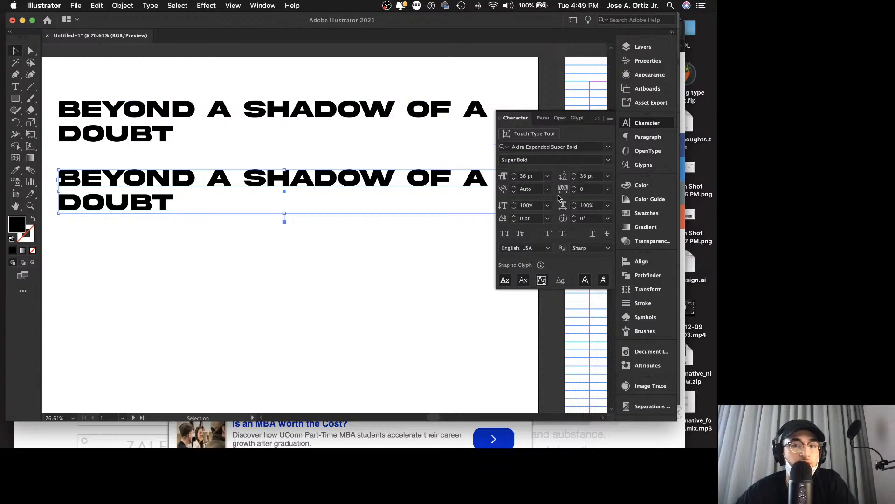
pyautogui.click(608, 146)
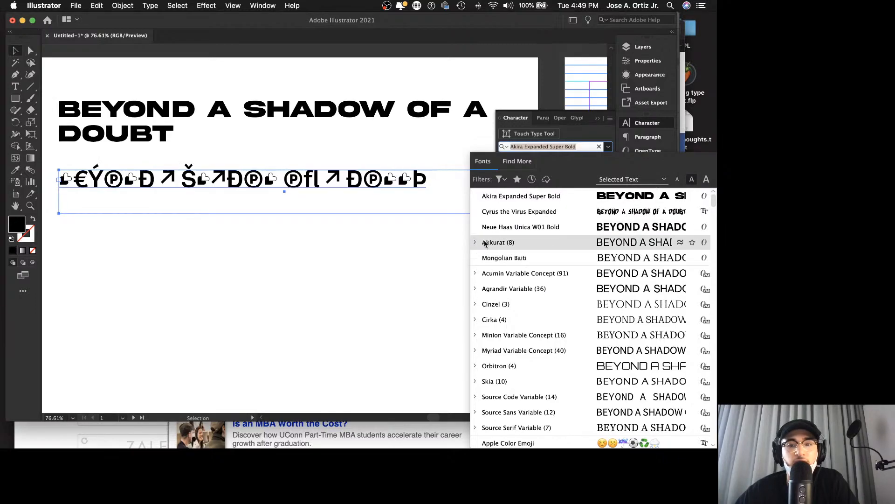
pyautogui.click(474, 242)
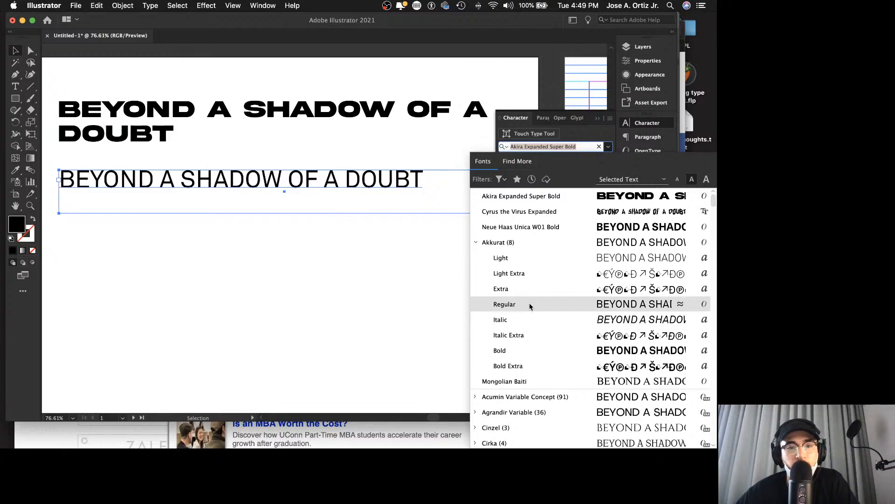
pyautogui.click(508, 343)
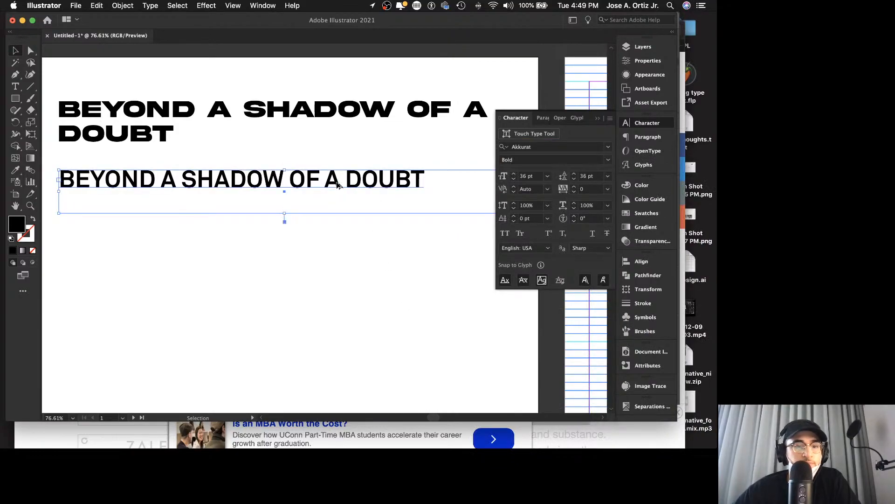
# Step: Duplicate the Akkurat Bold phrase below itself and change the copy's font to Britannic Bold
pyautogui.moveTo(337, 186); pyautogui.dragTo(336, 241)
pyautogui.keyDown('shift'); pyautogui.click(446, 193); pyautogui.keyUp('shift')
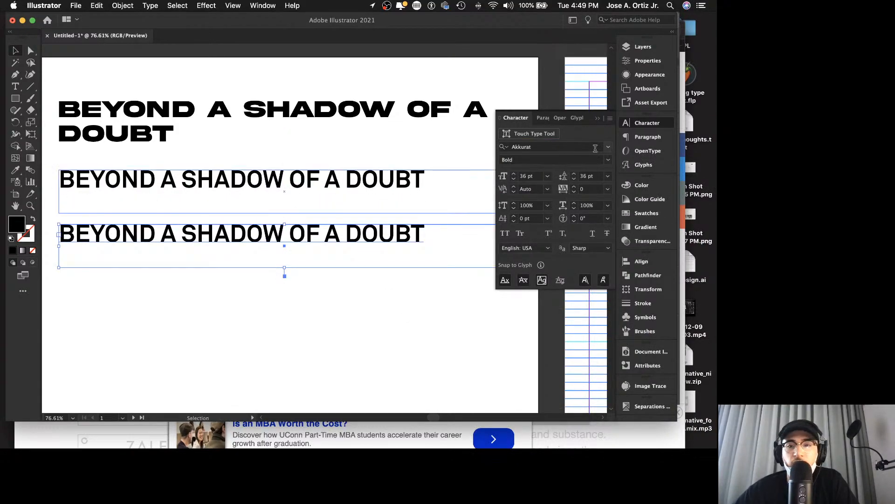
pyautogui.click(608, 147)
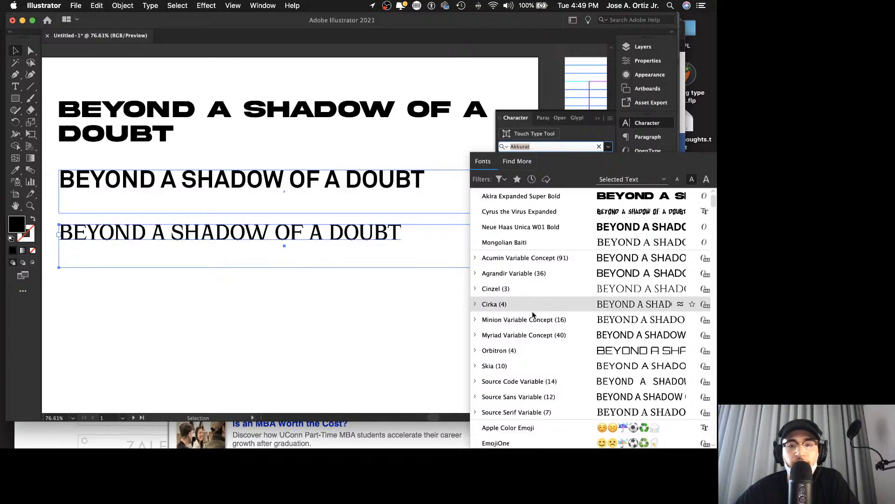
pyautogui.scroll(-15, 531, 311)
pyautogui.scroll(-15, 530, 317)
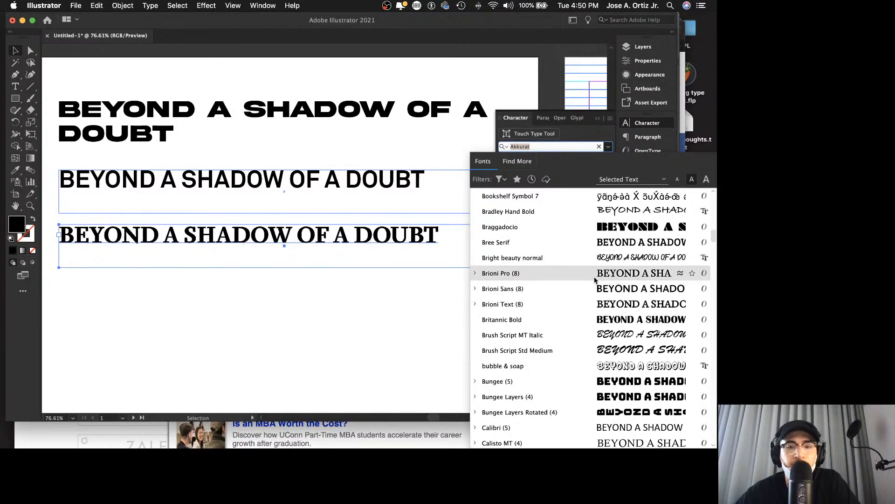
pyautogui.click(595, 322)
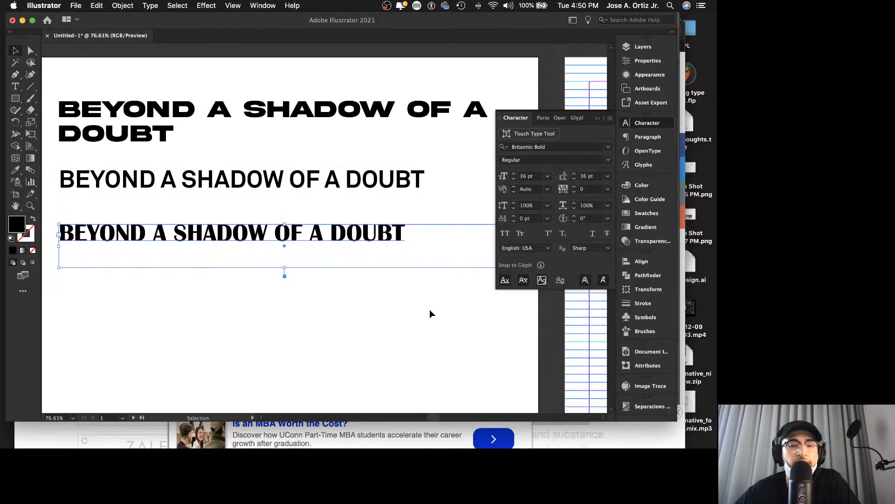
# Step: Shorten the Britannic Bold phrase's frame, move it up close beneath the Akkurat line, and duplicate it just below
pyautogui.click(421, 312)
pyautogui.moveTo(329, 251)
pyautogui.mouseDown()
pyautogui.moveTo(328, 229)
pyautogui.moveTo(287, 245)
pyautogui.moveTo(285, 227)
pyautogui.moveTo(324, 220)
pyautogui.moveTo(328, 255)
pyautogui.mouseUp()
pyautogui.click(302, 211)
pyautogui.click(325, 250)
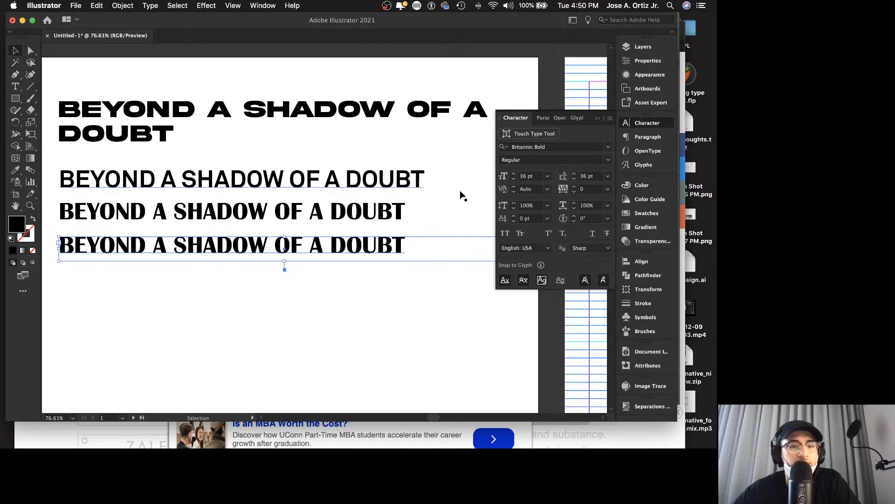
# Step: Change the font of the lower Britannic Bold copy to Poplar Std Black
pyautogui.click(609, 146)
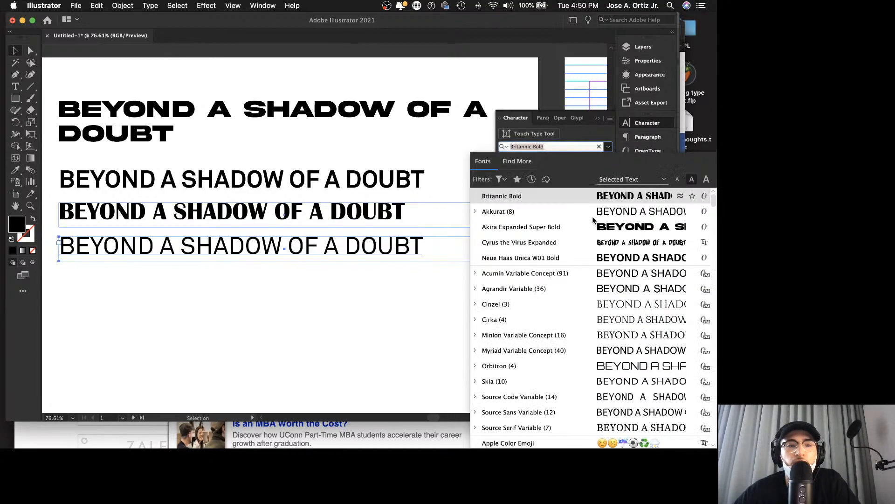
pyautogui.scroll(-15, 618, 306)
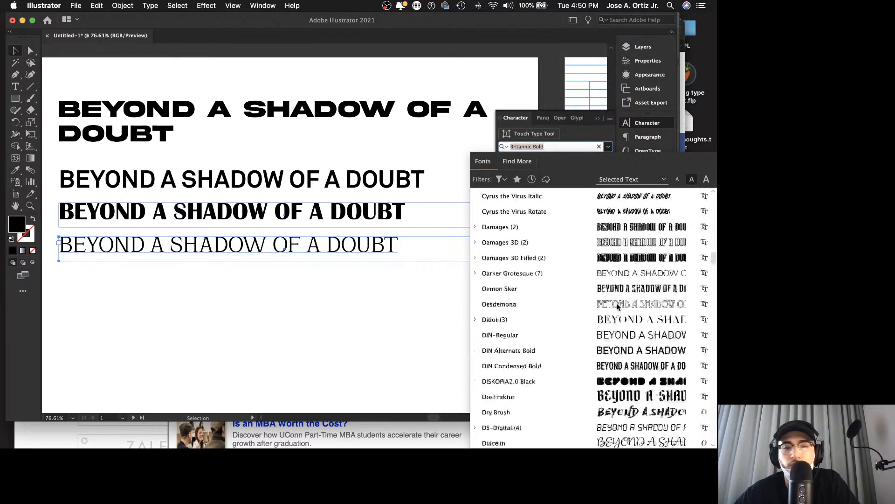
pyautogui.scroll(-5, 618, 306)
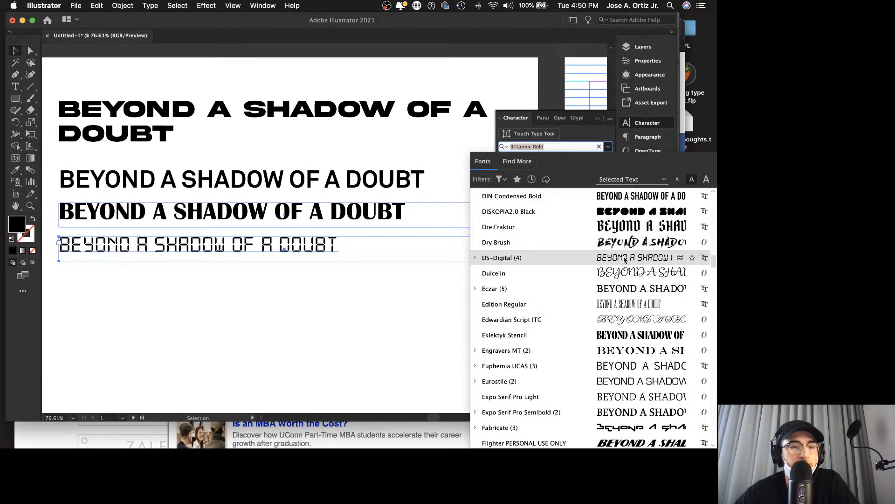
pyautogui.scroll(14, 625, 260)
pyautogui.scroll(-1, 625, 260)
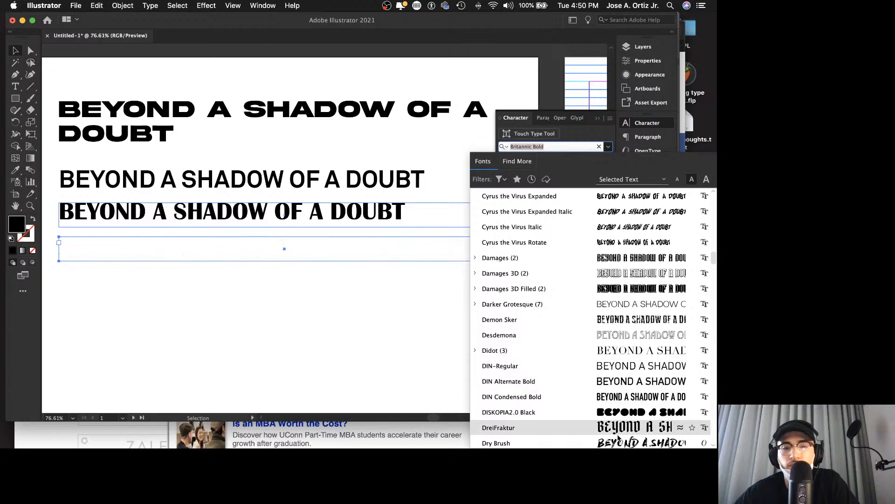
pyautogui.scroll(20, 629, 397)
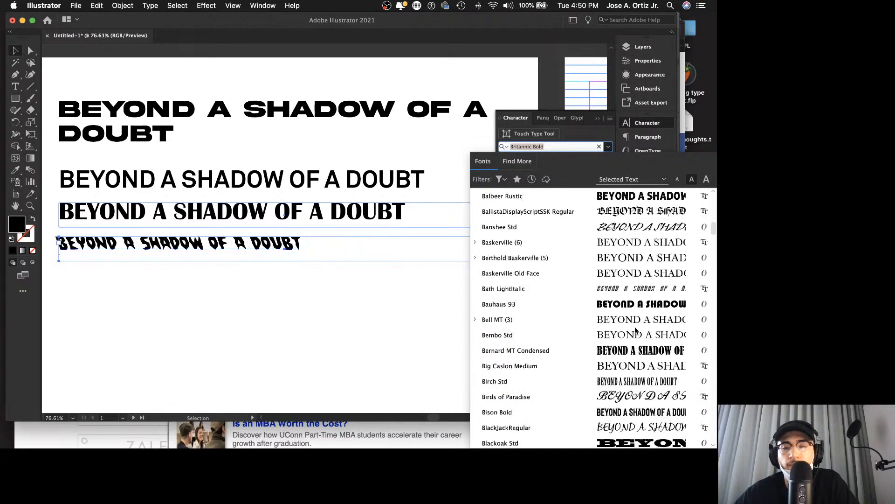
pyautogui.scroll(-20, 636, 330)
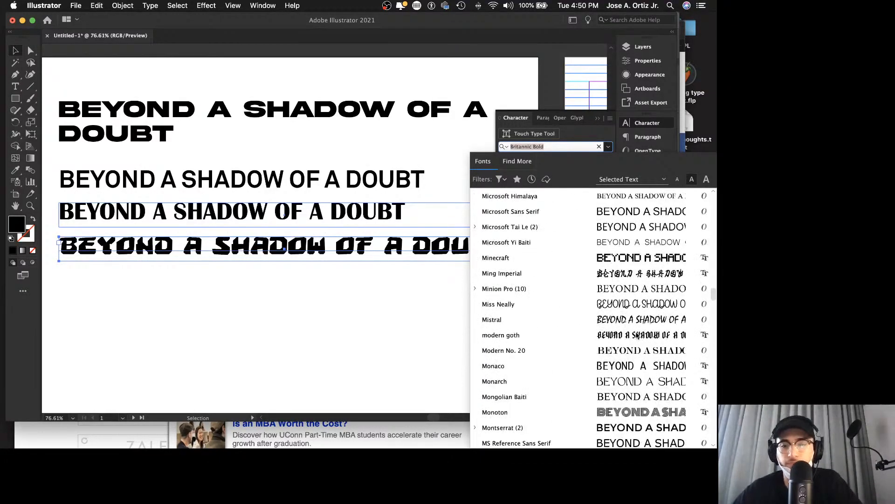
pyautogui.scroll(-20, 636, 335)
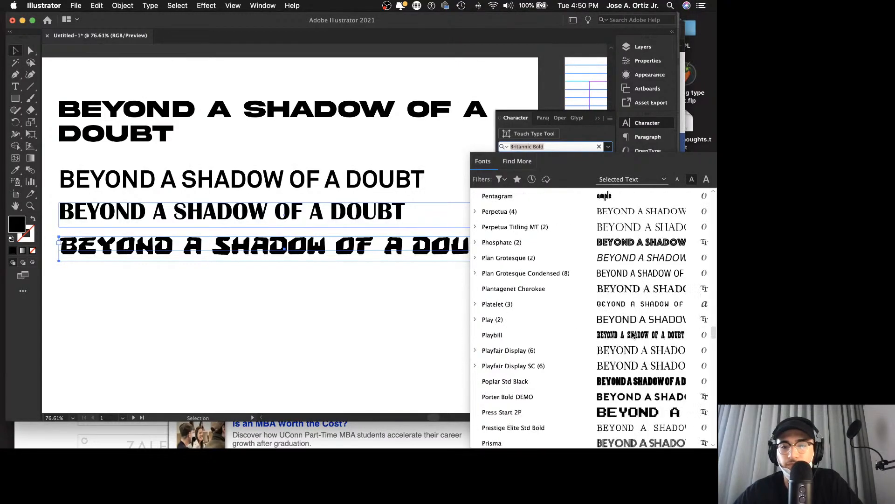
pyautogui.click(638, 382)
pyautogui.click(384, 289)
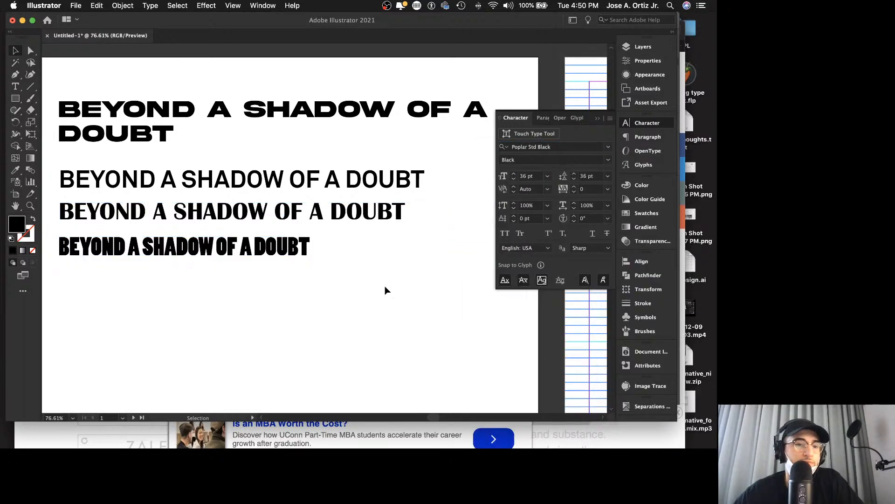
# Step: Duplicate the Poplar Std Black phrase just below itself and set the copy's font to Perpetua Bold
pyautogui.click(222, 250)
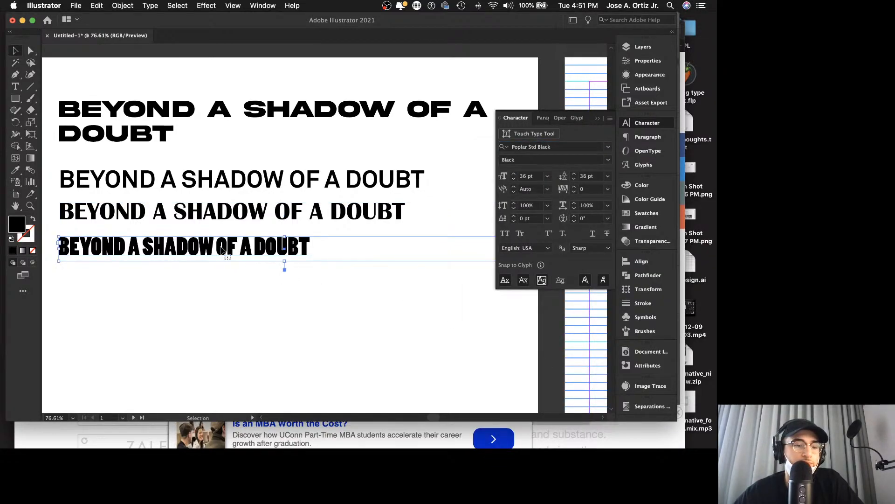
pyautogui.moveTo(222, 251); pyautogui.dragTo(223, 282)
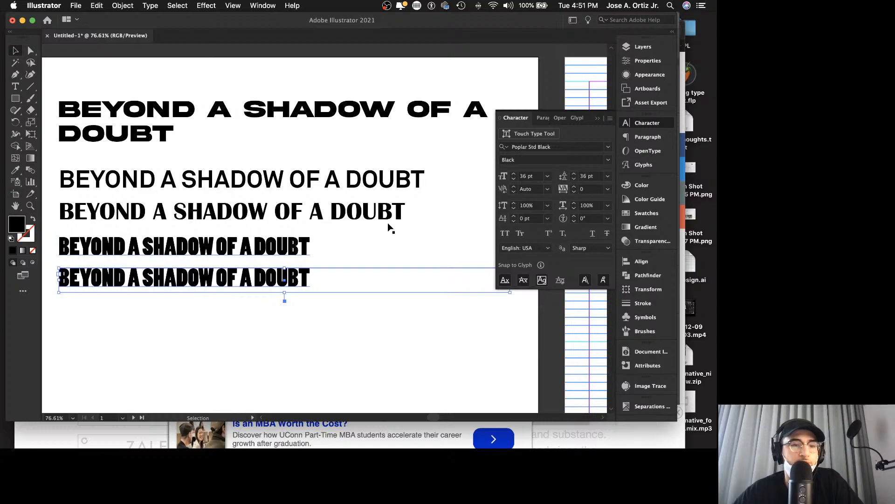
pyautogui.click(608, 146)
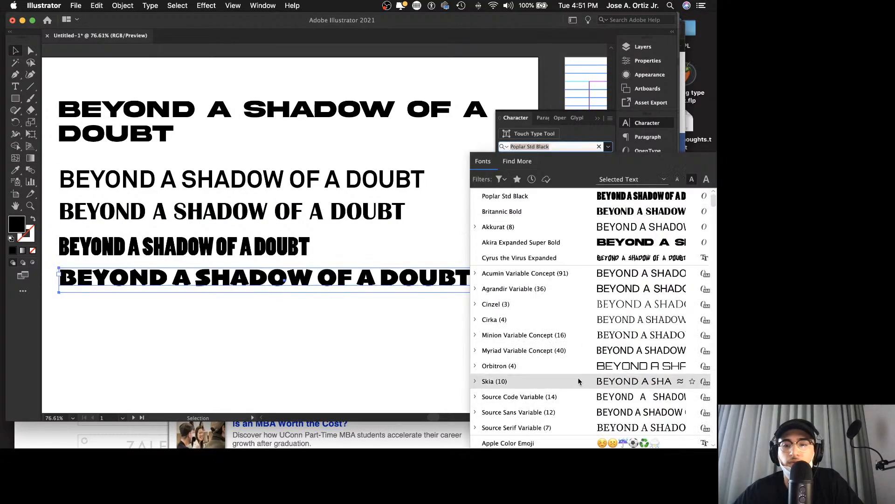
pyautogui.scroll(-20, 576, 381)
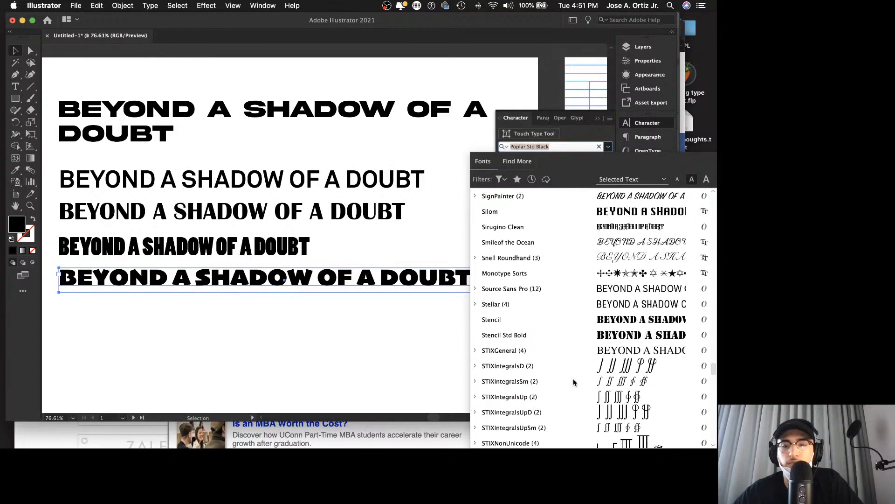
pyautogui.scroll(-15, 572, 382)
pyautogui.scroll(5, 573, 382)
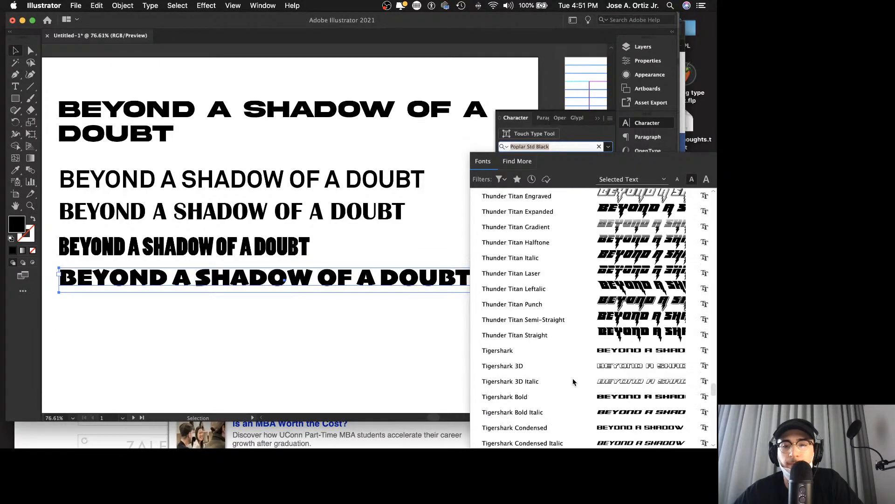
pyautogui.scroll(-5, 573, 381)
pyautogui.scroll(10, 573, 380)
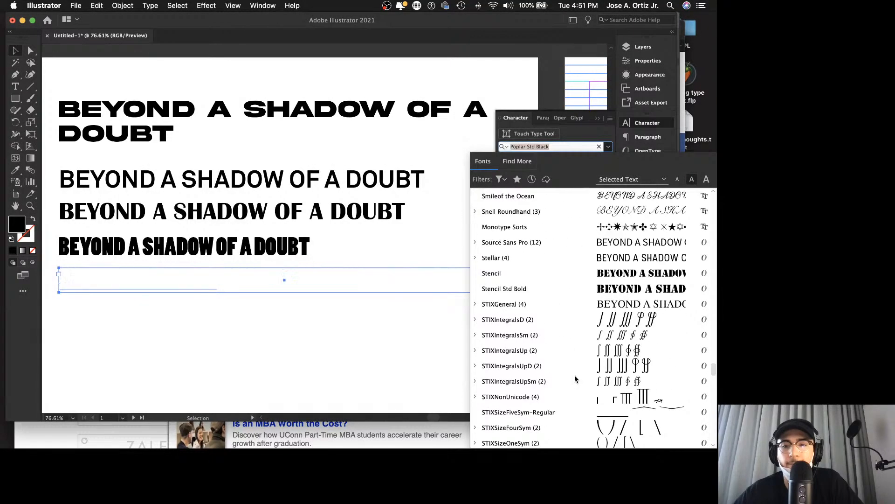
pyautogui.scroll(10, 541, 263)
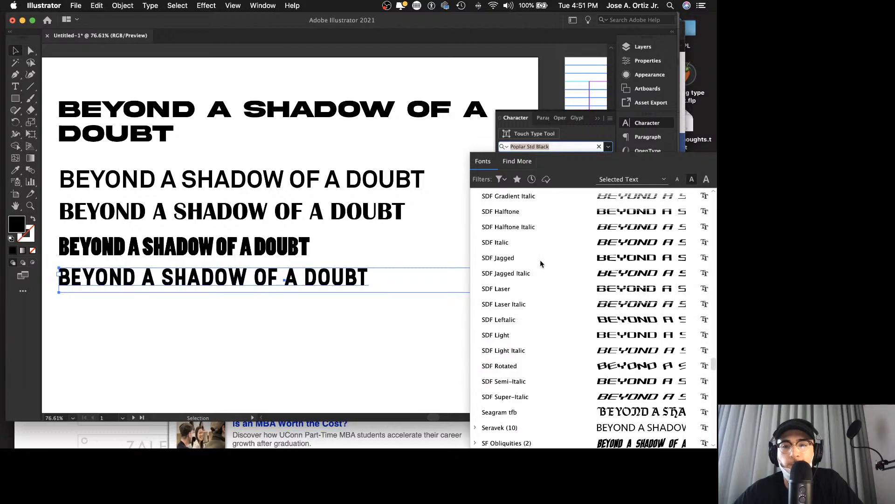
pyautogui.scroll(8, 541, 264)
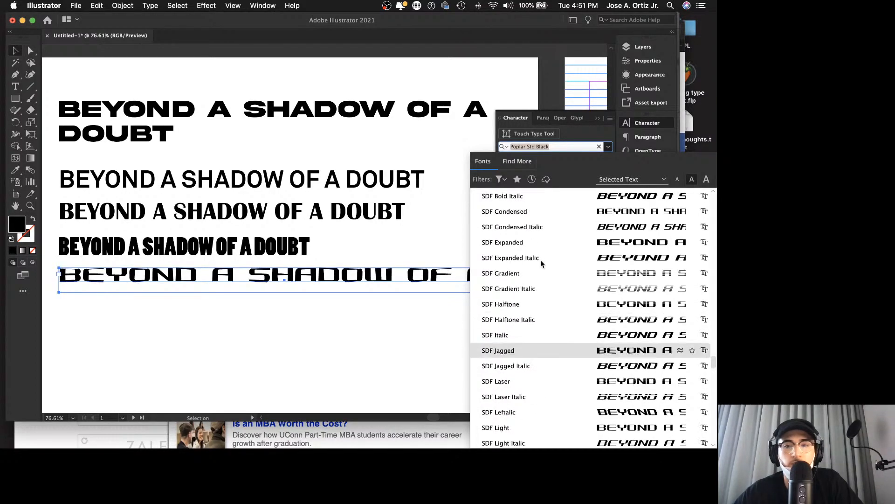
pyautogui.scroll(12, 543, 304)
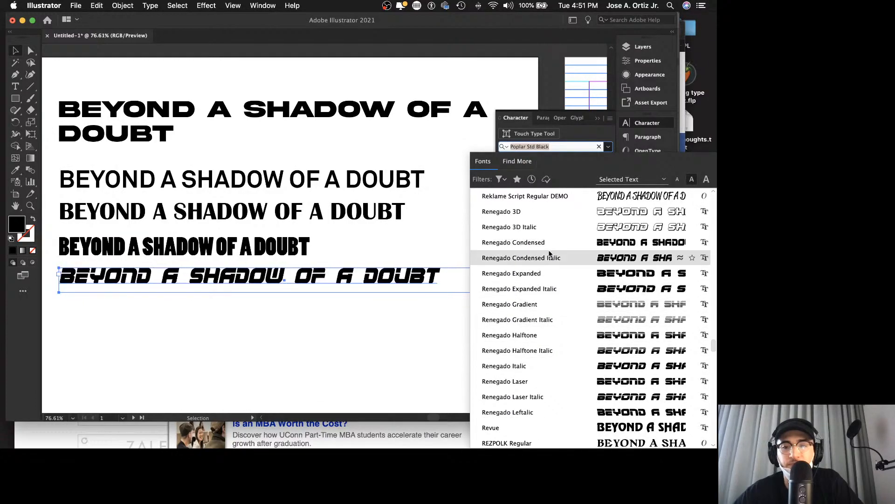
pyautogui.scroll(5, 550, 261)
pyautogui.scroll(8, 583, 367)
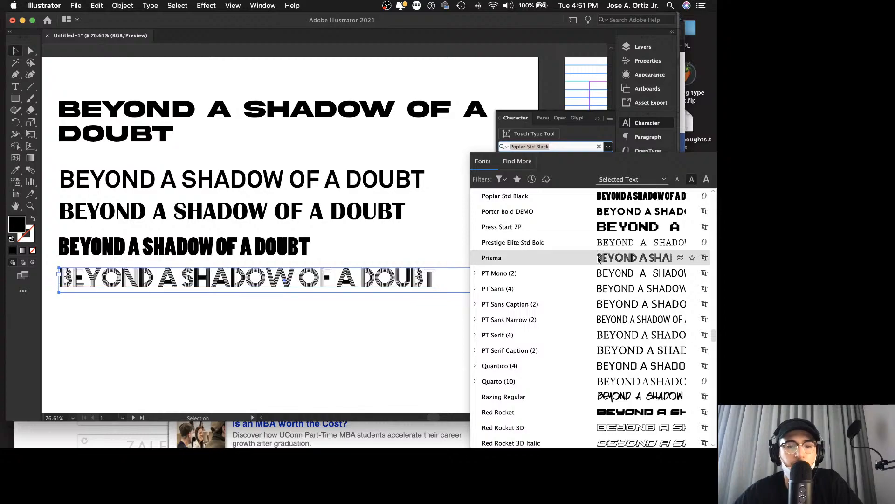
pyautogui.scroll(8, 599, 256)
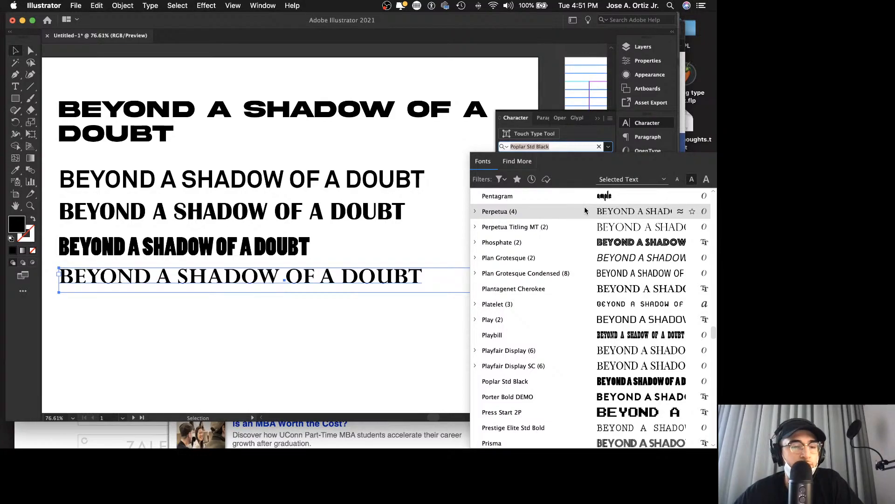
pyautogui.click(474, 212)
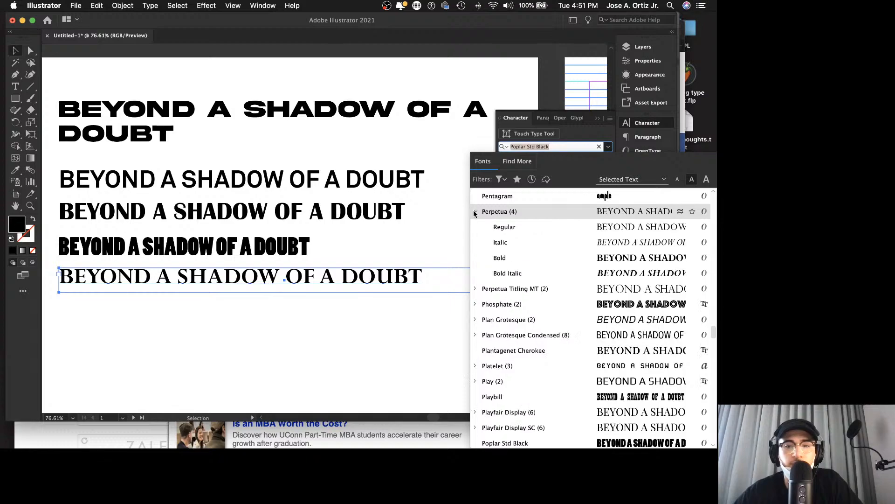
pyautogui.click(511, 260)
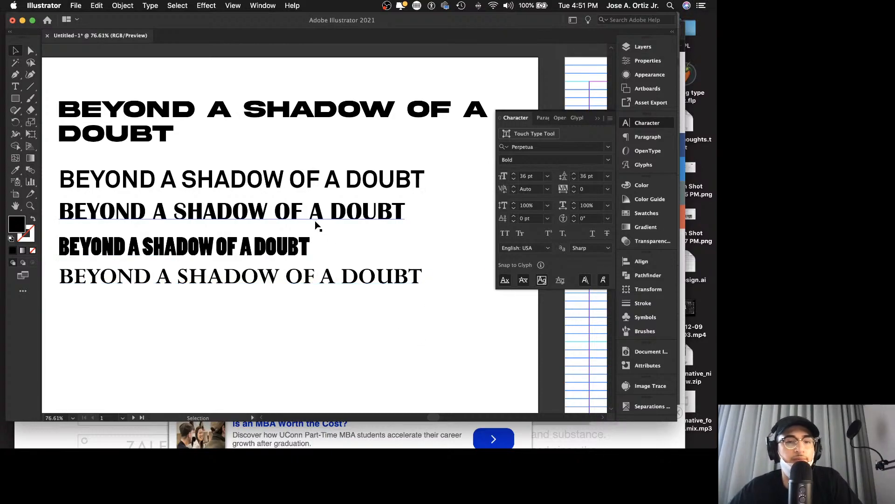
# Step: Copy the Britannic Bold and Poplar Std Black phrases together into the empty space below the Perpetua line
pyautogui.scroll(-2, 336, 231)
pyautogui.scroll(-2, 339, 225)
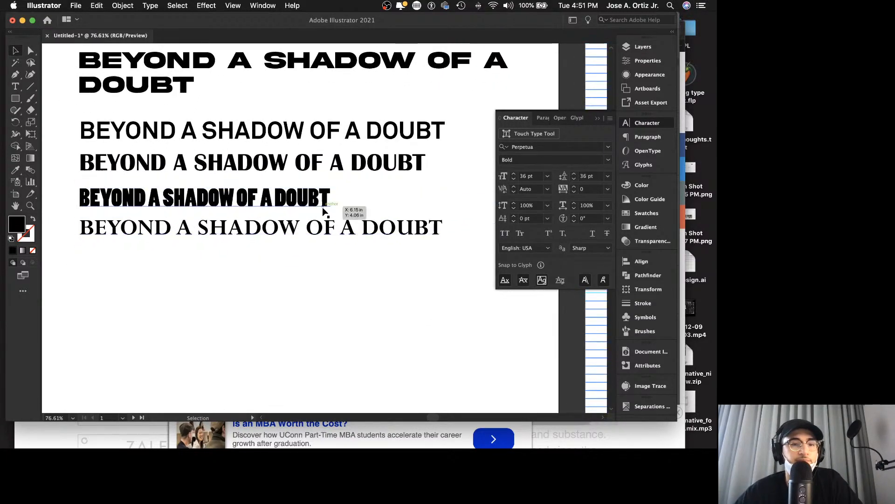
pyautogui.click(283, 151)
pyautogui.keyDown('shift'); pyautogui.click(274, 184); pyautogui.keyUp('shift')
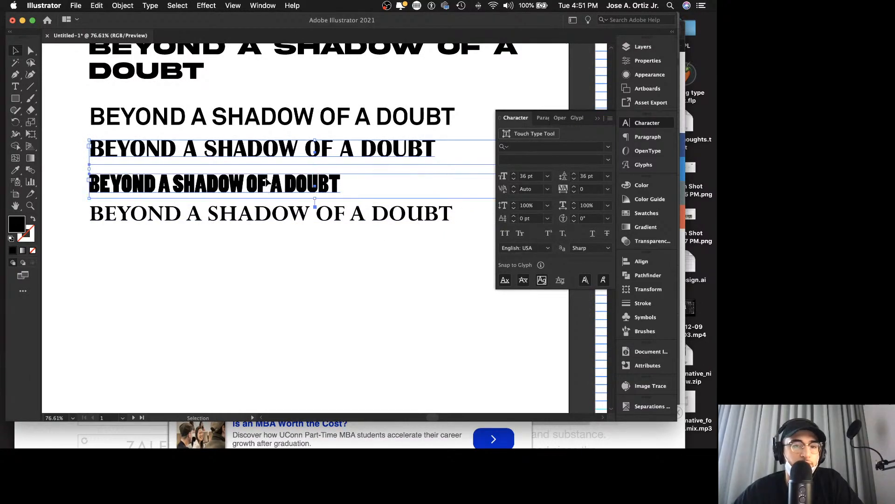
pyautogui.moveTo(274, 184); pyautogui.dragTo(269, 321)
pyautogui.click(265, 273)
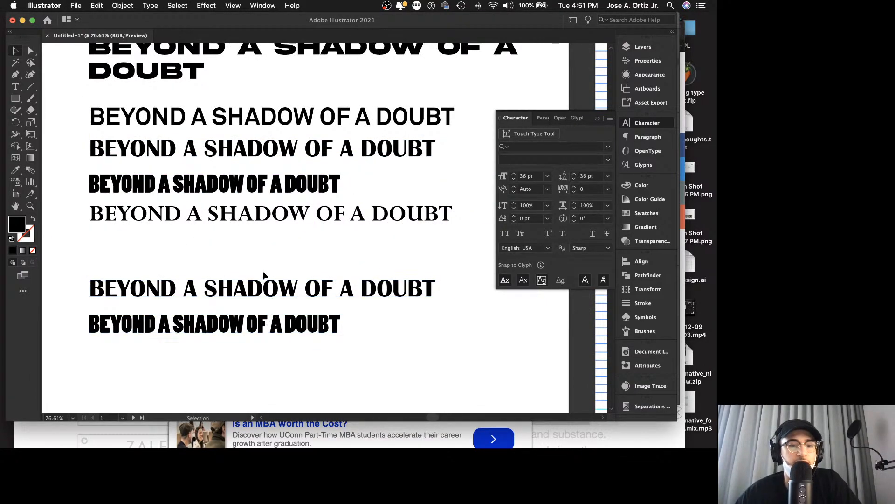
# Step: Replace SHADOW in the lower Britannic Bold copy with the Poplar Std Black version of the word
pyautogui.click(174, 293)
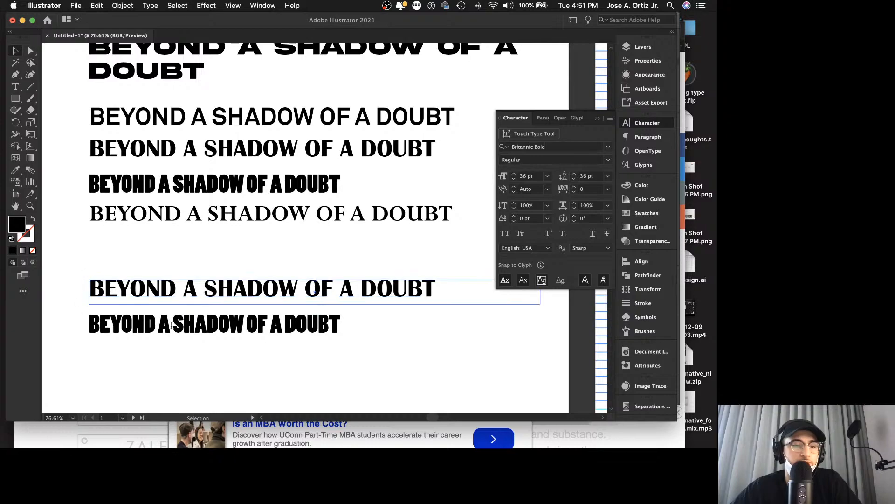
pyautogui.doubleClick(173, 325)
pyautogui.moveTo(174, 325); pyautogui.dragTo(237, 327)
pyautogui.press('super+c')
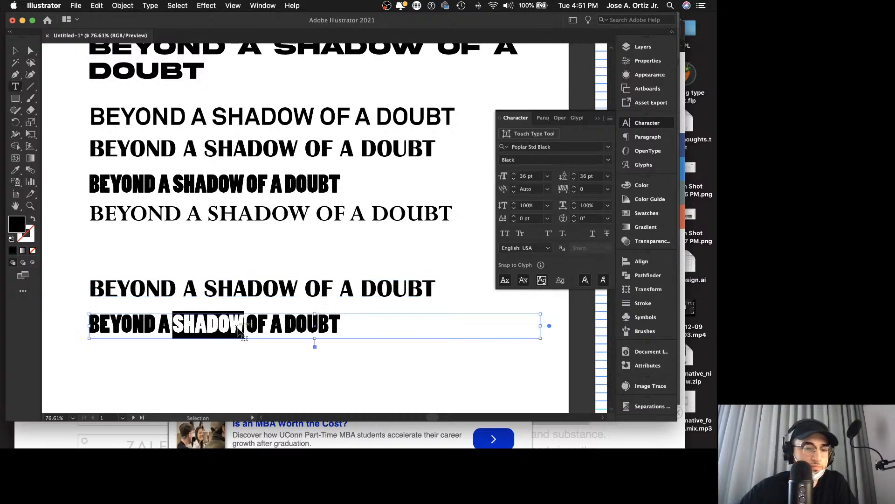
pyautogui.moveTo(208, 286); pyautogui.dragTo(305, 288)
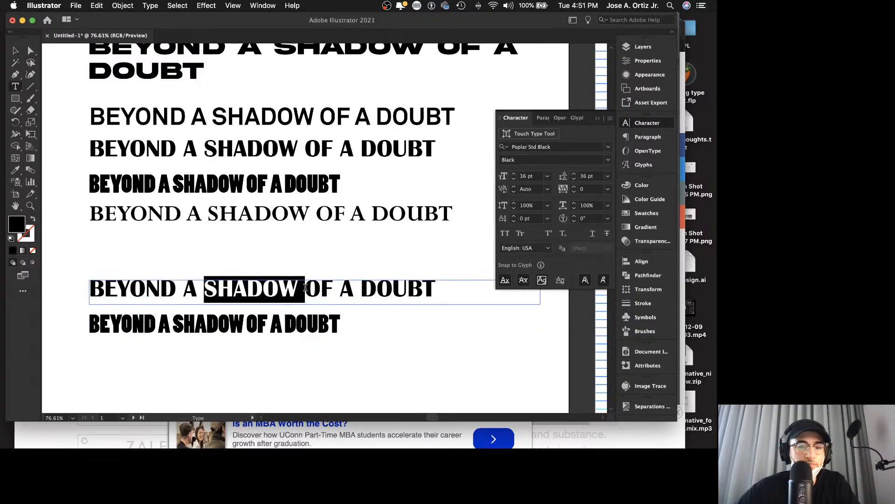
pyautogui.press('super+v')
# Step: Try replacing DOUBT in the mixed-font line with its Poplar Std Black version
pyautogui.moveTo(285, 321); pyautogui.dragTo(345, 320)
pyautogui.press('super+c')
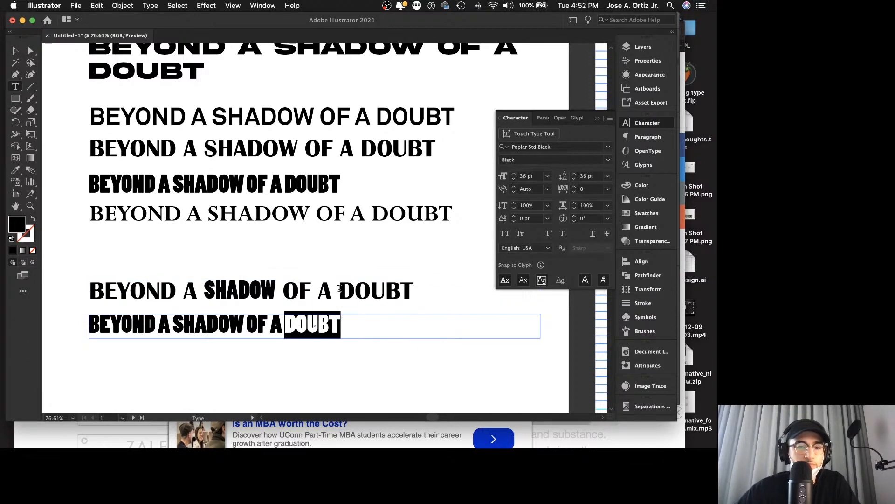
pyautogui.moveTo(340, 289); pyautogui.dragTo(416, 292)
pyautogui.press('super+v')
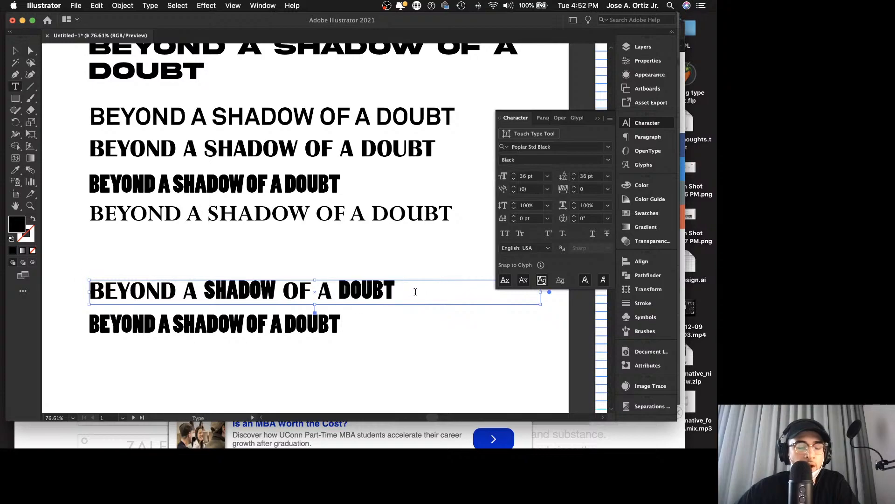
pyautogui.press('super+z')
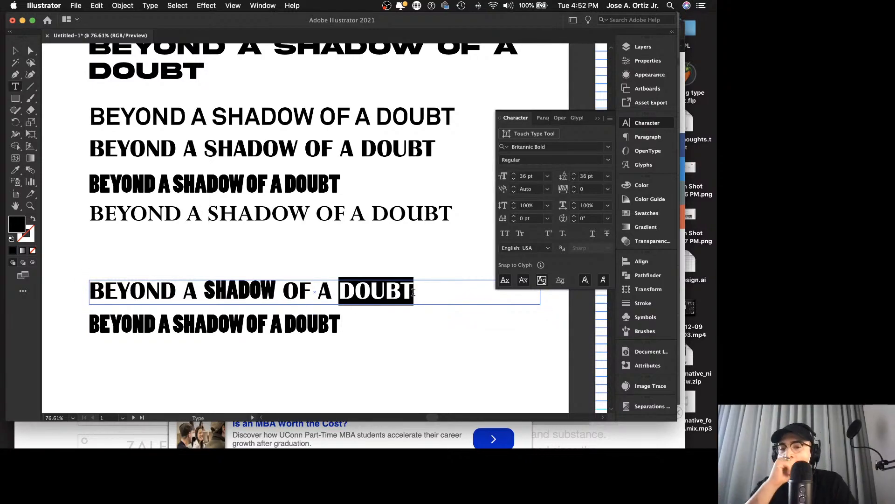
pyautogui.press('Escape')
# Step: Delete the lower Poplar Std Black copy and place the mixed-font line in the space below the Perpetua line
pyautogui.doubleClick(294, 297)
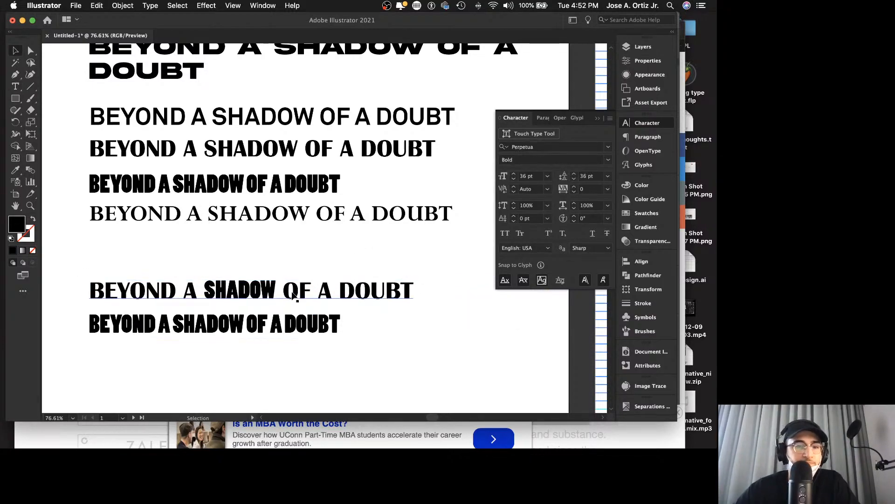
pyautogui.moveTo(289, 292); pyautogui.dragTo(303, 366)
pyautogui.moveTo(283, 329); pyautogui.dragTo(286, 285)
pyautogui.press('Delete')
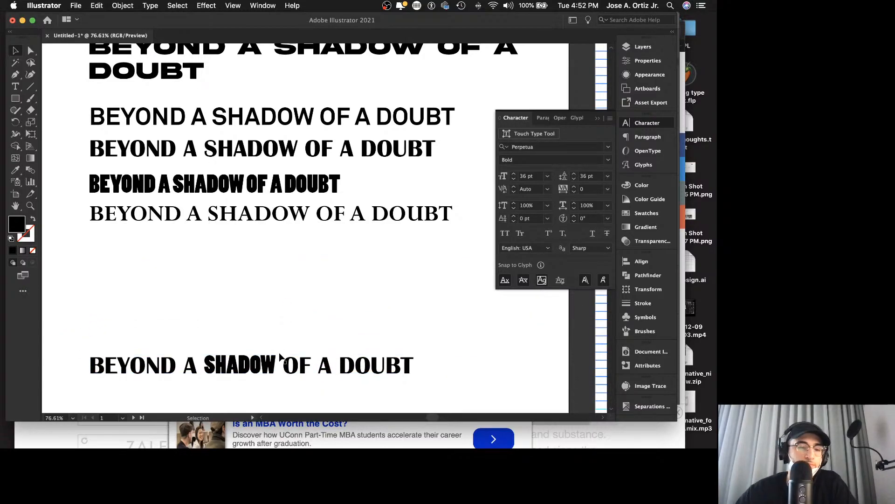
pyautogui.moveTo(270, 352); pyautogui.dragTo(280, 267)
pyautogui.click(302, 330)
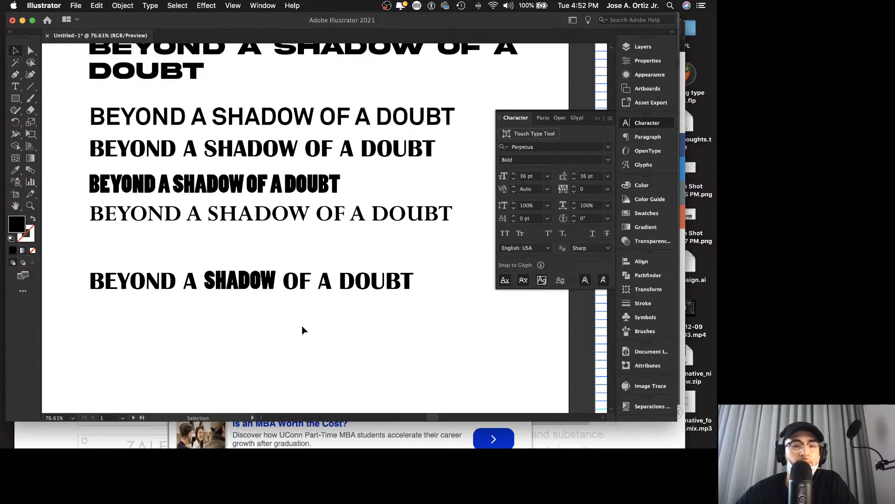
# Step: Convert the mixed-font line to outlines
pyautogui.click(225, 289)
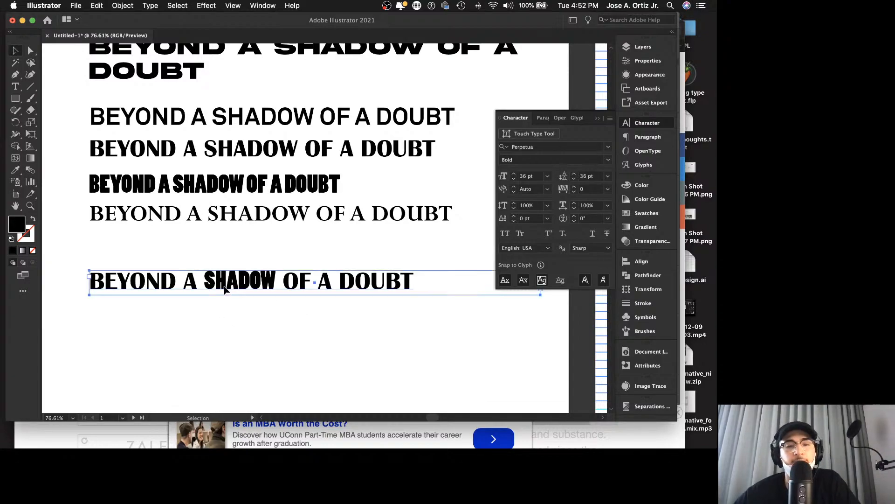
pyautogui.scroll(4, 231, 286)
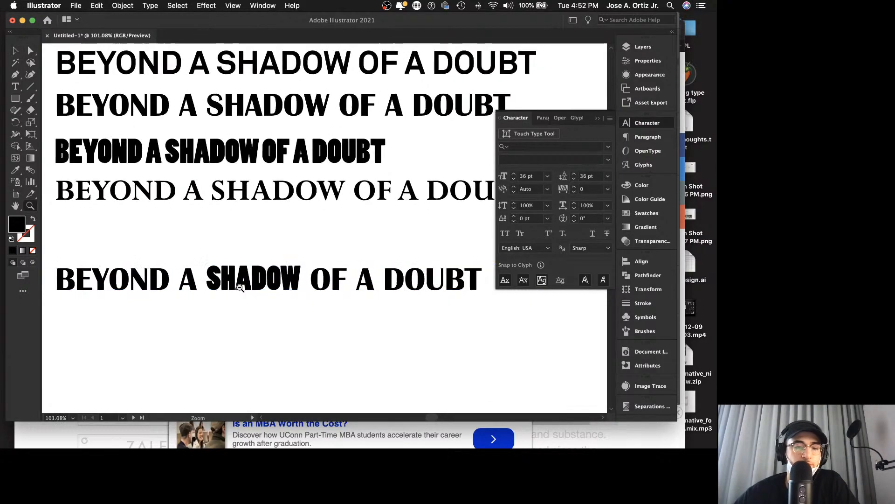
pyautogui.press('c')
pyautogui.rightClick(248, 283)
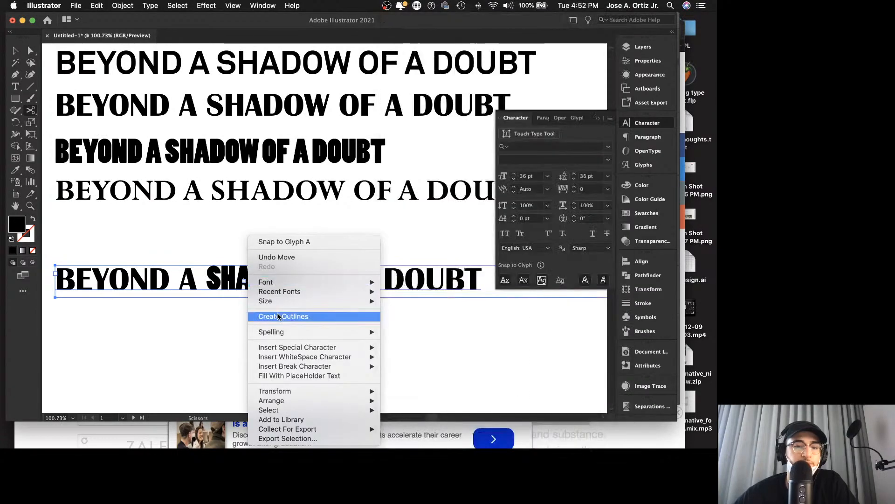
pyautogui.click(284, 316)
pyautogui.click(220, 316)
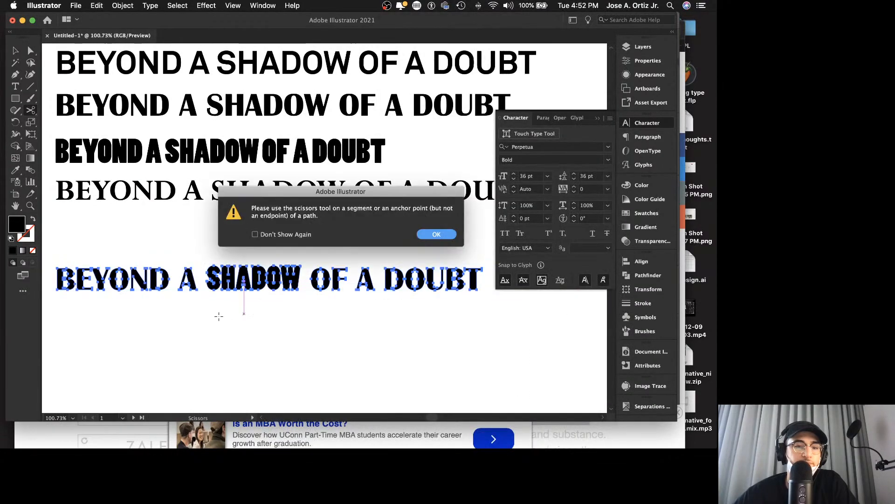
pyautogui.click(428, 237)
# Step: Ungroup the outlined line and regroup BEYOND A and OF A DOUBT as separate pieces
pyautogui.press('v')
pyautogui.click(178, 320)
pyautogui.click(191, 280)
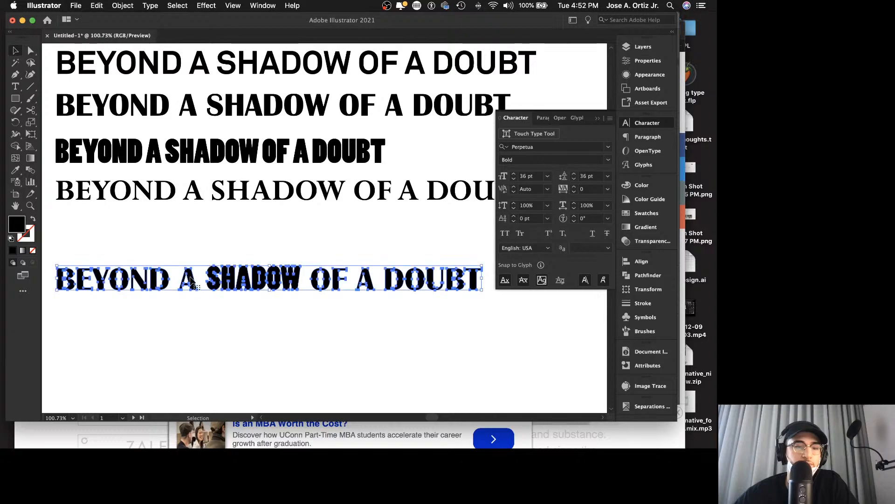
pyautogui.rightClick(191, 280)
pyautogui.click(191, 345)
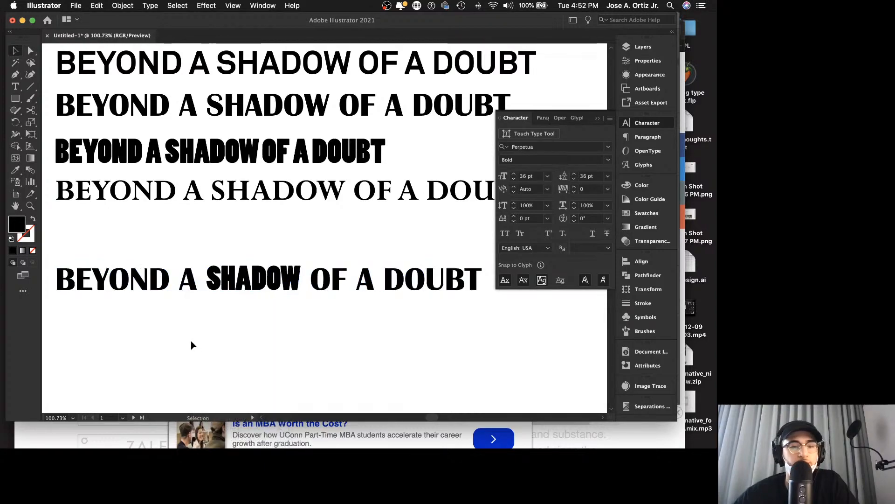
pyautogui.moveTo(57, 262); pyautogui.dragTo(197, 296)
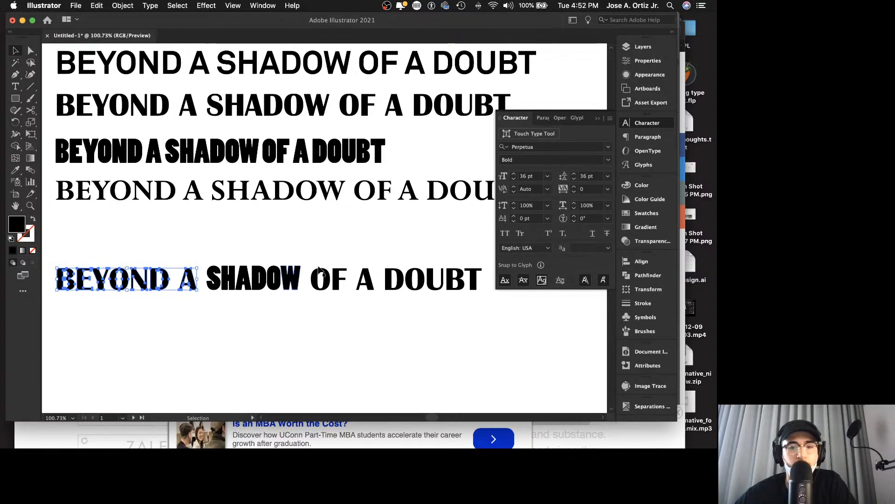
pyautogui.moveTo(426, 285); pyautogui.dragTo(468, 303)
pyautogui.click(308, 250)
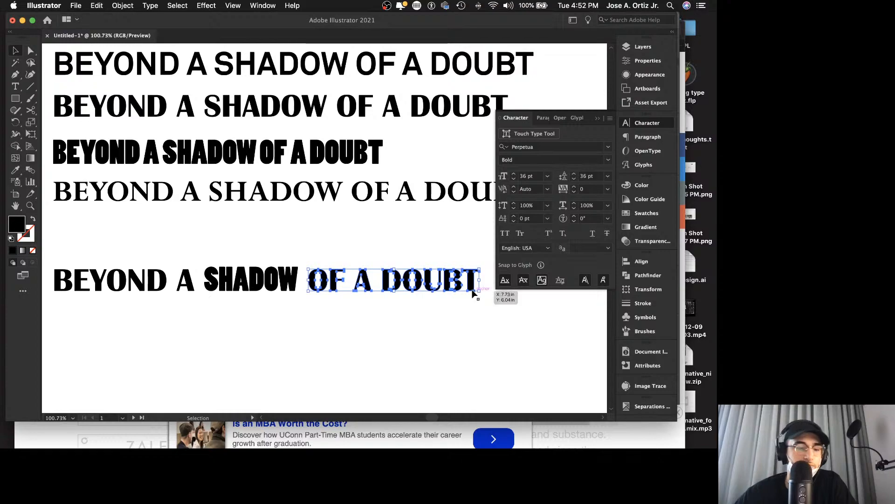
# Step: Tighten the gaps on both sides of the outlined SHADOW by moving BEYOND A and OF A DOUBT closer to it
pyautogui.keyDown('shift'); pyautogui.click(189, 279); pyautogui.keyUp('shift')
pyautogui.press('z')
pyautogui.moveTo(228, 275)
pyautogui.mouseDown()
pyautogui.moveTo(322, 270)
pyautogui.moveTo(310, 256)
pyautogui.moveTo(216, 230)
pyautogui.moveTo(220, 264)
pyautogui.mouseUp()
pyautogui.press('v')
pyautogui.click(321, 233)
pyautogui.press('z')
pyautogui.press('v')
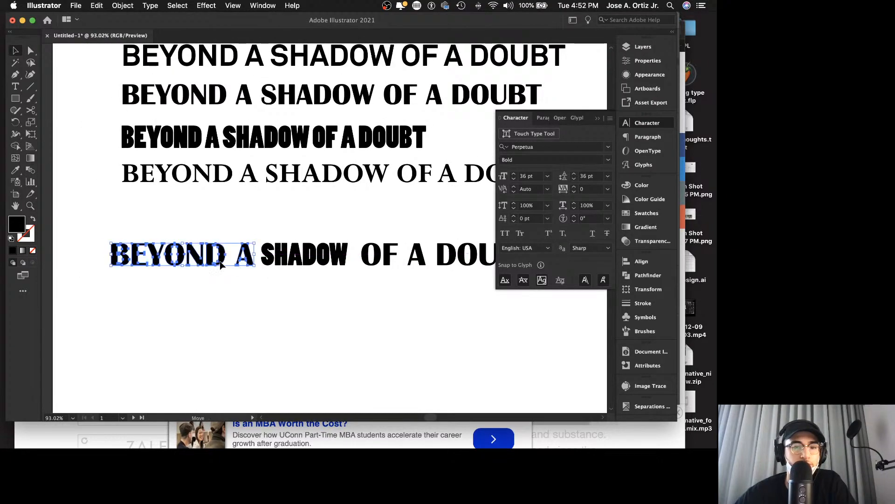
pyautogui.click(261, 220)
pyautogui.moveTo(374, 257); pyautogui.dragTo(368, 257)
pyautogui.click(364, 225)
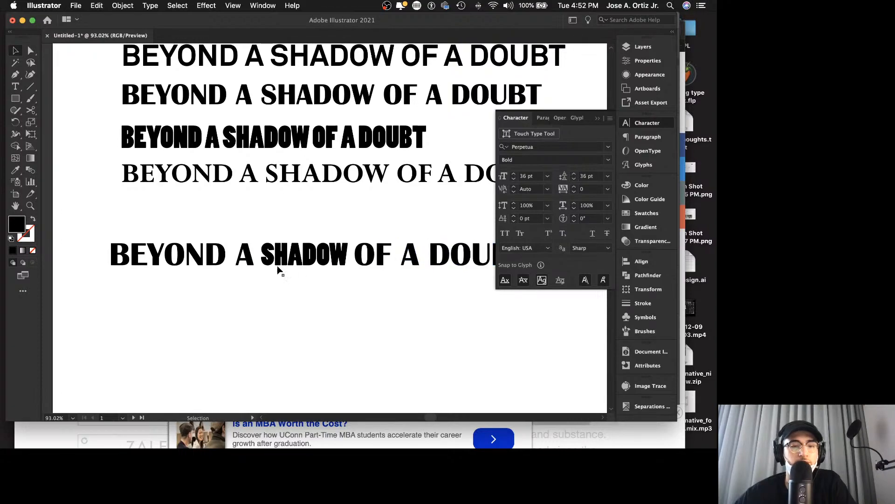
pyautogui.moveTo(247, 259); pyautogui.dragTo(251, 258)
pyautogui.click(270, 227)
# Step: Duplicate the outlined OF A DOUBT group into the empty space below the mixed-font line
pyautogui.press('z')
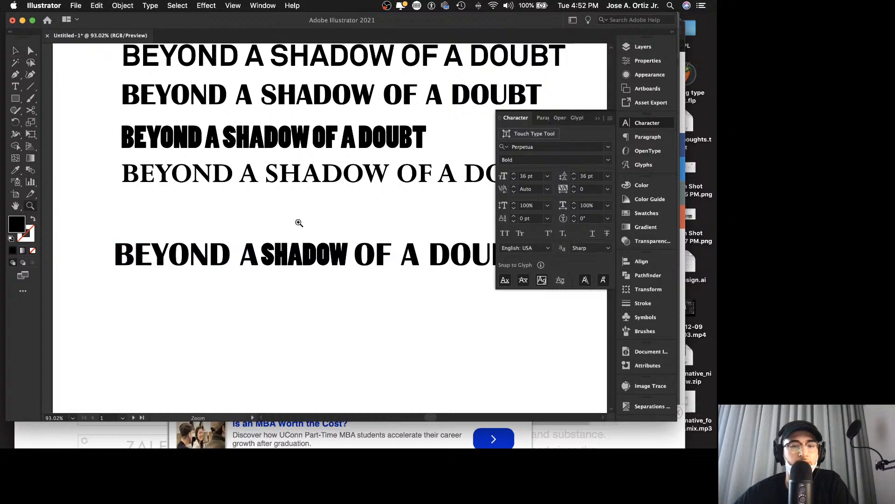
pyautogui.moveTo(299, 222); pyautogui.dragTo(262, 230)
pyautogui.hscroll(3, 262, 230)
pyautogui.press('v')
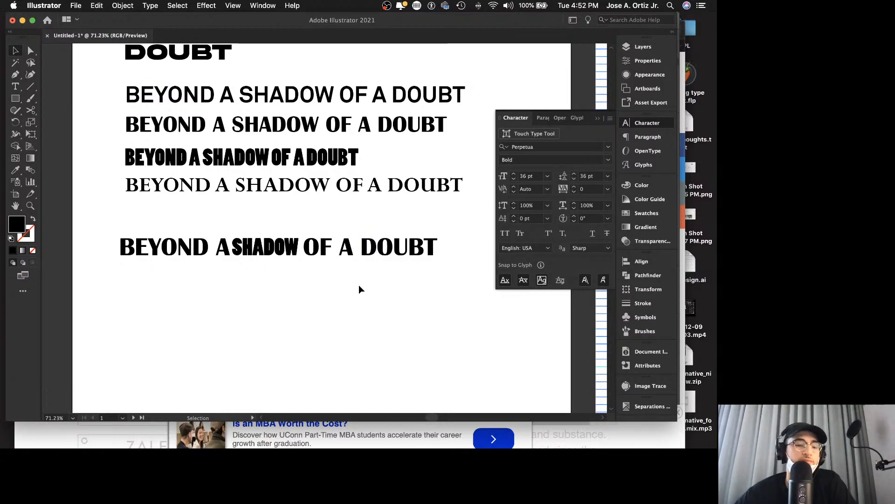
pyautogui.press('z')
pyautogui.moveTo(360, 290); pyautogui.dragTo(315, 296)
pyautogui.scroll(-3, 327, 290)
pyautogui.press('v')
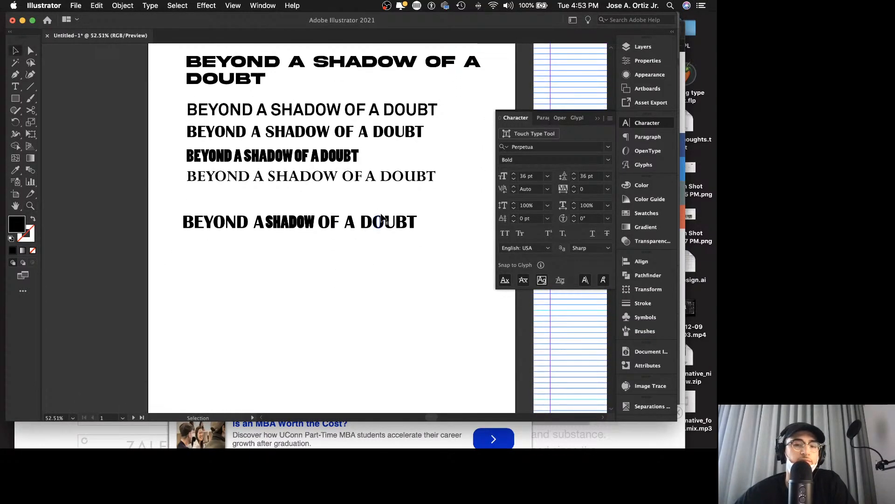
pyautogui.moveTo(379, 223); pyautogui.dragTo(435, 277)
# Step: Stretch the O of DOUBT in the copied group upward to about two and a half times its height
pyautogui.press('super+equal')
pyautogui.click(380, 258)
pyautogui.press('z')
pyautogui.press('v')
pyautogui.click(368, 286)
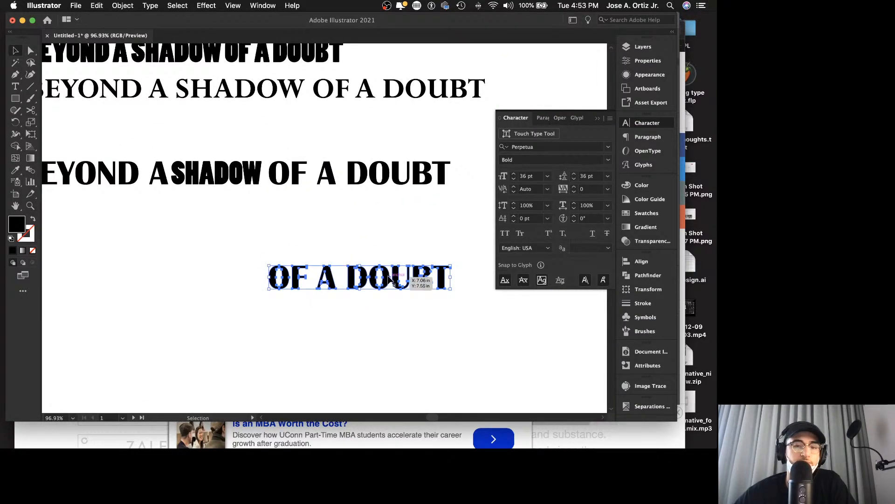
pyautogui.doubleClick(380, 277)
pyautogui.moveTo(380, 266); pyautogui.dragTo(387, 227)
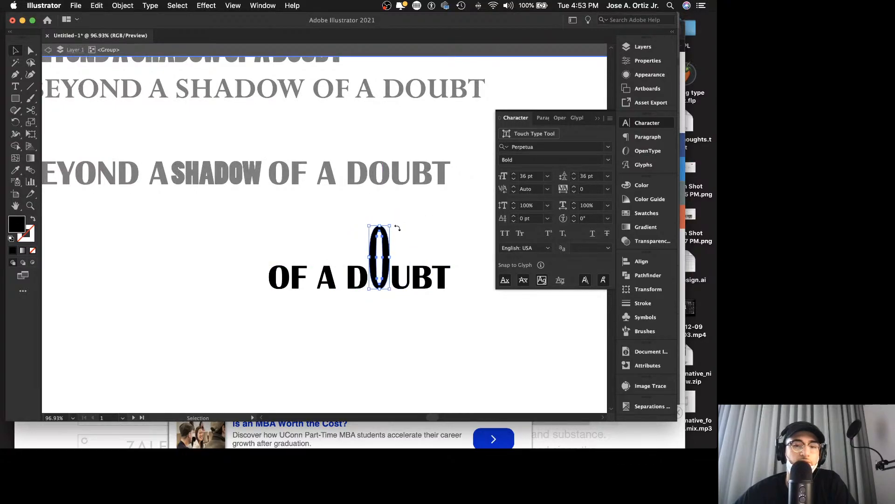
pyautogui.click(424, 234)
pyautogui.doubleClick(425, 236)
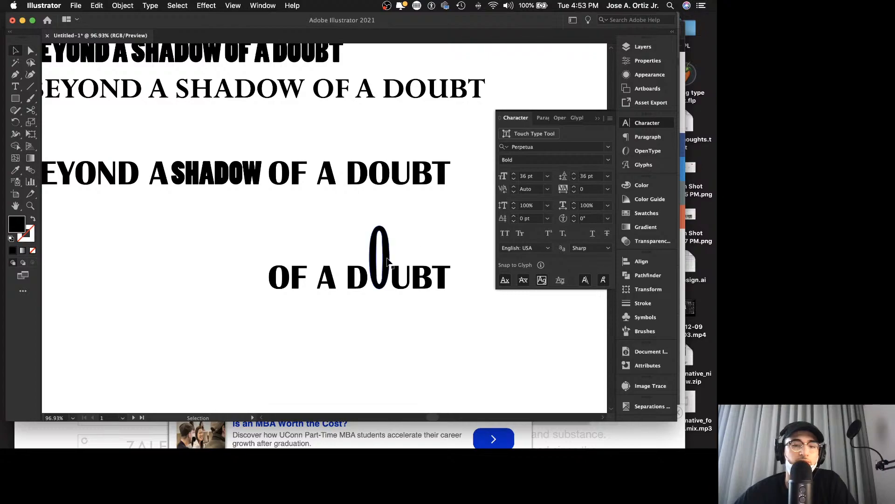
# Step: Rotate the stretched O slightly clockwise within the copied group
pyautogui.click(425, 239)
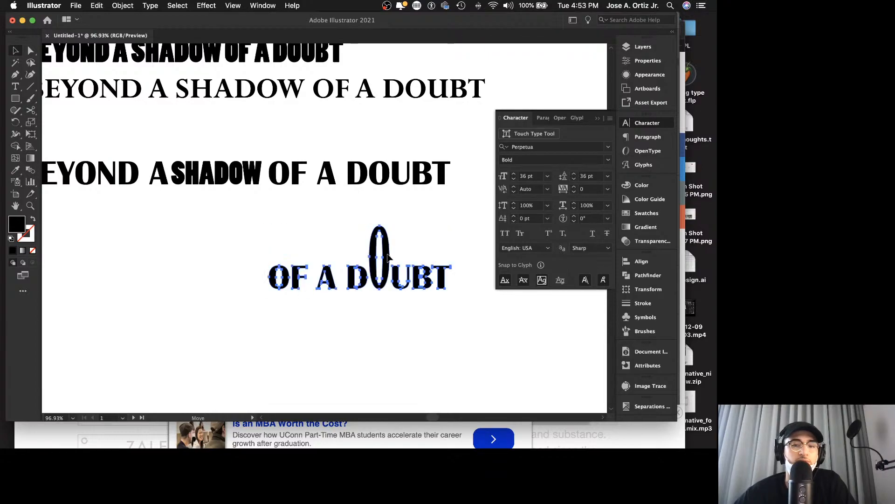
pyautogui.click(388, 255)
pyautogui.doubleClick(394, 250)
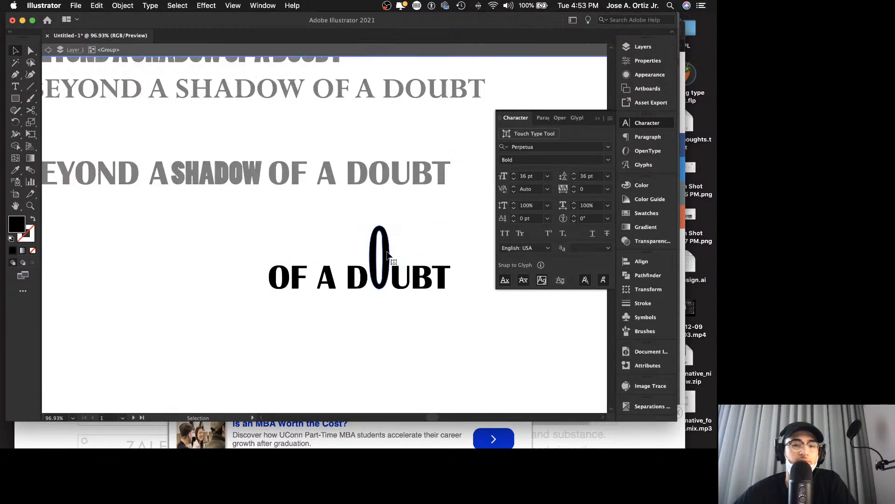
pyautogui.moveTo(394, 222); pyautogui.dragTo(396, 225)
pyautogui.doubleClick(408, 220)
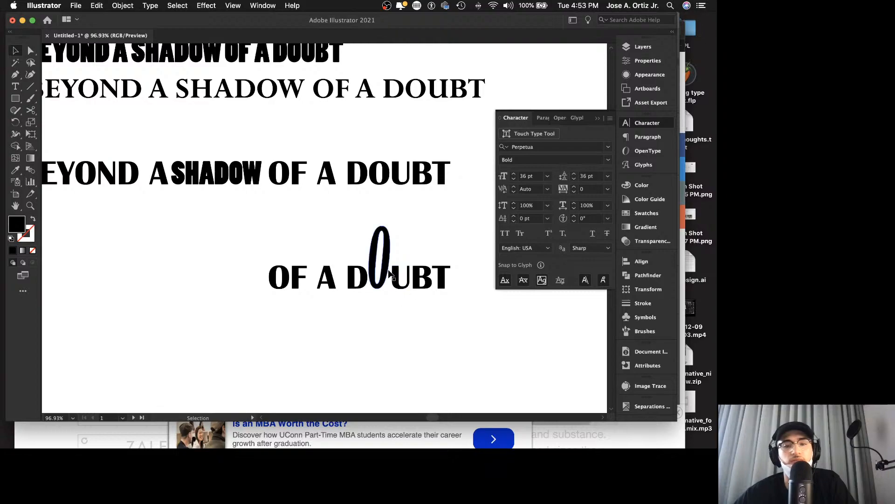
# Step: Nudge the D of the copied DOUBT slightly left, away from the tilted O
pyautogui.click(371, 286)
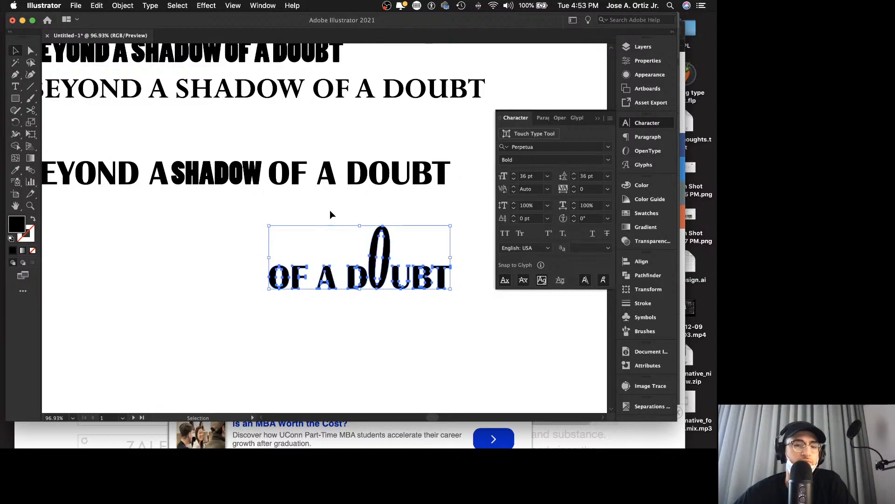
pyautogui.click(329, 212)
pyautogui.click(331, 281)
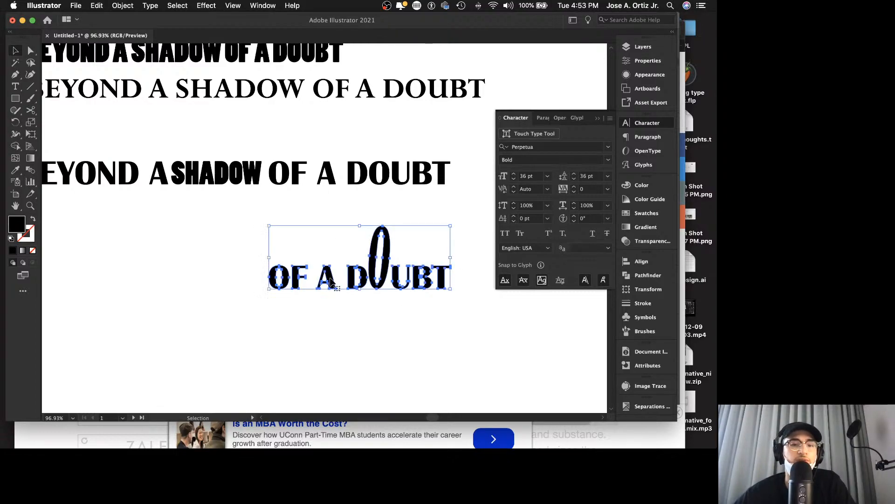
pyautogui.click(357, 216)
pyautogui.doubleClick(361, 279)
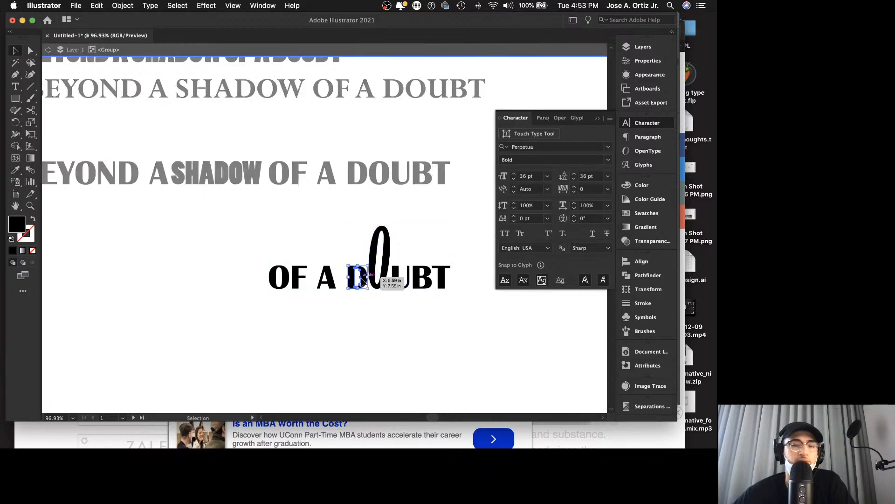
pyautogui.press('Left')
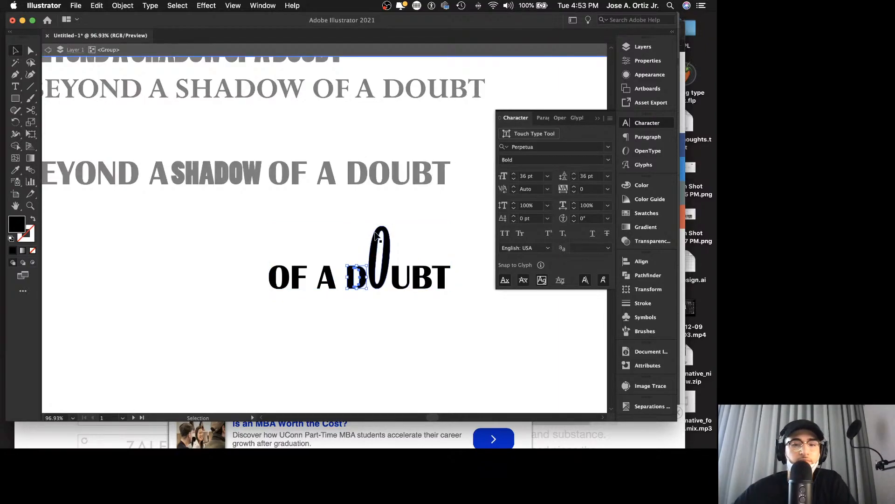
pyautogui.doubleClick(353, 229)
# Step: Nudge the tilted O down so it extends both above and below the other letters of DOUBT
pyautogui.click(388, 259)
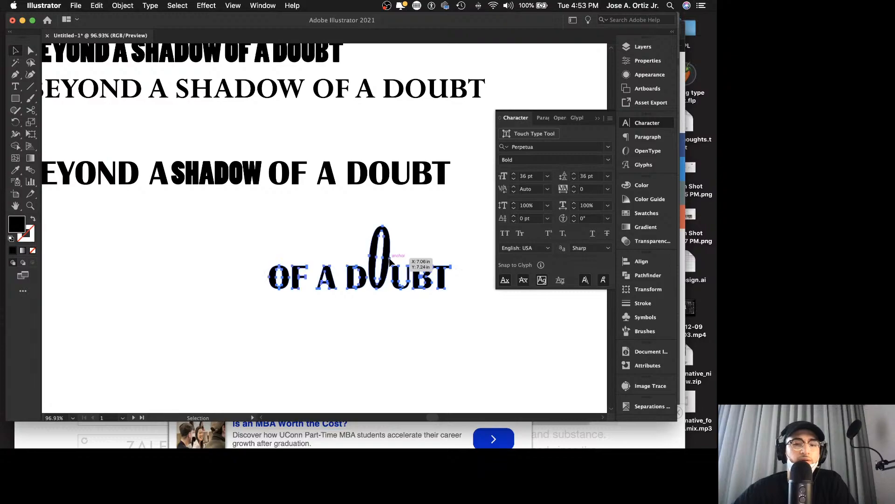
pyautogui.doubleClick(389, 260)
pyautogui.press('Down')
pyautogui.press('Down')
pyautogui.press('Down')
pyautogui.press('Down')
pyautogui.press('Down')
pyautogui.press('Down')
pyautogui.press('Down')
pyautogui.press('Down')
pyautogui.press('Down')
pyautogui.press('Down')
pyautogui.press('Down')
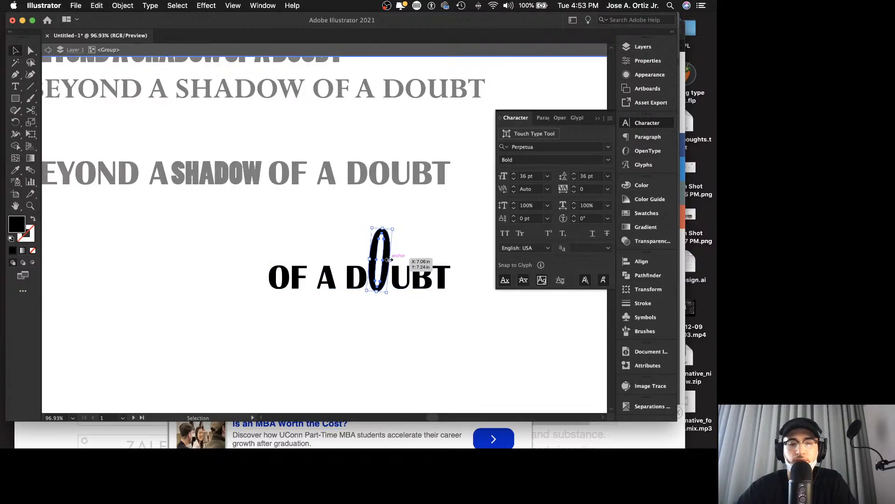
pyautogui.press('Down')
pyautogui.press('Down')
pyautogui.press('Down')
pyautogui.press('Down')
pyautogui.press('Down')
pyautogui.press('Down')
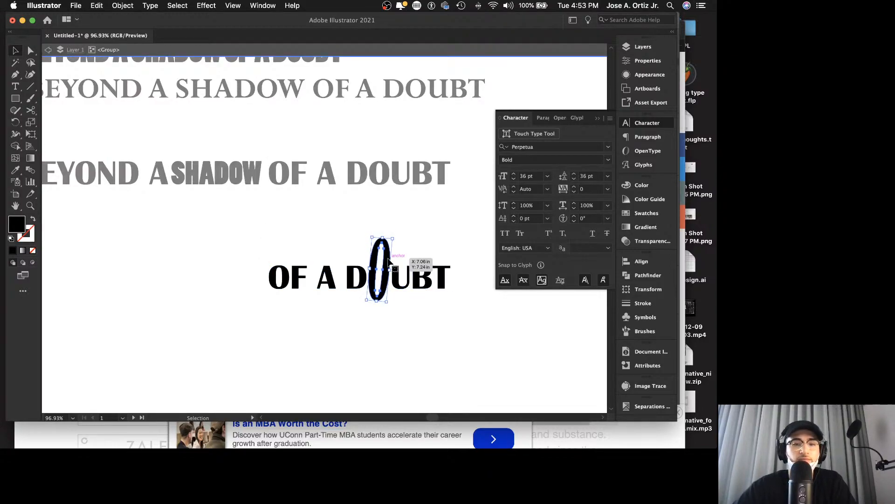
# Step: Exit isolation mode of the copied OF A DOUBT group
pyautogui.click(409, 239)
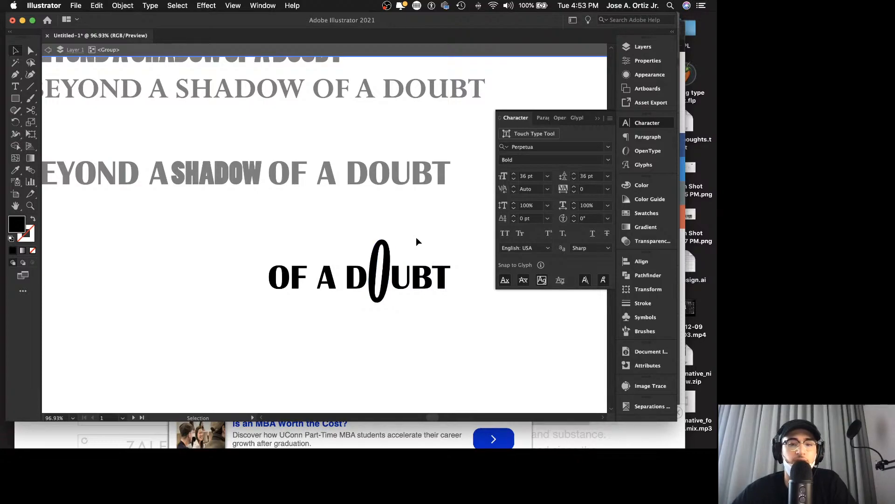
pyautogui.doubleClick(429, 231)
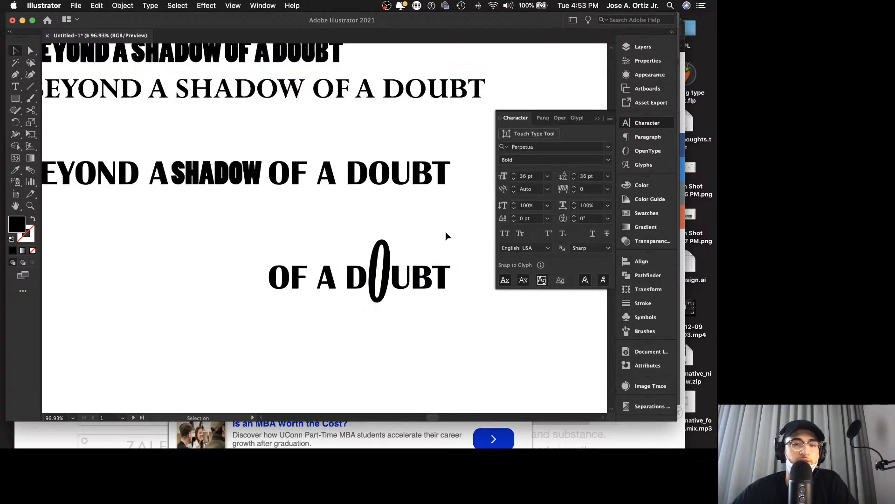
pyautogui.press('z')
pyautogui.keyDown('alt'); pyautogui.click(447, 234); pyautogui.keyUp('alt')
pyautogui.moveTo(395, 233); pyautogui.dragTo(442, 220)
pyautogui.press('v')
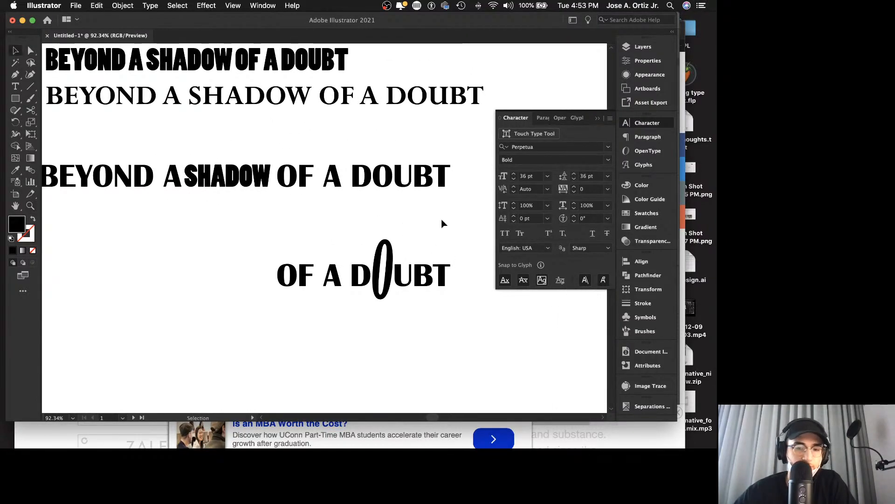
# Step: Duplicate BEYOND A from the mixed-typeface line into the empty space beneath it, beside the reshaped OF A DOUBT
pyautogui.click(393, 269)
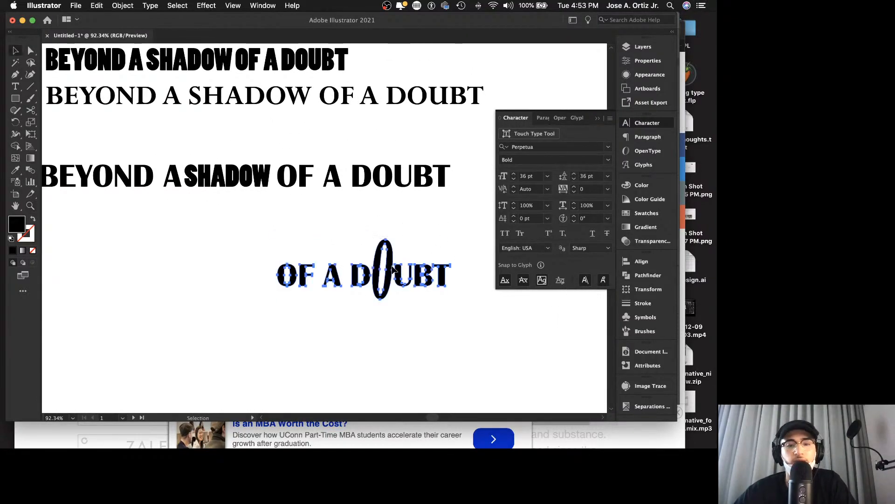
pyautogui.click(396, 217)
pyautogui.press('z')
pyautogui.moveTo(374, 241); pyautogui.dragTo(336, 240)
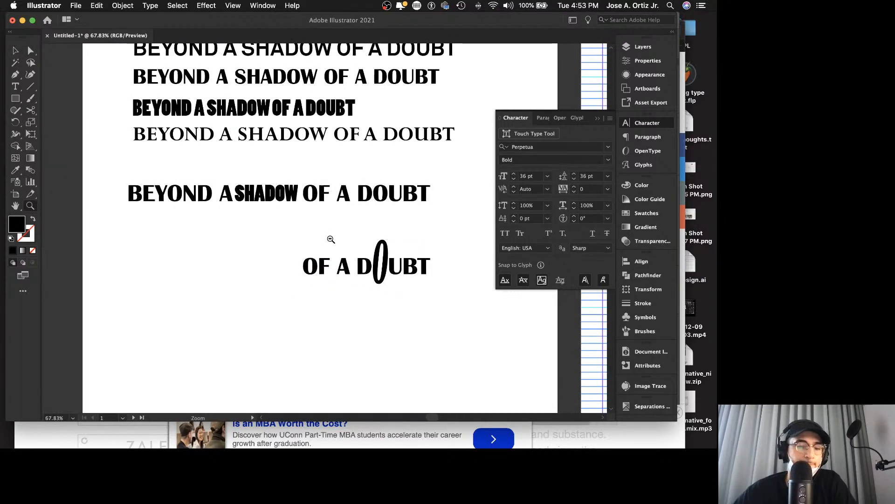
pyautogui.press('v')
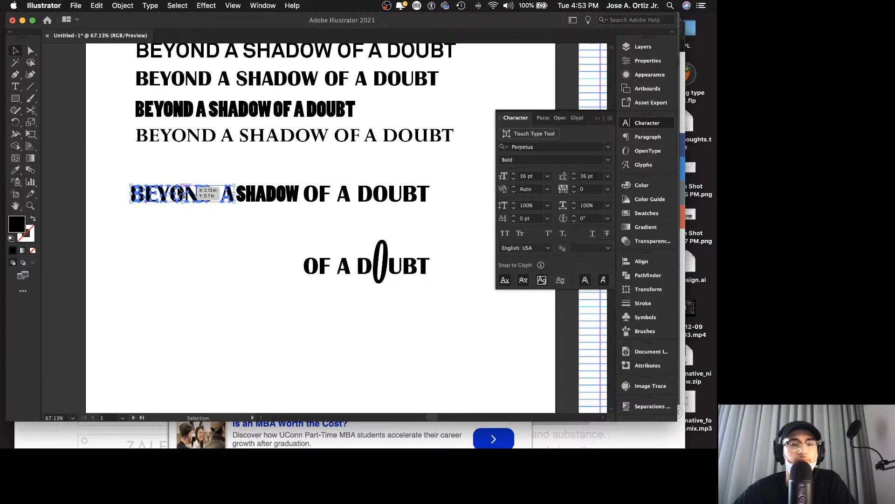
pyautogui.click(206, 196)
pyautogui.moveTo(191, 196); pyautogui.dragTo(221, 263)
pyautogui.moveTo(285, 243); pyautogui.dragTo(278, 246)
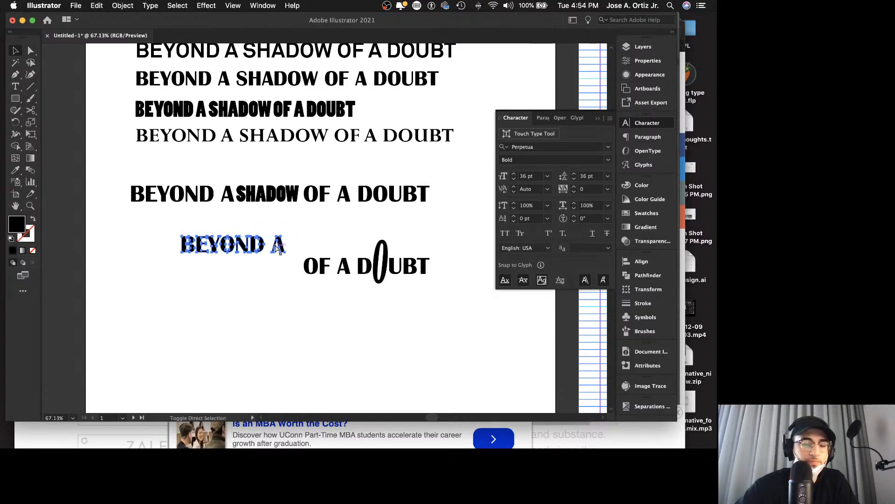
# Step: Stretch the copied BEYOND downward, without its A, to about three times its height
pyautogui.click(240, 292)
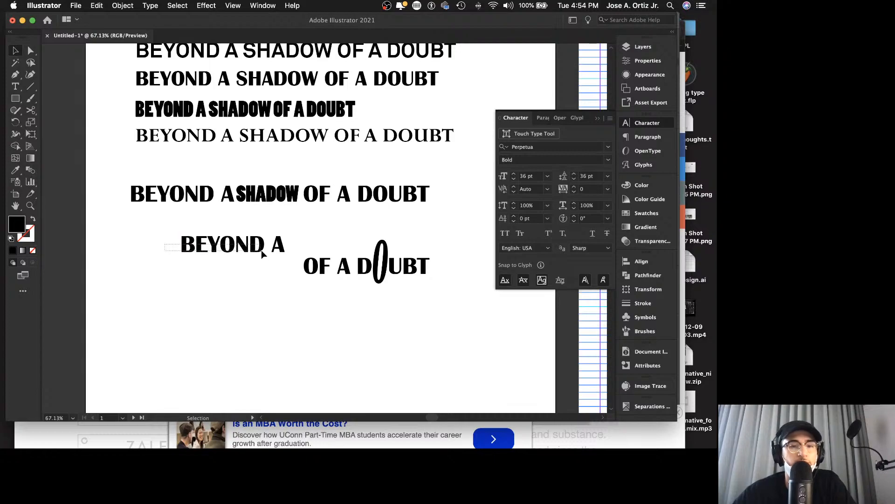
pyautogui.click(222, 252)
pyautogui.moveTo(224, 255); pyautogui.dragTo(272, 291)
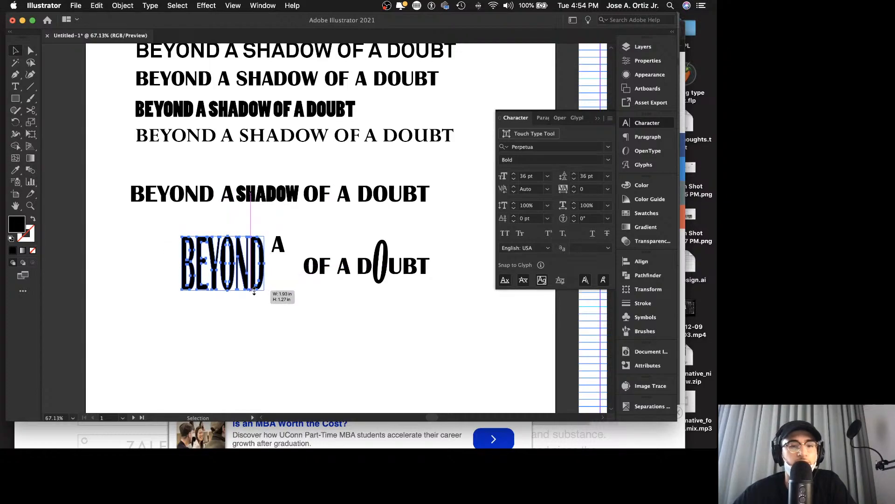
pyautogui.click(280, 304)
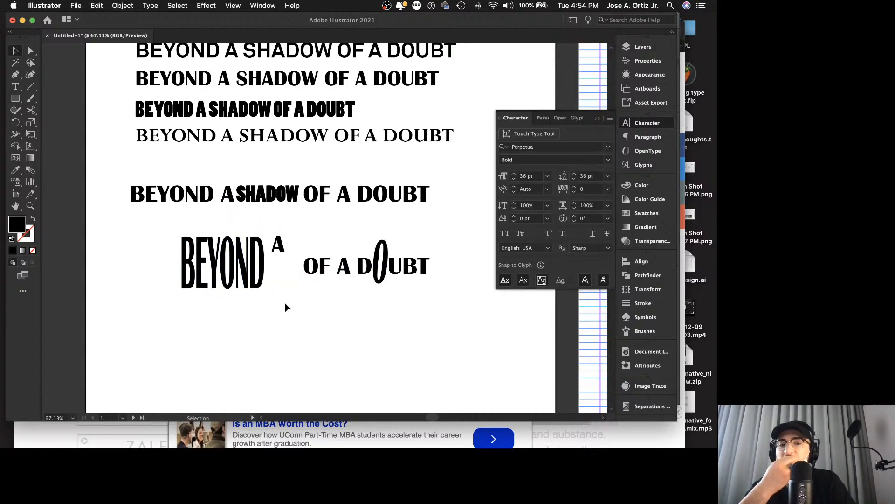
# Step: Copy the word SHADOW from the Britannic Bold phrase
pyautogui.press('z')
pyautogui.moveTo(281, 305); pyautogui.dragTo(184, 308)
pyautogui.scroll(-3, 317, 317)
pyautogui.hscroll(3, 316, 314)
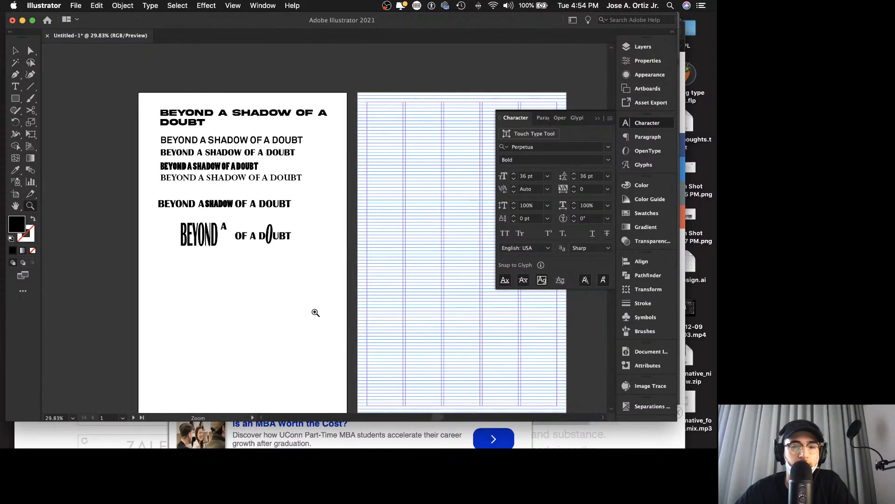
pyautogui.press('v')
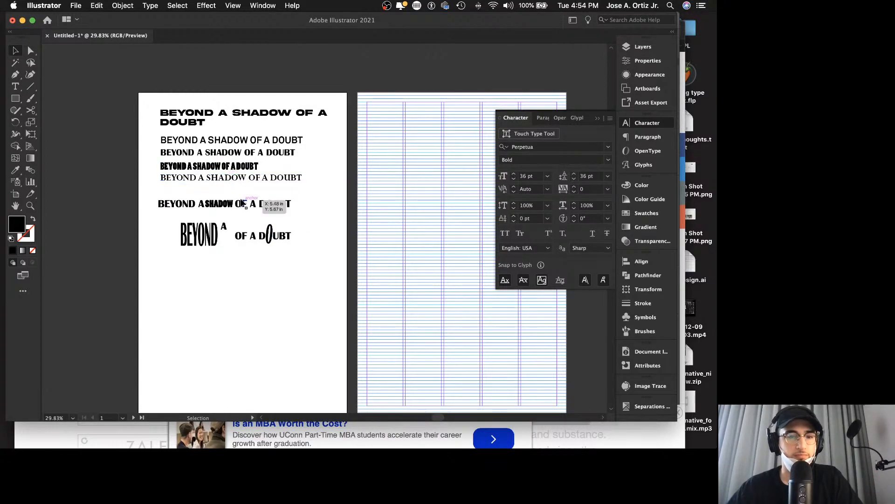
pyautogui.doubleClick(242, 152)
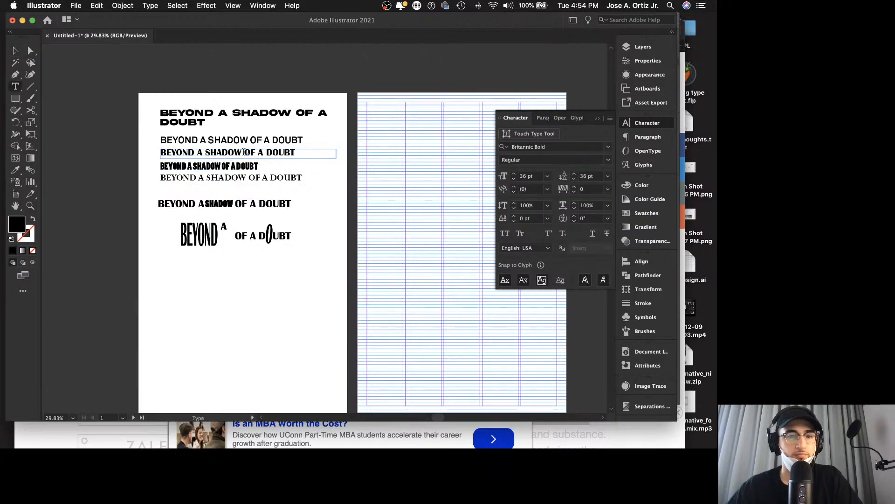
pyautogui.doubleClick(242, 152)
pyautogui.press('super+c')
pyautogui.click(242, 152)
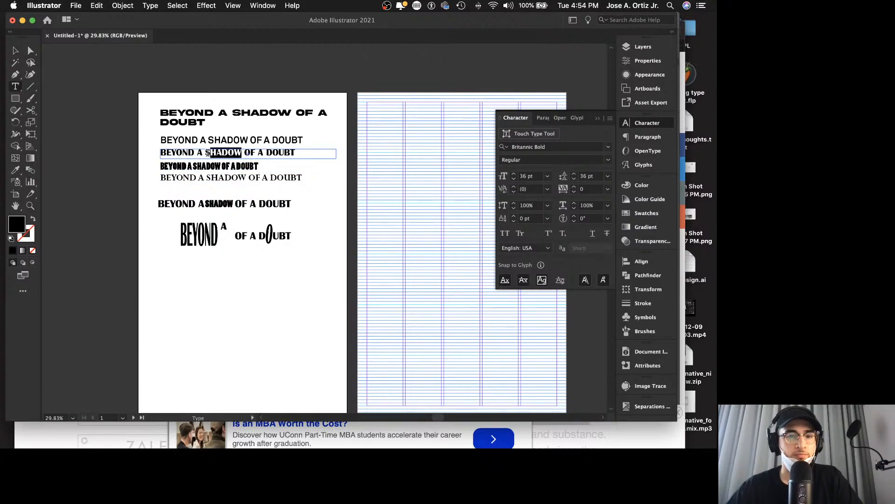
pyautogui.press('Escape')
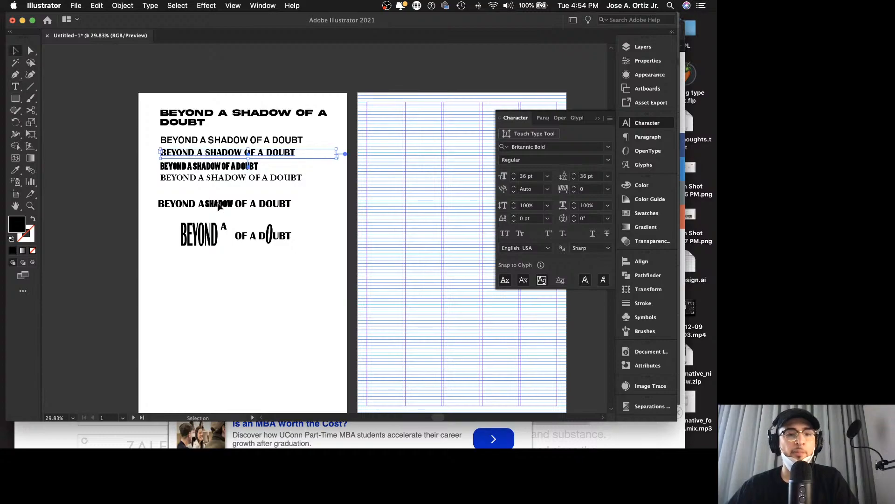
# Step: Paste SHADOW as separate text and place it in the empty area below OF A DOUBT
pyautogui.click(218, 266)
pyautogui.press('super+v')
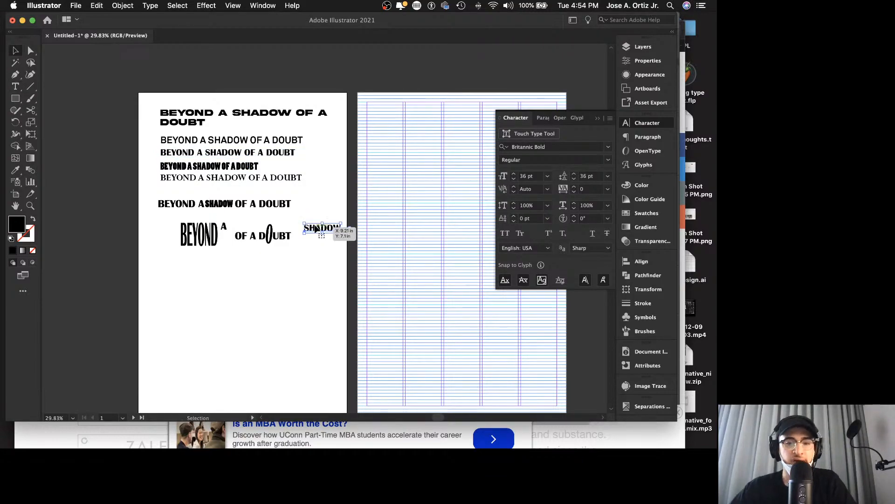
pyautogui.moveTo(308, 234); pyautogui.dragTo(274, 292)
pyautogui.click(260, 268)
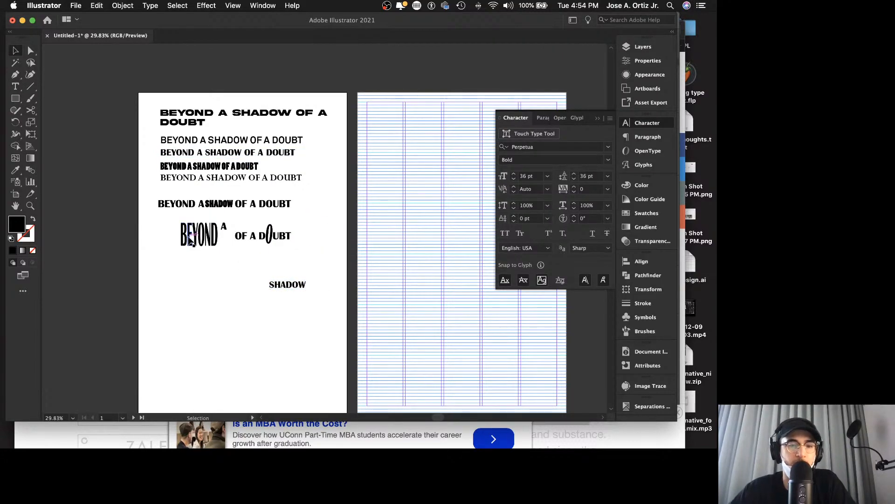
# Step: Move the stretched BEYOND onto the gridded artboard, fitting it into the first column near the top
pyautogui.moveTo(215, 239); pyautogui.dragTo(389, 177)
pyautogui.moveTo(388, 172); pyautogui.dragTo(388, 172)
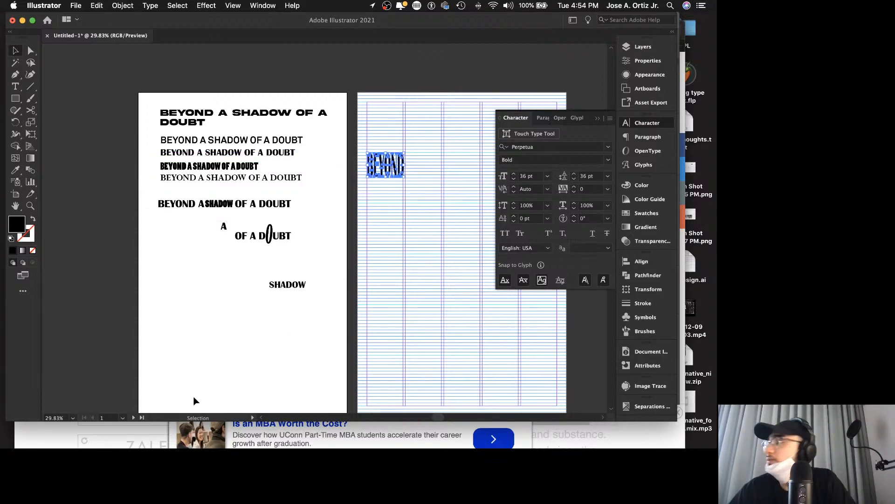
pyautogui.click(284, 298)
pyautogui.hscroll(2, 289, 293)
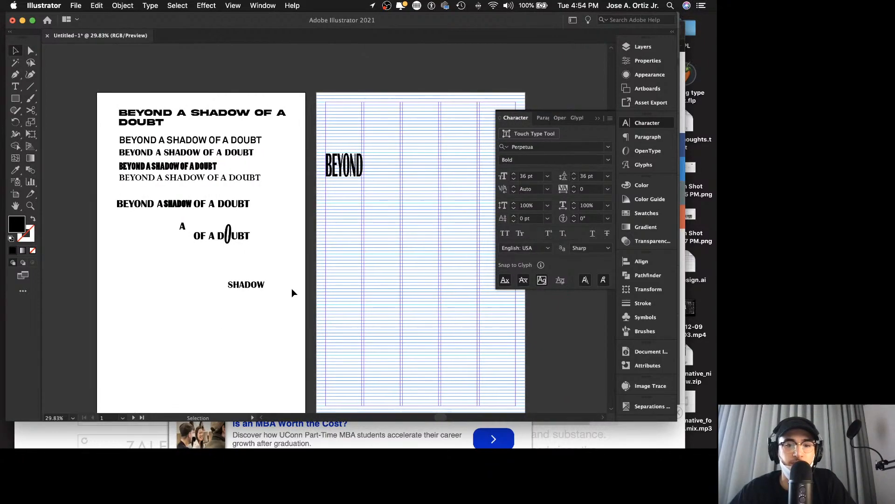
# Step: Move the loose A onto the gridded artboard, at the start of the second column beside BEYOND
pyautogui.moveTo(186, 228); pyautogui.dragTo(438, 147)
pyautogui.press('z')
pyautogui.press('v')
# Step: Nudge BEYOND slightly up toward the grid line and align the baseline of the A with it
pyautogui.click(321, 133)
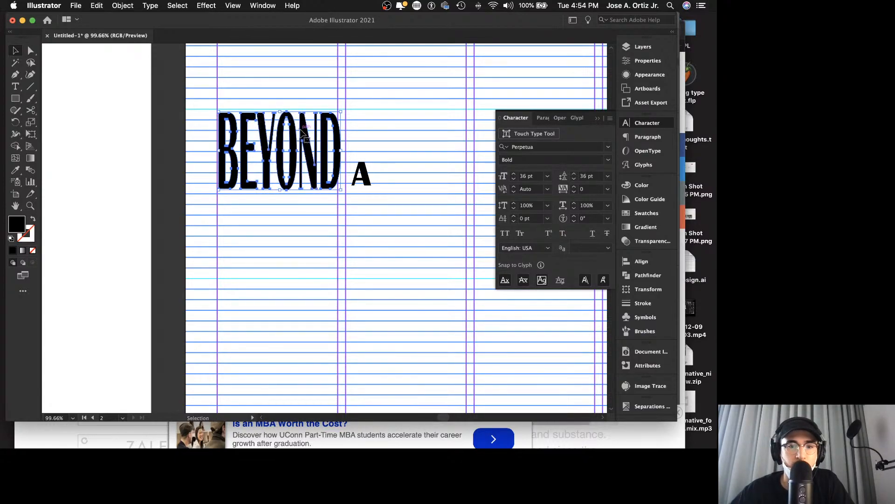
pyautogui.moveTo(302, 132); pyautogui.dragTo(303, 127)
pyautogui.press('super+space')
pyautogui.moveTo(215, 106); pyautogui.dragTo(385, 132)
pyautogui.moveTo(269, 137); pyautogui.dragTo(273, 136)
pyautogui.press('z')
pyautogui.moveTo(293, 95); pyautogui.dragTo(136, 91)
pyautogui.moveTo(436, 176); pyautogui.dragTo(436, 146)
pyautogui.press('v')
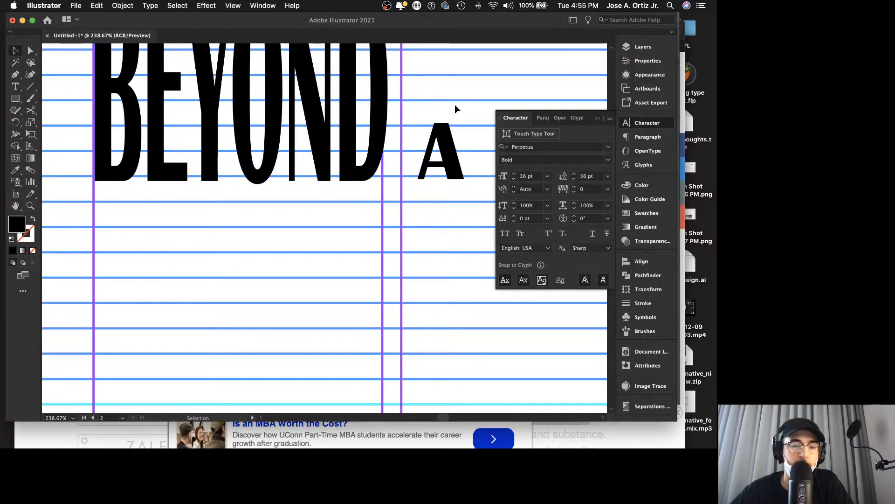
# Step: Move the separate SHADOW text onto the gridded artboard, below BEYOND A
pyautogui.press('z')
pyautogui.moveTo(455, 105); pyautogui.dragTo(238, 87)
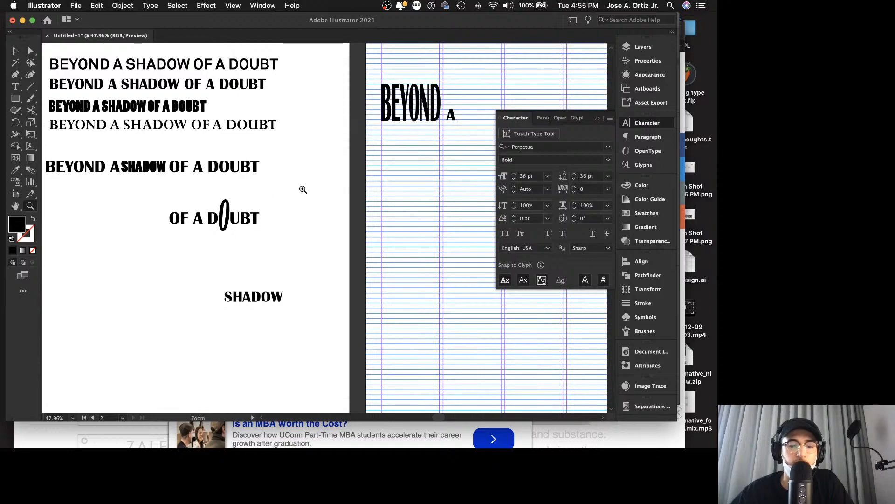
pyautogui.hscroll(3, 303, 190)
pyautogui.press('v')
pyautogui.moveTo(210, 297); pyautogui.dragTo(447, 180)
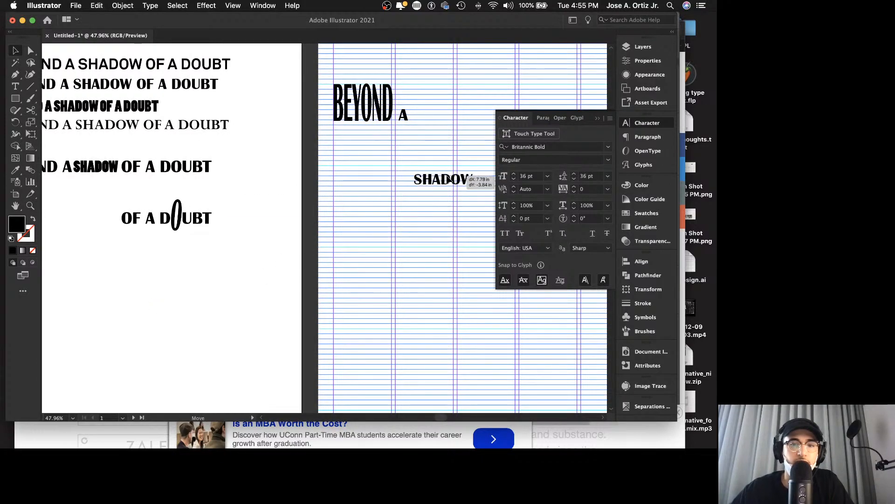
# Step: Place SHADOW at the second column's left edge and widen it across columns two to four, to about 309% horizontal scale
pyautogui.hscroll(5, 448, 180)
pyautogui.moveTo(390, 179); pyautogui.dragTo(485, 171)
pyautogui.hscroll(3, 466, 171)
pyautogui.hscroll(4, 466, 172)
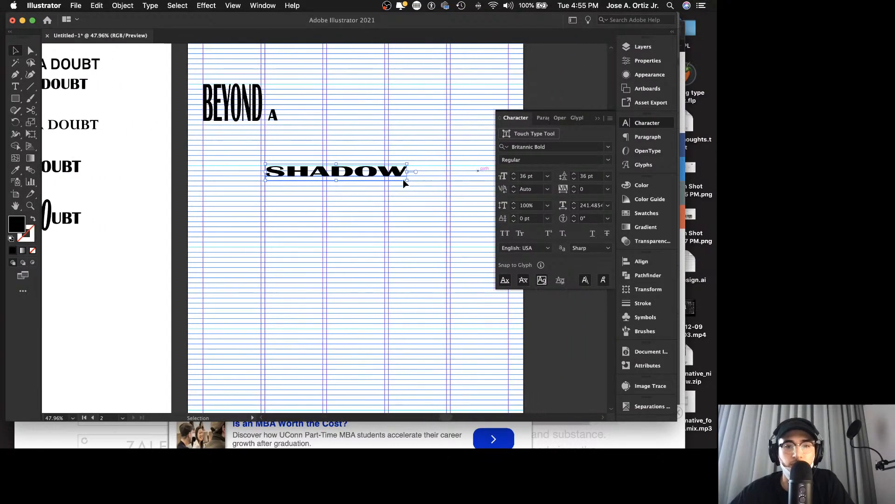
pyautogui.moveTo(408, 173); pyautogui.dragTo(446, 173)
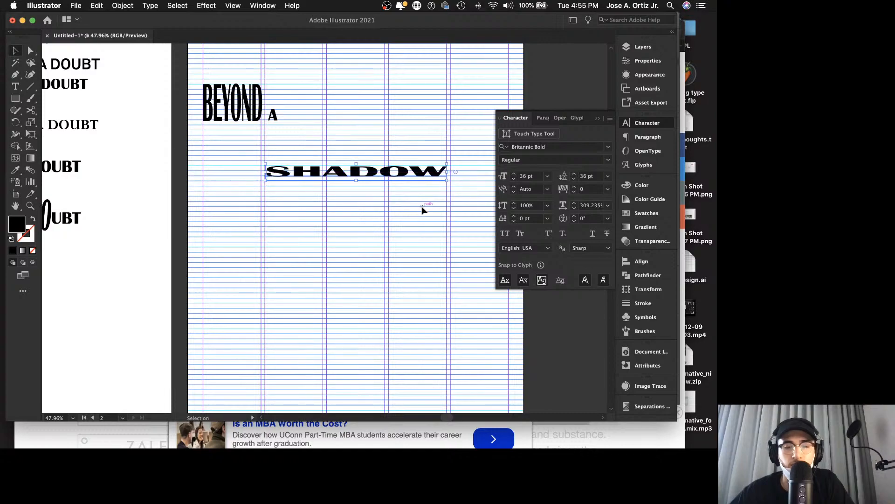
pyautogui.click(421, 208)
# Step: Move SHADOW up closer to BEYOND A, with its left edge on the second column's guide
pyautogui.click(367, 174)
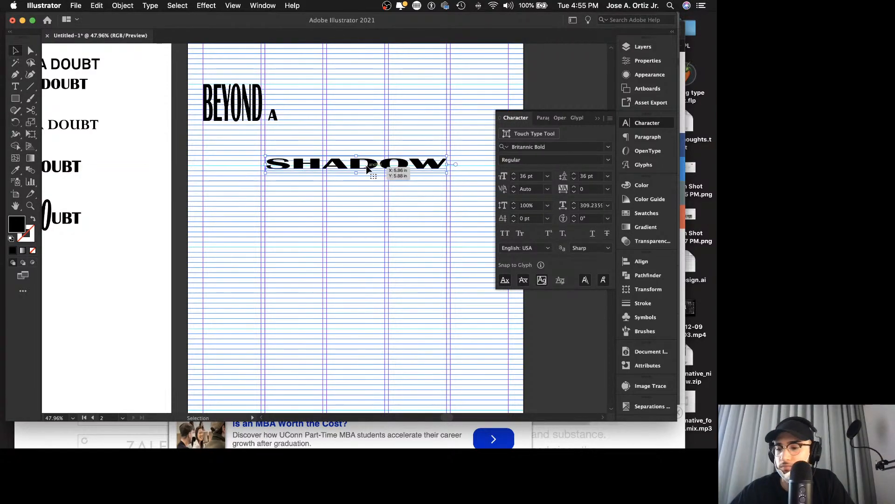
pyautogui.scroll(2, 363, 178)
pyautogui.scroll(-1, 363, 176)
pyautogui.hscroll(1, 363, 177)
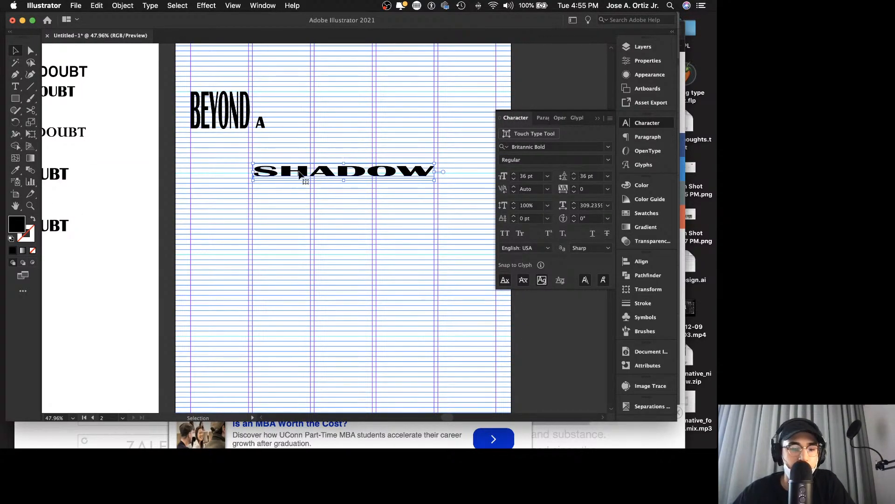
pyautogui.moveTo(300, 175)
pyautogui.mouseDown()
pyautogui.moveTo(387, 168)
pyautogui.moveTo(330, 166)
pyautogui.mouseUp()
pyautogui.press('b')
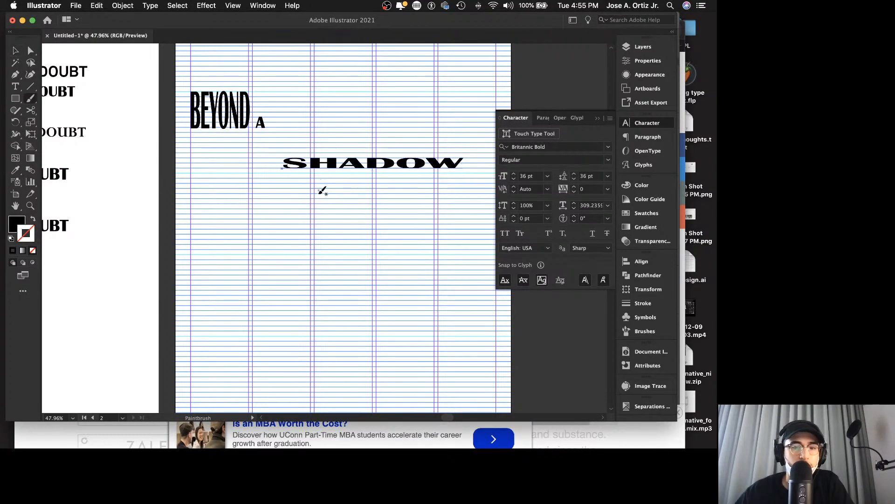
pyautogui.press('v')
pyautogui.click(320, 202)
pyautogui.moveTo(385, 441)
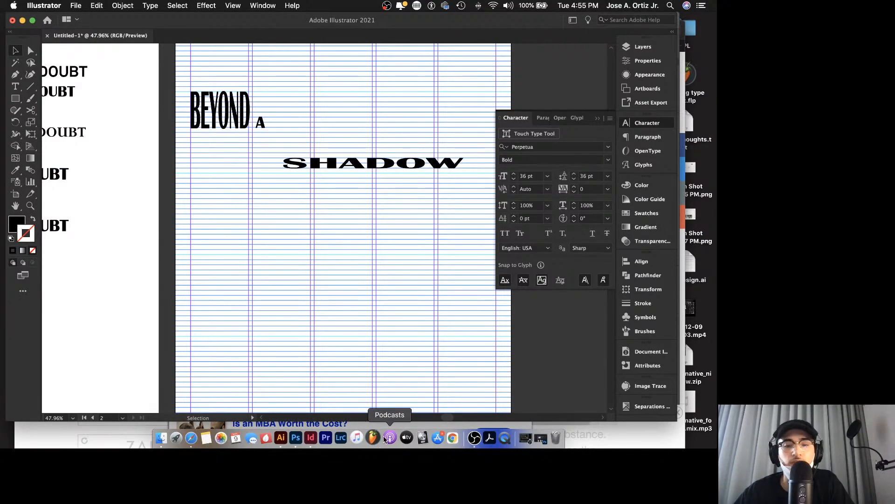
pyautogui.moveTo(283, 168)
pyautogui.mouseDown()
pyautogui.moveTo(379, 163)
pyautogui.moveTo(283, 168)
pyautogui.mouseUp()
# Step: Stretch SHADOW's right end slightly so the W meets the right edge of the fourth column
pyautogui.hscroll(-1, 379, 163)
pyautogui.press('v')
pyautogui.press('z')
pyautogui.moveTo(359, 220); pyautogui.dragTo(239, 190)
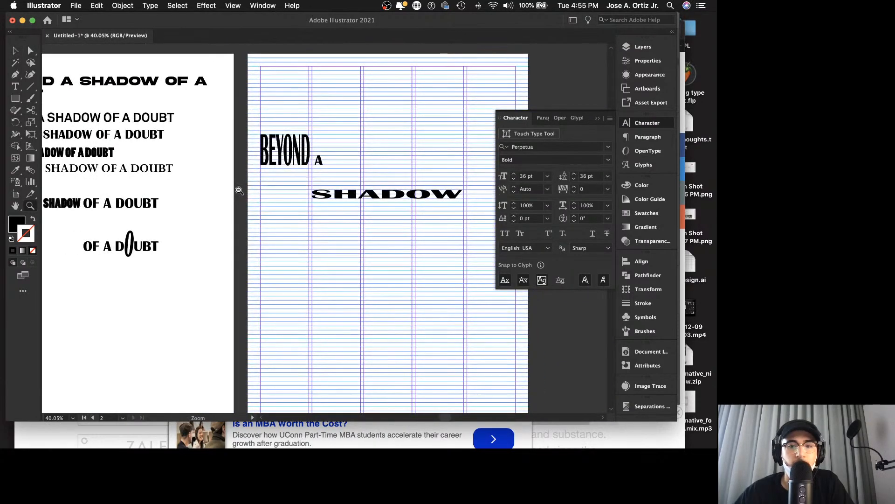
pyautogui.moveTo(440, 205); pyautogui.dragTo(531, 195)
pyautogui.hscroll(4, 413, 171)
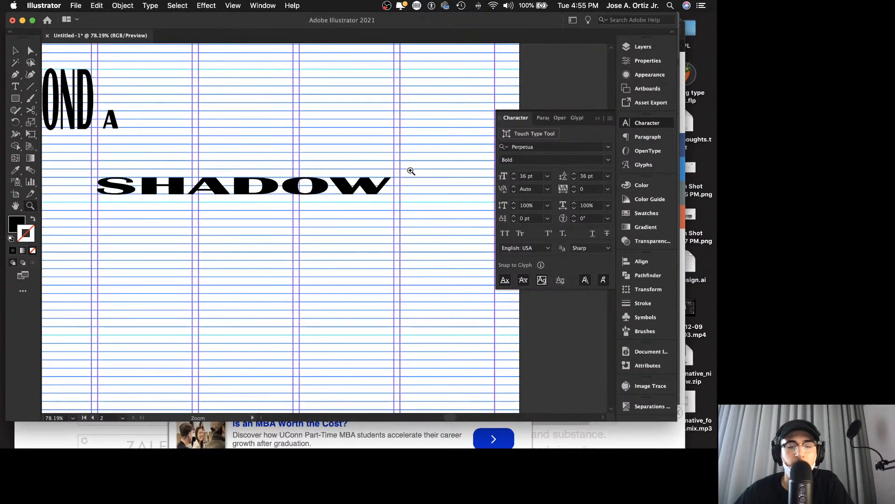
pyautogui.moveTo(367, 190); pyautogui.dragTo(513, 186)
pyautogui.hscroll(4, 448, 170)
pyautogui.press('v')
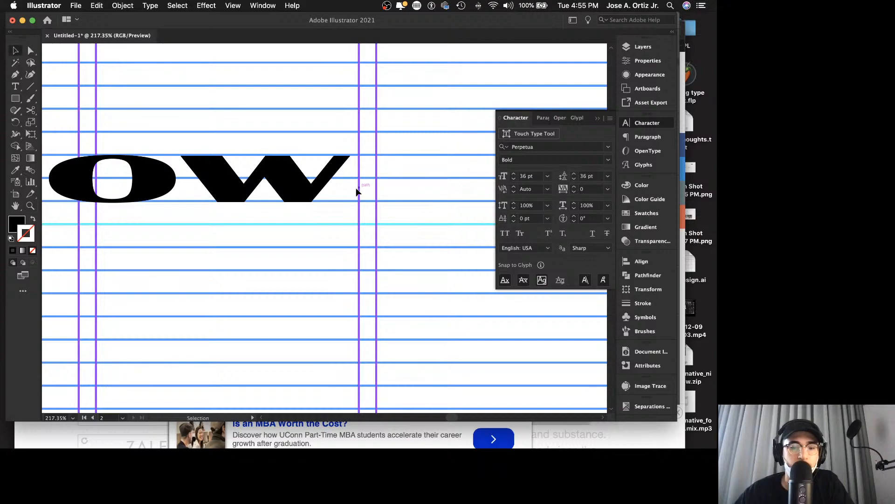
pyautogui.moveTo(342, 185); pyautogui.dragTo(421, 175)
pyautogui.click(325, 169)
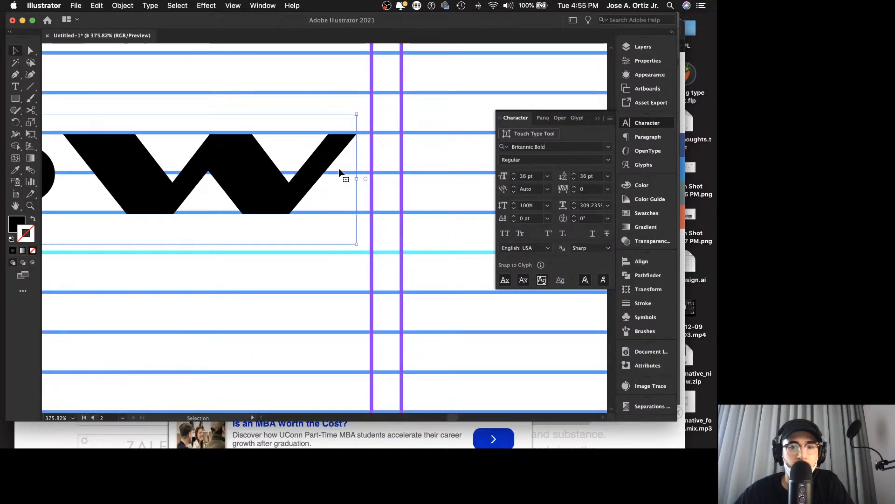
pyautogui.moveTo(358, 180); pyautogui.dragTo(226, 131)
pyautogui.click(413, 188)
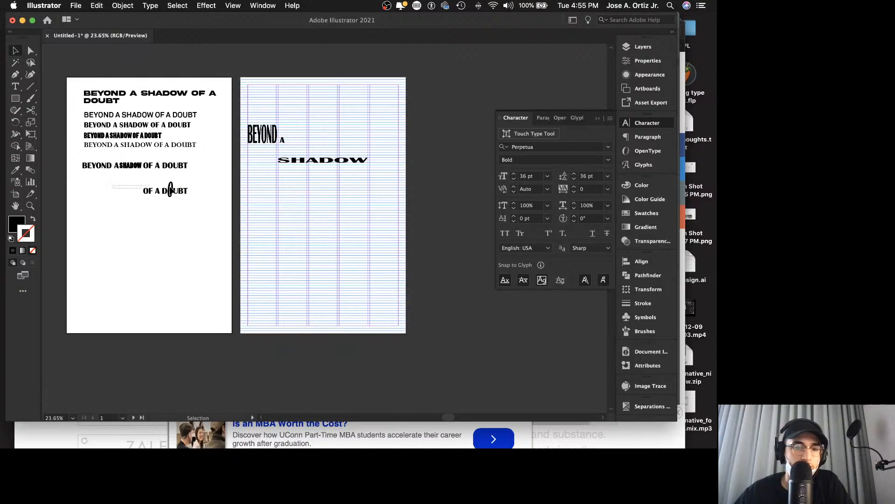
# Step: Move OF A DOUBT onto the gridded artboard below SHADOW, with its right end at the fourth column's right edge
pyautogui.moveTo(172, 190); pyautogui.dragTo(447, 194)
pyautogui.press('z')
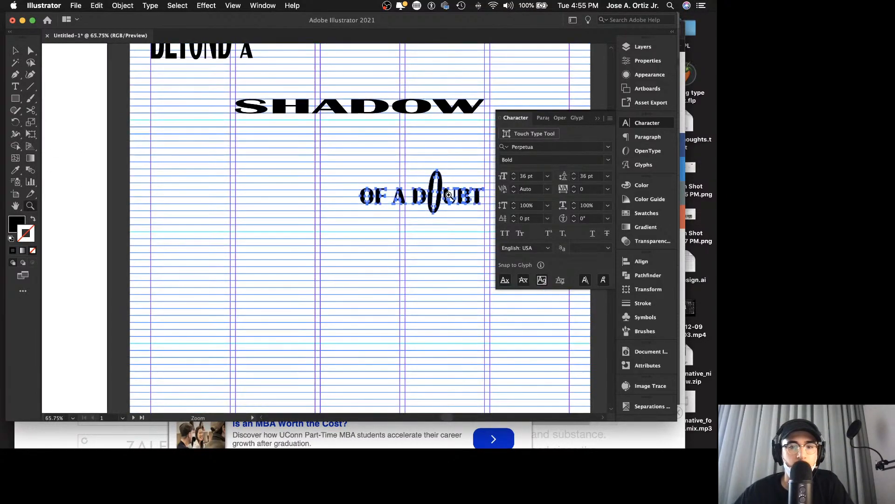
pyautogui.hscroll(3, 448, 194)
pyautogui.press('v')
pyautogui.click(411, 223)
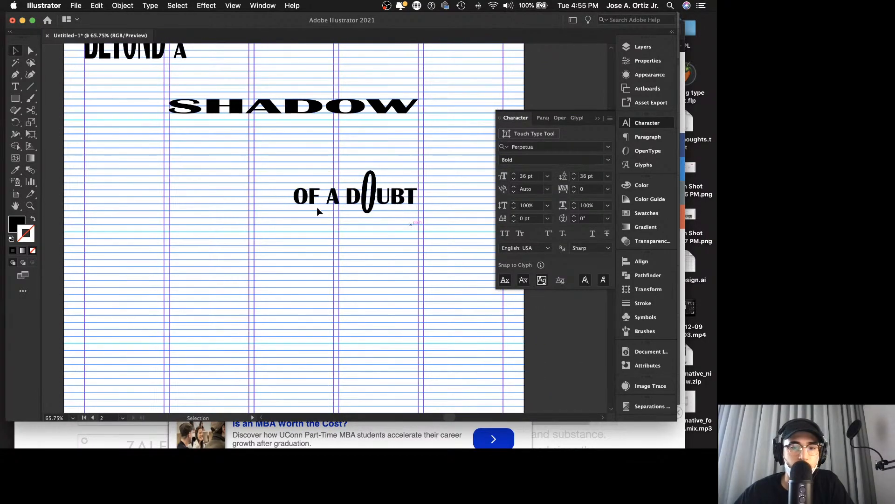
# Step: Select all of OF A DOUBT and move it up and over to start at the third column's left edge
pyautogui.moveTo(278, 175); pyautogui.dragTo(417, 220)
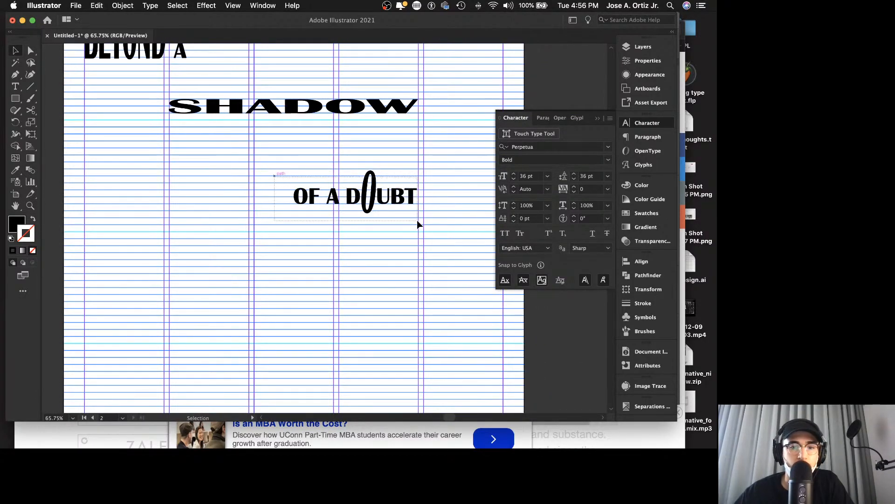
pyautogui.moveTo(372, 200); pyautogui.dragTo(331, 176)
pyautogui.click(378, 209)
pyautogui.click(315, 172)
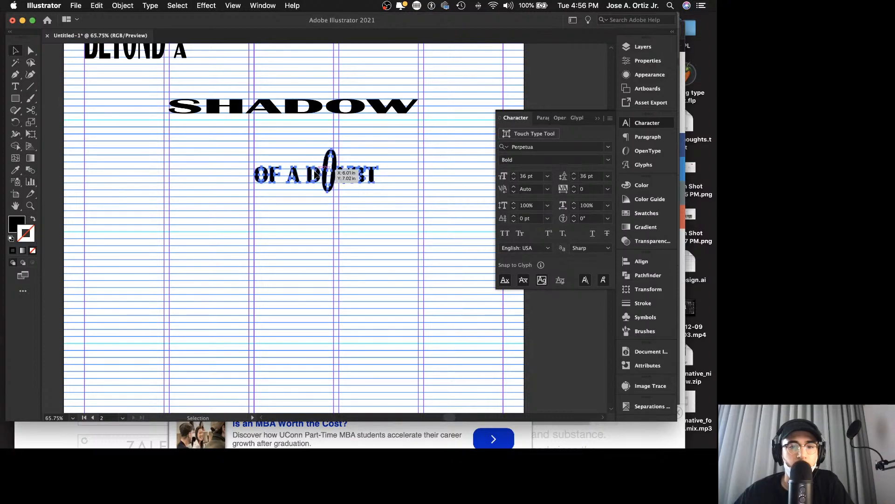
pyautogui.click(316, 135)
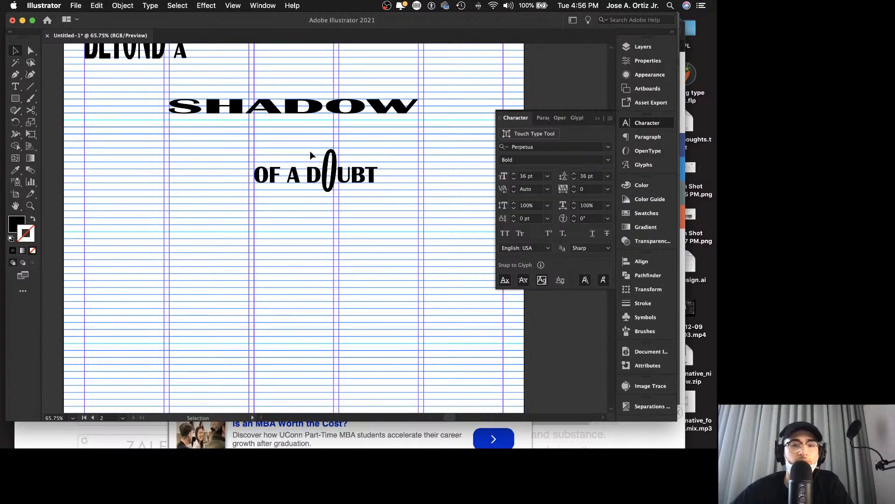
# Step: Separate DOUBT from OF A, placing it lower at the first column's left edge and enlarging it across three columns
pyautogui.click(345, 183)
pyautogui.moveTo(336, 181); pyautogui.dragTo(413, 384)
pyautogui.press('z')
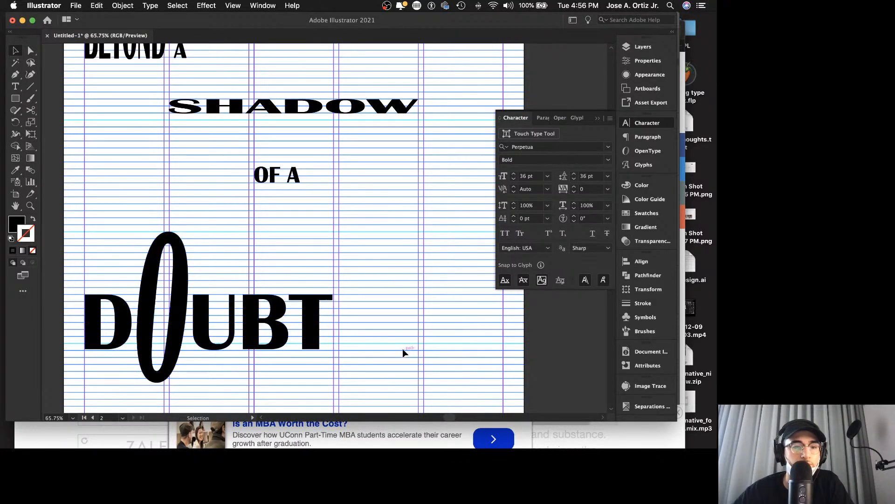
pyautogui.moveTo(402, 348); pyautogui.dragTo(337, 329)
pyautogui.scroll(-4, 337, 330)
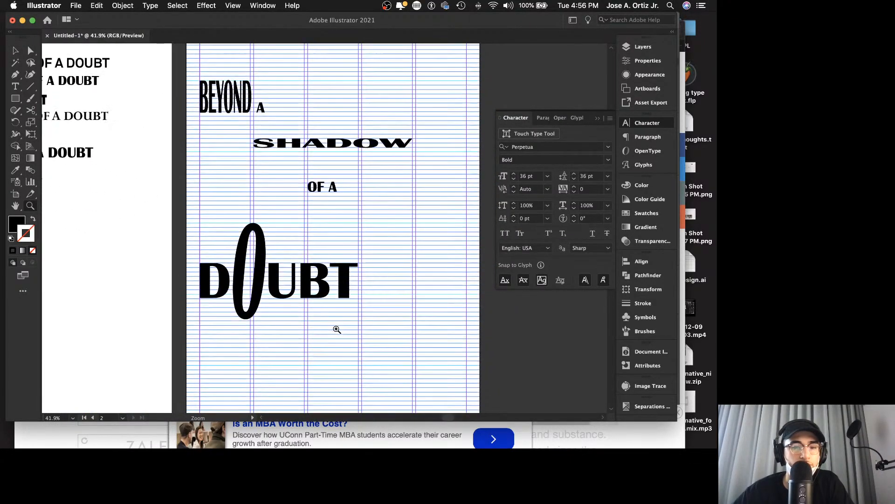
# Step: Scale DOUBT down slightly from the first column's left edge so its T ends just inside the third column
pyautogui.scroll(5, 336, 317)
pyautogui.hscroll(1, 379, 320)
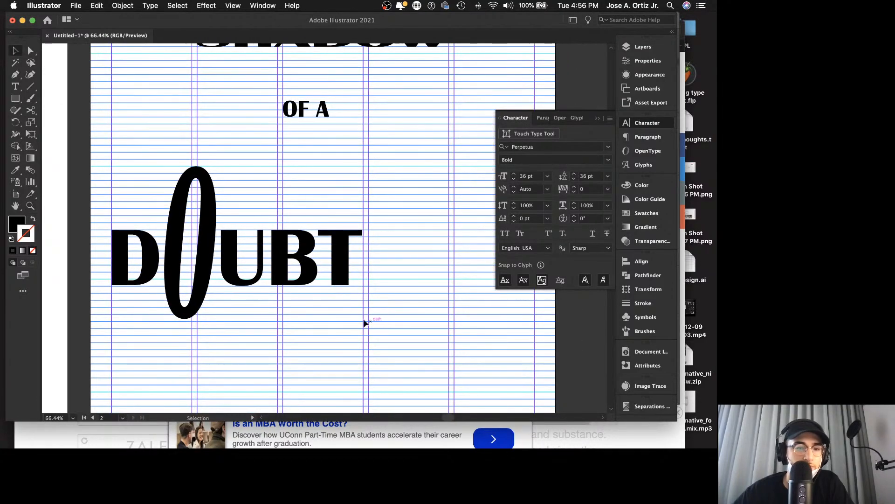
pyautogui.moveTo(110, 206); pyautogui.dragTo(344, 275)
pyautogui.moveTo(359, 241); pyautogui.dragTo(329, 238)
pyautogui.moveTo(193, 211); pyautogui.dragTo(195, 201)
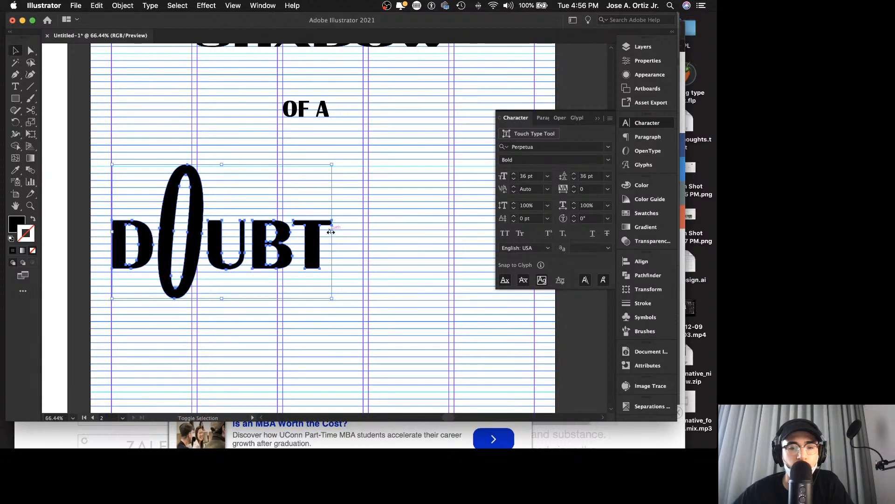
pyautogui.moveTo(332, 233); pyautogui.dragTo(368, 232)
pyautogui.press('super+z')
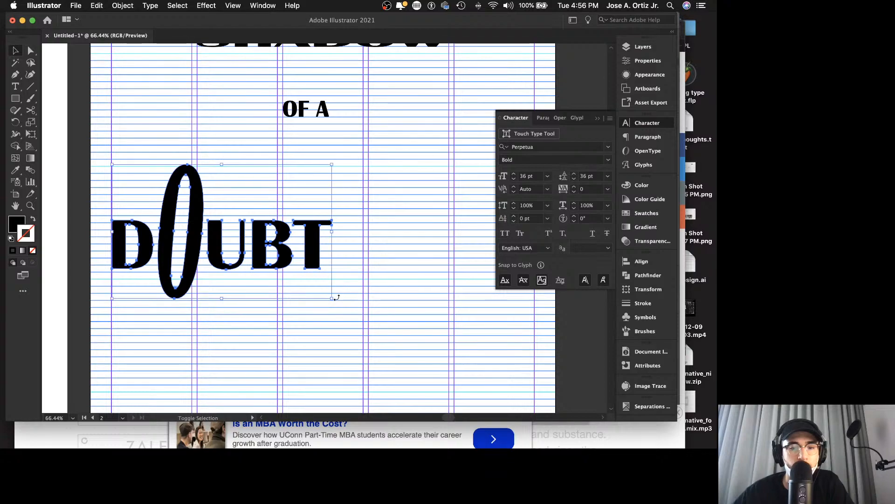
pyautogui.moveTo(333, 299); pyautogui.dragTo(354, 322)
pyautogui.click(385, 326)
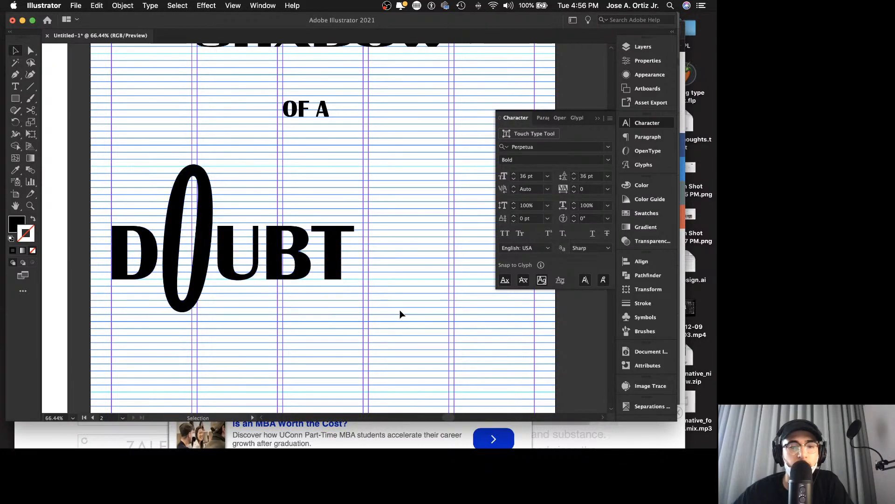
# Step: Move the whole word DOUBT across the grid so its T meets the fifth column's right edge
pyautogui.hscroll(2, 399, 309)
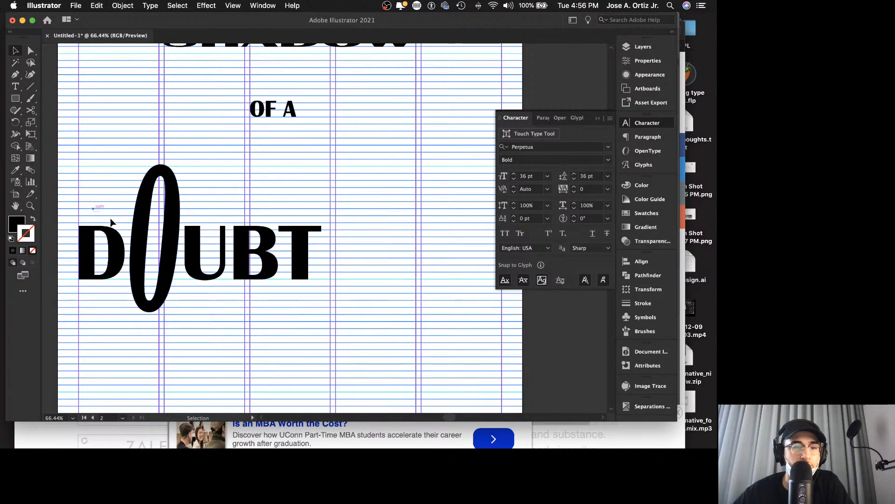
pyautogui.moveTo(111, 221); pyautogui.dragTo(345, 288)
pyautogui.moveTo(265, 261); pyautogui.dragTo(451, 258)
pyautogui.hscroll(2, 437, 262)
pyautogui.click(441, 209)
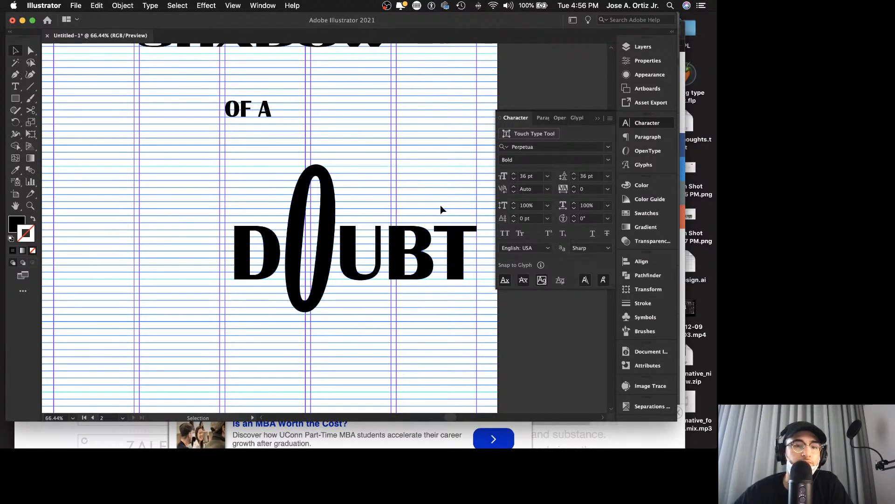
# Step: Scale DOUBT up proportionally until its D meets the third column's left edge, in line with OF A
pyautogui.click(425, 254)
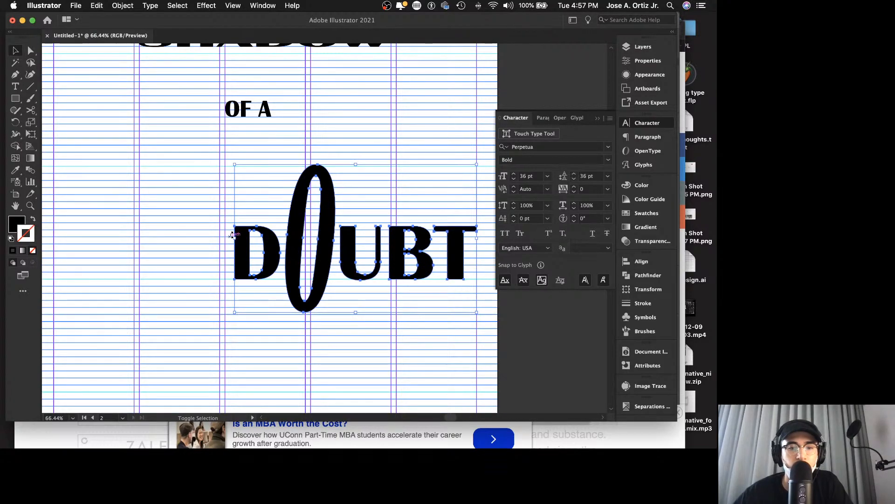
pyautogui.moveTo(235, 238); pyautogui.dragTo(225, 238)
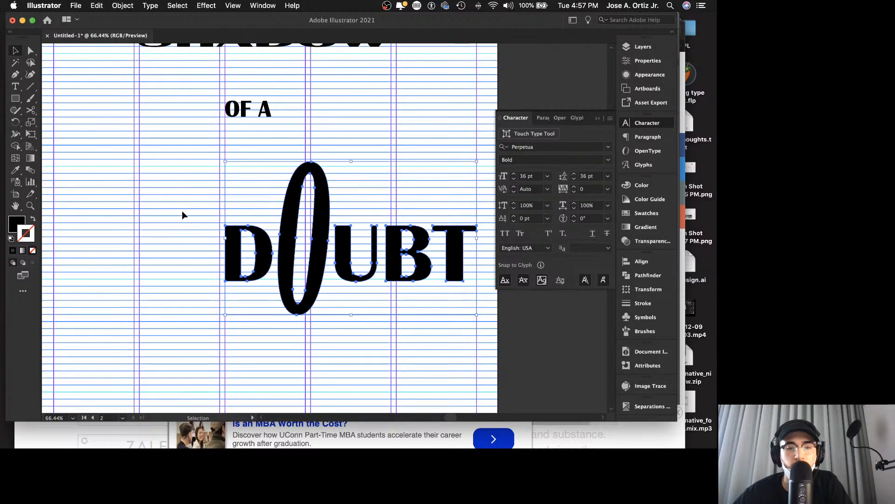
pyautogui.press('z')
pyautogui.moveTo(225, 205); pyautogui.dragTo(84, 214)
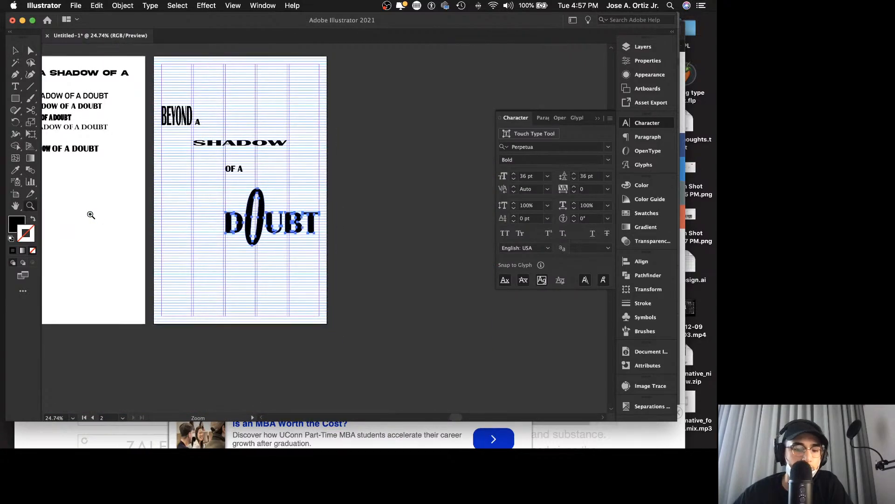
pyautogui.press('v')
pyautogui.click(380, 239)
pyautogui.hscroll(-3, 381, 240)
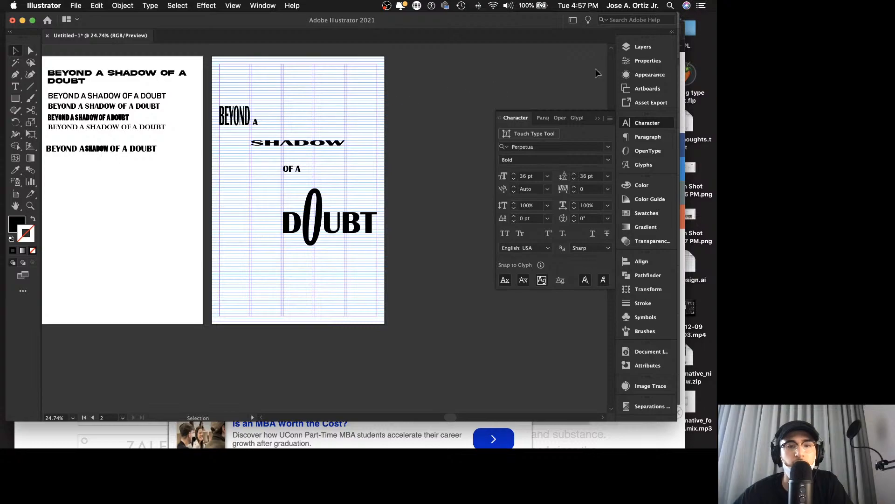
# Step: Hide the locked grid group to preview the layout without guides, and show the grid again
pyautogui.click(643, 47)
pyautogui.click(527, 57)
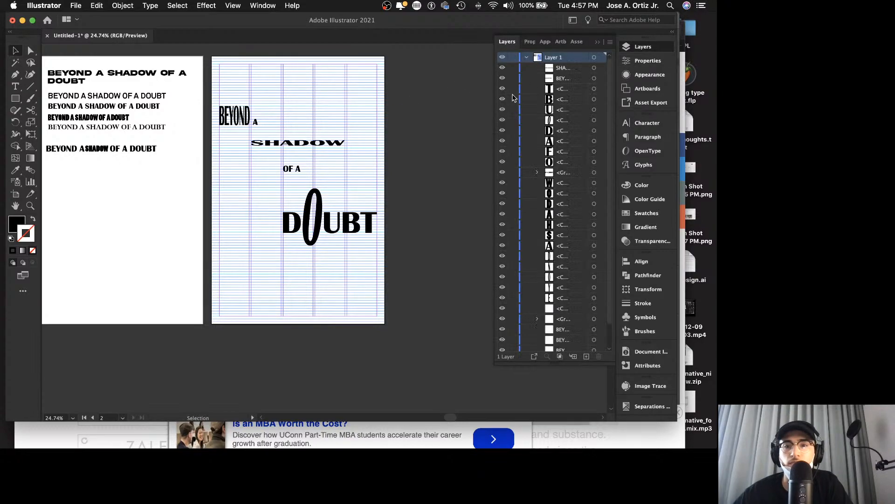
pyautogui.scroll(-2, 541, 170)
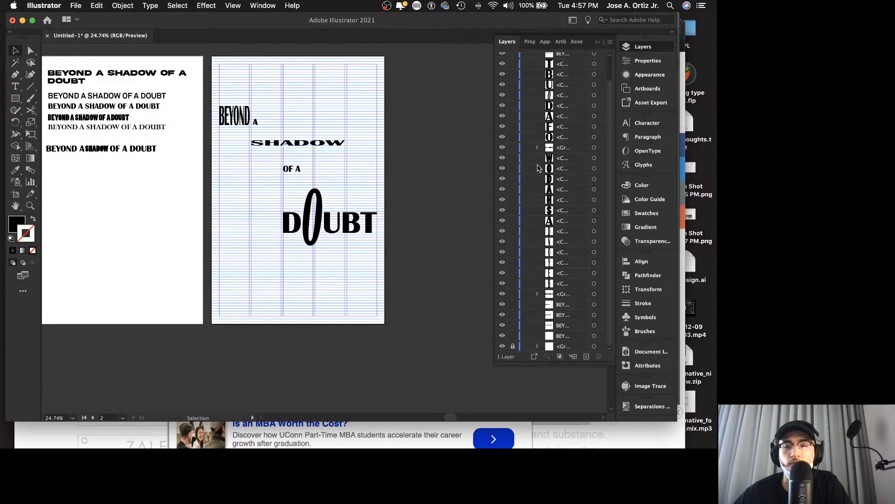
pyautogui.click(503, 346)
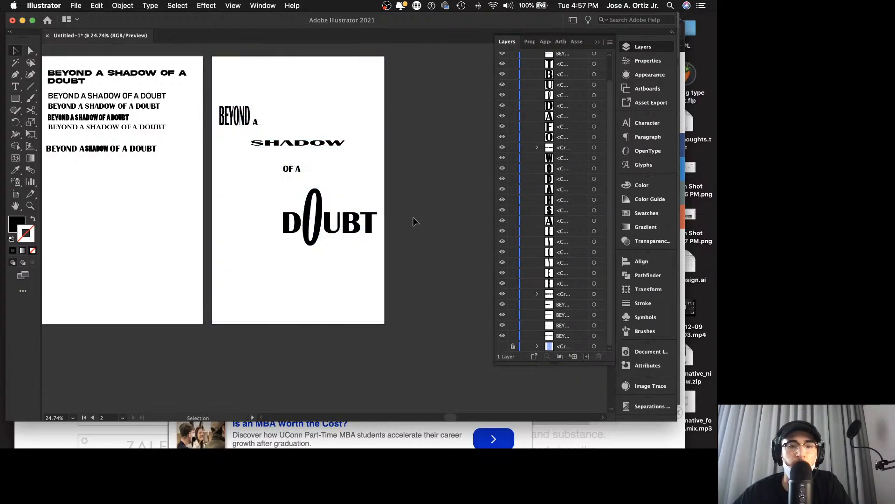
pyautogui.hscroll(-3, 443, 208)
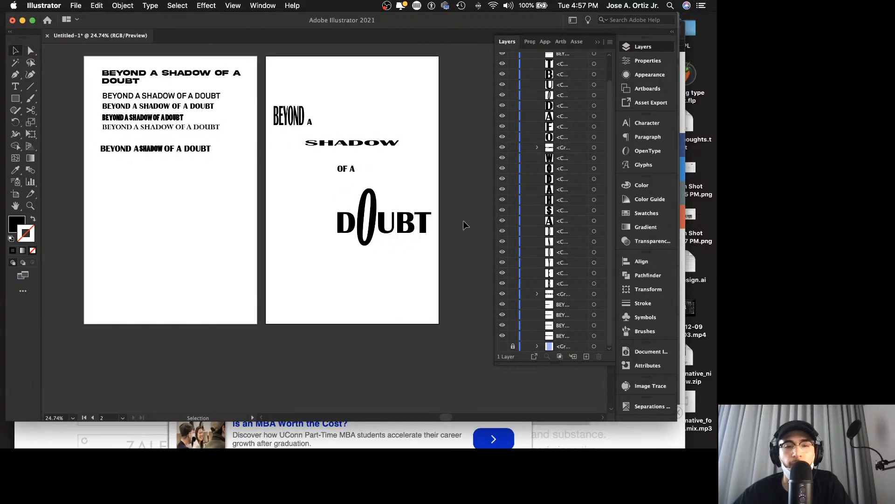
pyautogui.click(502, 346)
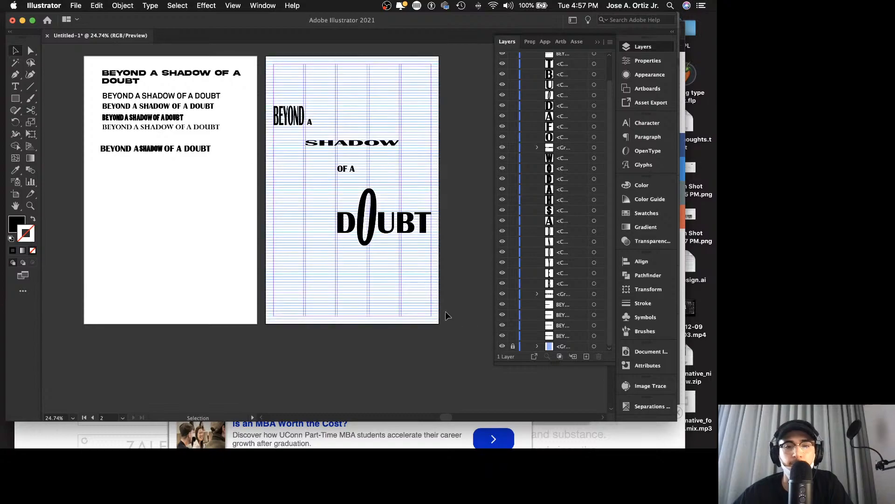
# Step: Select all the letters of DOUBT and move them straight up so D sits directly beneath OF A
pyautogui.press('z')
pyautogui.moveTo(331, 224); pyautogui.dragTo(438, 214)
pyautogui.hscroll(3, 428, 214)
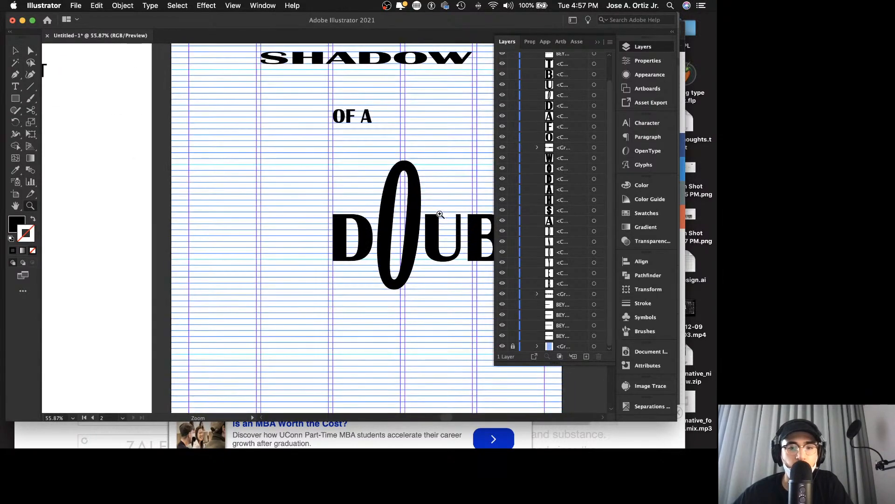
pyautogui.press('v')
pyautogui.hscroll(1, 372, 224)
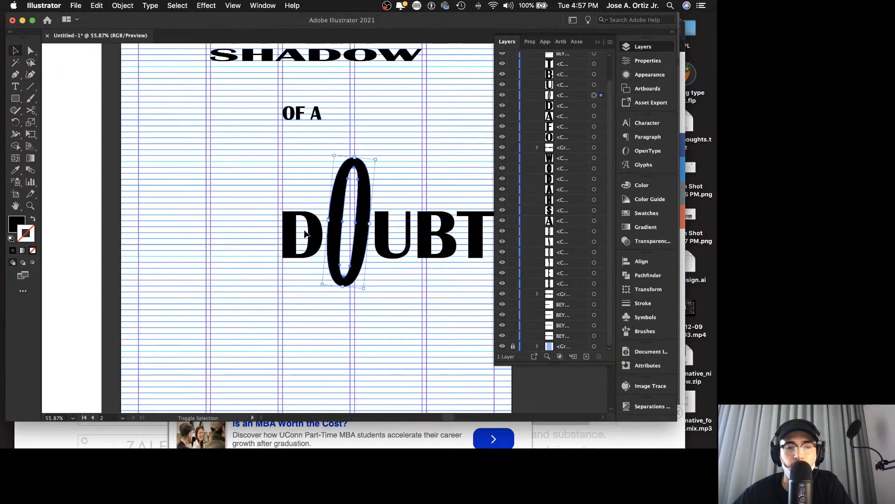
pyautogui.keyDown('shift'); pyautogui.click(392, 235); pyautogui.keyUp('shift')
pyautogui.keyDown('shift'); pyautogui.click(436, 236); pyautogui.keyUp('shift')
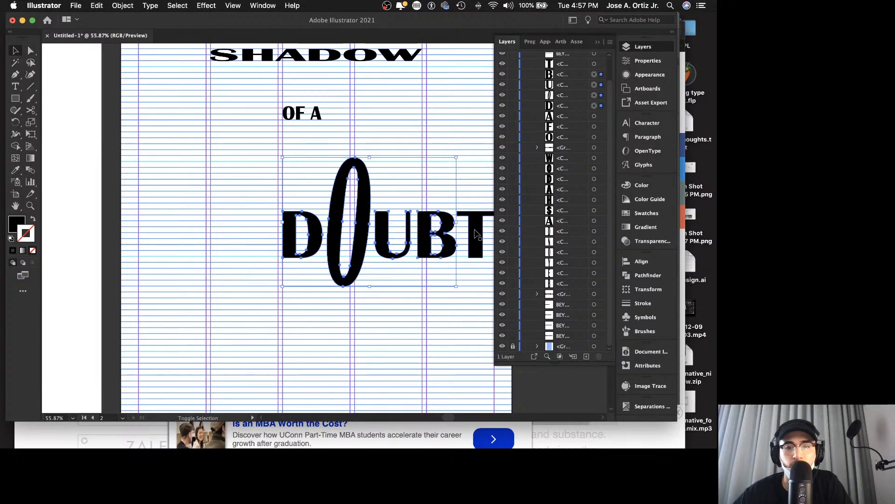
pyautogui.scroll(3, 350, 237)
pyautogui.hscroll(2, 350, 237)
pyautogui.moveTo(353, 236); pyautogui.dragTo(365, 151)
pyautogui.click(388, 124)
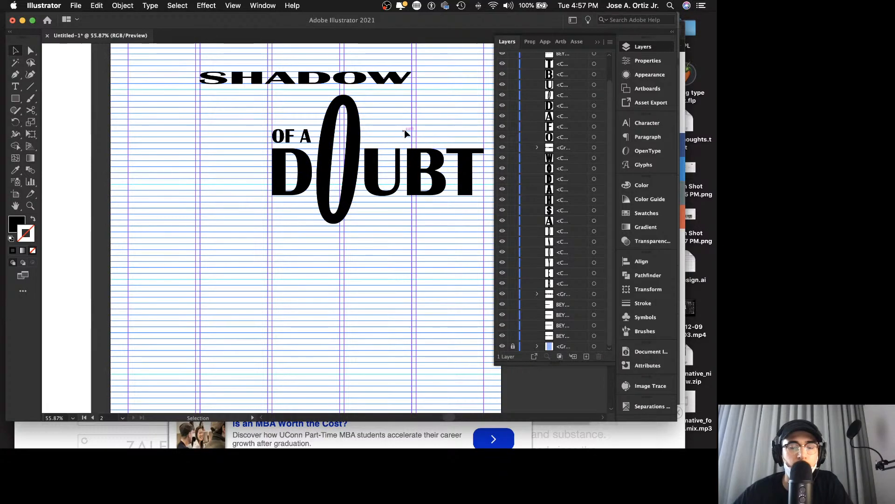
# Step: Check the tightened OF A DOUBT arrangement by briefly hiding the grid group and restoring it
pyautogui.moveTo(409, 128); pyautogui.dragTo(345, 140)
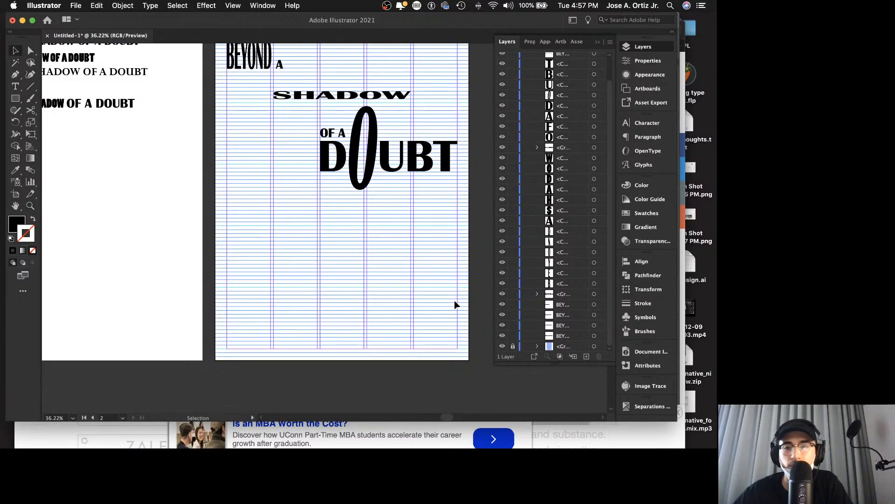
pyautogui.click(502, 346)
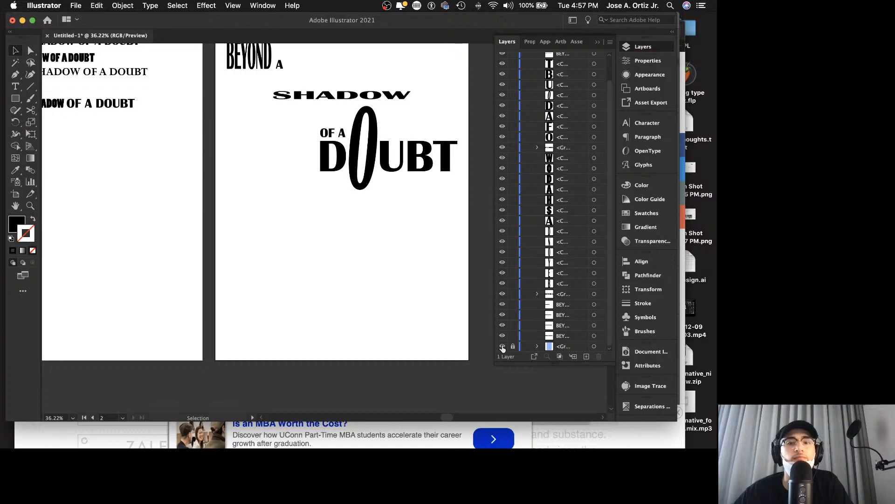
pyautogui.click(502, 347)
pyautogui.scroll(2, 309, 108)
pyautogui.hscroll(3, 309, 107)
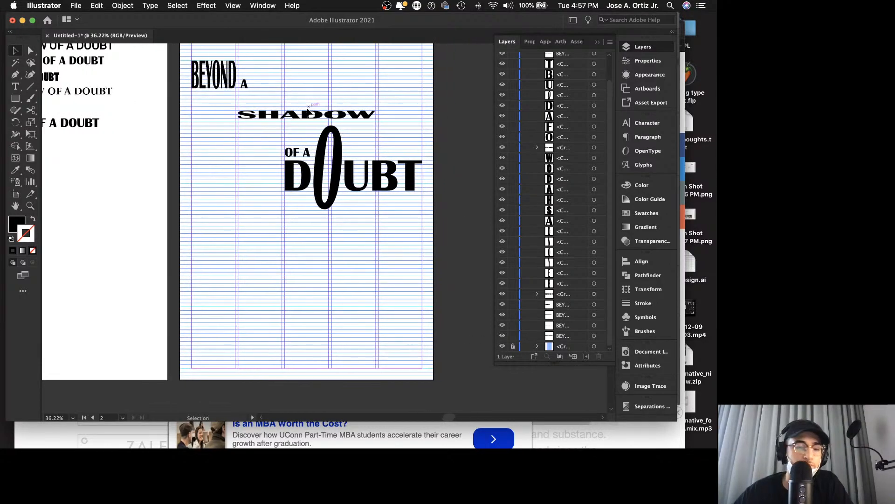
# Step: Try stretching SHADOW much taller and shifting it toward the fifth column's right edge, and undo both changes
pyautogui.click(308, 111)
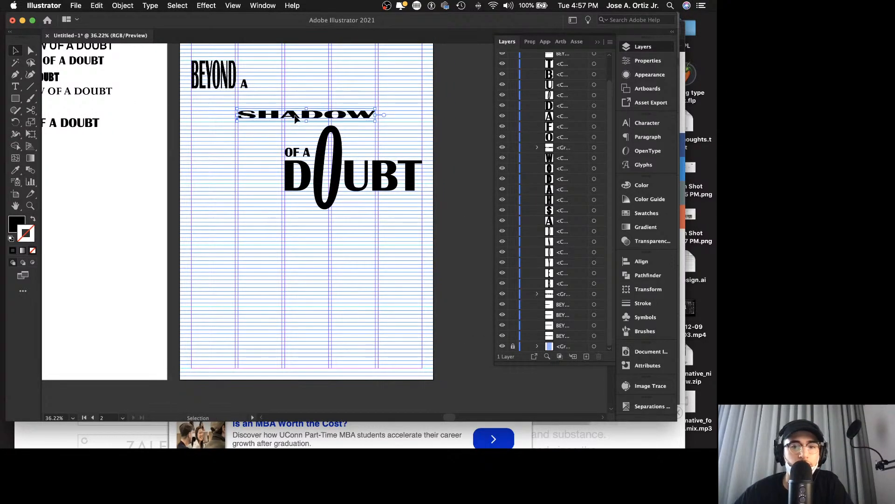
pyautogui.moveTo(306, 109)
pyautogui.mouseDown()
pyautogui.moveTo(311, 52)
pyautogui.moveTo(314, 106)
pyautogui.mouseUp()
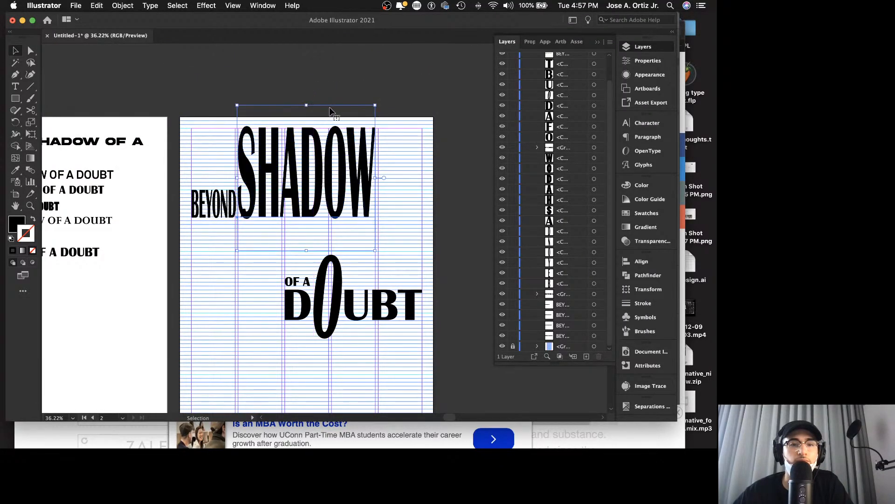
pyautogui.click(357, 178)
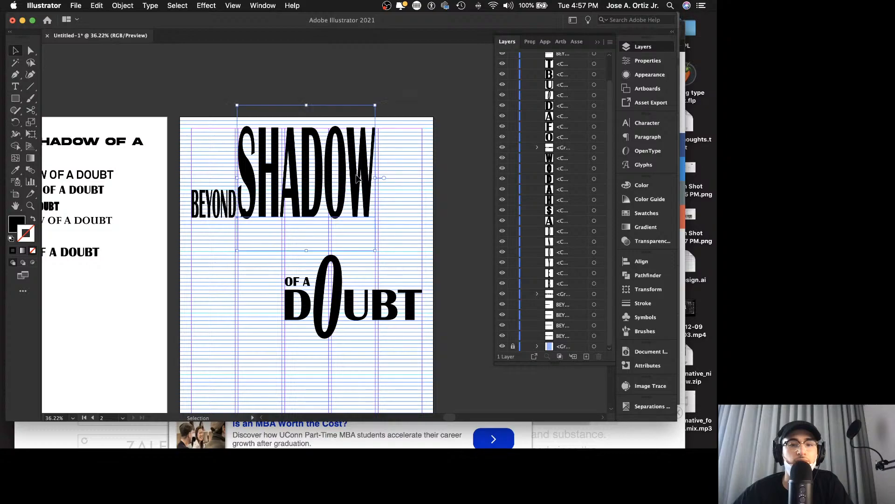
pyautogui.moveTo(353, 177); pyautogui.dragTo(404, 212)
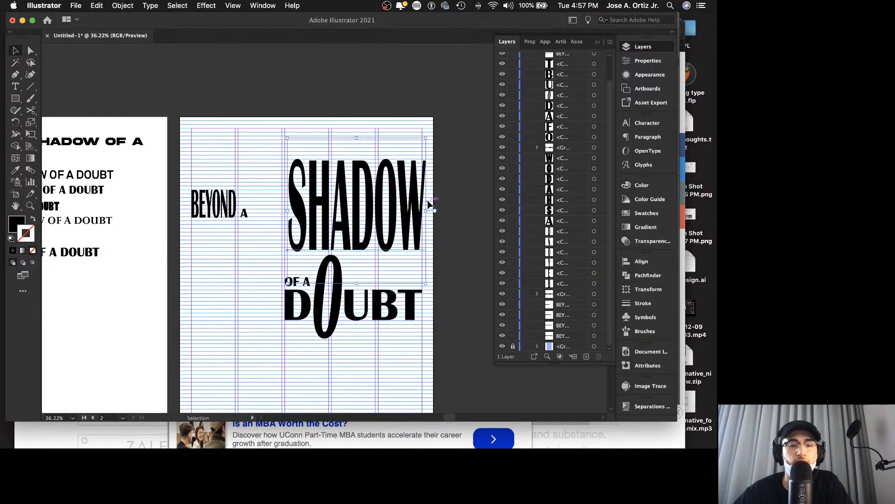
pyautogui.press('super+z')
pyautogui.press('super+z')
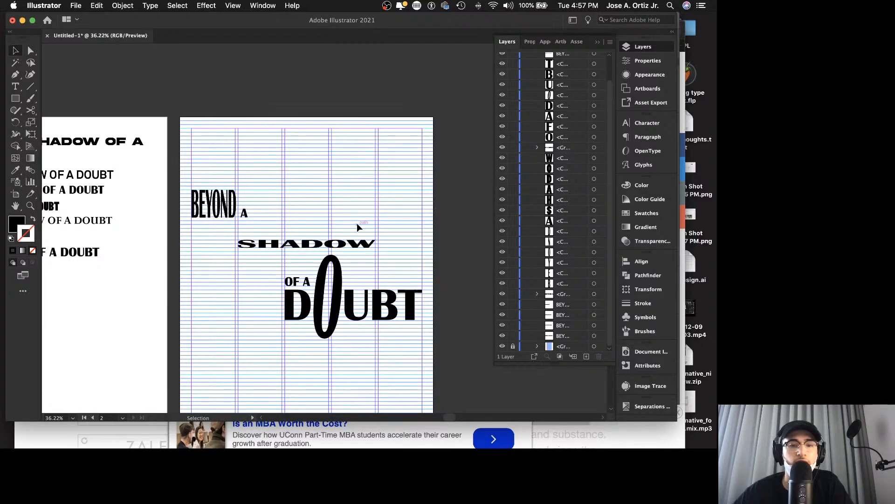
pyautogui.press('z')
pyautogui.moveTo(322, 234); pyautogui.dragTo(372, 227)
pyautogui.moveTo(286, 267); pyautogui.dragTo(341, 220)
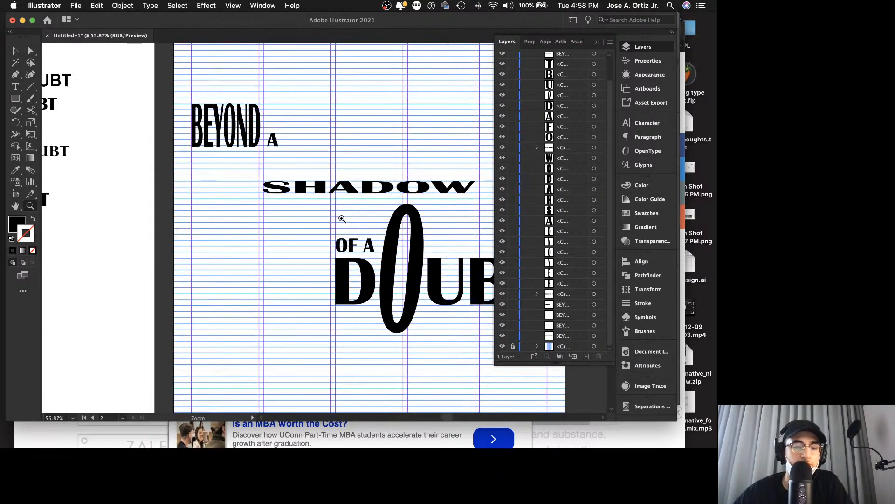
# Step: Convert the SHADOW text on the poster artboard to outlines and ungroup it into separate letters
pyautogui.press('v')
pyautogui.click(284, 192)
pyautogui.rightClick(284, 191)
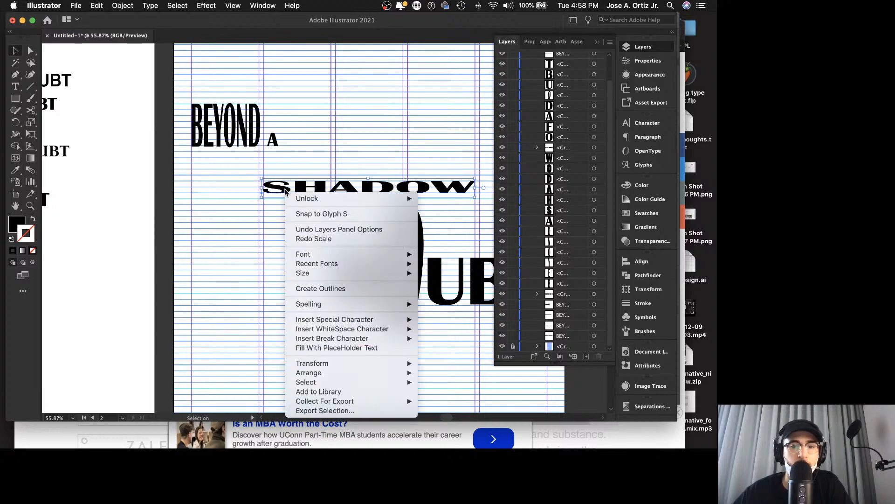
pyautogui.click(315, 288)
pyautogui.click(282, 193)
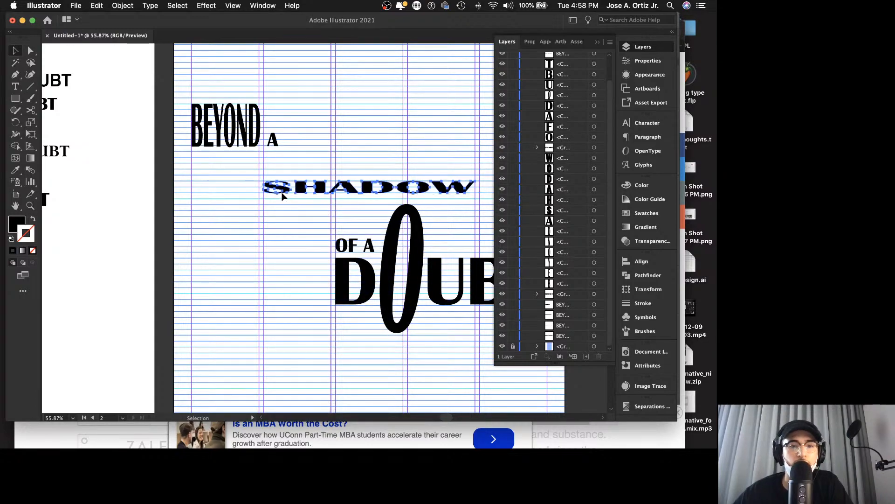
pyautogui.rightClick(286, 191)
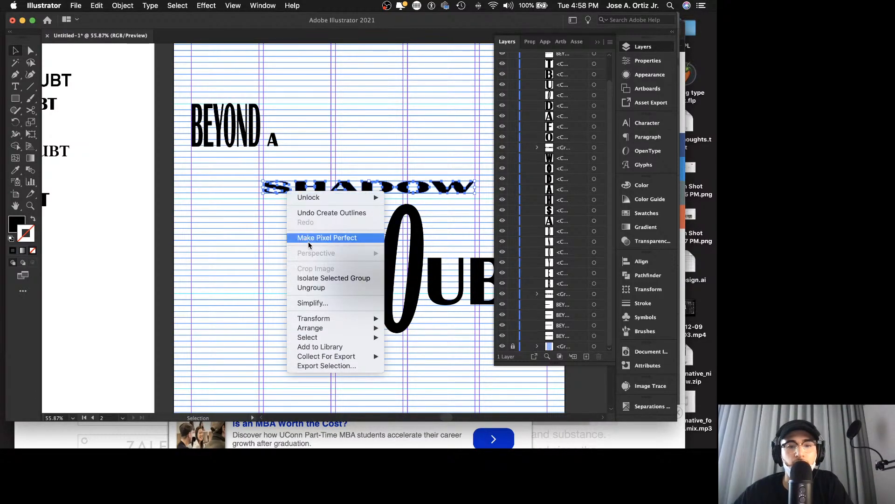
pyautogui.click(298, 285)
# Step: Stretch only the S of SHADOW straight down until its base reaches the baseline of DOUBT, and deselect it
pyautogui.click(282, 190)
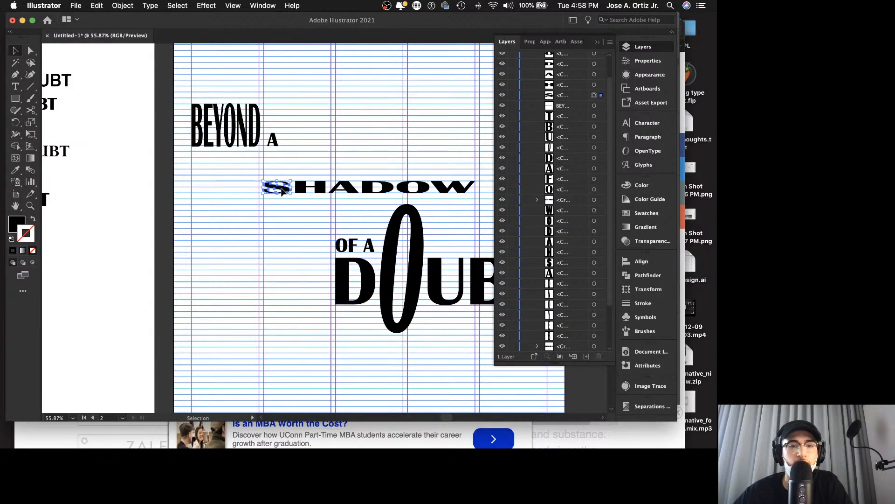
pyautogui.moveTo(280, 193); pyautogui.dragTo(279, 262)
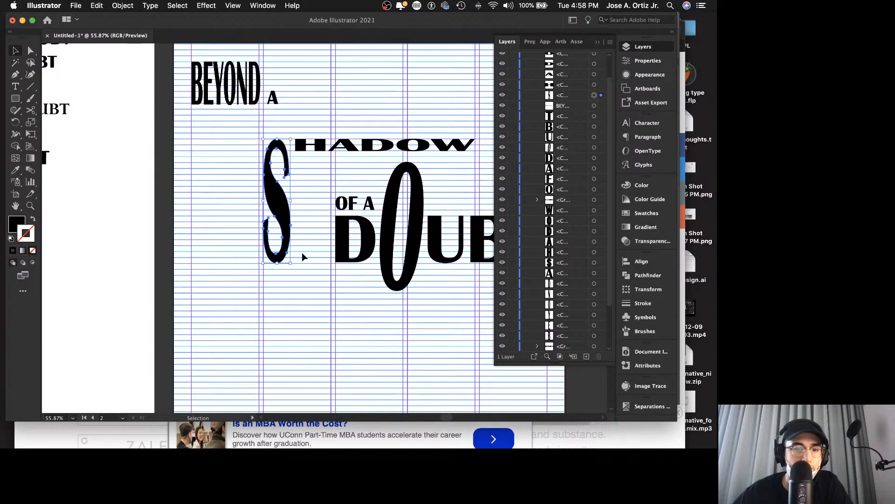
pyautogui.click(306, 256)
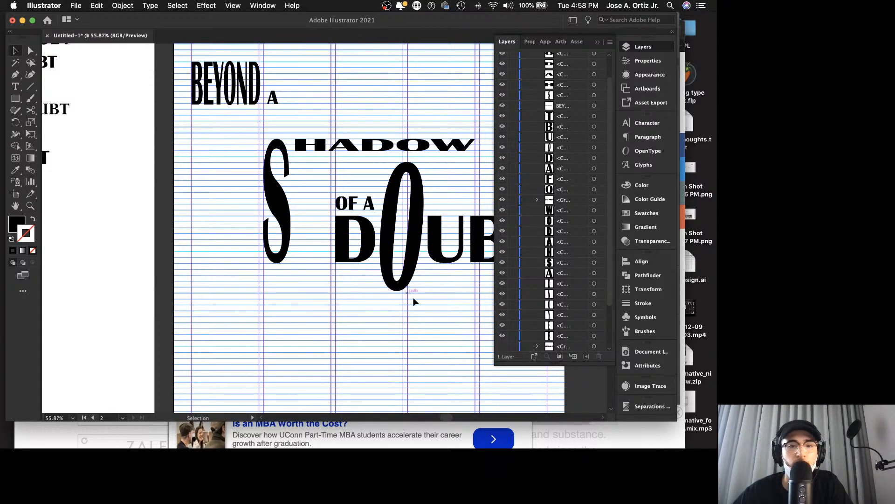
# Step: Hide the locked grid group at the end of the layer's object list
pyautogui.scroll(-4, 503, 336)
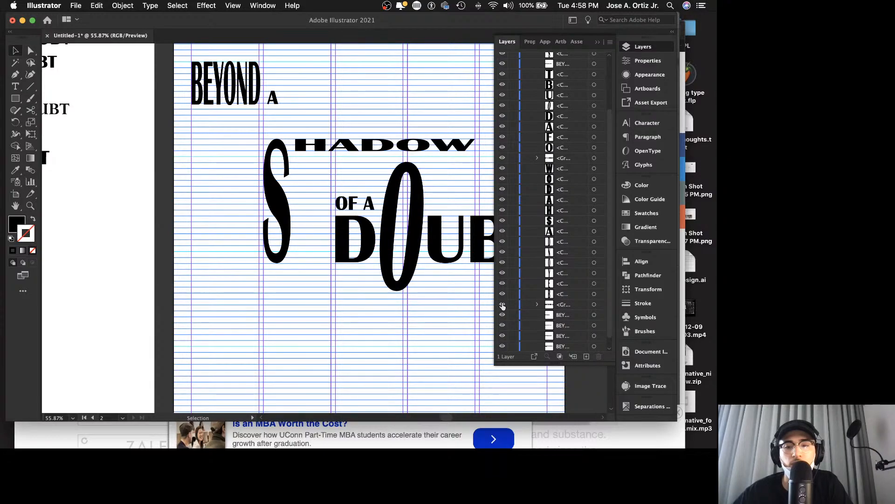
pyautogui.scroll(-1, 503, 306)
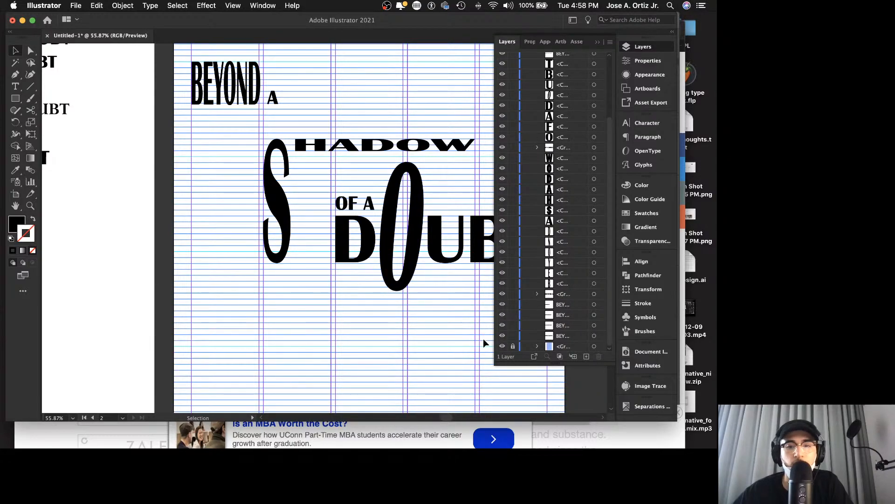
pyautogui.click(503, 347)
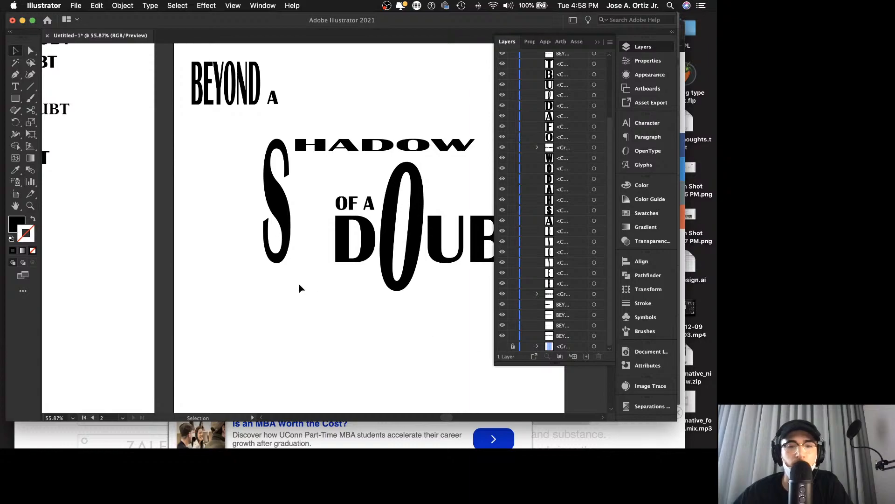
# Step: Examine the poster composition with the elongated S, both beside the type study artboard and close up
pyautogui.press('z')
pyautogui.moveTo(330, 278); pyautogui.dragTo(200, 252)
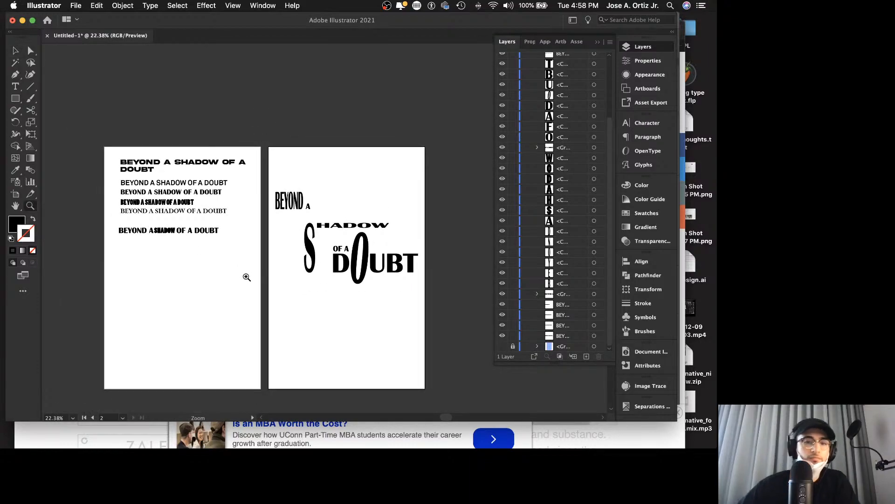
pyautogui.press('v')
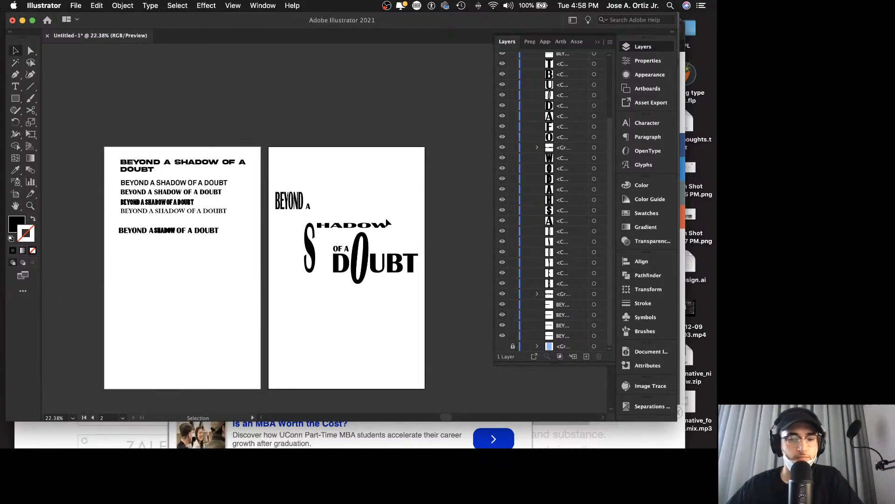
pyautogui.press('z')
pyautogui.moveTo(354, 257); pyautogui.dragTo(404, 212)
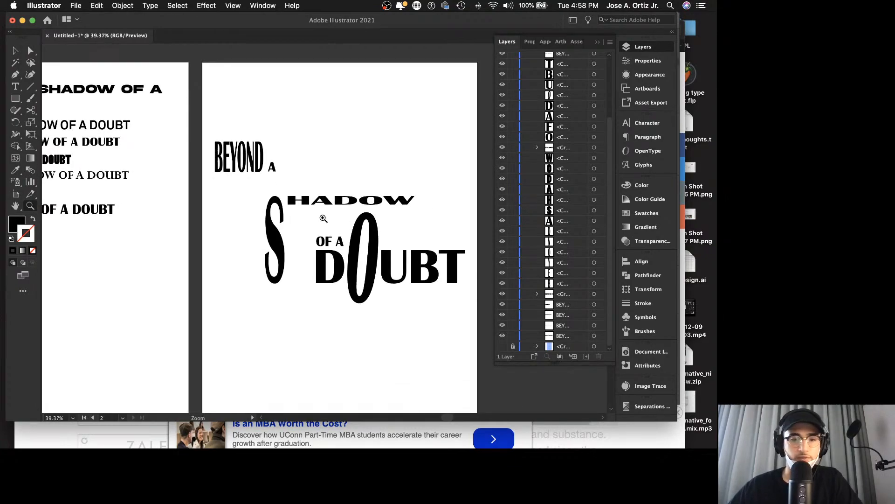
pyautogui.moveTo(323, 218); pyautogui.dragTo(358, 207)
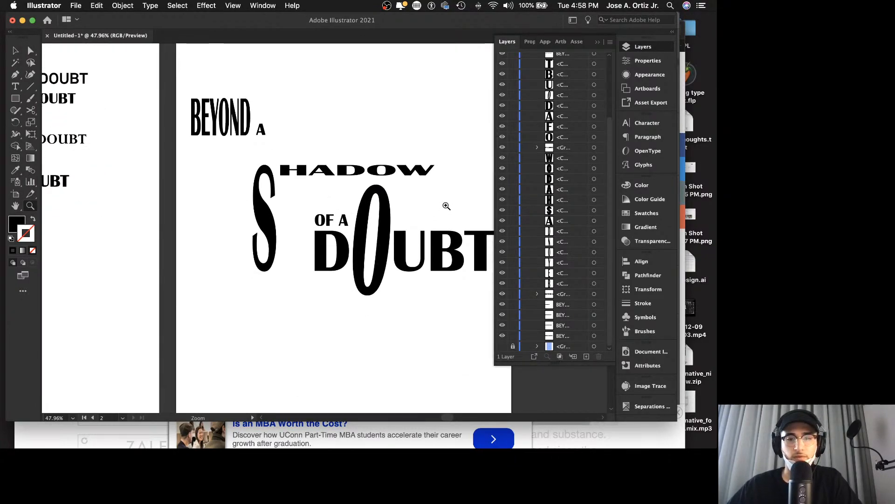
pyautogui.moveTo(446, 201); pyautogui.dragTo(357, 202)
pyautogui.press('v')
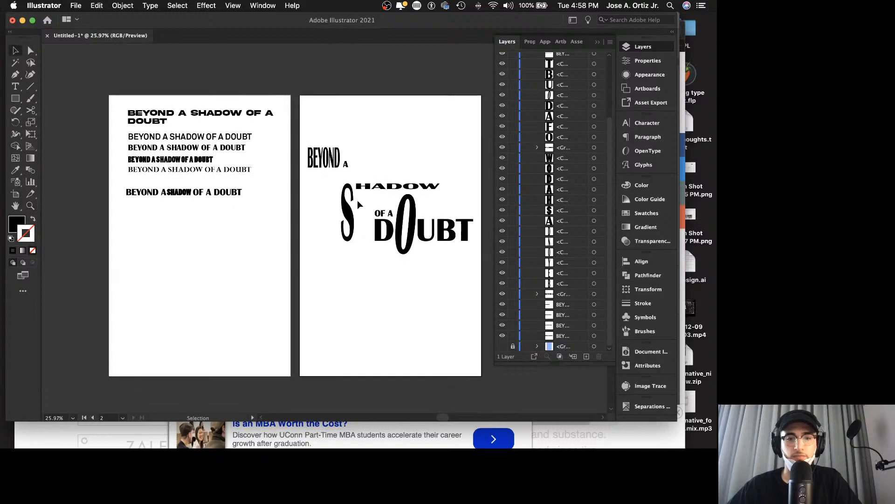
# Step: Save the document as creative_exercise_14.ai in the CREATIVE EXERCISES folder, keeping the Illustrator 2020 version and default save options
pyautogui.click(76, 5)
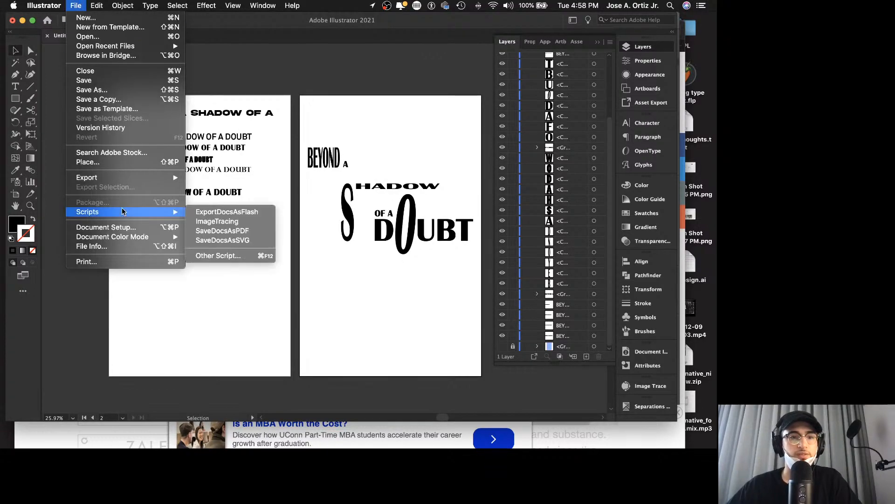
pyautogui.click(105, 91)
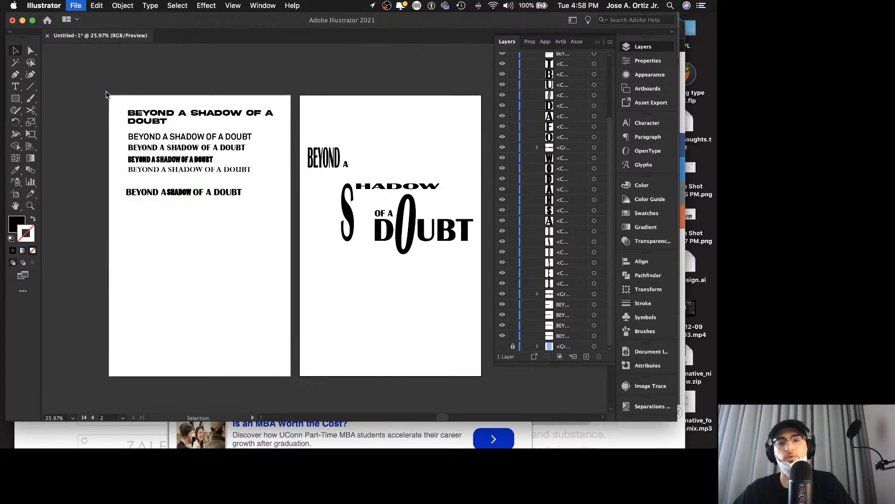
pyautogui.click(295, 184)
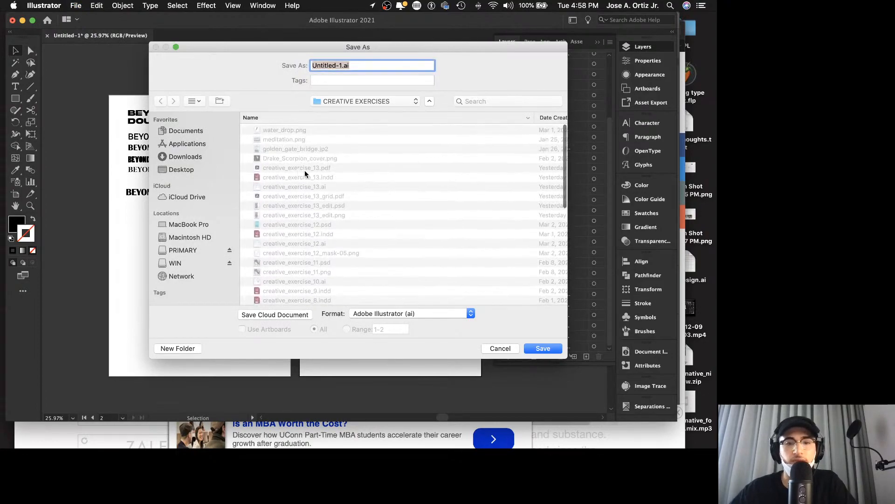
pyautogui.click(373, 65)
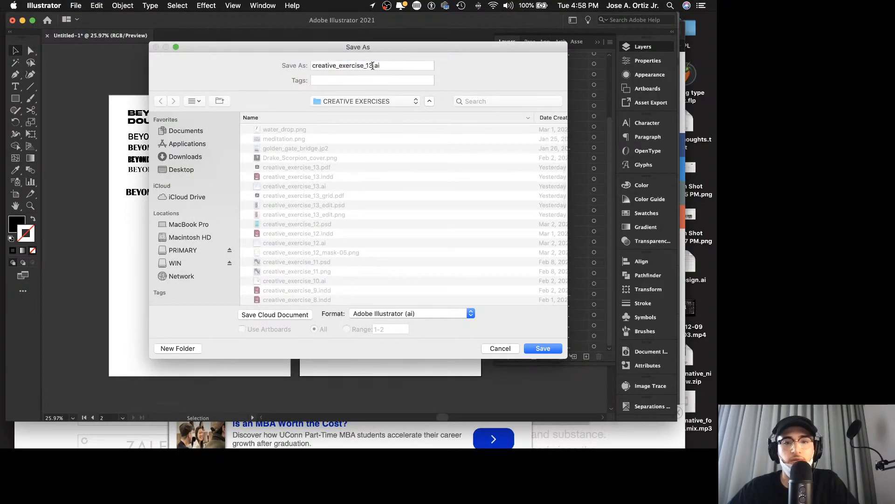
pyautogui.press('BackSpace')
pyautogui.write('4')
pyautogui.press('Return')
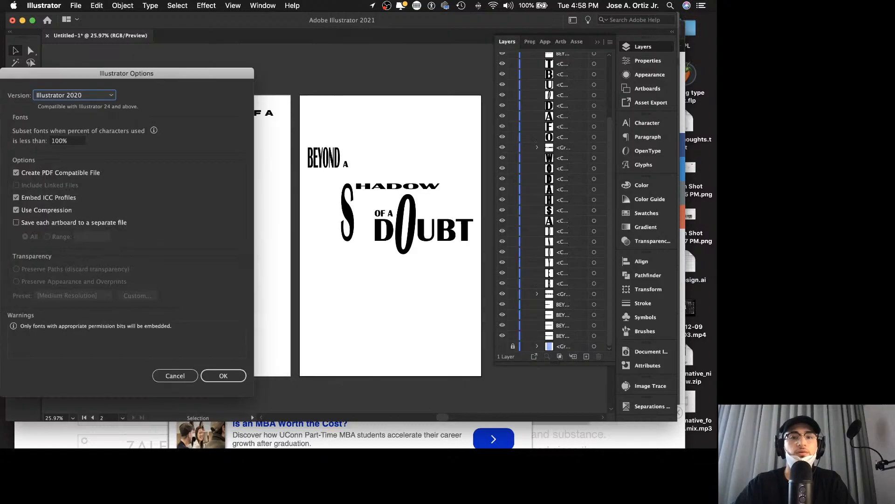
pyautogui.click(224, 376)
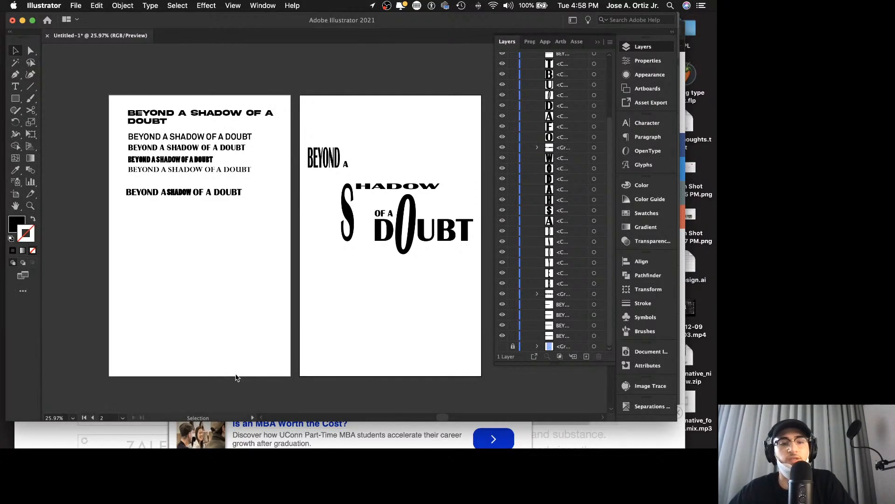
# Step: Switch to Safari and search Google in a new tab for detective silhouette images, entering "detective siloughette"
pyautogui.click(196, 439)
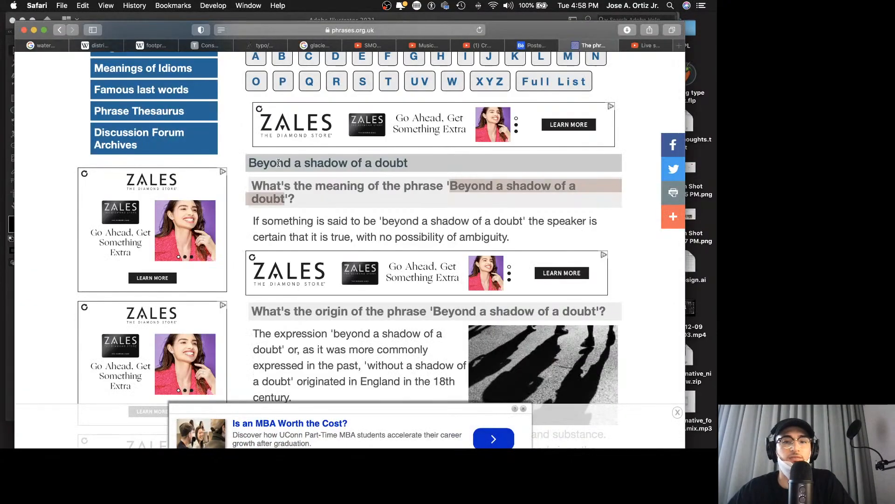
pyautogui.press('cmd+t')
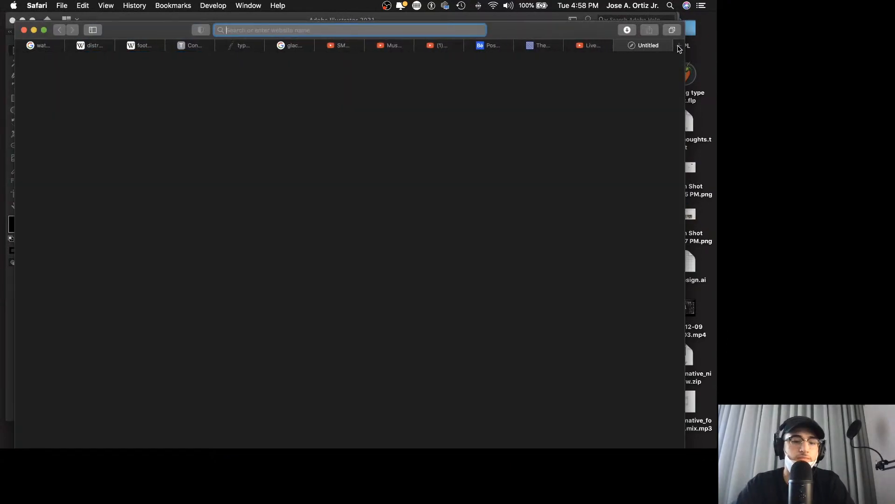
pyautogui.write('desective sikou')
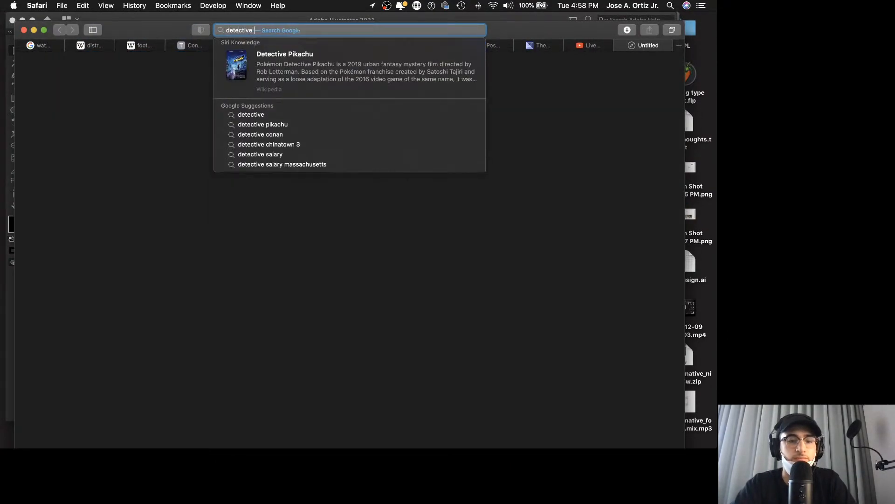
pyautogui.press('BackSpace')
pyautogui.press('BackSpace')
pyautogui.press('BackSpace')
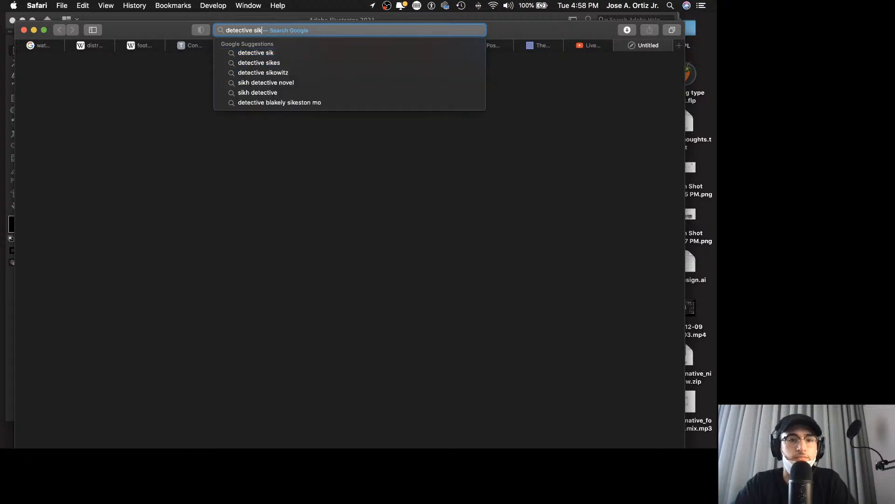
pyautogui.write('lough')
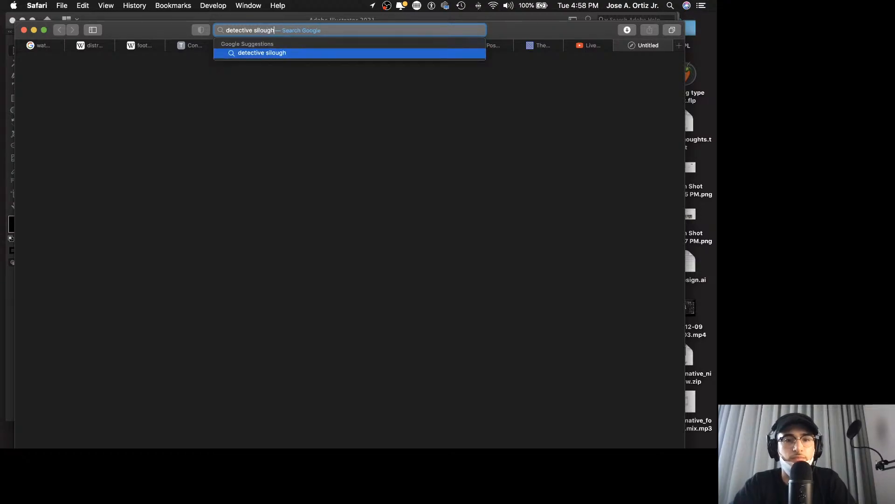
pyautogui.press('BackSpace')
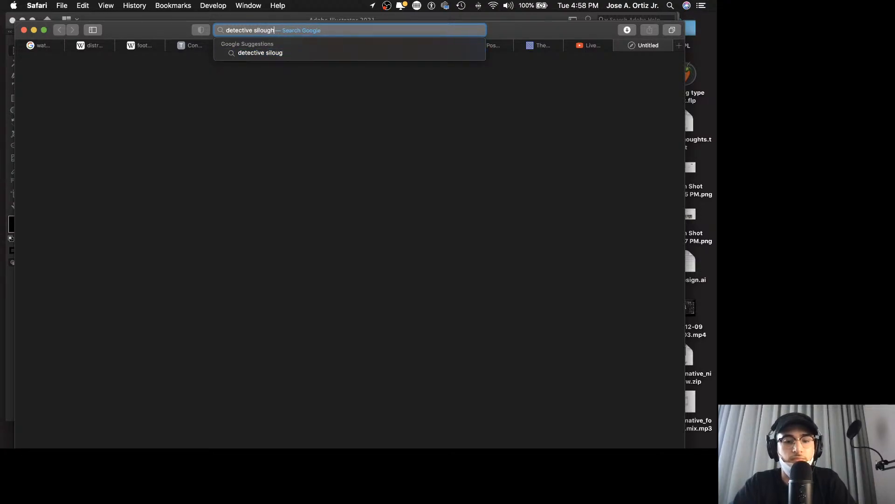
pyautogui.write('ette')
pyautogui.press('Return')
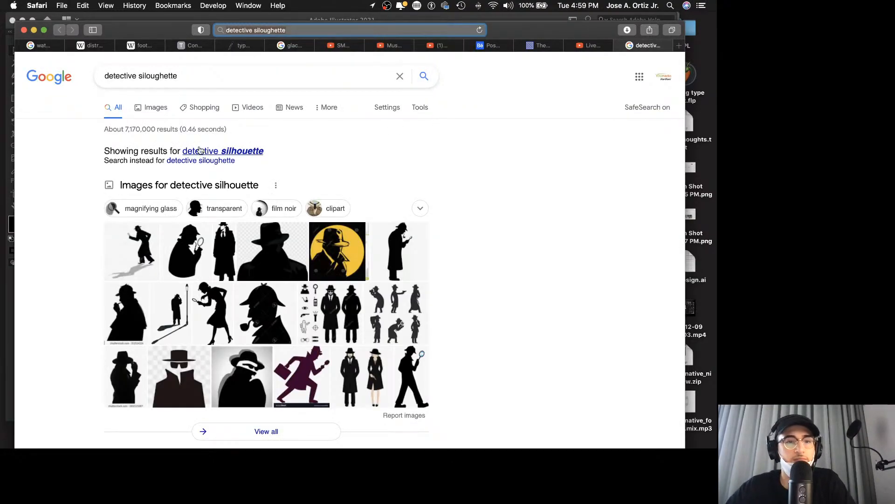
pyautogui.click(145, 103)
# Step: Check the live stream dashboard briefly, return to the detective silhouette image results and browse them for reference
pyautogui.click(597, 45)
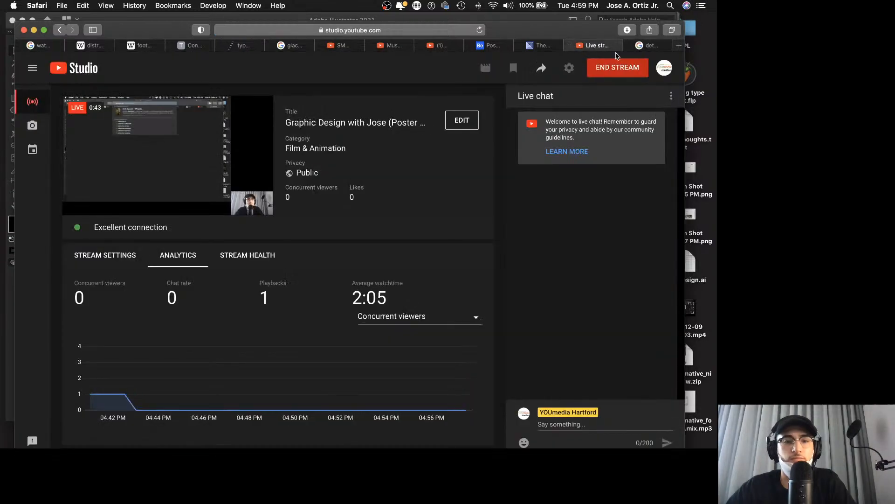
pyautogui.click(648, 46)
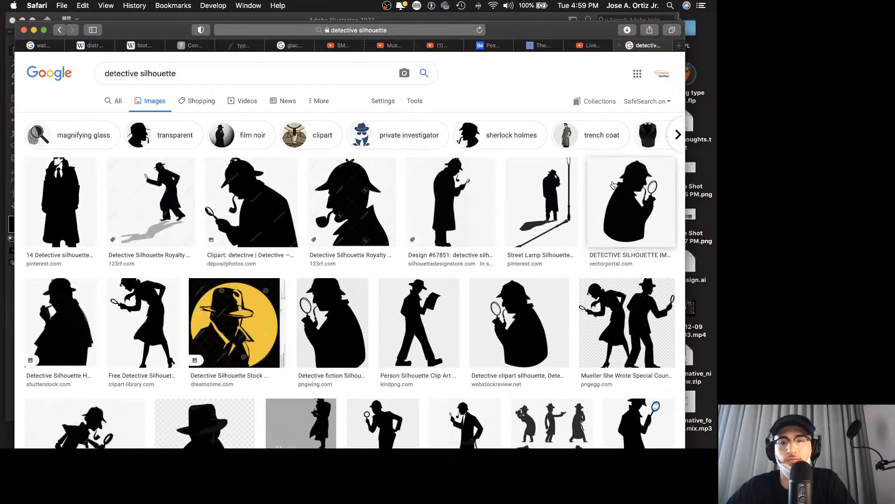
pyautogui.scroll(-2, 625, 208)
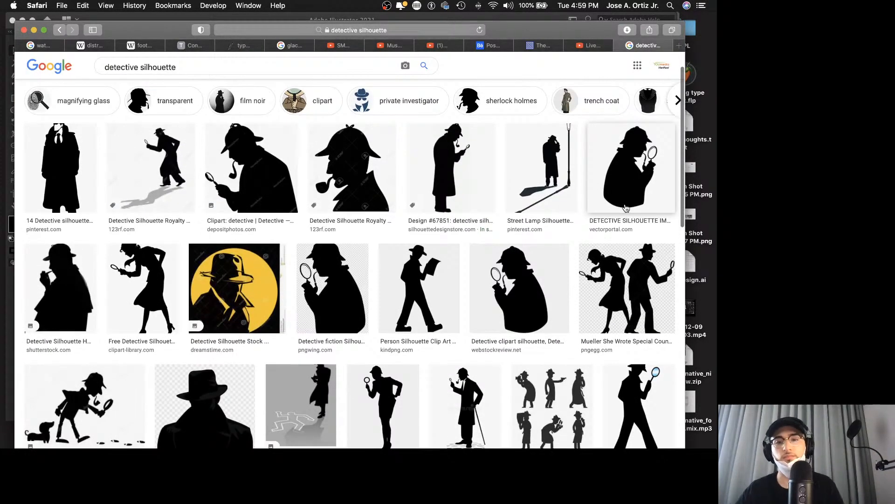
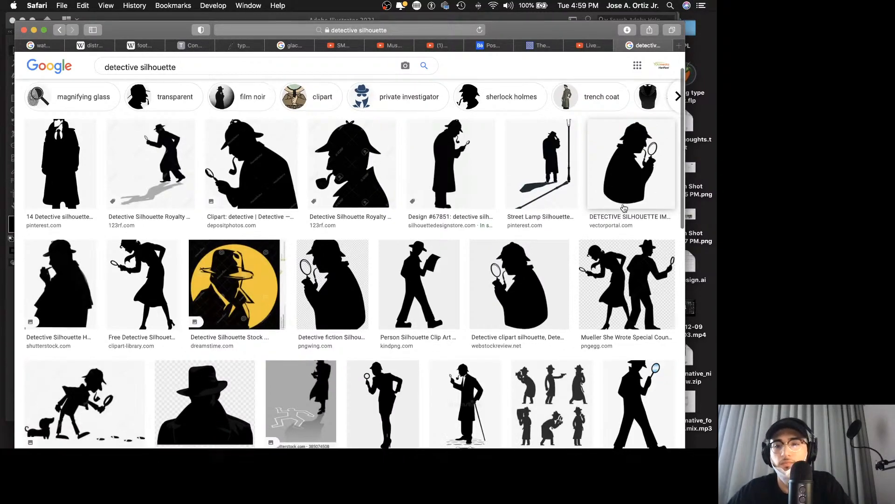
# Step: Browse the detective silhouette results for a usable figure, previewing the Vectorportal one holding a magnifying glass
pyautogui.click(626, 206)
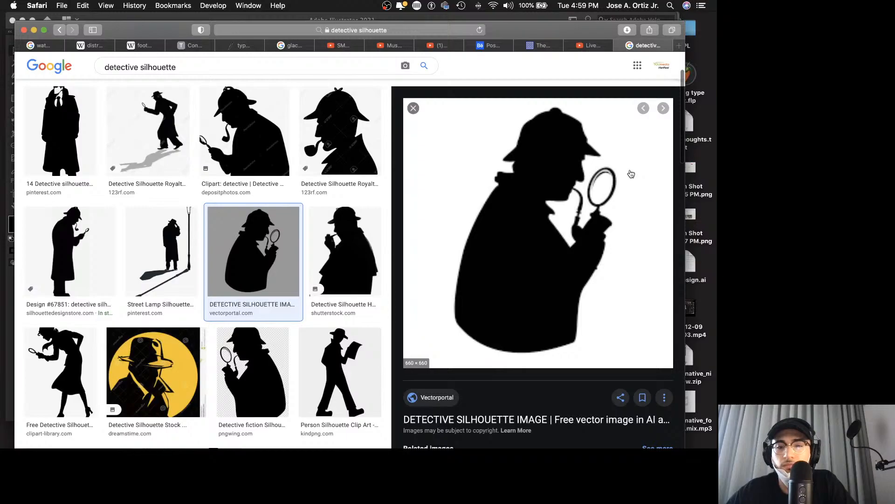
pyautogui.click(414, 109)
pyautogui.scroll(-5, 427, 177)
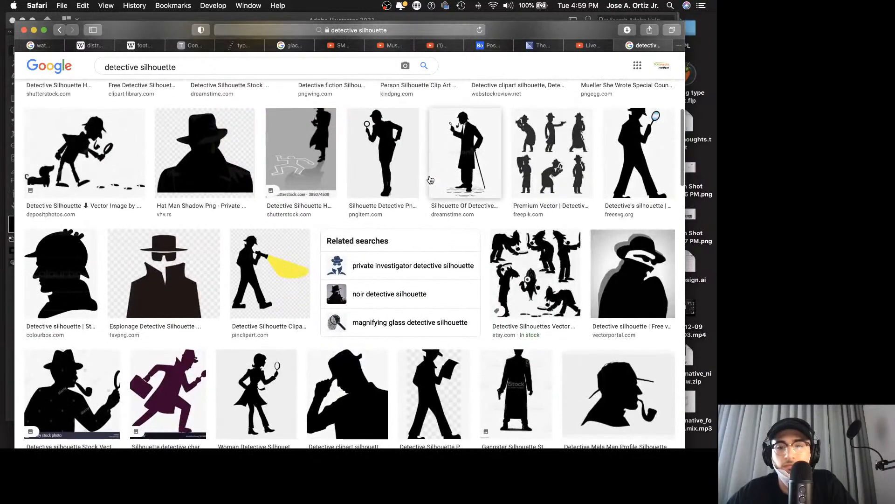
pyautogui.scroll(-2, 430, 180)
pyautogui.scroll(-2, 430, 180)
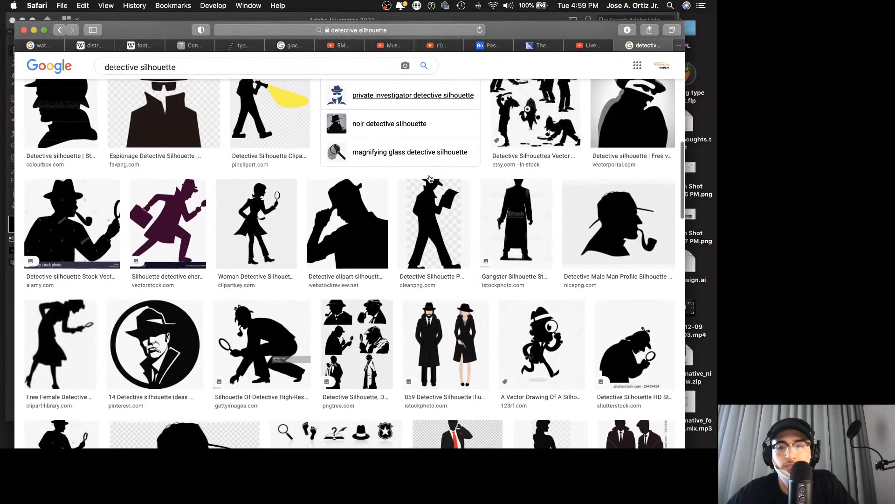
pyautogui.scroll(-2, 430, 179)
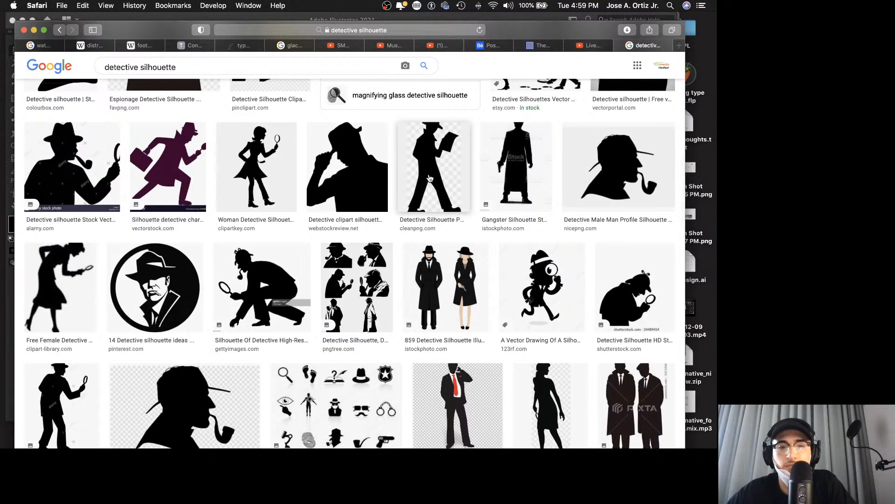
pyautogui.scroll(-2, 430, 178)
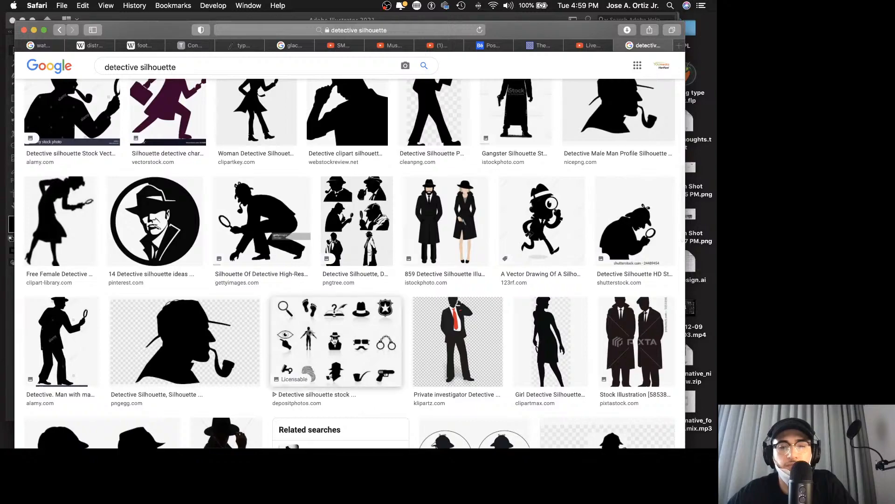
# Step: Copy the PNGEgg picture of the pipe-smoking detective's profile from the image results
pyautogui.click(151, 376)
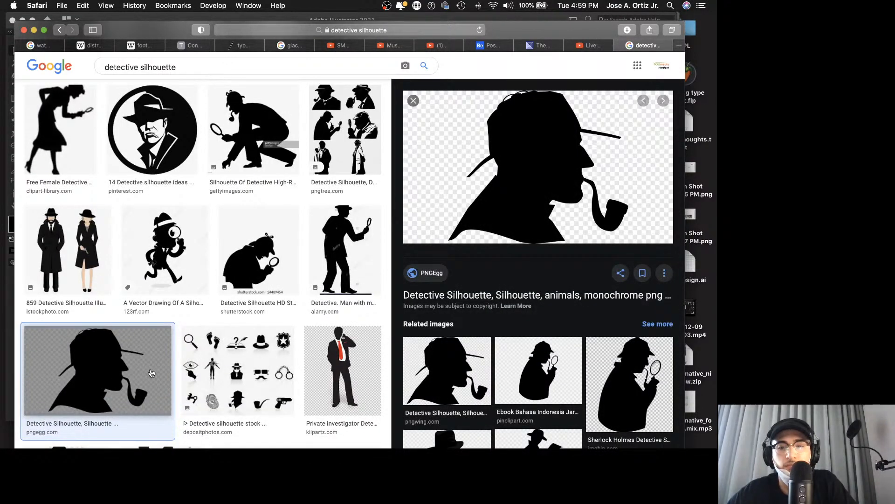
pyautogui.rightClick(573, 178)
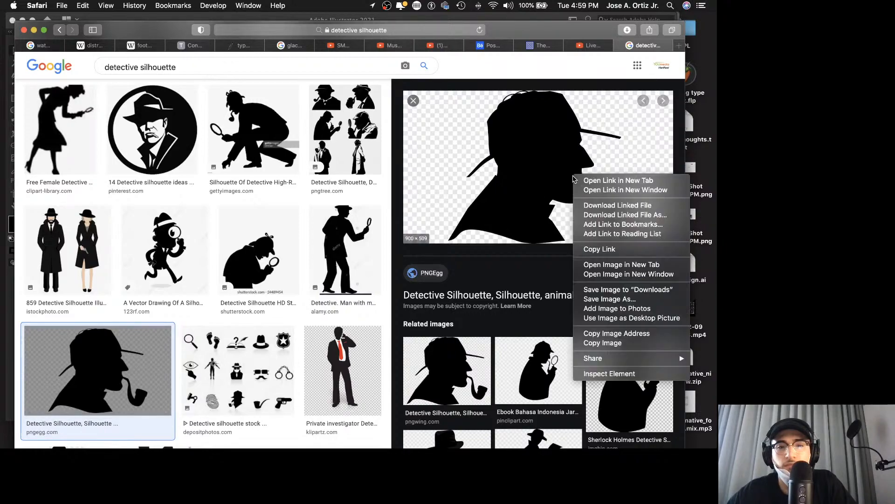
pyautogui.click(602, 344)
# Step: Compare the related silhouettes, previewing the Clip Art Library man in a hat and the PinClipart secret agent with sunglasses
pyautogui.scroll(-5, 513, 397)
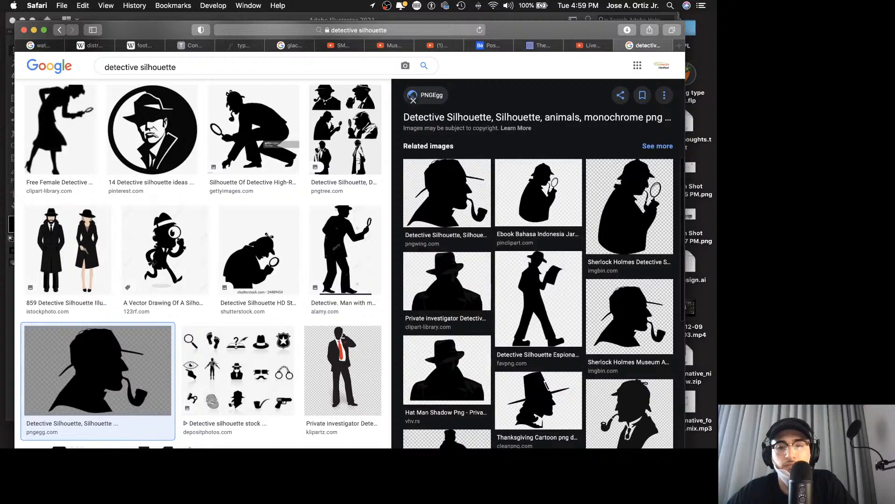
pyautogui.click(447, 288)
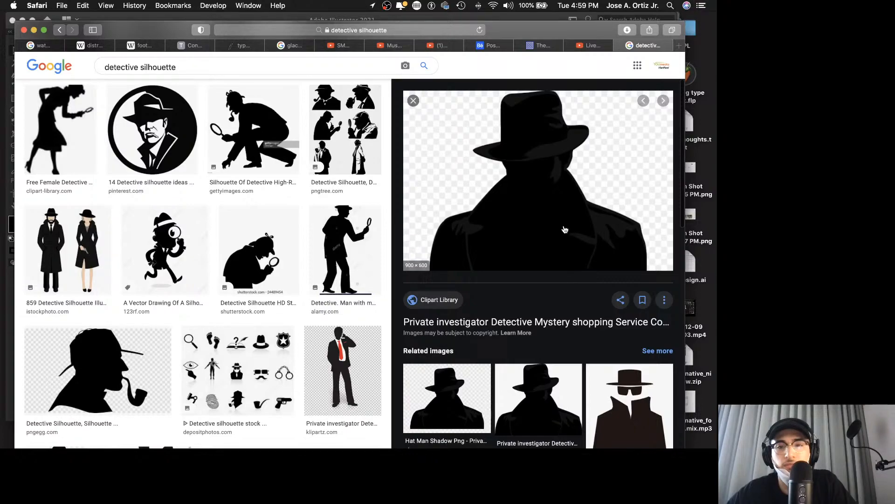
pyautogui.scroll(-5, 565, 230)
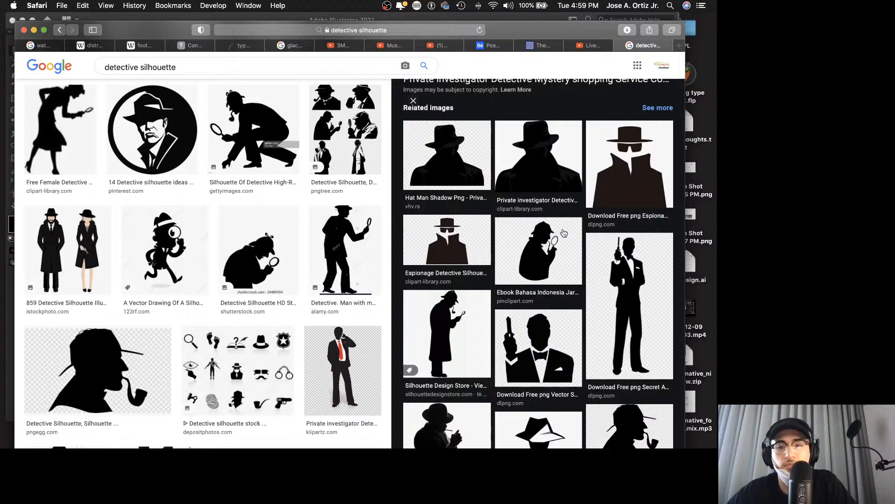
pyautogui.scroll(-4, 564, 232)
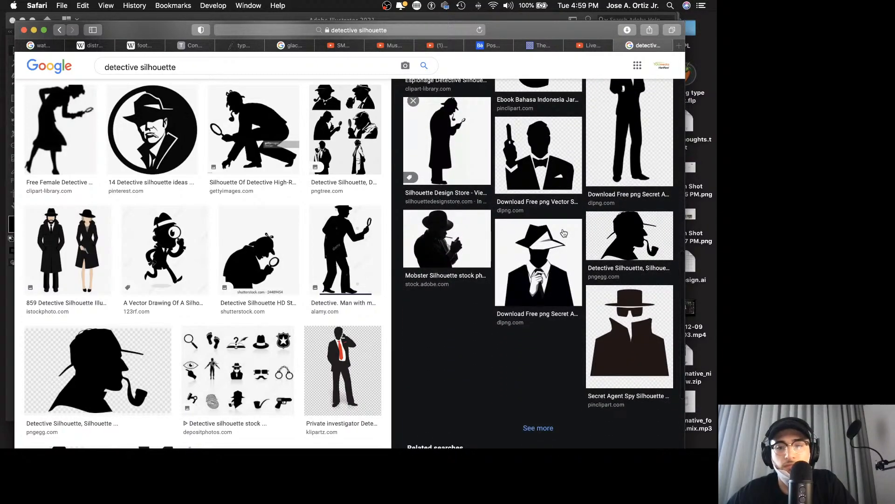
pyautogui.click(638, 320)
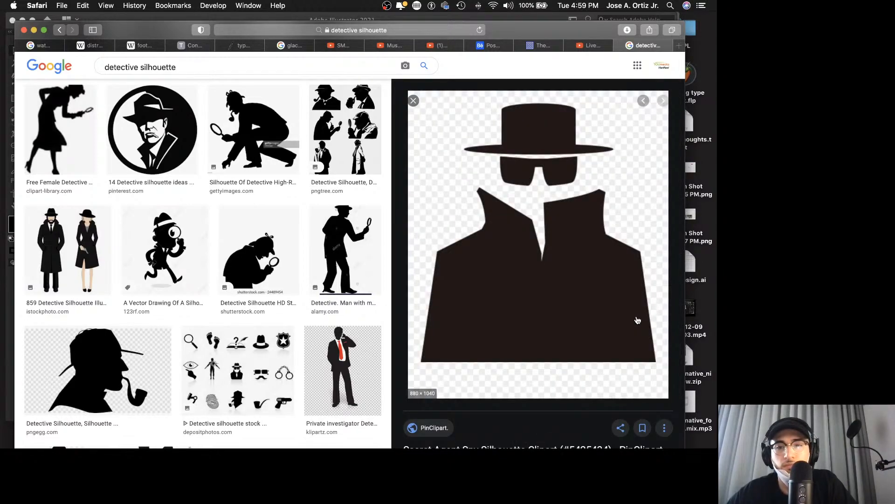
pyautogui.click(412, 101)
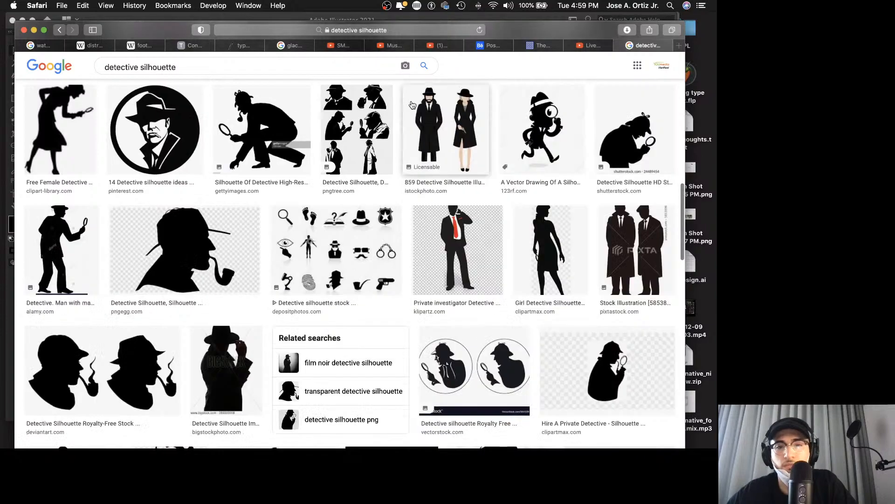
# Step: Copy the PNGEgg pipe-smoking detective image, switch to Illustrator and paste it beneath the poster lettering
pyautogui.click(234, 239)
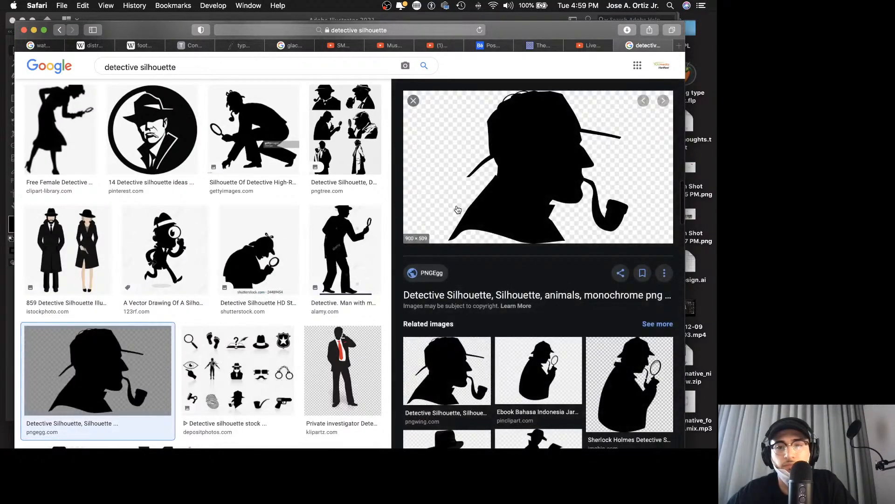
pyautogui.rightClick(491, 173)
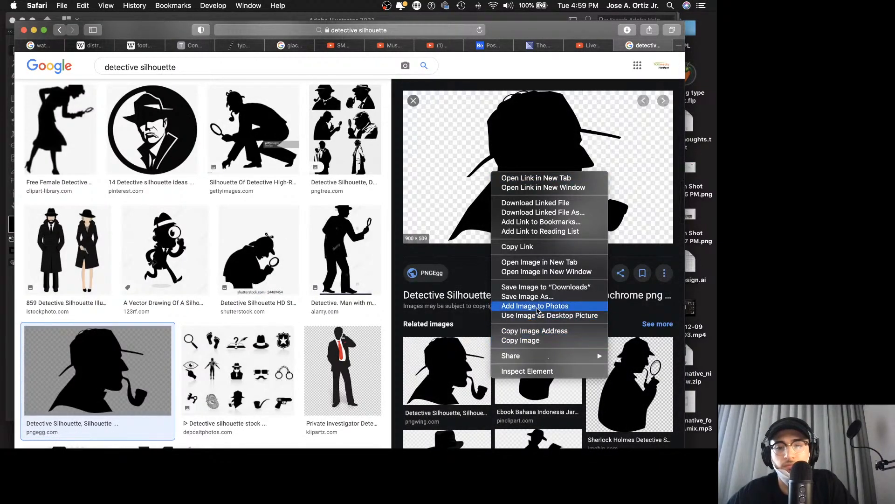
pyautogui.click(534, 341)
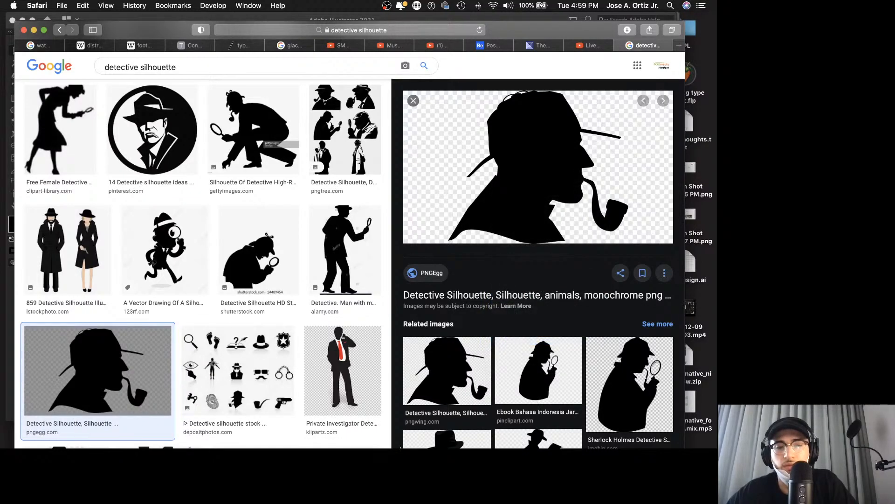
pyautogui.click(288, 439)
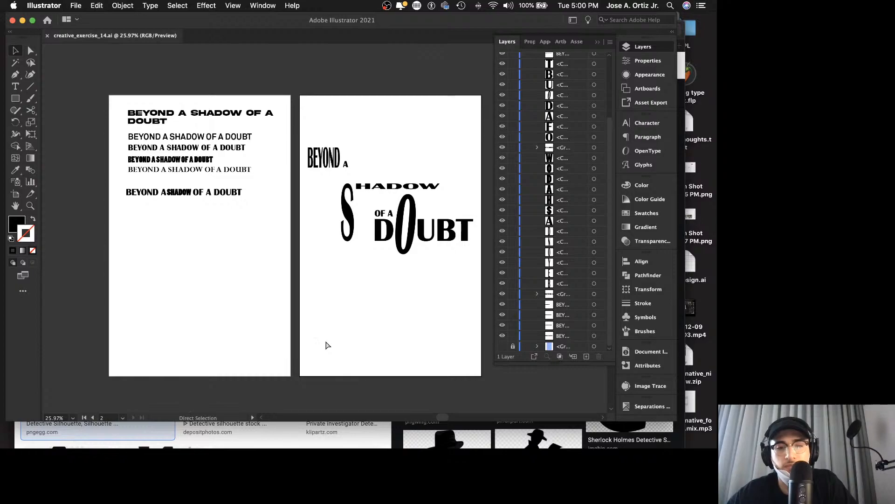
pyautogui.press('super+v')
pyautogui.moveTo(353, 270); pyautogui.dragTo(388, 340)
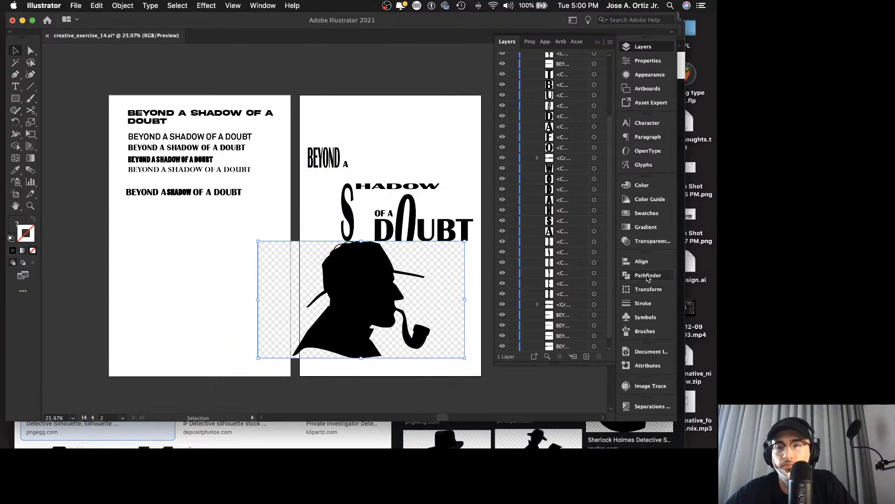
# Step: Try the Multiply blend mode on the pasted detective image and overlap it with the DOUBT lettering
pyautogui.click(653, 241)
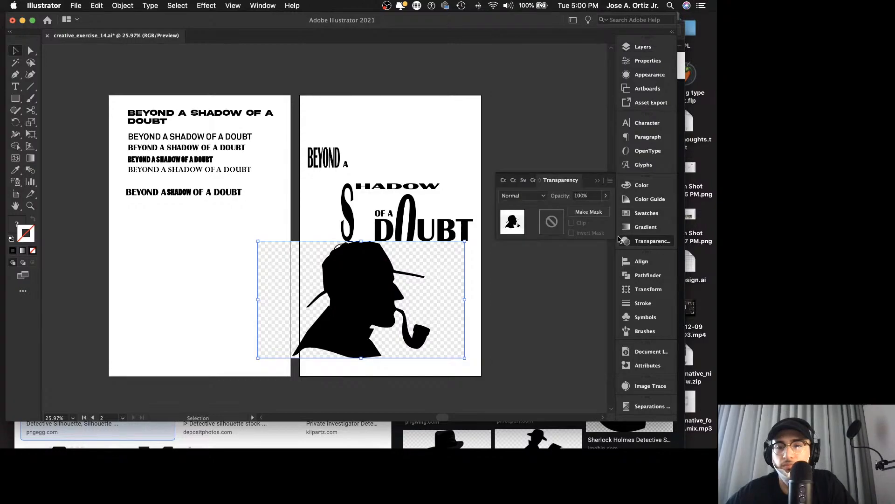
pyautogui.click(543, 196)
pyautogui.click(531, 233)
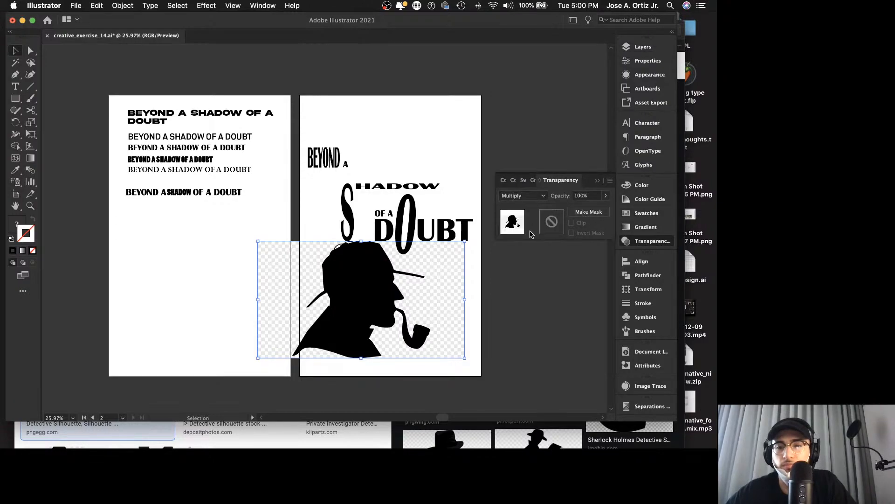
pyautogui.moveTo(415, 272); pyautogui.dragTo(428, 253)
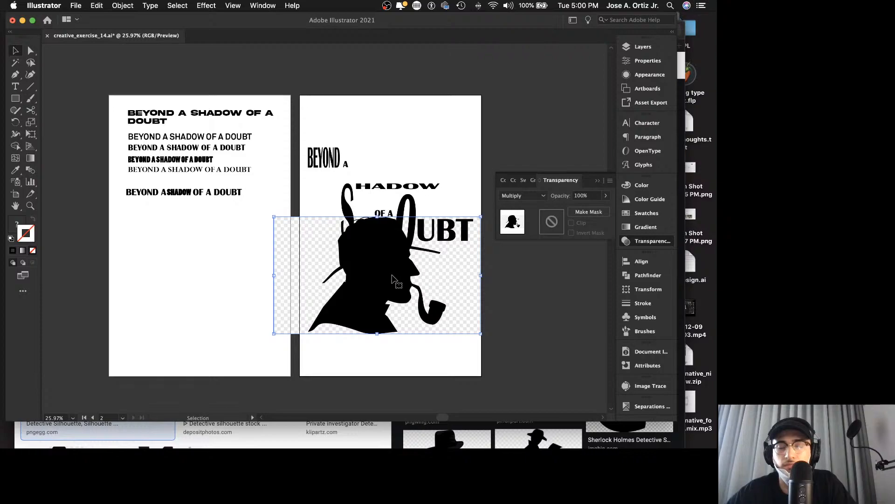
pyautogui.moveTo(391, 279); pyautogui.dragTo(394, 291)
# Step: Try the Screen and Soft Light blend modes on the detective image
pyautogui.click(523, 196)
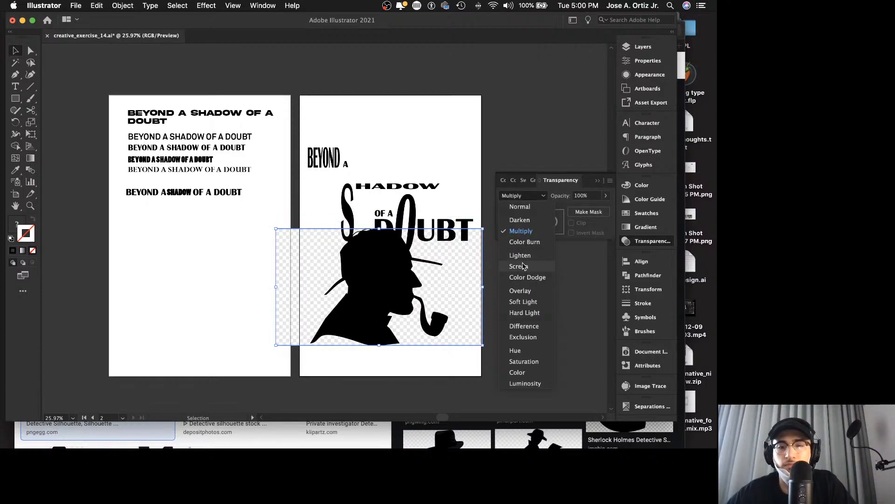
pyautogui.click(523, 266)
pyautogui.click(522, 196)
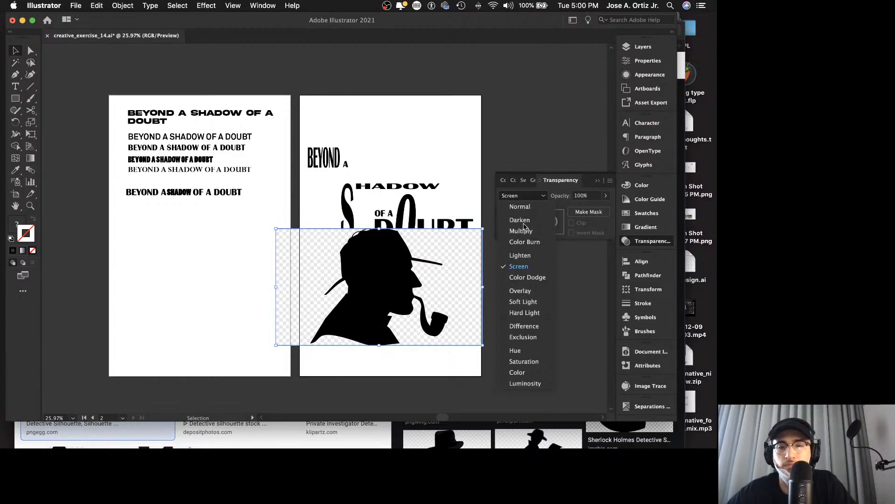
pyautogui.click(529, 305)
# Step: Move the detective image below the word DOUBT and set its blend mode back to Normal
pyautogui.moveTo(429, 288); pyautogui.dragTo(437, 316)
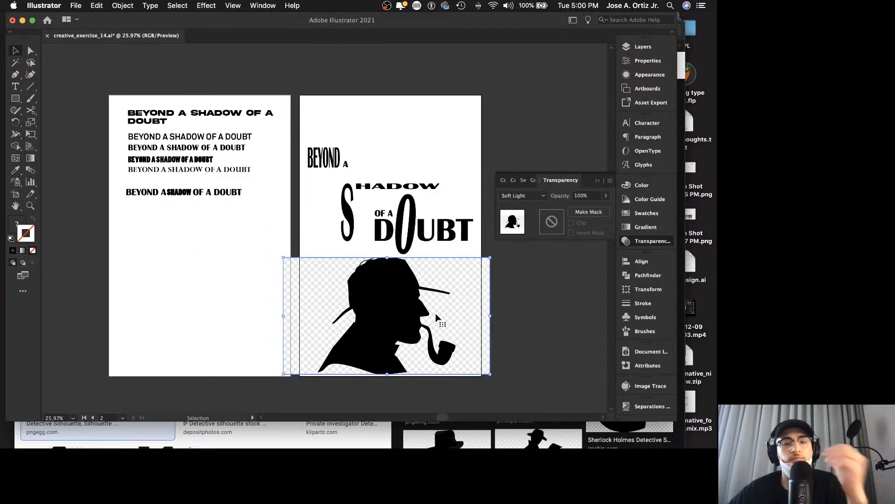
pyautogui.click(541, 196)
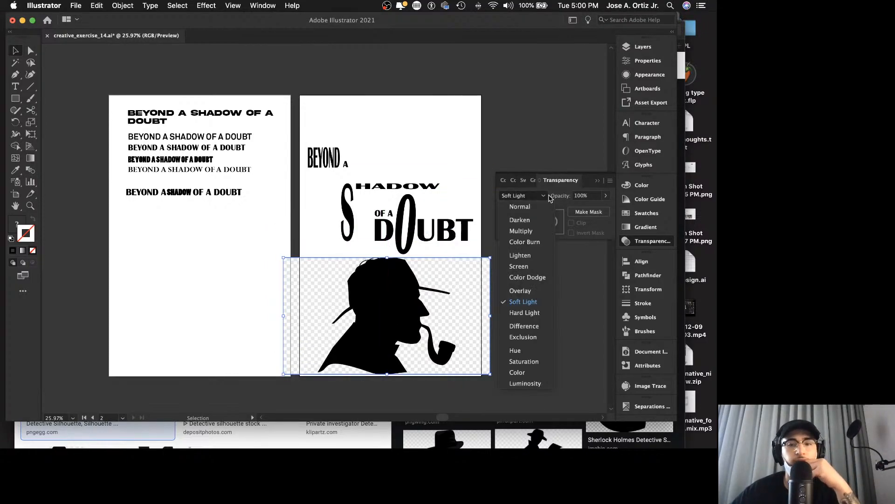
pyautogui.click(536, 206)
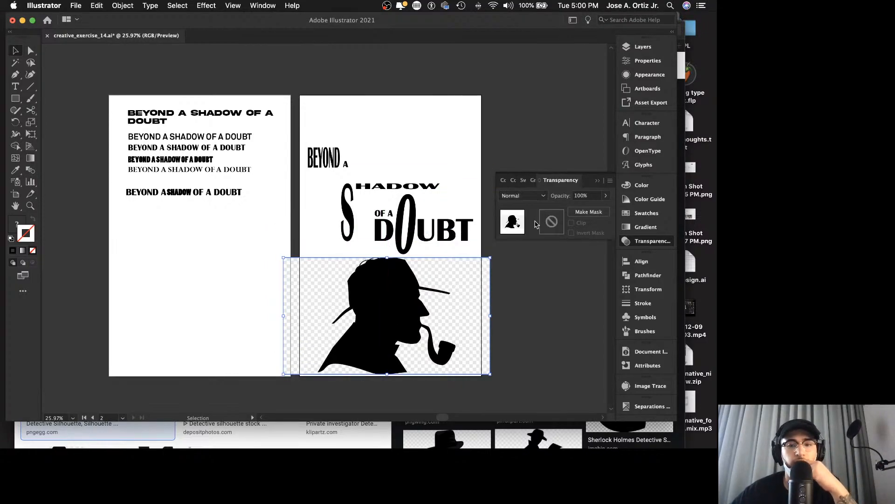
# Step: Image Trace the detective picture in black and white with Ignore White enabled, and inspect the previewed tracing up close
pyautogui.click(633, 390)
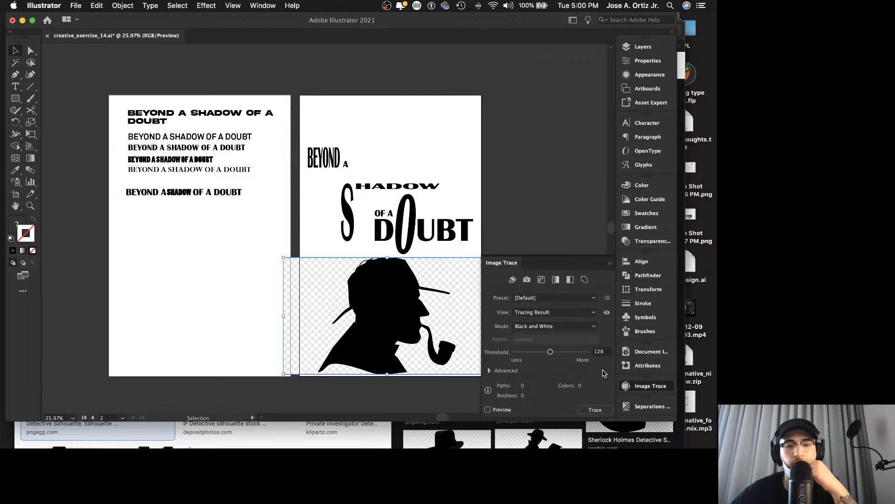
pyautogui.click(489, 371)
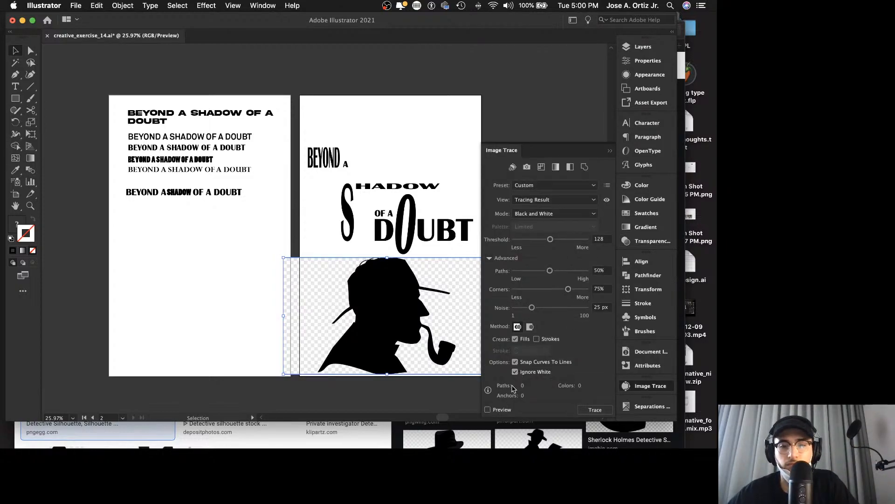
pyautogui.click(488, 410)
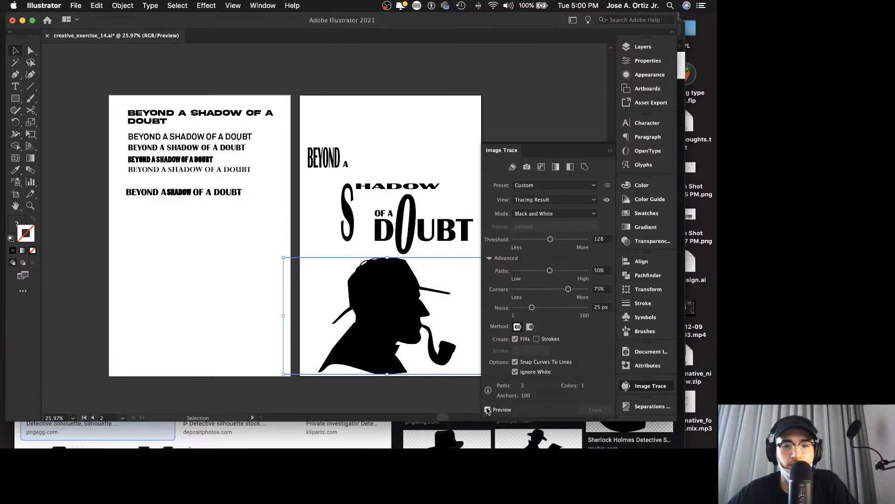
pyautogui.hscroll(3, 453, 351)
pyautogui.press('z')
pyautogui.moveTo(407, 346); pyautogui.dragTo(412, 323)
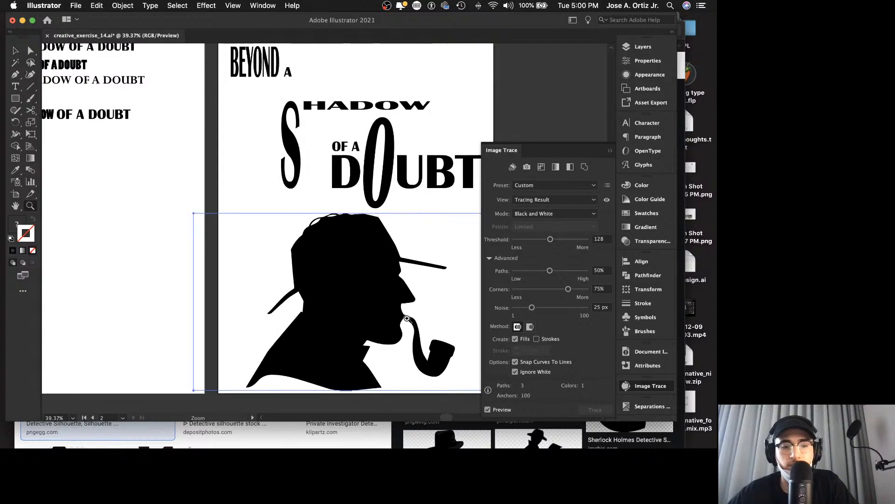
# Step: Move the traced detective silhouette slightly up so the hat meets the base of the elongated O, leaving it selected
pyautogui.press('v')
pyautogui.click(164, 253)
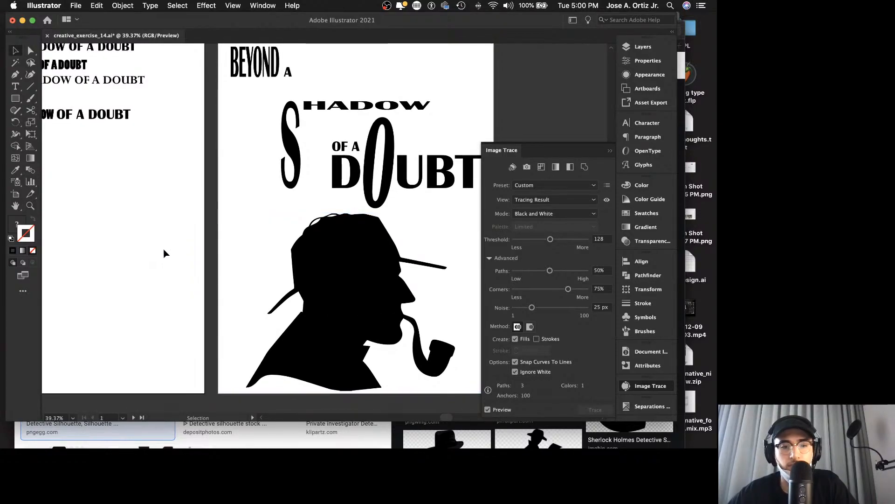
pyautogui.moveTo(204, 268); pyautogui.dragTo(206, 254)
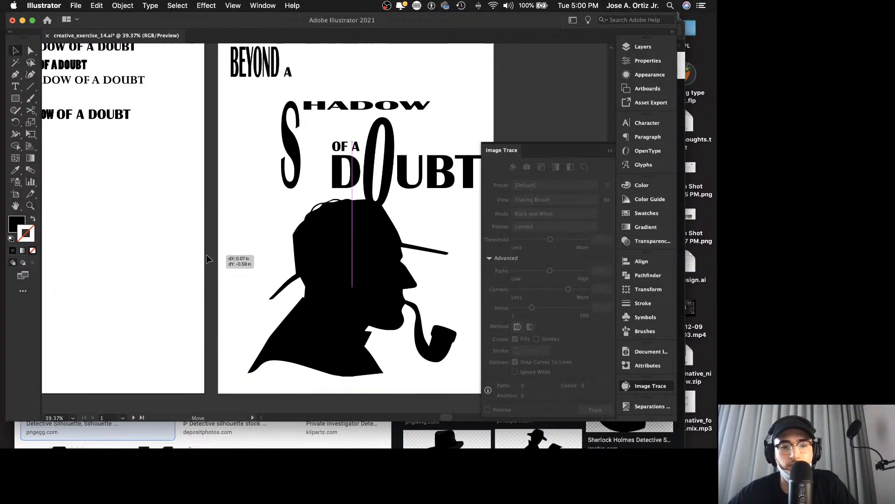
pyautogui.click(103, 223)
pyautogui.click(254, 300)
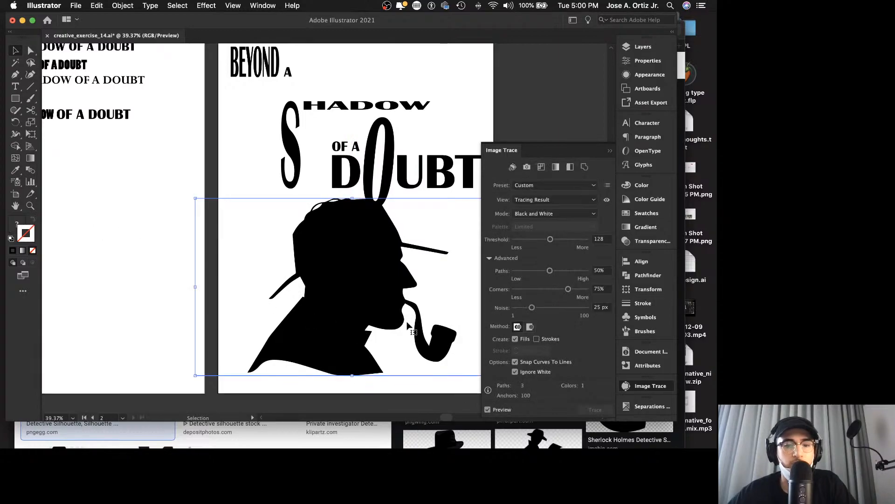
# Step: Expand the detective tracing into editable vector paths and deselect it
pyautogui.click(596, 409)
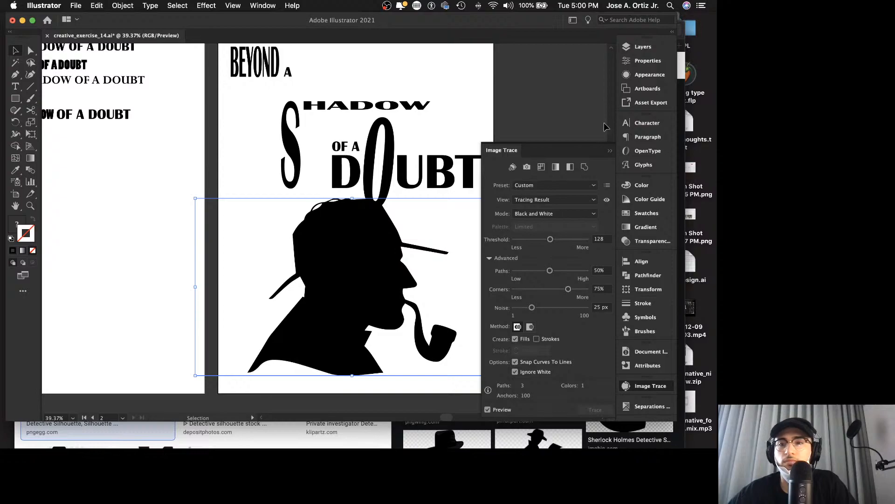
pyautogui.click(659, 60)
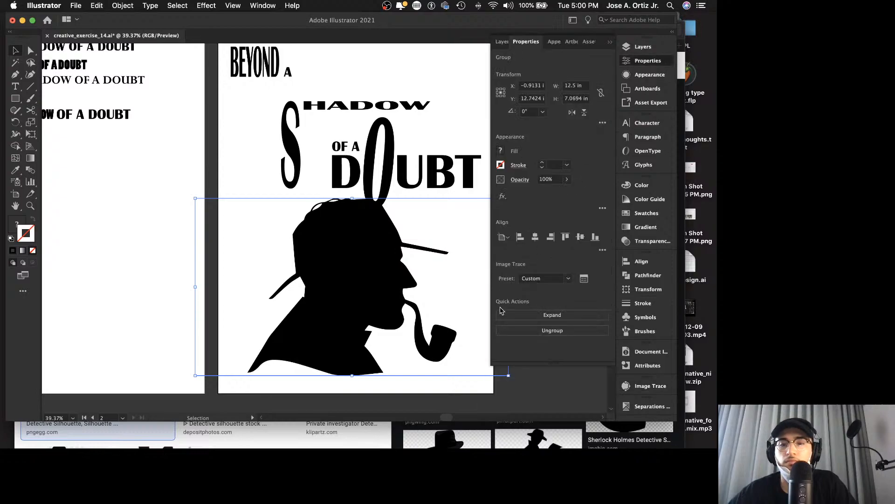
pyautogui.click(555, 315)
pyautogui.click(279, 177)
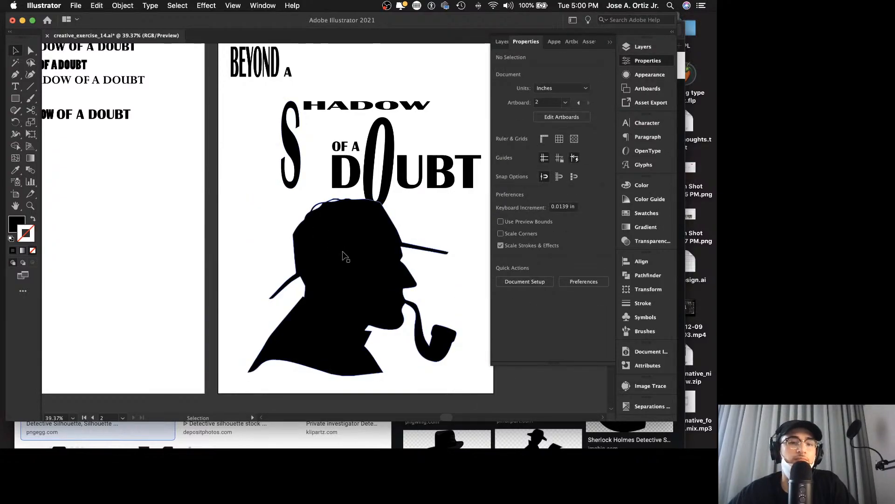
# Step: Move the expanded detective silhouette up over the title lettering so it overlaps BEYOND A, SHADOW and the start of DOUBT
pyautogui.moveTo(353, 262); pyautogui.dragTo(328, 270)
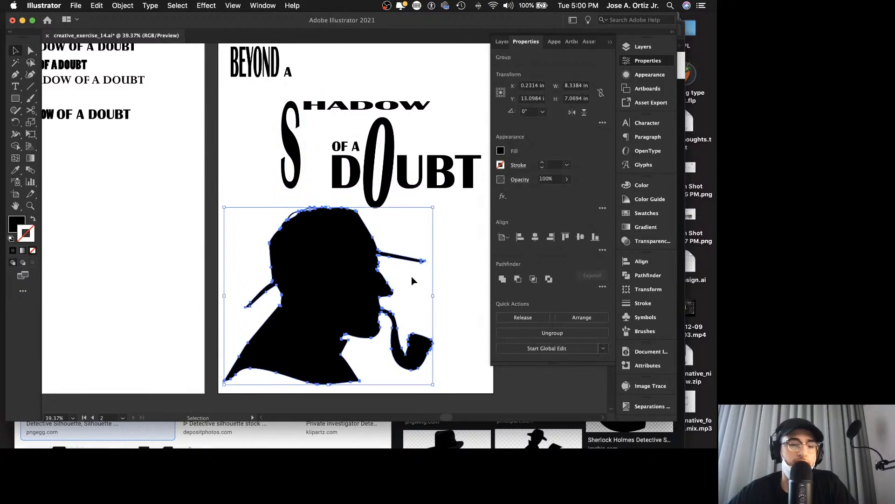
pyautogui.press('z')
pyautogui.moveTo(438, 267); pyautogui.dragTo(335, 153)
pyautogui.press('v')
pyautogui.click(455, 148)
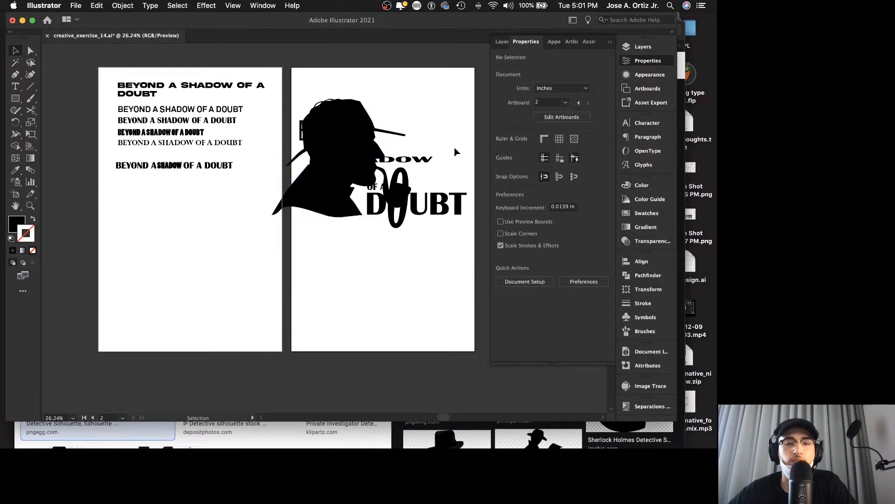
pyautogui.hscroll(2, 454, 148)
pyautogui.moveTo(392, 160); pyautogui.dragTo(440, 168)
pyautogui.press('super+z')
# Step: Send the detective silhouette to the back, behind all the lettering in Layer 1
pyautogui.click(324, 162)
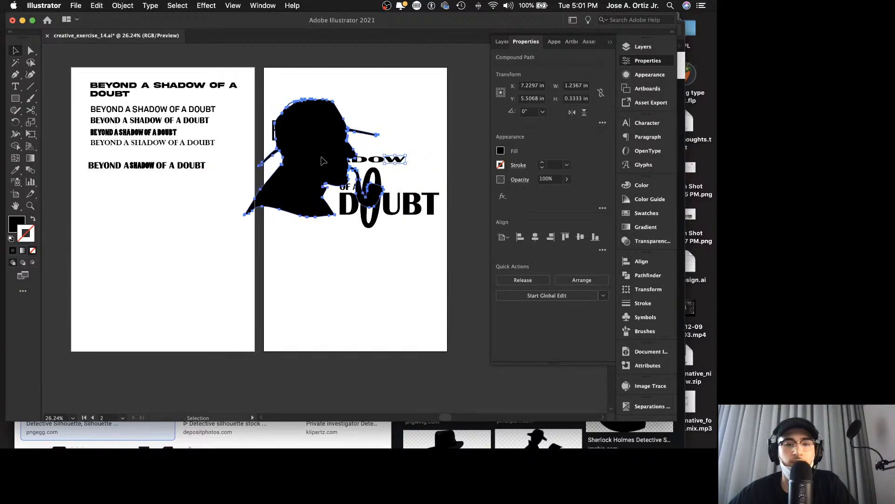
pyautogui.click(650, 48)
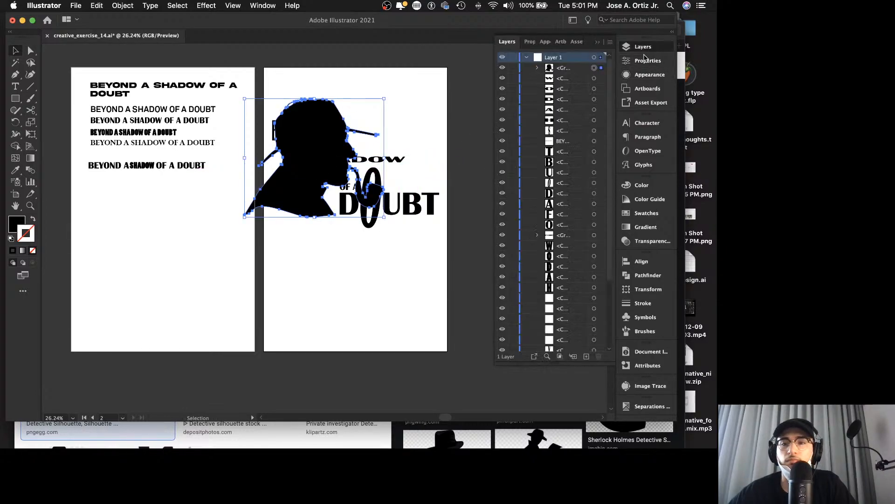
pyautogui.rightClick(308, 125)
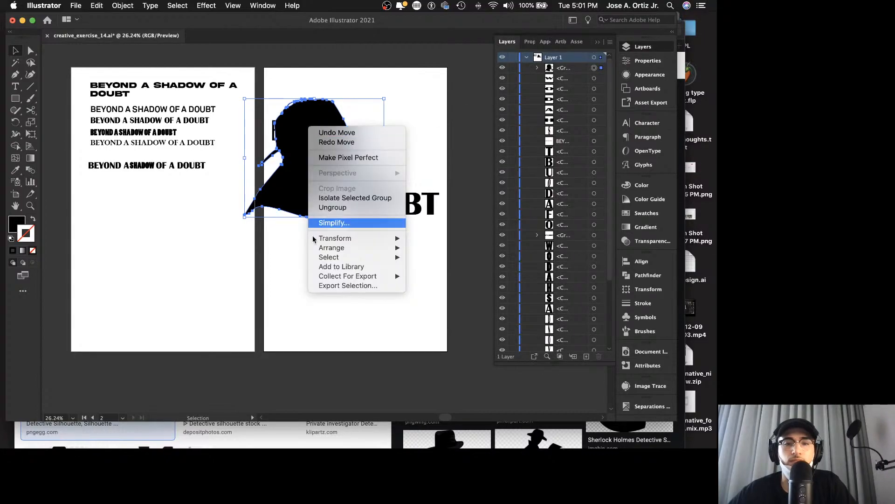
pyautogui.moveTo(368, 247)
pyautogui.click(448, 277)
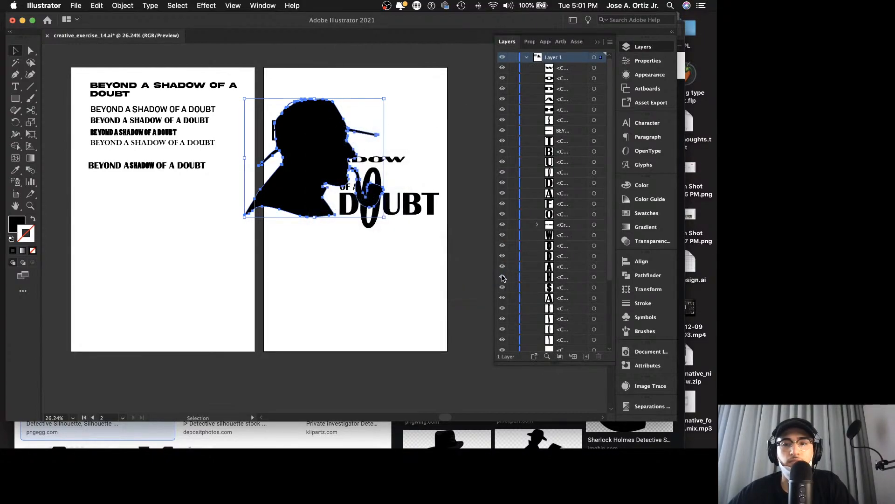
pyautogui.scroll(-5, 536, 299)
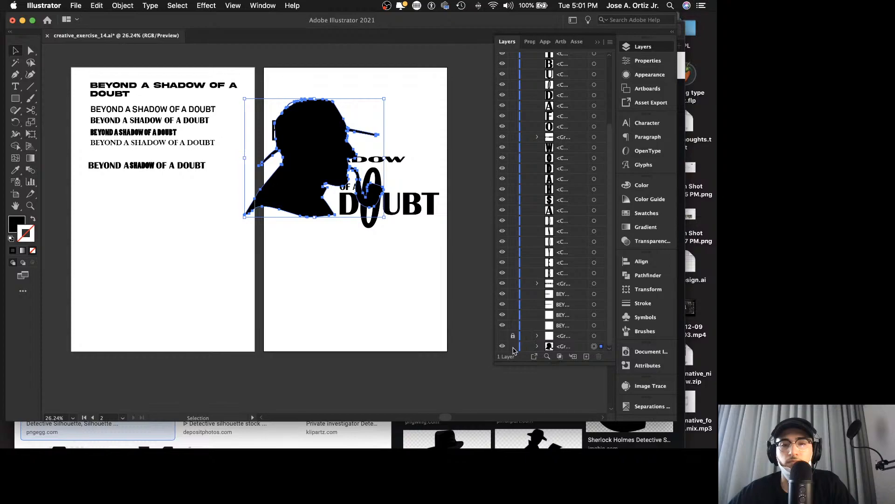
# Step: Select the letters N, D, A, S, H and A over the silhouette, and lock the silhouette group to exclude it
pyautogui.click(376, 283)
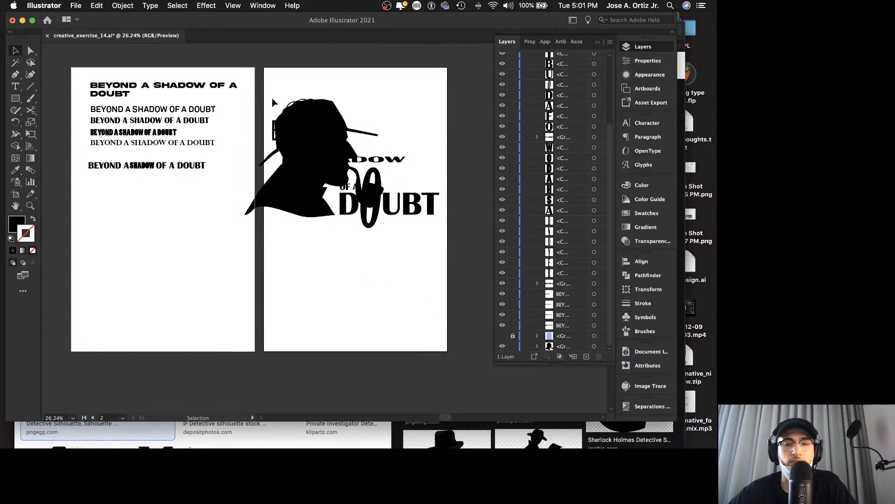
pyautogui.moveTo(295, 98); pyautogui.dragTo(344, 164)
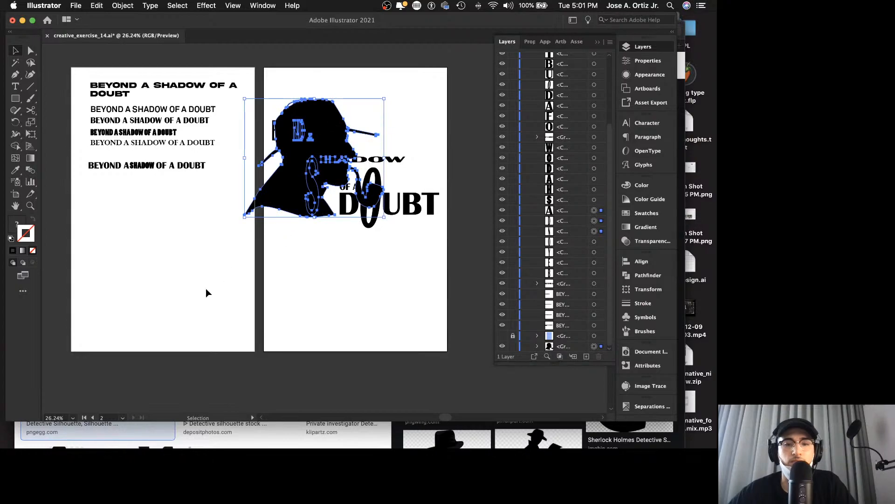
pyautogui.click(513, 346)
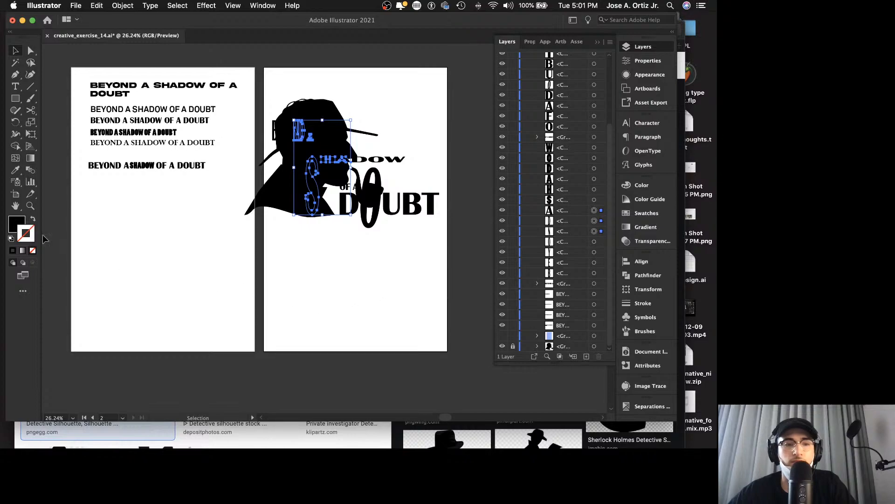
# Step: Fill the selected letters over the silhouette with white, FFFFFF
pyautogui.doubleClick(18, 225)
pyautogui.moveTo(340, 222); pyautogui.dragTo(315, 211)
pyautogui.moveTo(378, 233); pyautogui.dragTo(312, 211)
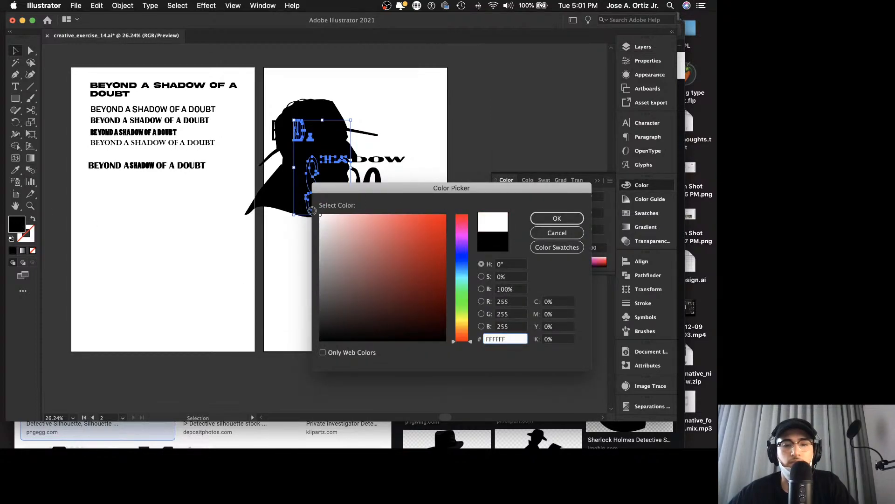
pyautogui.click(557, 218)
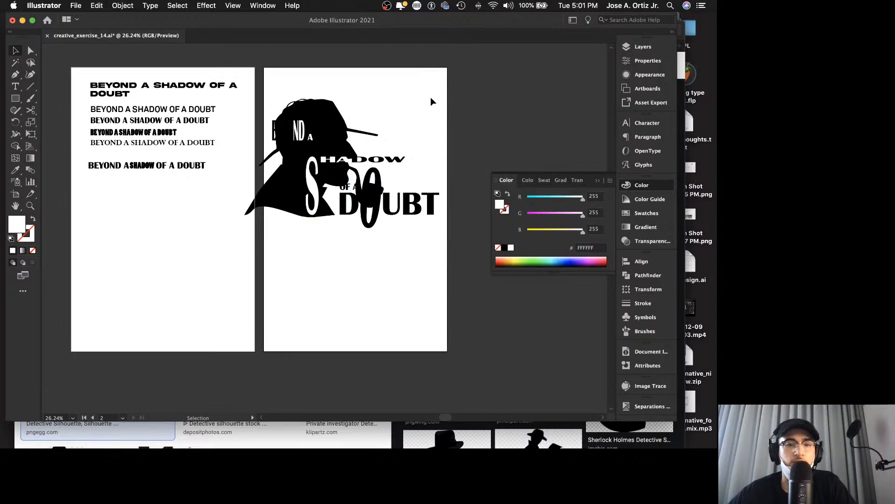
# Step: Fill the O of the word OF, where it meets the silhouette, with white, FFFFFF
pyautogui.press('z')
pyautogui.moveTo(280, 143); pyautogui.dragTo(373, 129)
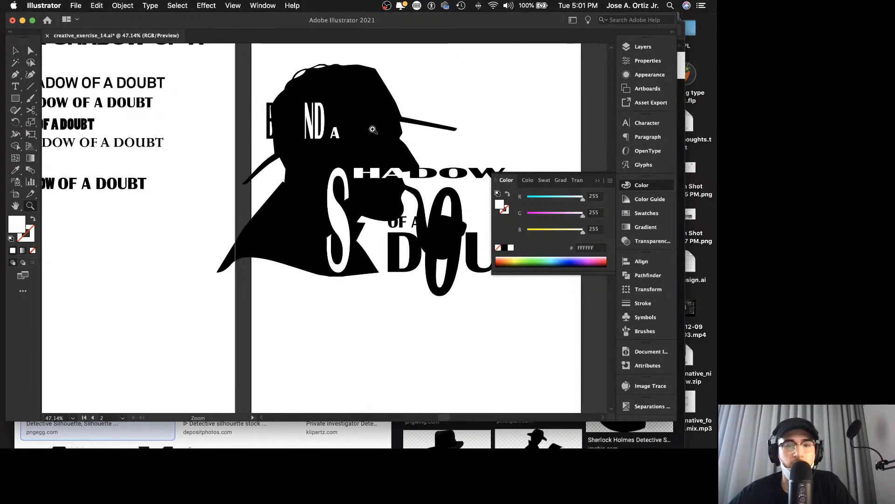
pyautogui.hscroll(3, 396, 117)
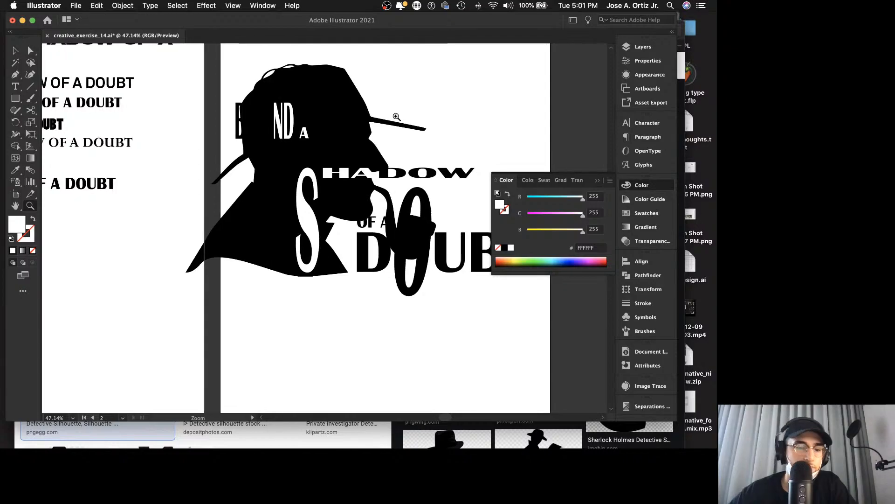
pyautogui.moveTo(281, 170); pyautogui.dragTo(316, 156)
pyautogui.hscroll(2, 317, 155)
pyautogui.press('v')
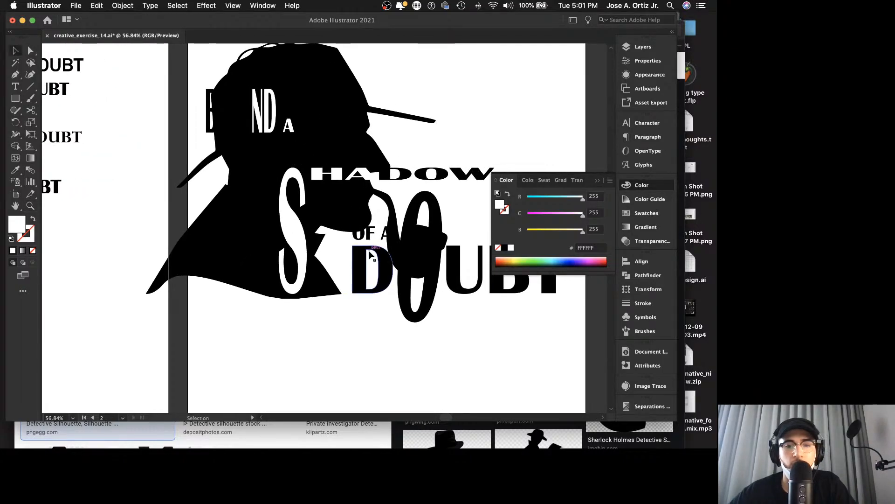
pyautogui.click(361, 235)
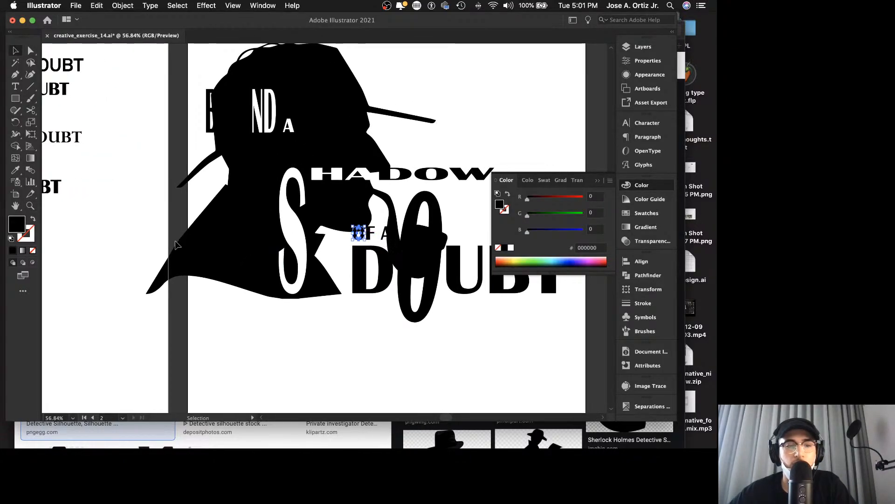
pyautogui.doubleClick(32, 228)
pyautogui.moveTo(322, 216); pyautogui.dragTo(311, 211)
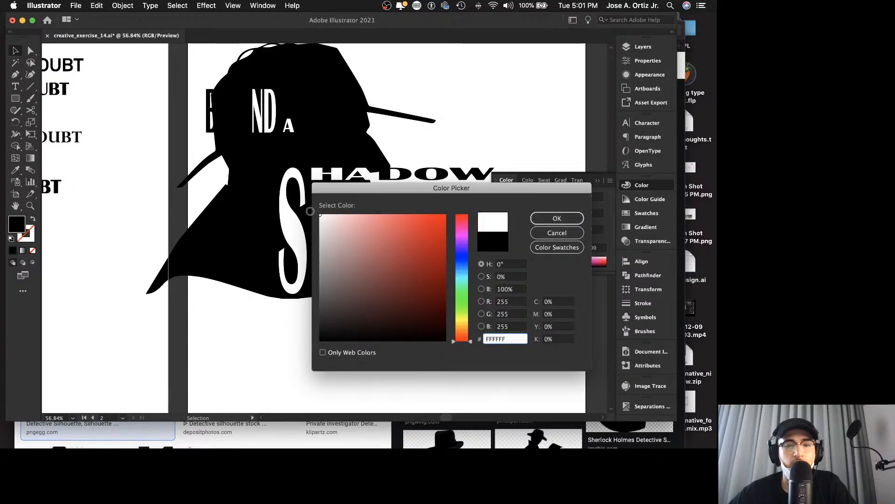
pyautogui.click(537, 219)
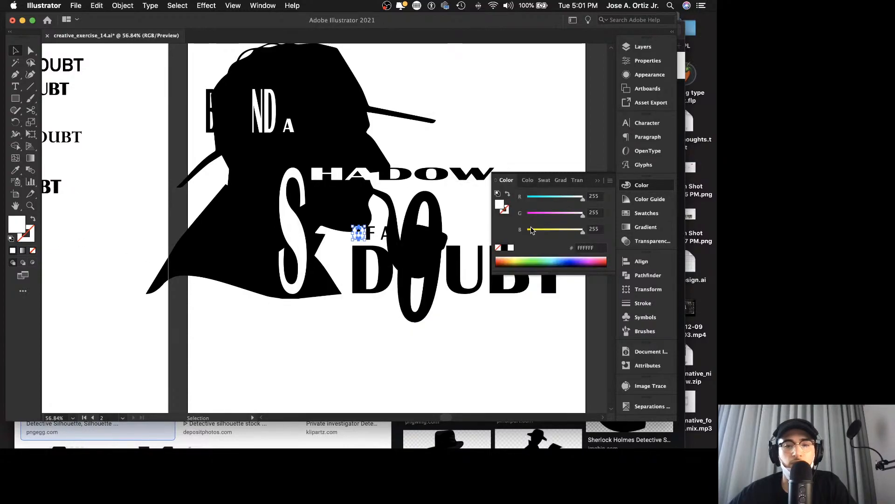
pyautogui.click(533, 155)
pyautogui.hscroll(3, 533, 156)
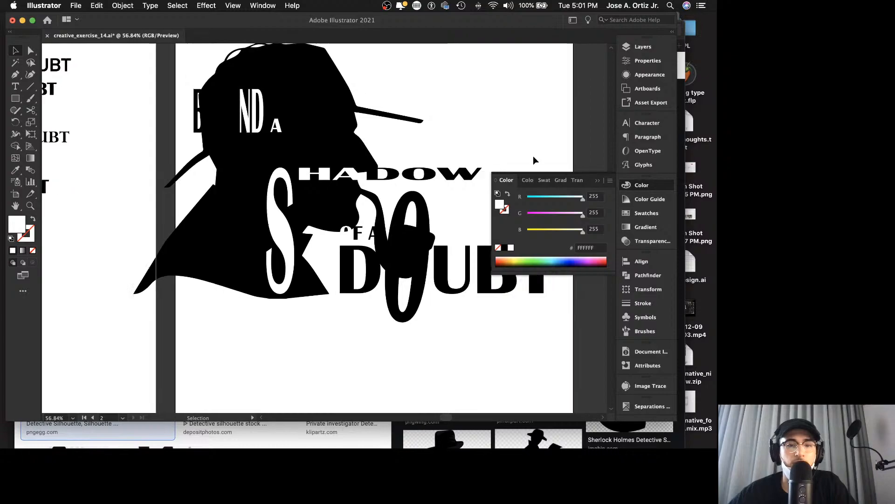
# Step: Try a white FFFFFF fill on the elongated O of DOUBT
pyautogui.hscroll(1, 533, 156)
pyautogui.scroll(1, 532, 156)
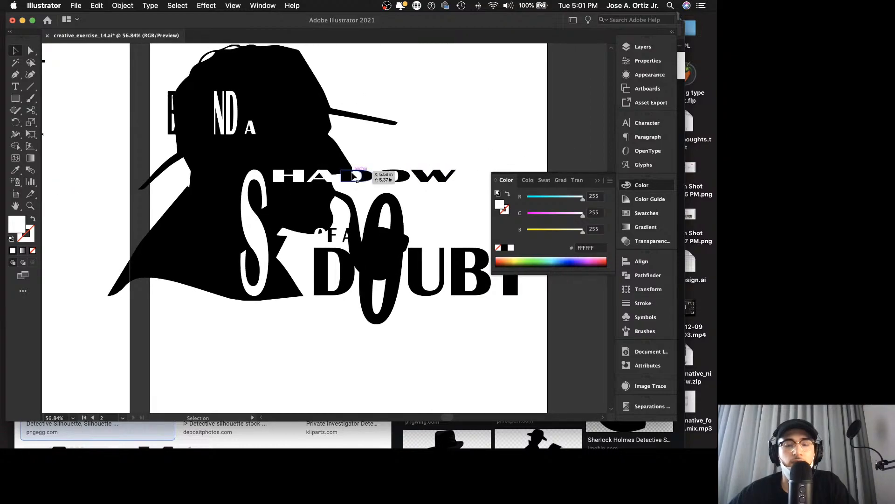
pyautogui.click(373, 252)
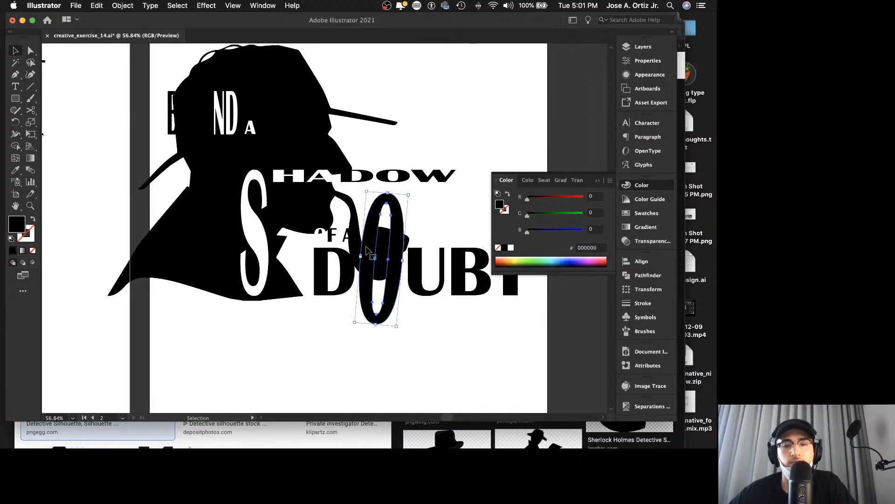
pyautogui.doubleClick(21, 229)
pyautogui.write('FFFFFF')
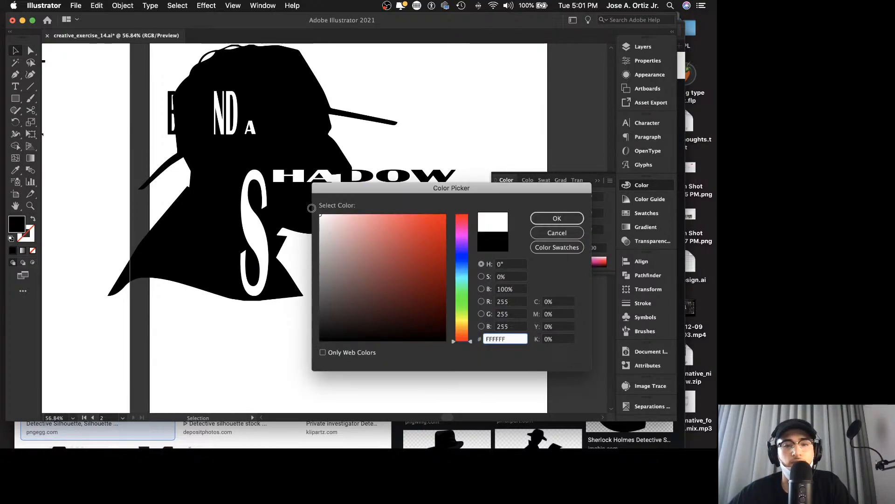
pyautogui.click(557, 218)
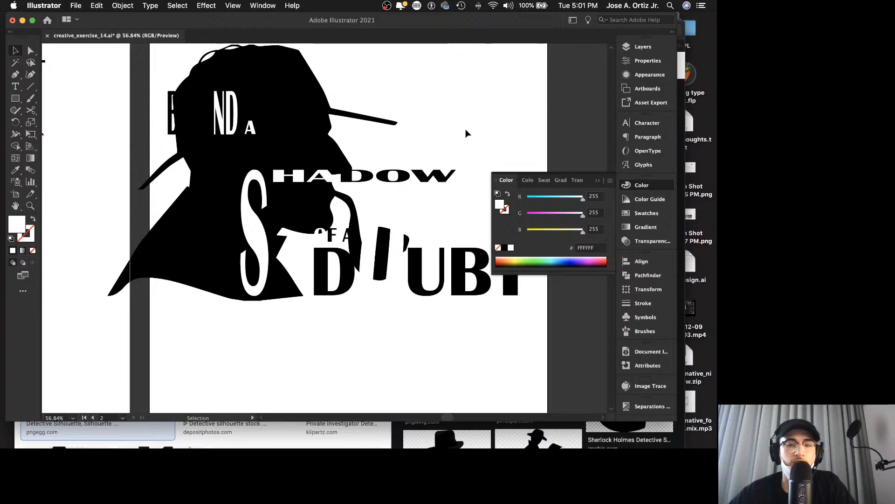
pyautogui.press('super+z')
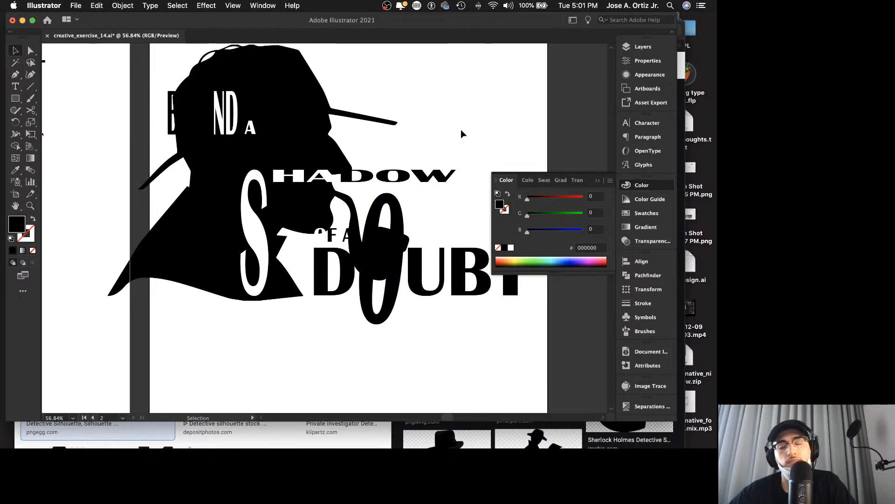
# Step: Examine up close where the pipe overlaps the elongated O of DOUBT
pyautogui.press('z')
pyautogui.moveTo(324, 223); pyautogui.dragTo(449, 218)
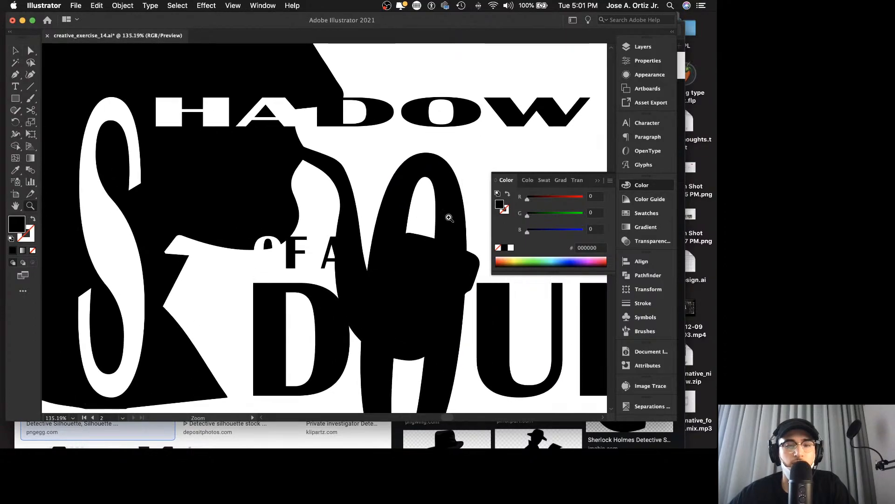
pyautogui.scroll(-2, 449, 215)
pyautogui.press('v')
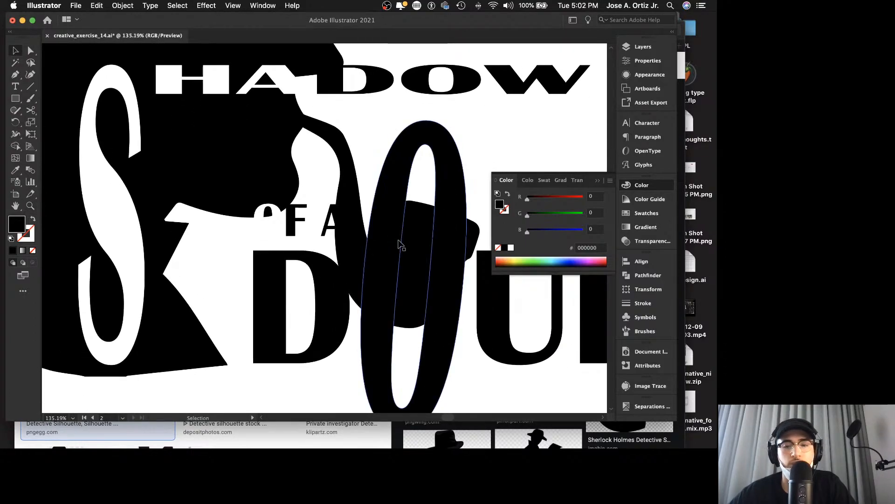
pyautogui.press('z')
pyautogui.moveTo(373, 209); pyautogui.dragTo(297, 212)
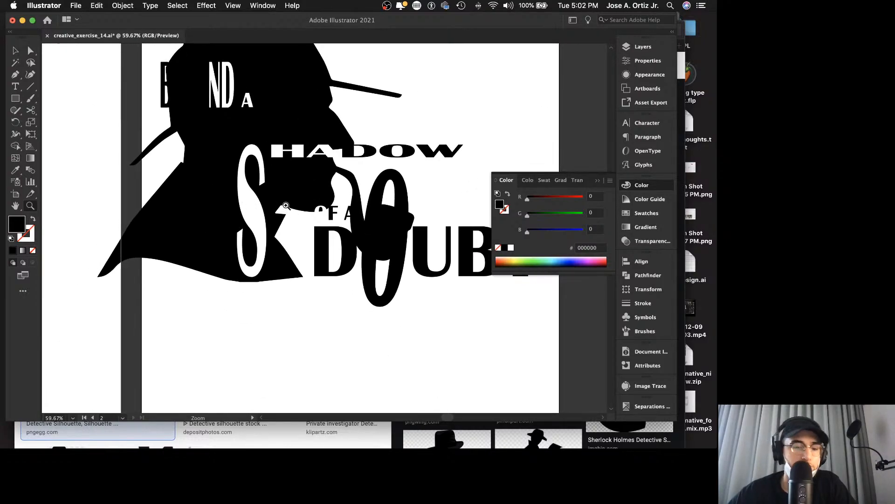
# Step: Fill the E, Y and O of BEYOND with white, FFFFFF, over the detective's hat
pyautogui.press('b')
pyautogui.press('v')
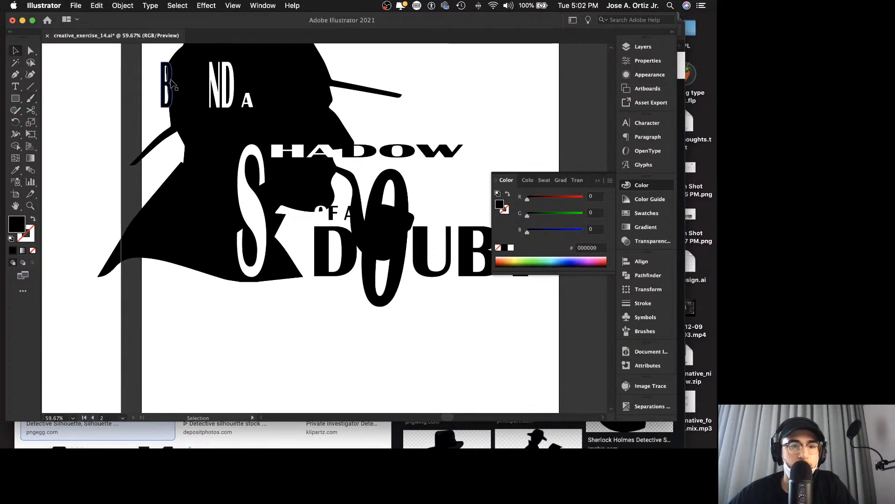
pyautogui.click(178, 86)
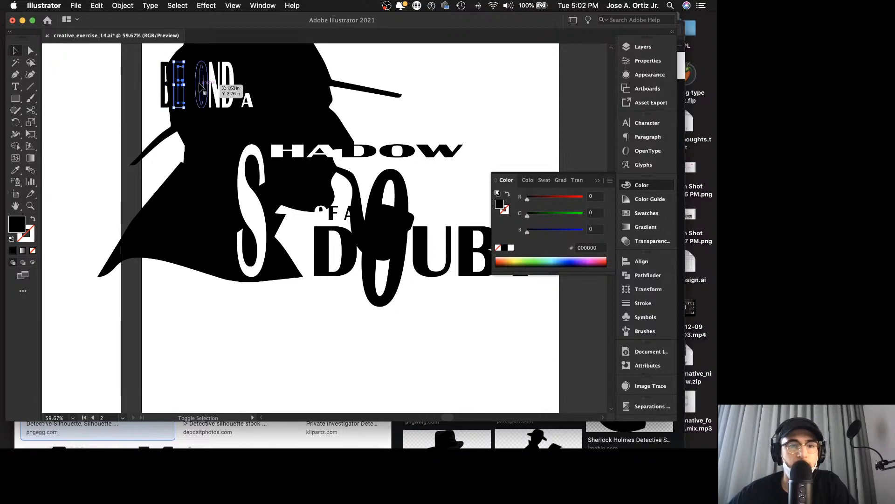
pyautogui.keyDown('shift'); pyautogui.click(198, 87); pyautogui.keyUp('shift')
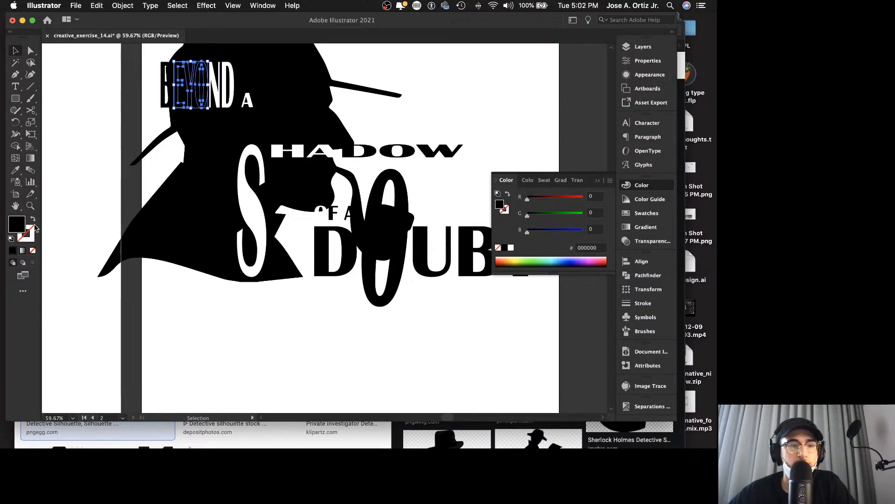
pyautogui.doubleClick(17, 224)
pyautogui.write('FFFFFF')
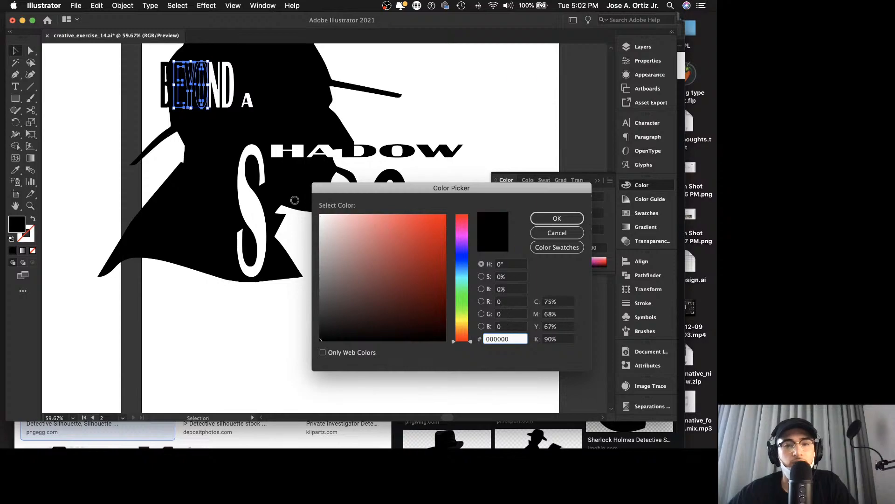
pyautogui.press('Return')
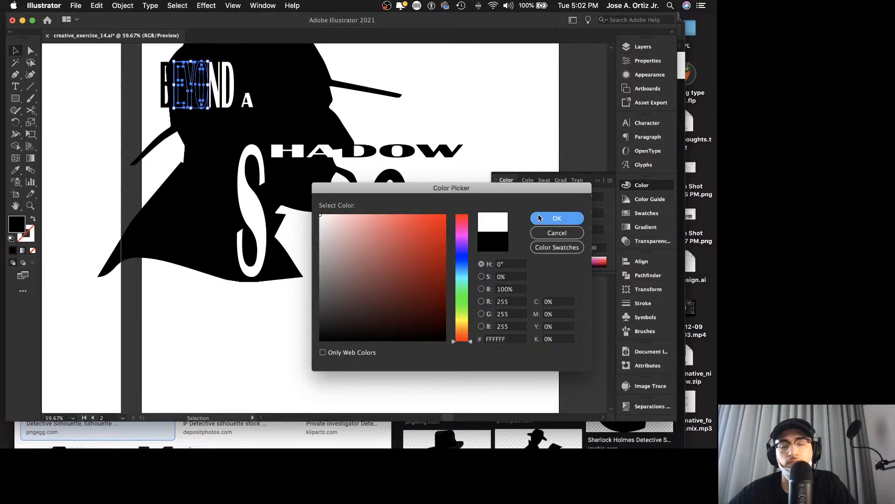
pyautogui.click(500, 106)
# Step: Draw a rectangle covering the entire second artboard and set its fill to none
pyautogui.press('z')
pyautogui.moveTo(495, 89); pyautogui.dragTo(407, 82)
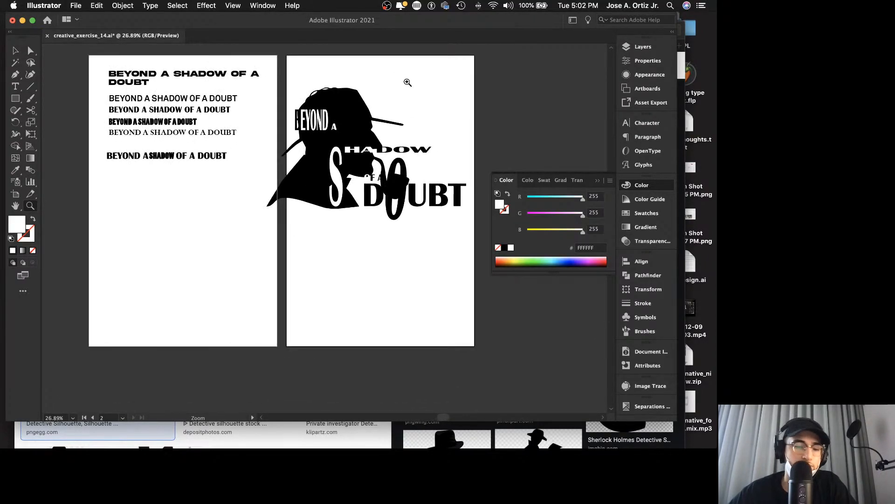
pyautogui.click(15, 99)
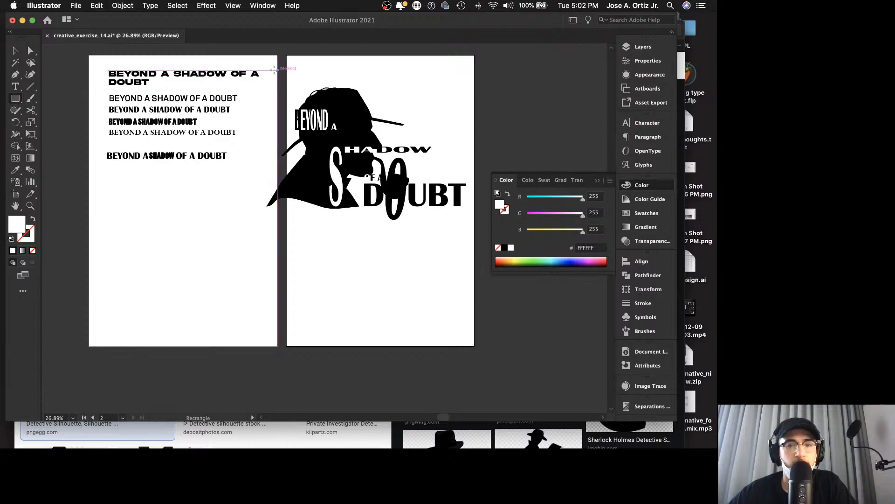
pyautogui.moveTo(287, 56)
pyautogui.mouseDown()
pyautogui.moveTo(369, 154)
pyautogui.moveTo(485, 340)
pyautogui.moveTo(474, 346)
pyautogui.mouseUp()
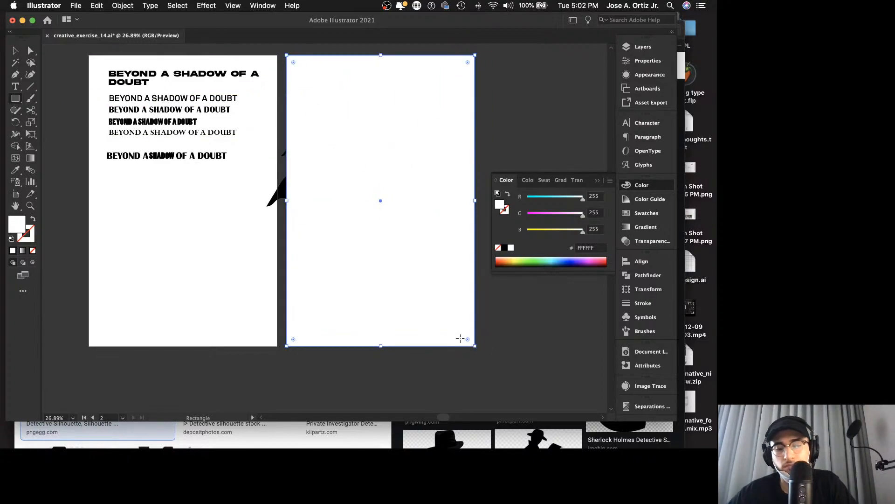
pyautogui.press('v')
pyautogui.click(33, 251)
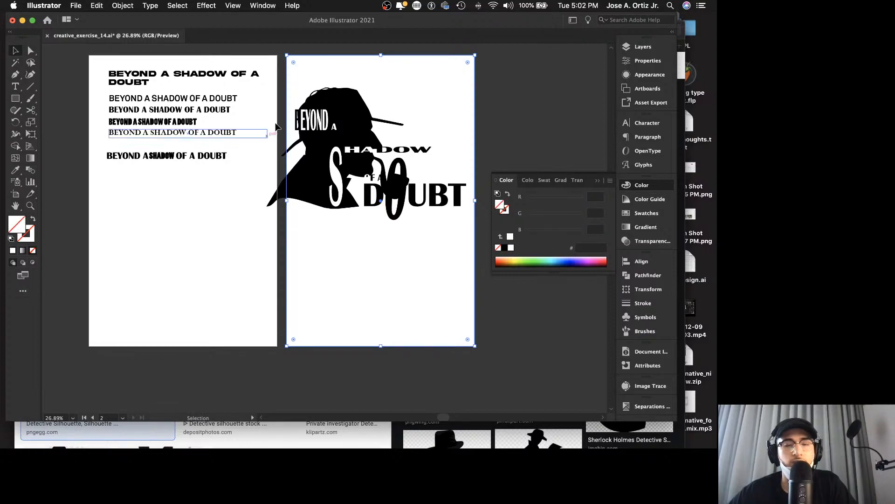
pyautogui.click(316, 49)
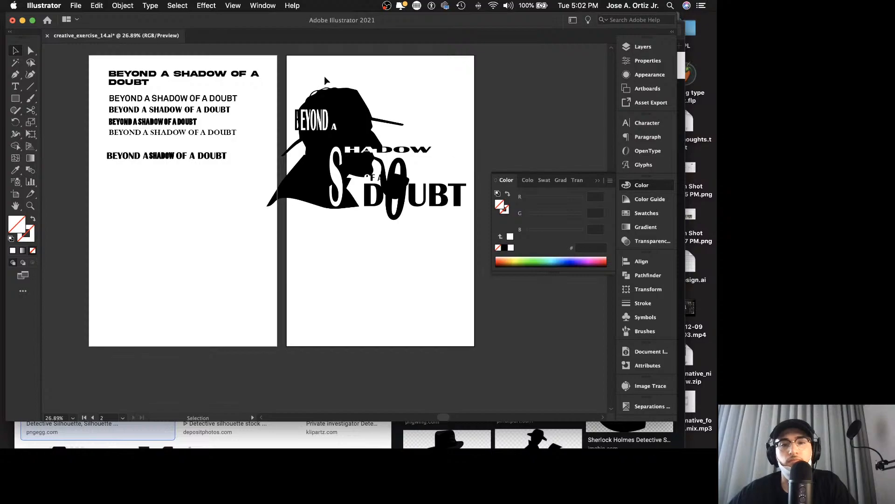
pyautogui.moveTo(305, 50); pyautogui.dragTo(476, 237)
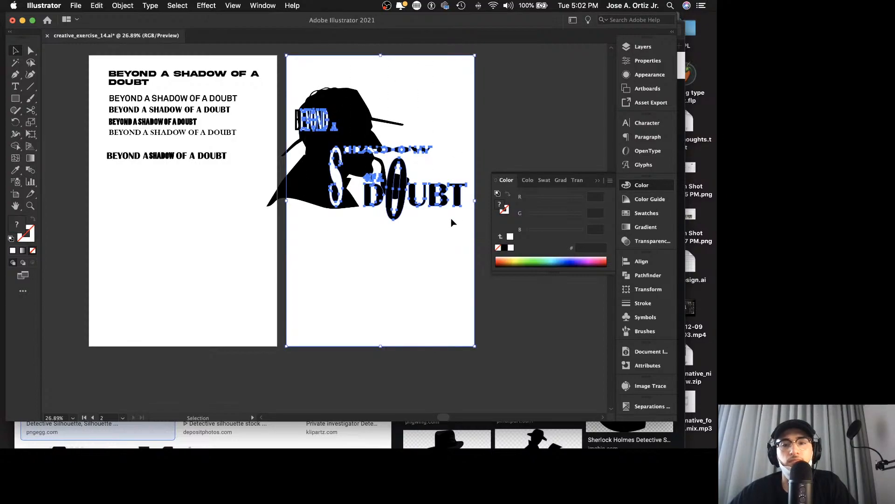
pyautogui.keyDown('shift'); pyautogui.click(475, 143); pyautogui.keyUp('shift')
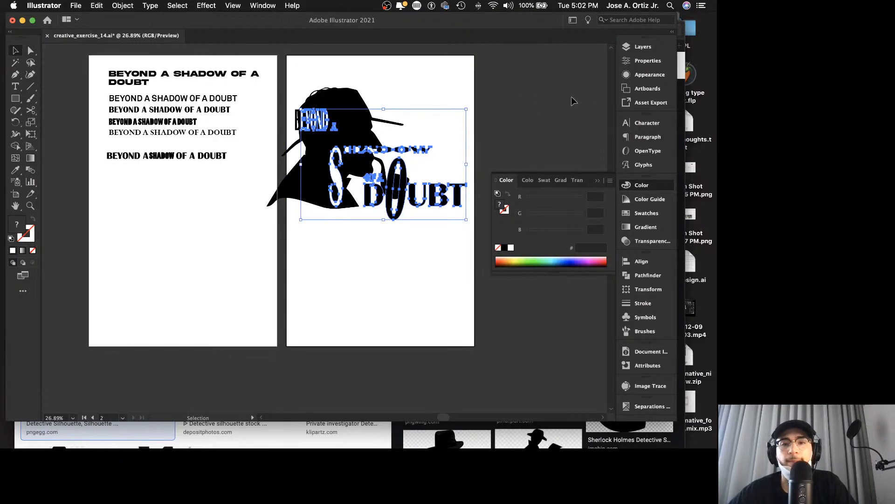
pyautogui.click(552, 98)
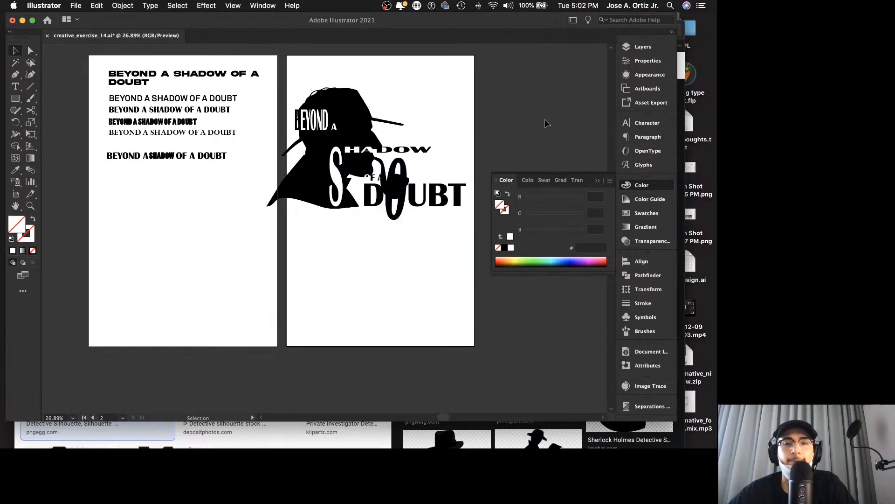
# Step: Clip the detective silhouette with the artboard-sized rectangle and move the clip group to the bottom of Layer 1, behind the letters
pyautogui.click(642, 46)
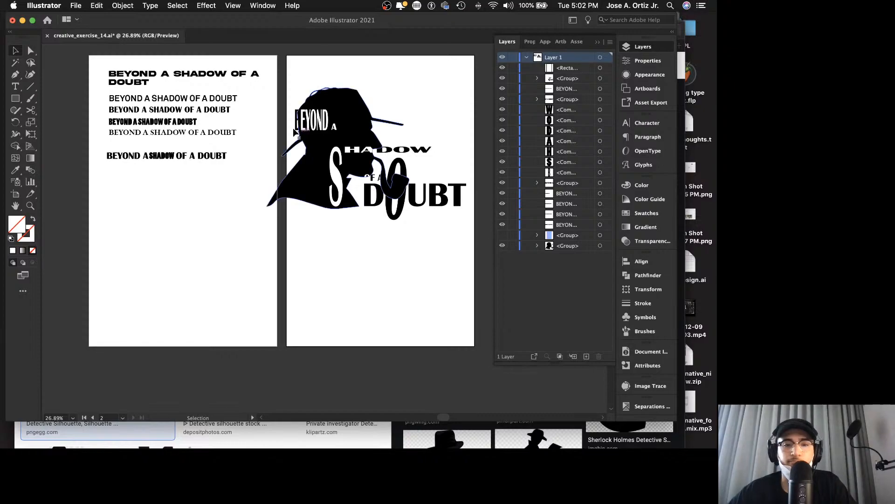
pyautogui.click(303, 177)
pyautogui.keyDown('shift'); pyautogui.click(306, 55); pyautogui.keyUp('shift')
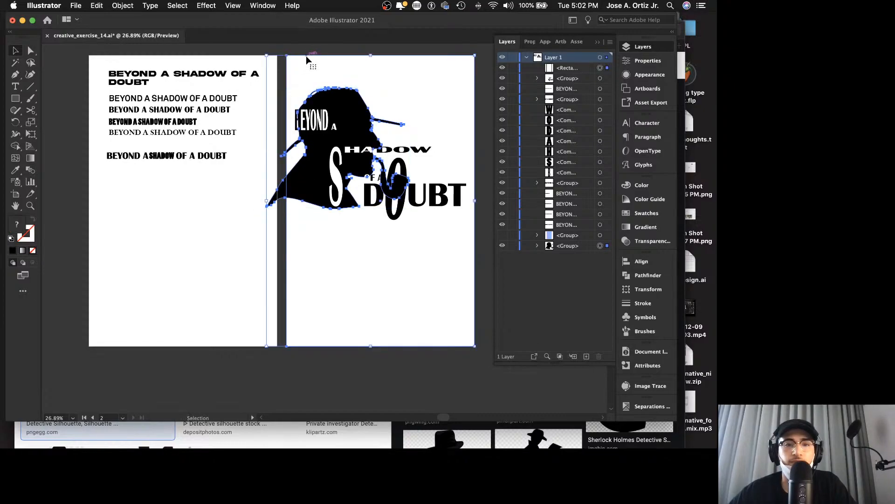
pyautogui.rightClick(306, 56)
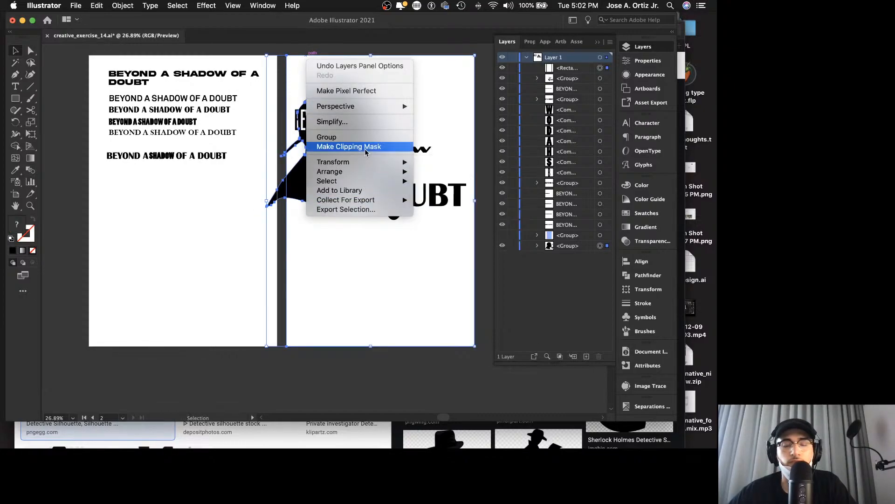
pyautogui.click(347, 147)
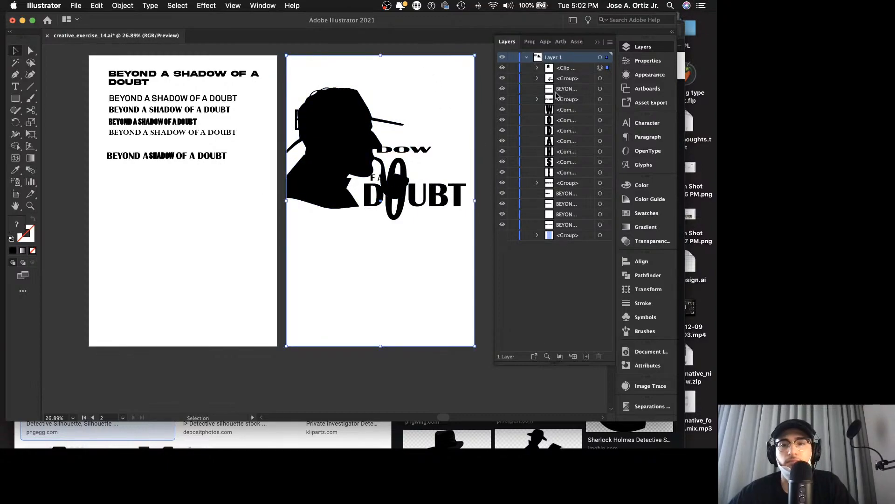
pyautogui.moveTo(564, 70); pyautogui.dragTo(575, 240)
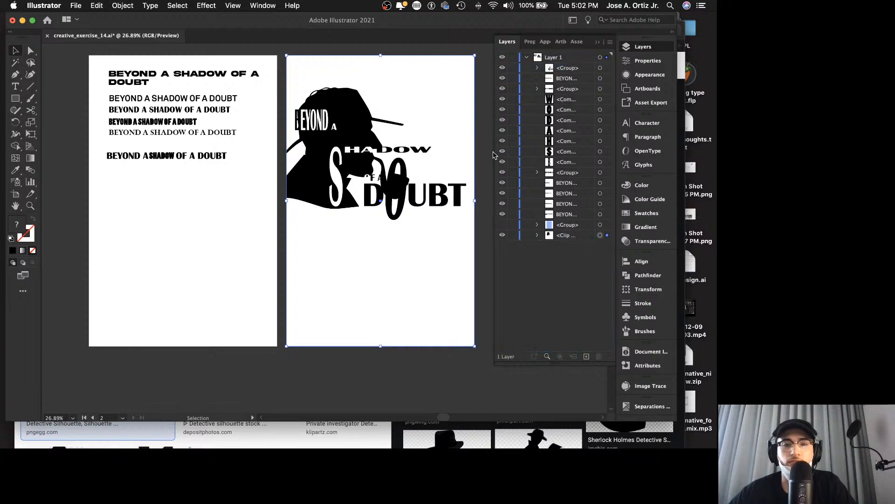
pyautogui.click(438, 45)
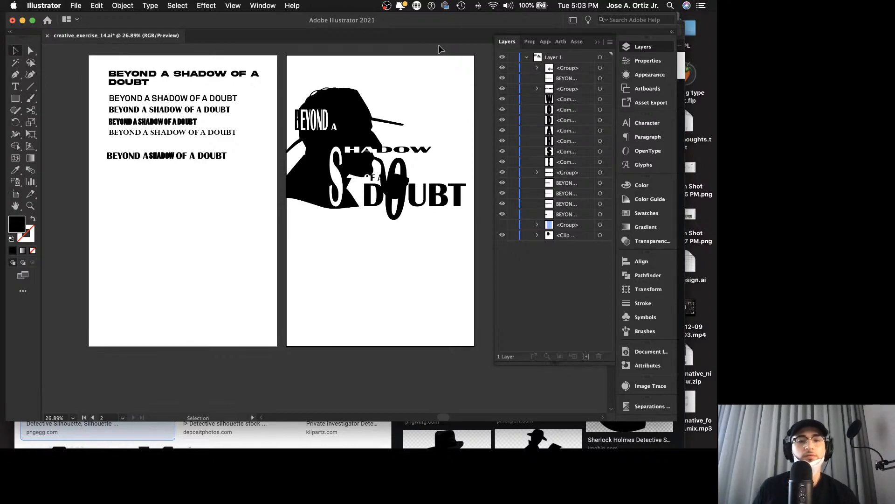
# Step: Display the list of the document's artboards to check the poster artboard's number
pyautogui.hscroll(2, 402, 127)
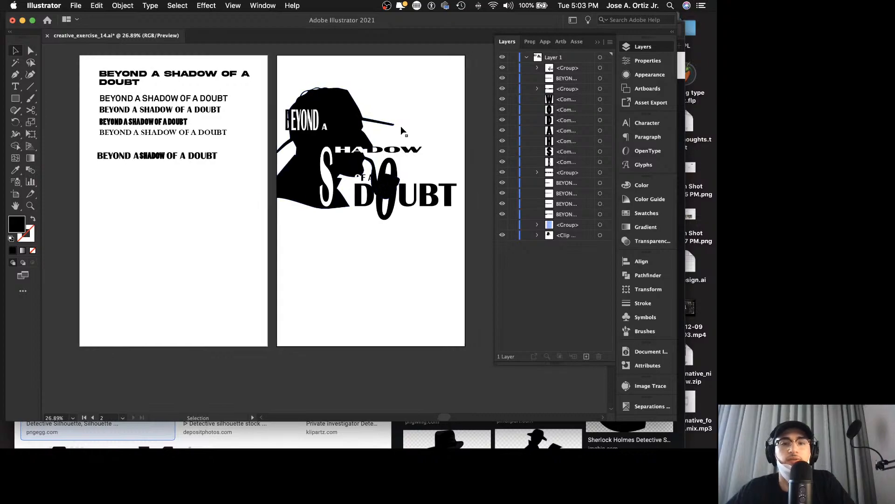
pyautogui.hscroll(3, 401, 128)
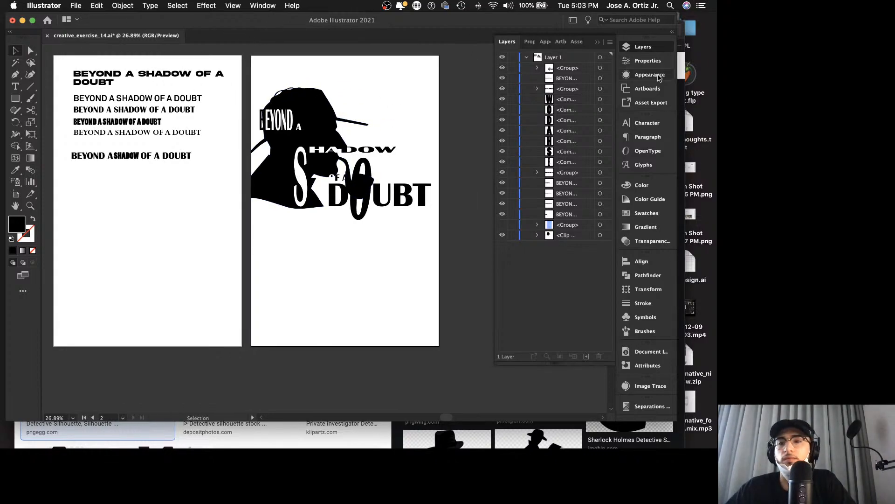
pyautogui.click(661, 90)
pyautogui.click(660, 91)
pyautogui.click(658, 102)
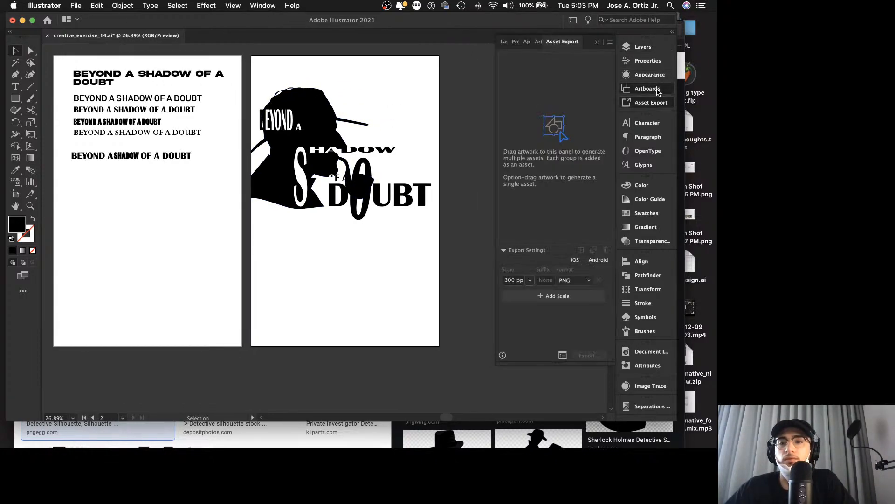
pyautogui.click(658, 92)
pyautogui.click(76, 5)
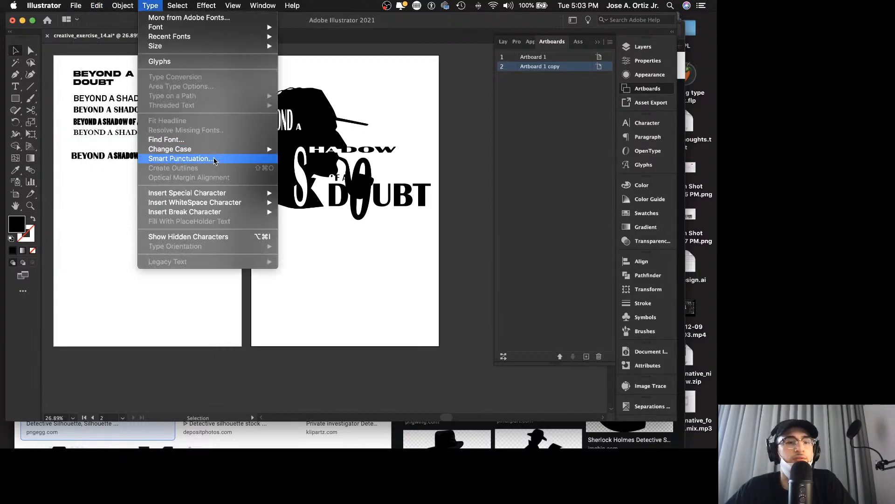
pyautogui.moveTo(122, 178)
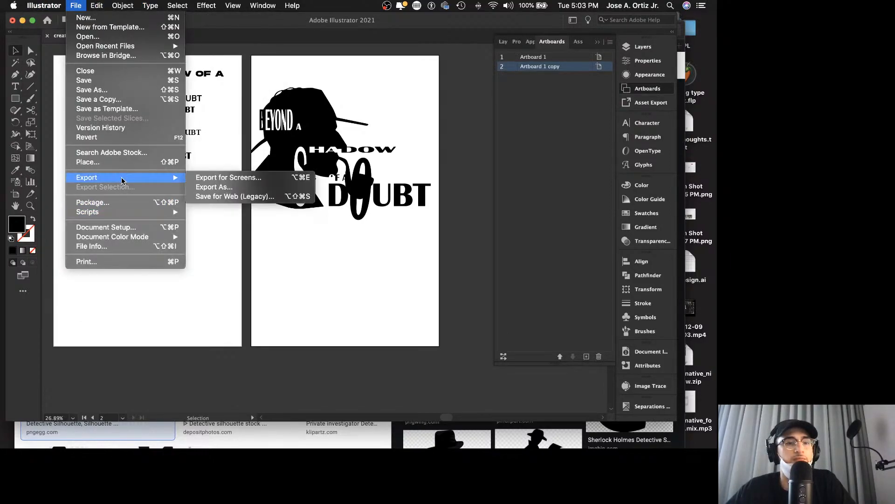
pyautogui.click(209, 188)
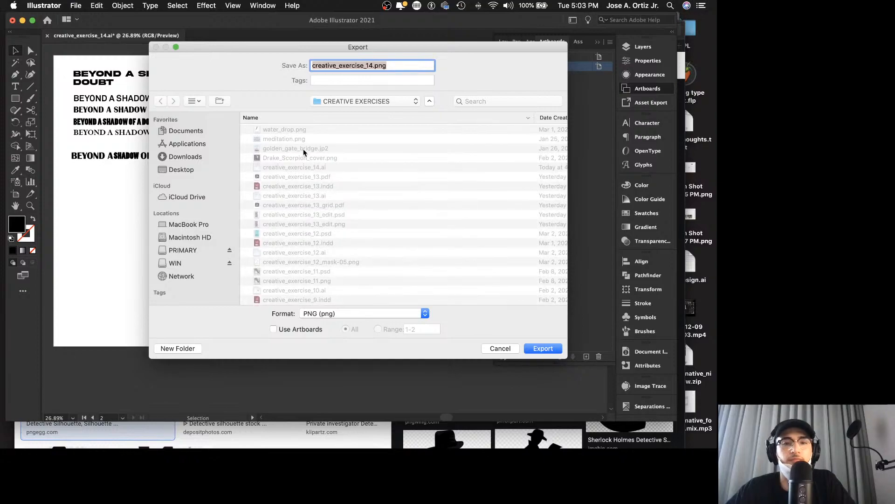
pyautogui.click(372, 66)
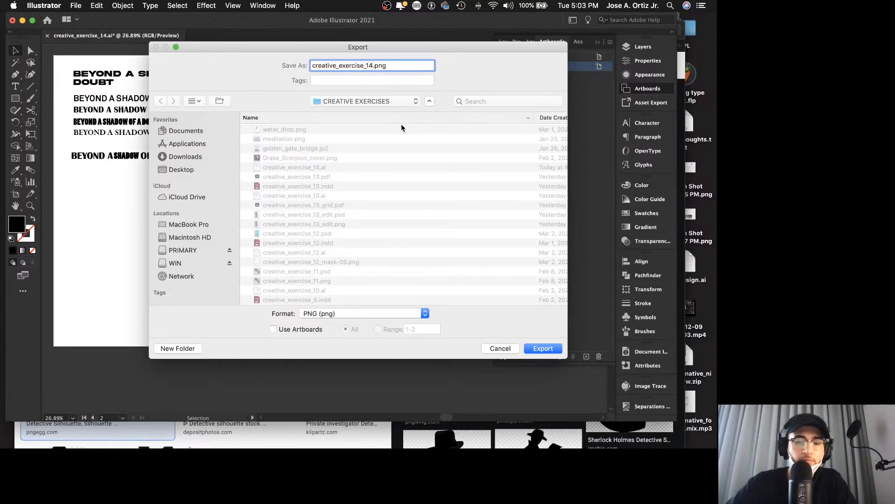
pyautogui.press('Return')
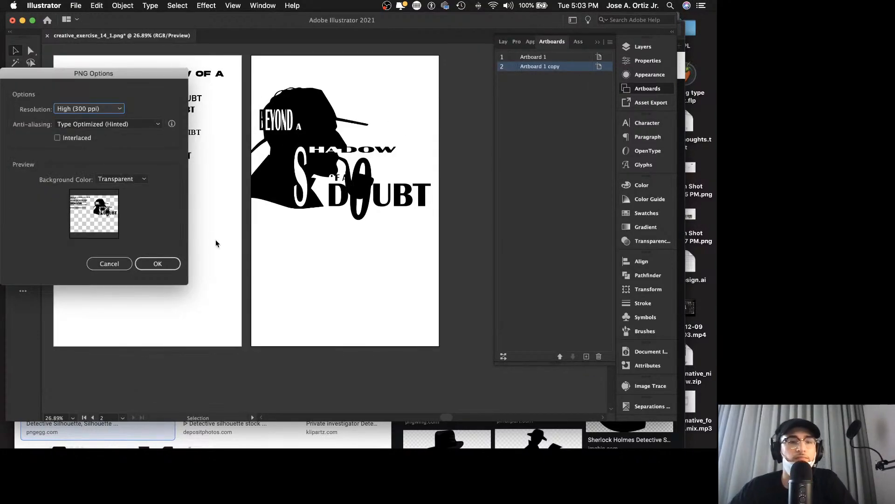
pyautogui.click(113, 264)
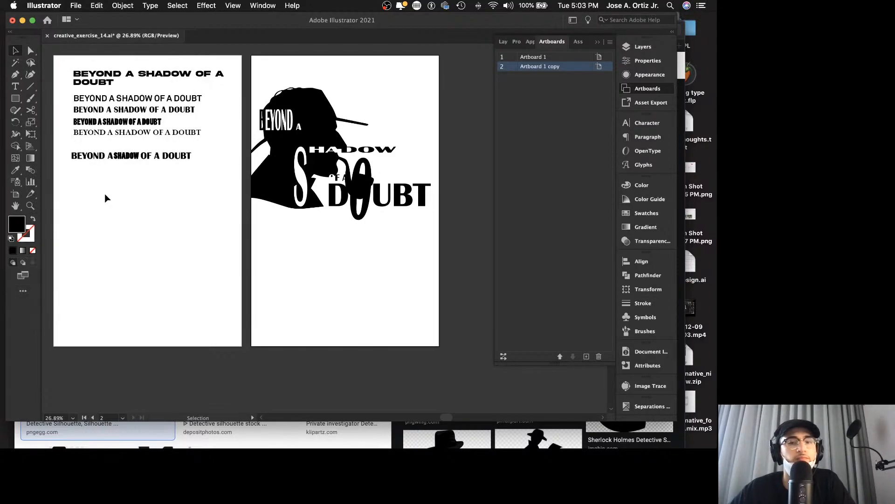
# Step: Export only artboard 2 as creative_exercise_14_1.png in the CREATIVE EXERCISES folder, at 300 ppi with a transparent background
pyautogui.click(75, 6)
pyautogui.moveTo(100, 179)
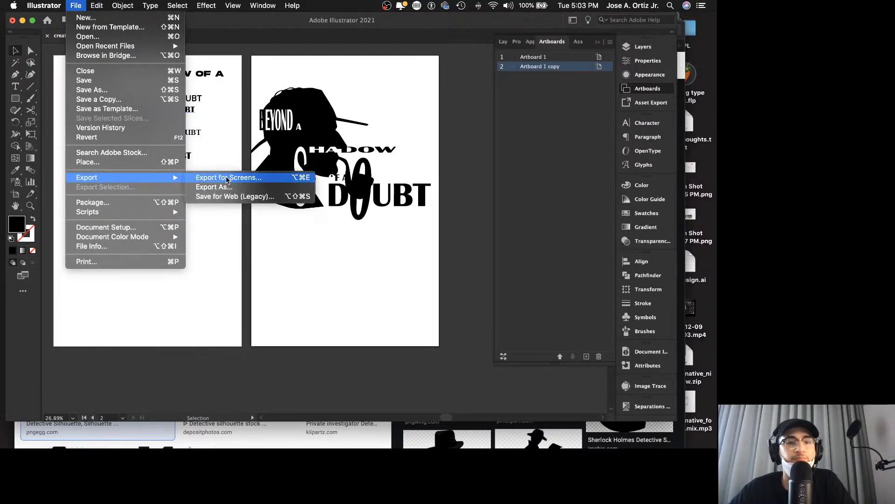
pyautogui.click(229, 187)
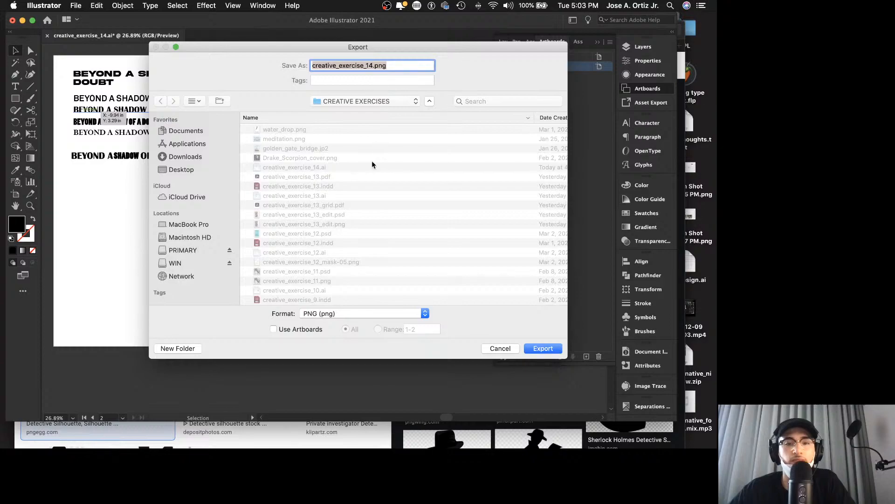
pyautogui.click(374, 65)
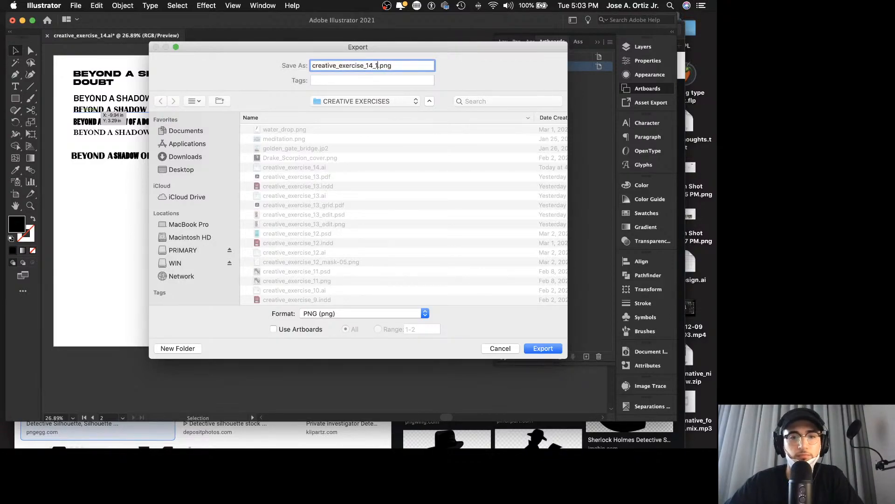
pyautogui.click(274, 329)
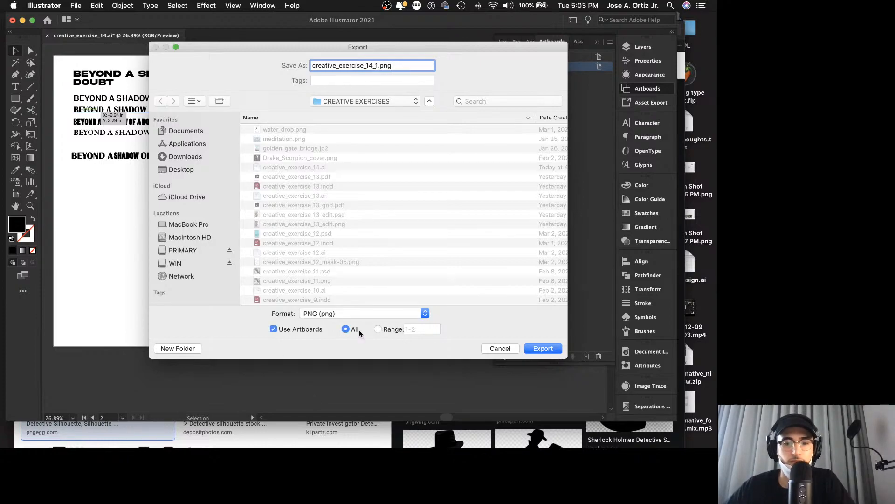
pyautogui.click(385, 329)
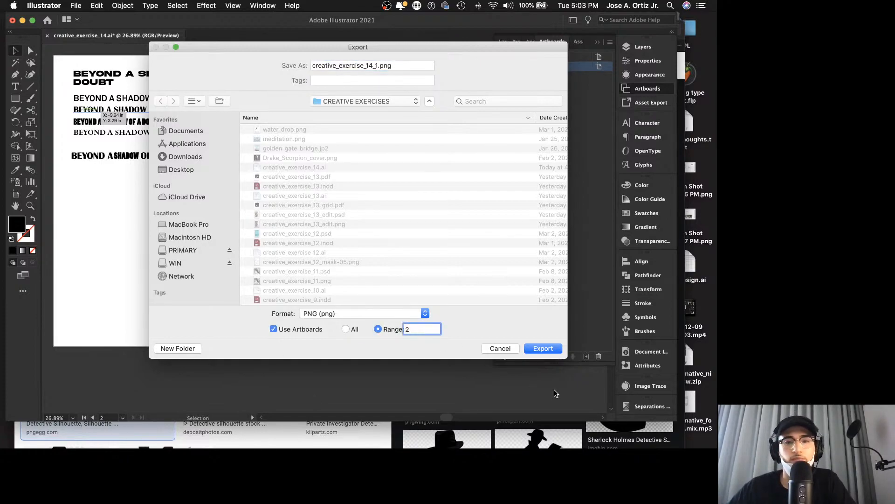
pyautogui.write('2')
pyautogui.click(549, 348)
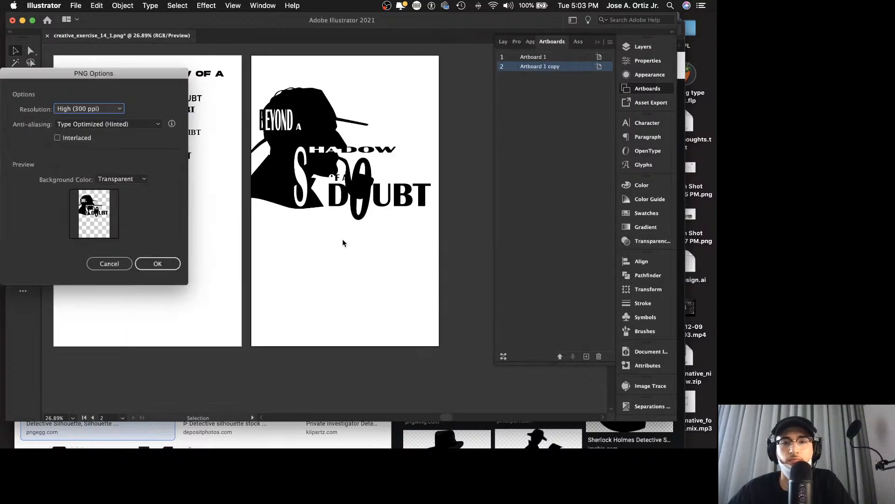
pyautogui.click(158, 264)
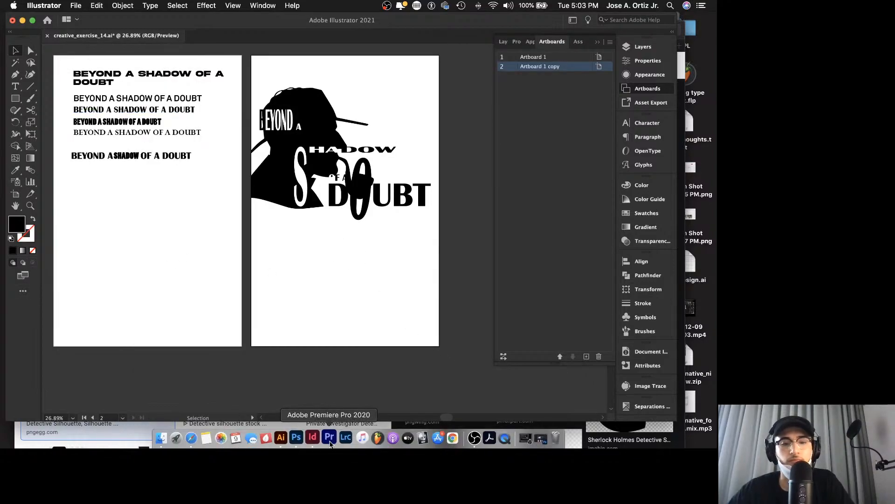
# Step: Switch to InDesign and place creative_exercise_14_1-02.png from the CREATIVE EXERCISES folder, filling the page from its upper-left corner
pyautogui.click(314, 440)
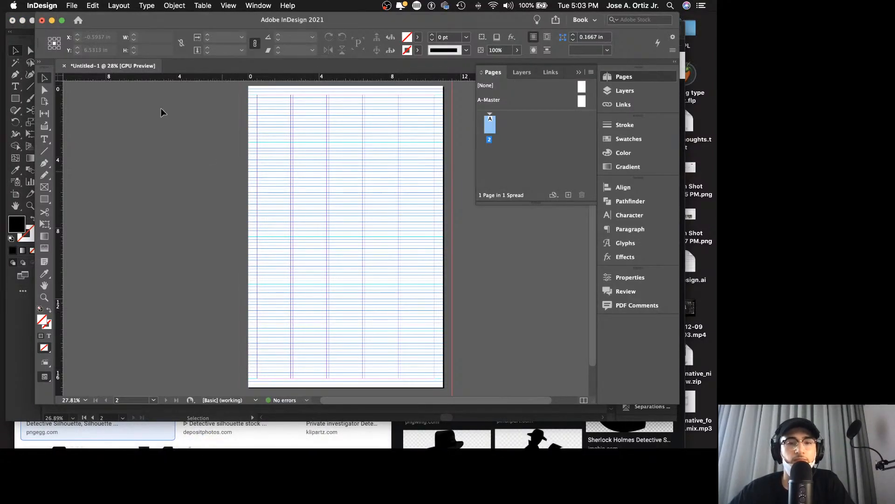
pyautogui.click(72, 5)
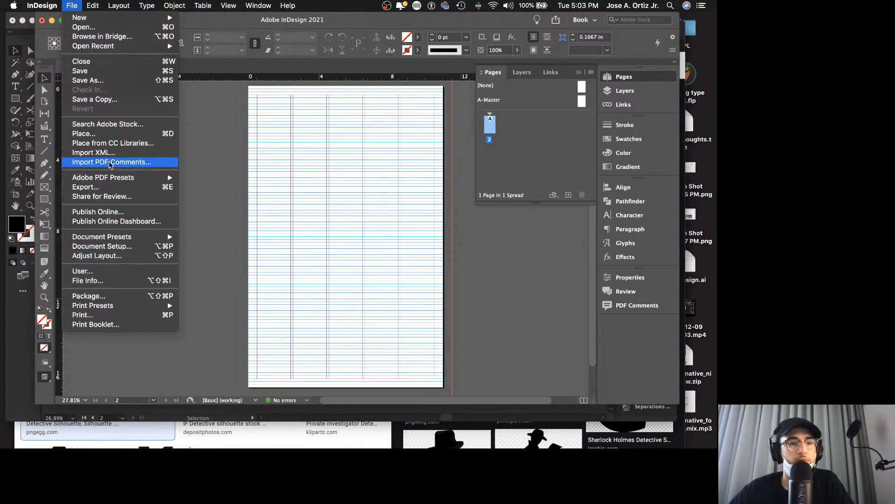
pyautogui.click(104, 141)
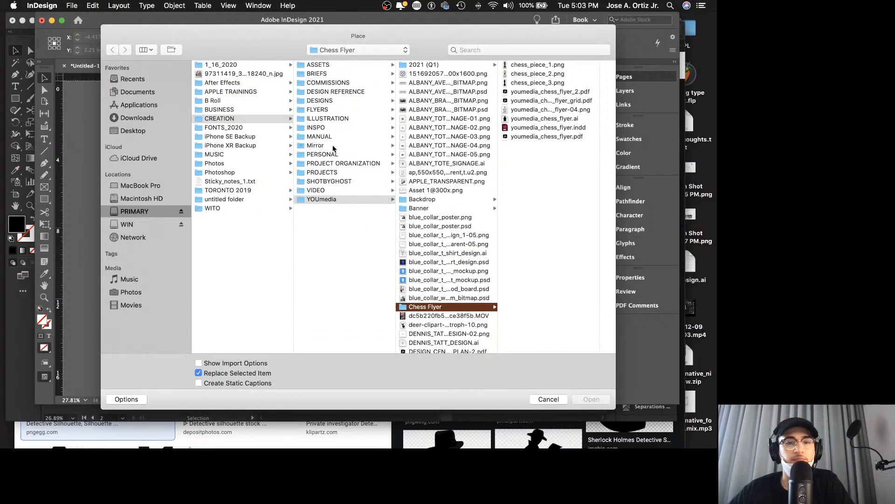
pyautogui.click(345, 170)
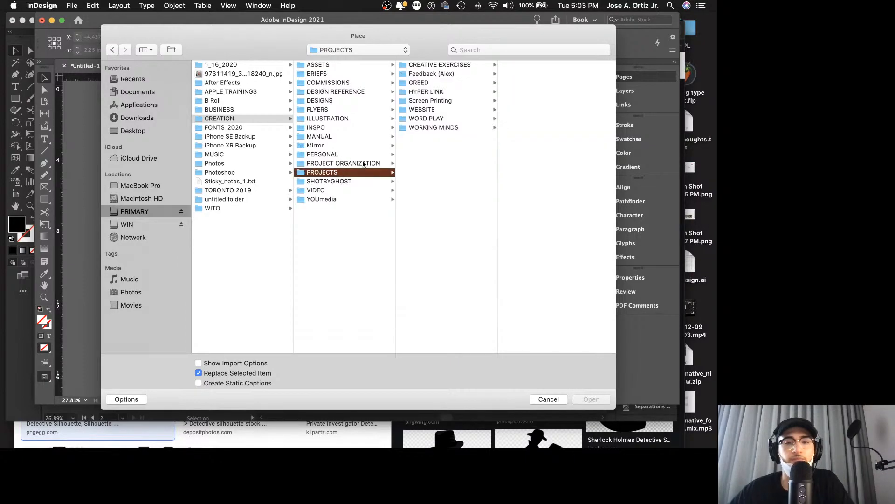
pyautogui.click(448, 65)
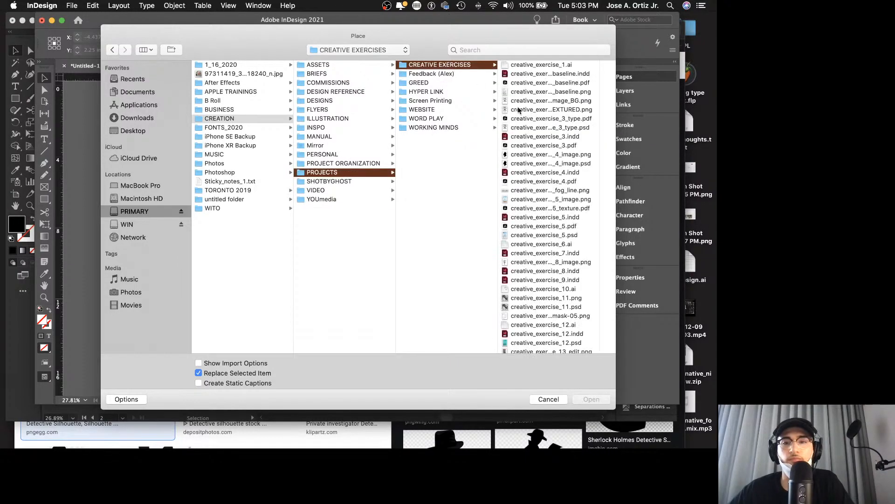
pyautogui.scroll(-5, 564, 195)
pyautogui.click(569, 306)
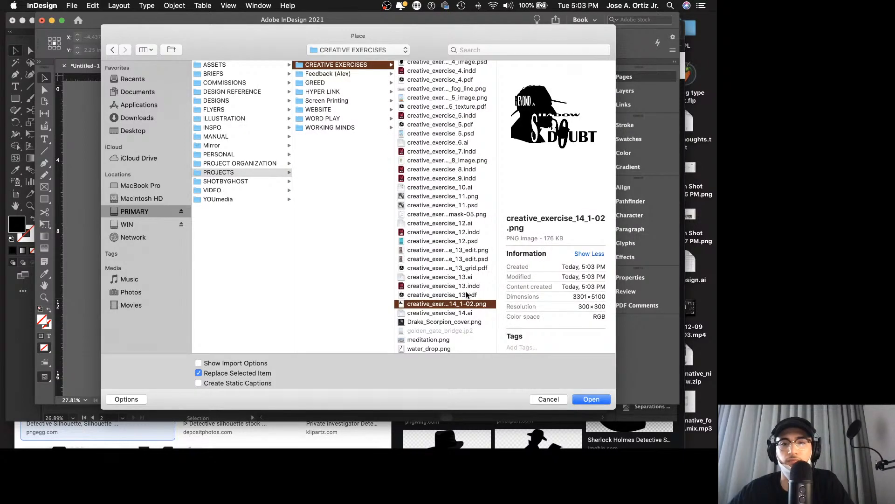
pyautogui.click(589, 400)
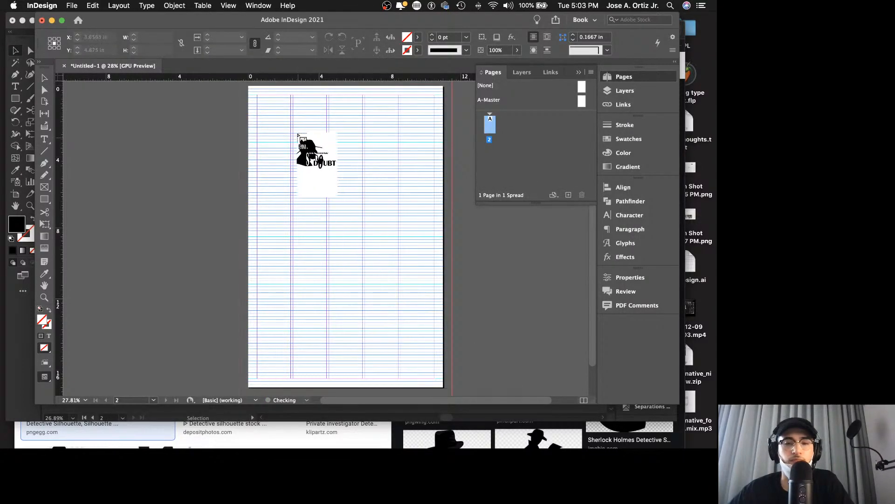
pyautogui.click(249, 86)
pyautogui.click(502, 263)
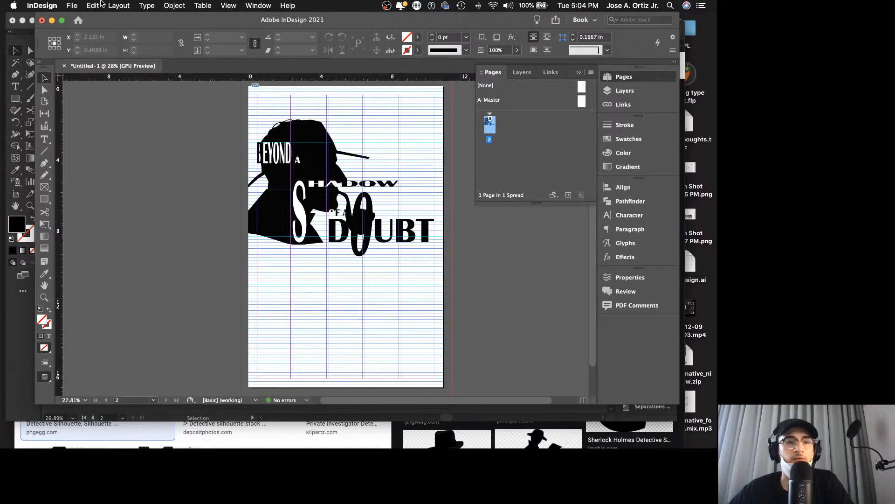
# Step: Open the recent file creative_exercise_13.indd, copy its small design credit, and paste the credit into the untitled poster document
pyautogui.click(71, 5)
pyautogui.moveTo(116, 46)
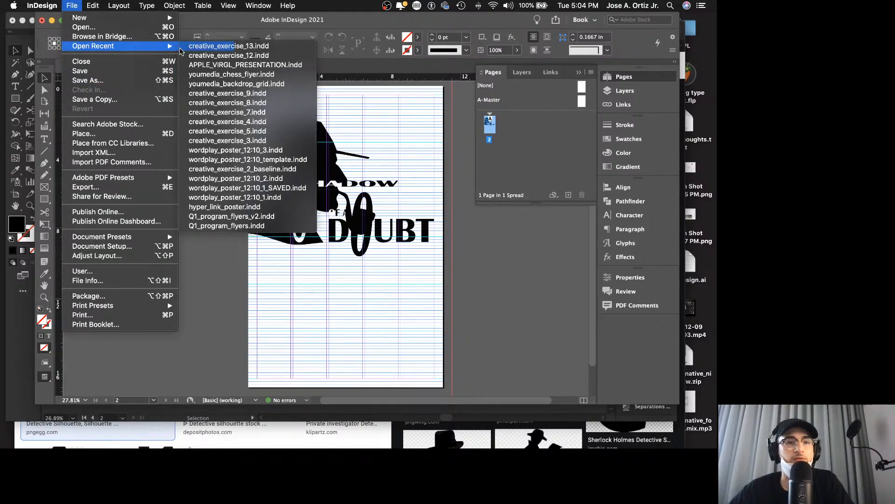
pyautogui.click(241, 47)
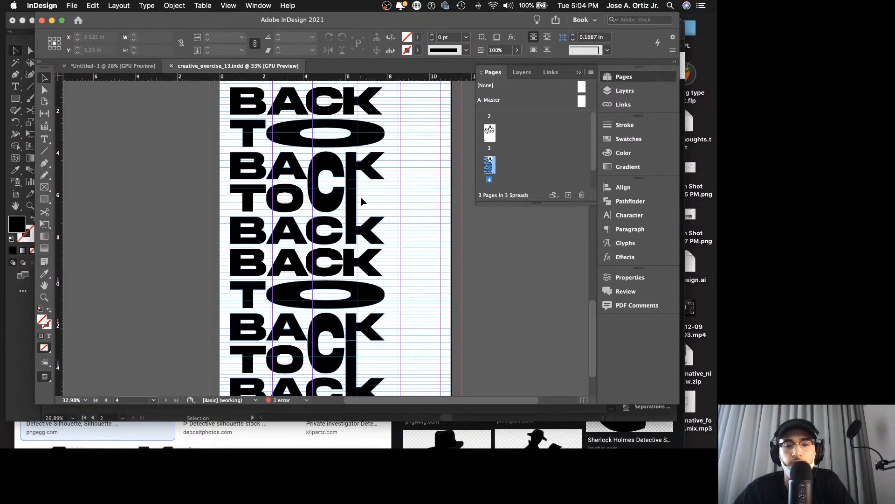
pyautogui.scroll(-4, 359, 210)
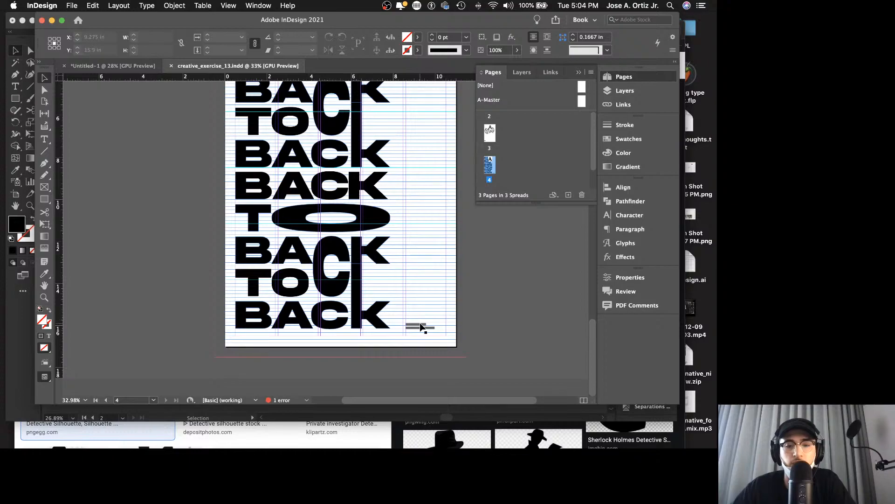
pyautogui.click(420, 327)
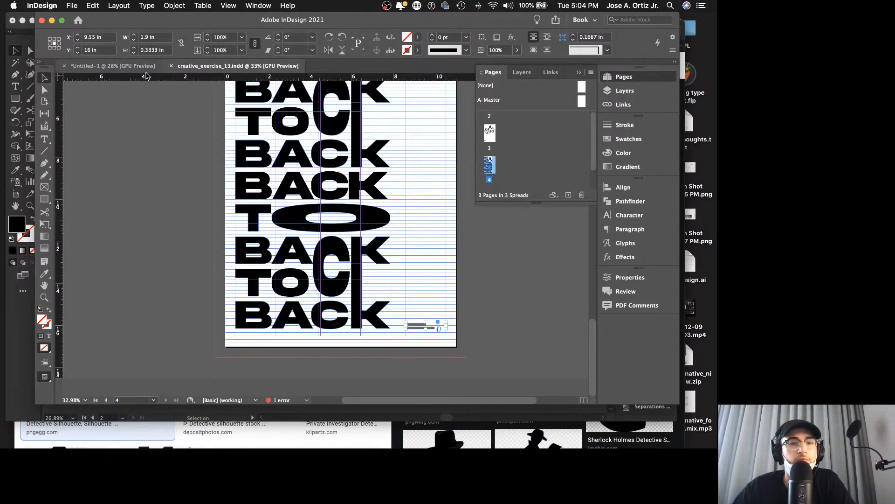
pyautogui.click(146, 69)
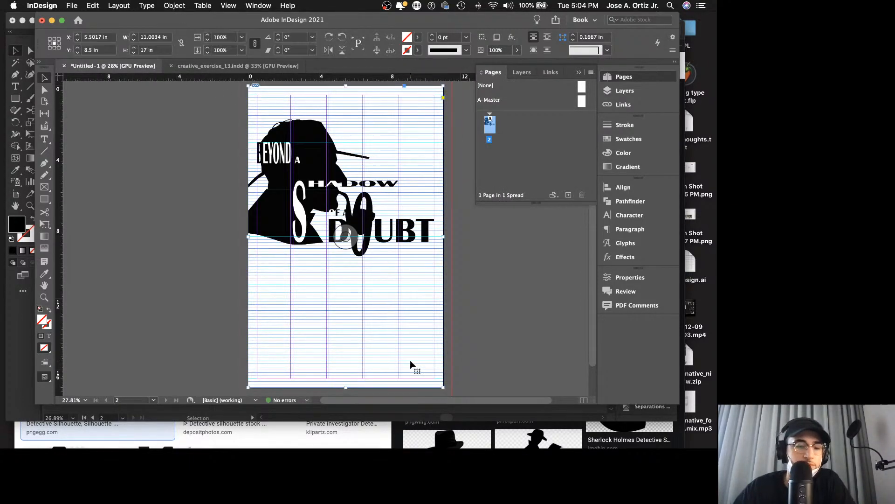
pyautogui.press('super+v')
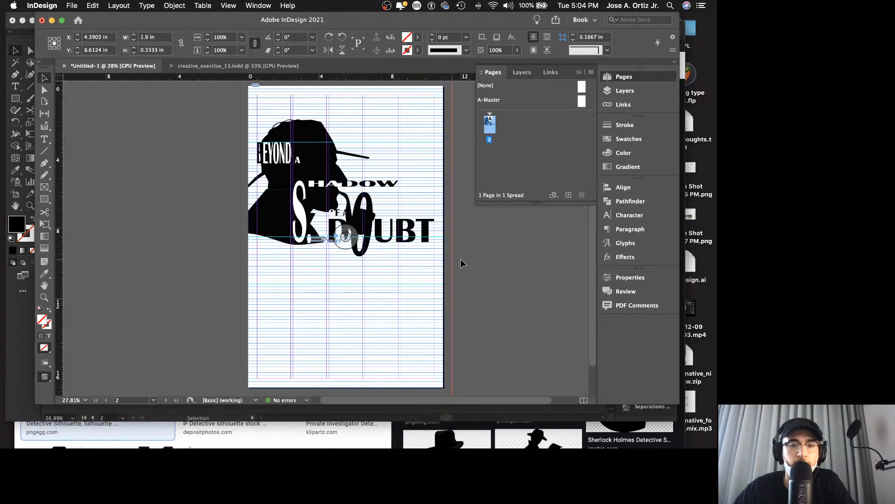
# Step: Select the pasted design credit within Layer 1 and move it to the poster's lower-right corner area
pyautogui.click(523, 73)
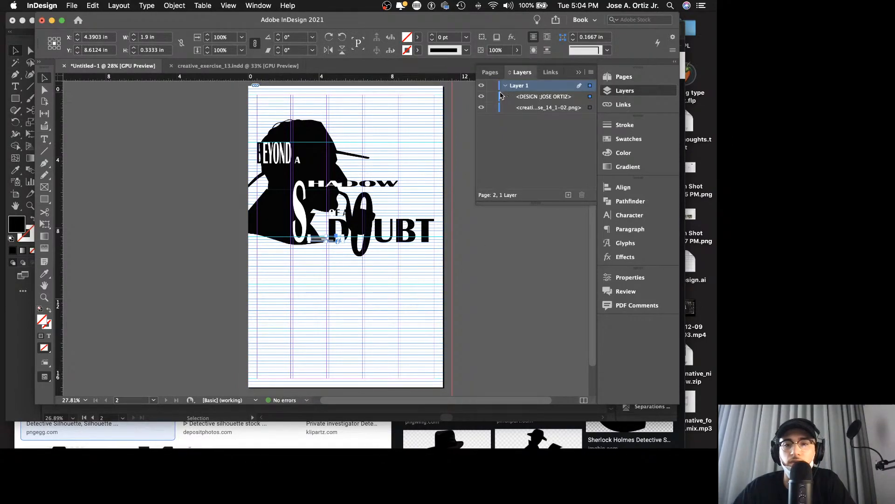
pyautogui.click(530, 100)
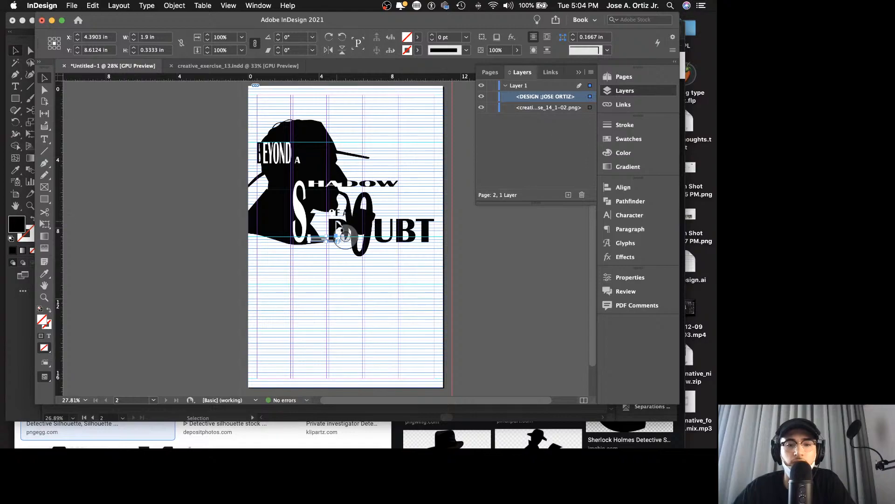
pyautogui.moveTo(324, 250); pyautogui.dragTo(416, 375)
# Step: Examine how the design credit sits on the grid lines in creative_exercise_13.indd
pyautogui.click(259, 65)
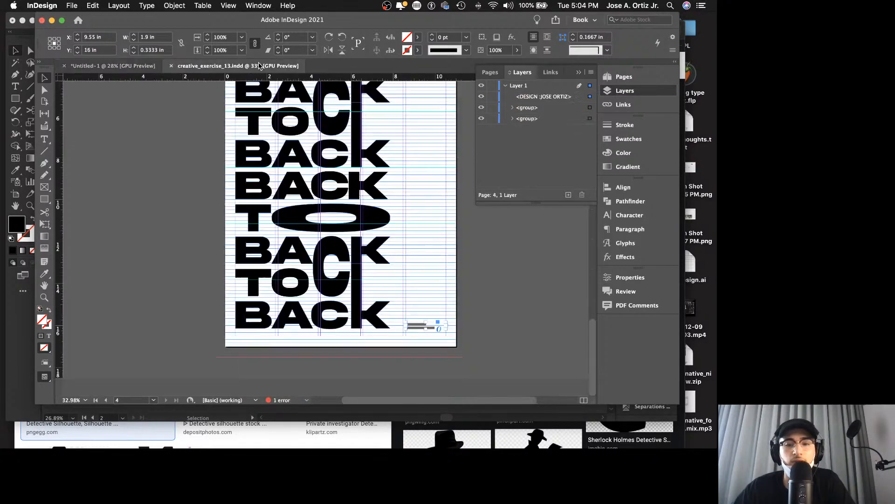
pyautogui.press('z')
pyautogui.moveTo(396, 327); pyautogui.dragTo(561, 340)
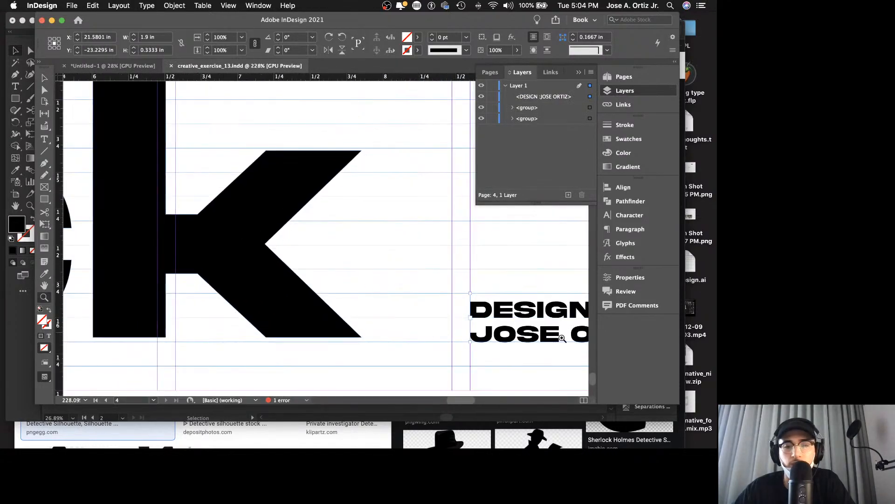
pyautogui.hscroll(5, 491, 347)
pyautogui.scroll(-1, 491, 347)
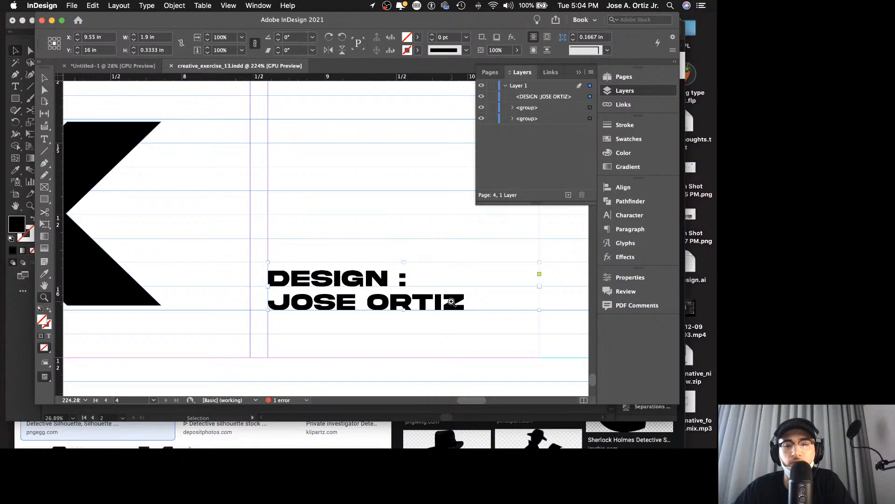
pyautogui.moveTo(434, 282); pyautogui.dragTo(290, 282)
pyautogui.press('v')
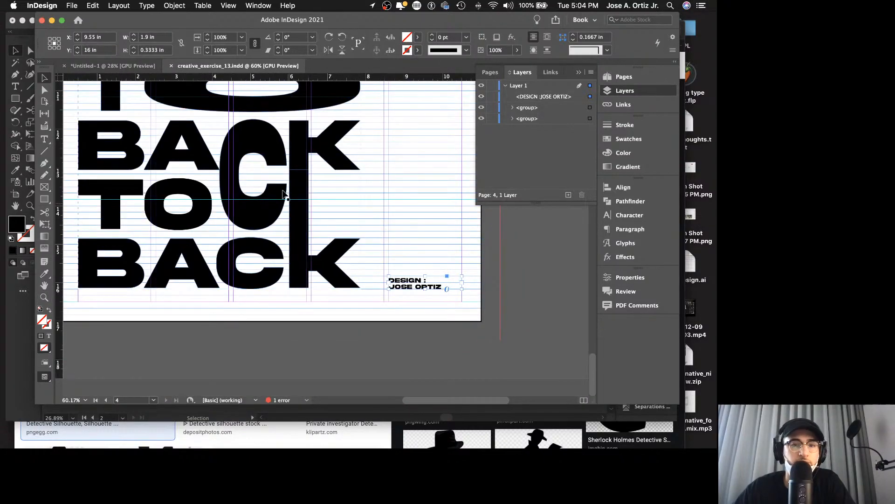
# Step: In the untitled poster, lower the design credit along the last column to about X 9.55 in, Y 16 in, following the baseline grid
pyautogui.click(129, 68)
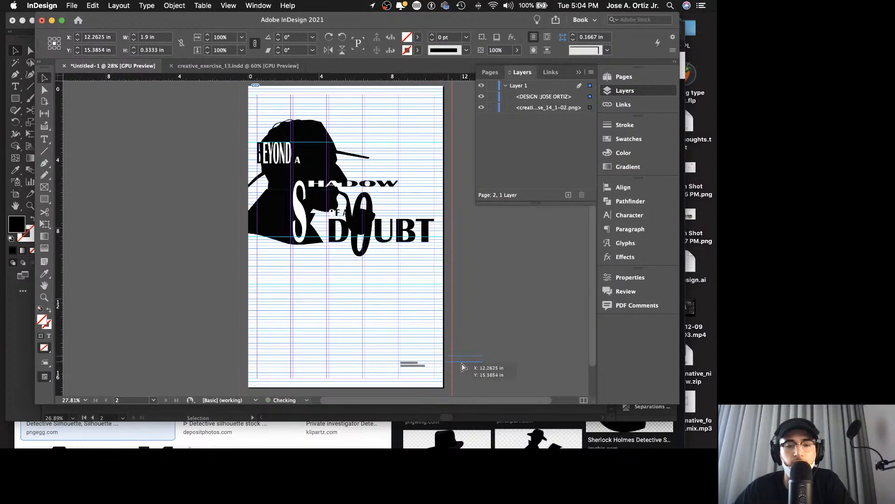
pyautogui.press('z')
pyautogui.moveTo(409, 364); pyautogui.dragTo(590, 360)
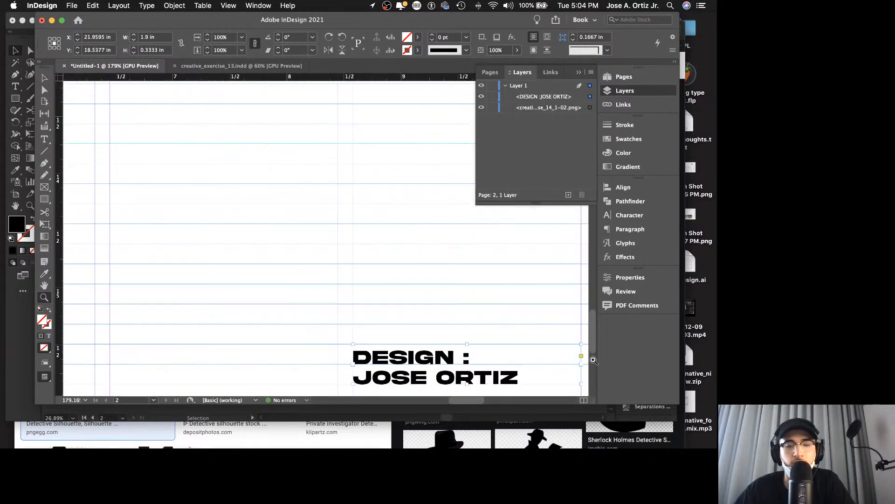
pyautogui.scroll(-7, 523, 350)
pyautogui.hscroll(2, 489, 320)
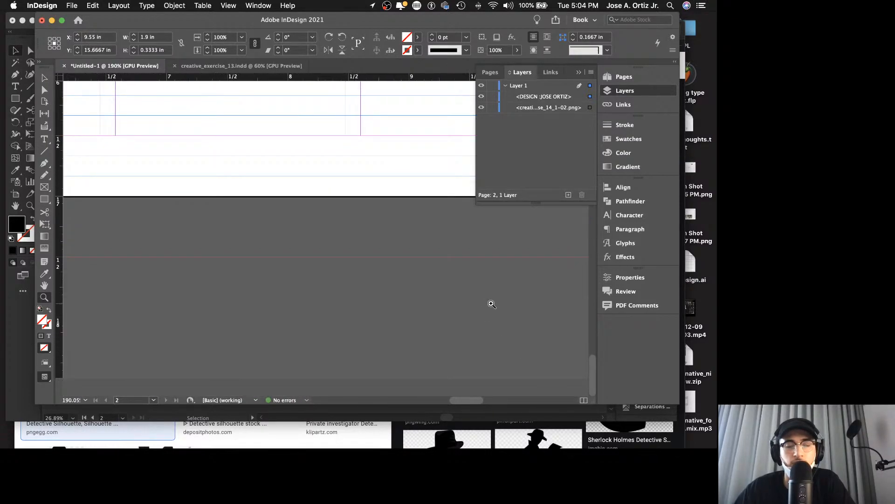
pyautogui.scroll(6, 416, 182)
pyautogui.scroll(-3, 414, 196)
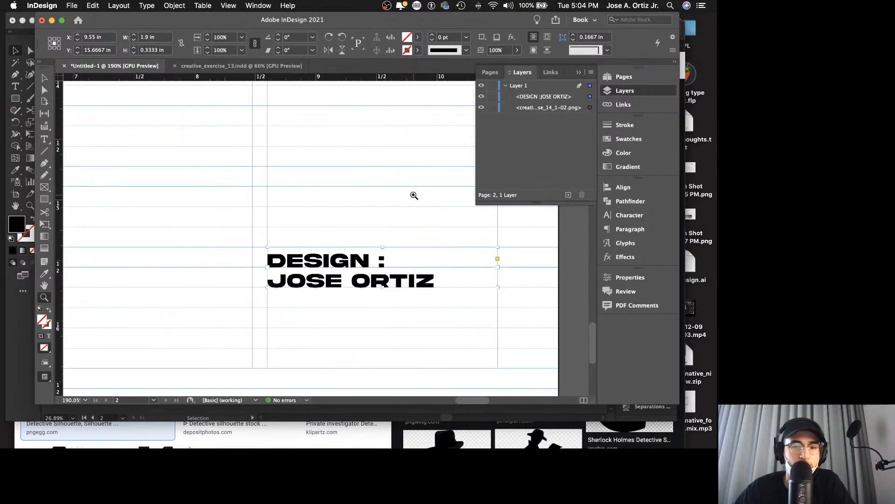
pyautogui.press('v')
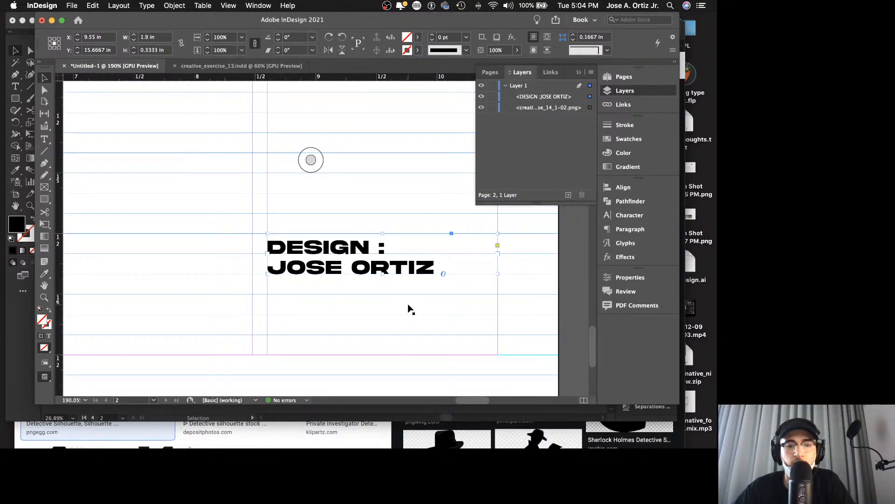
pyautogui.moveTo(408, 282); pyautogui.dragTo(406, 290)
pyautogui.click(407, 255)
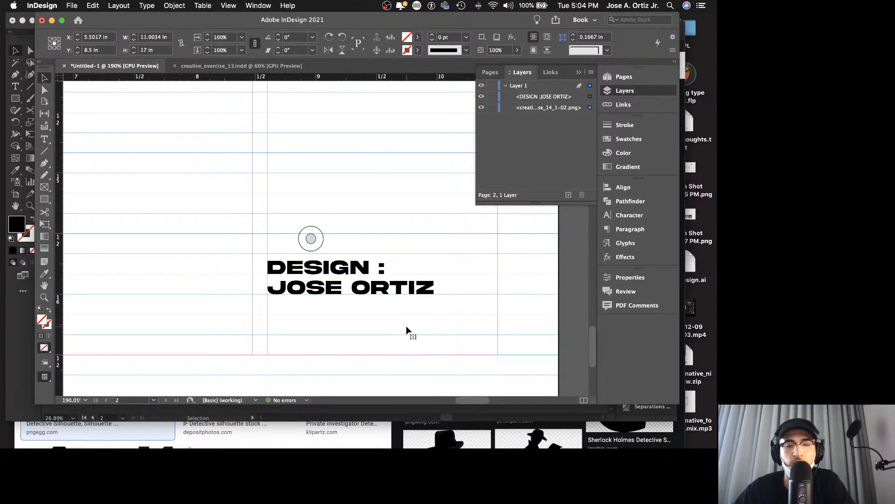
pyautogui.click(414, 305)
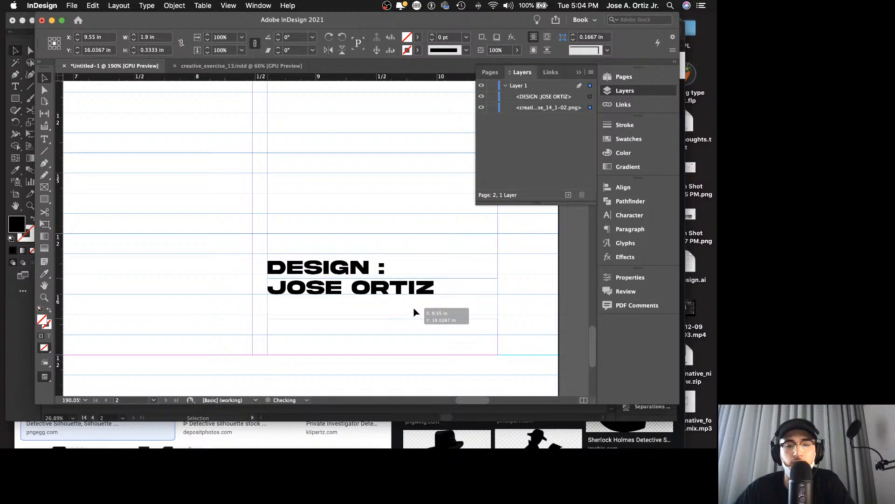
pyautogui.moveTo(418, 308); pyautogui.dragTo(418, 322)
pyautogui.click(424, 228)
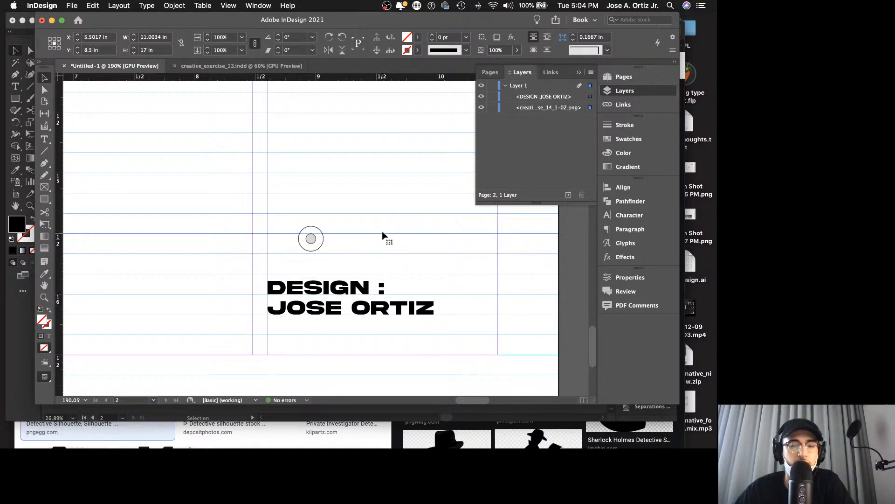
# Step: Review the whole poster without guides or grid in full-screen presentation mode
pyautogui.hotkey('shift', 'w')
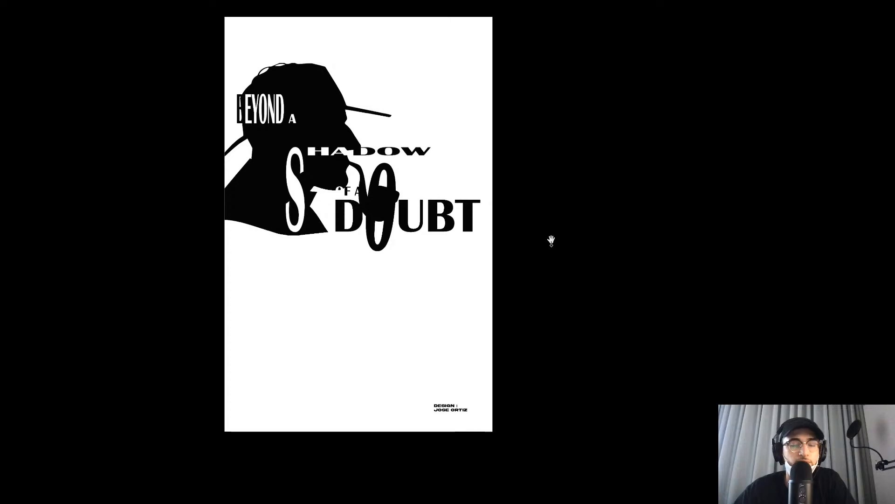
pyautogui.press('Escape')
pyautogui.press('z')
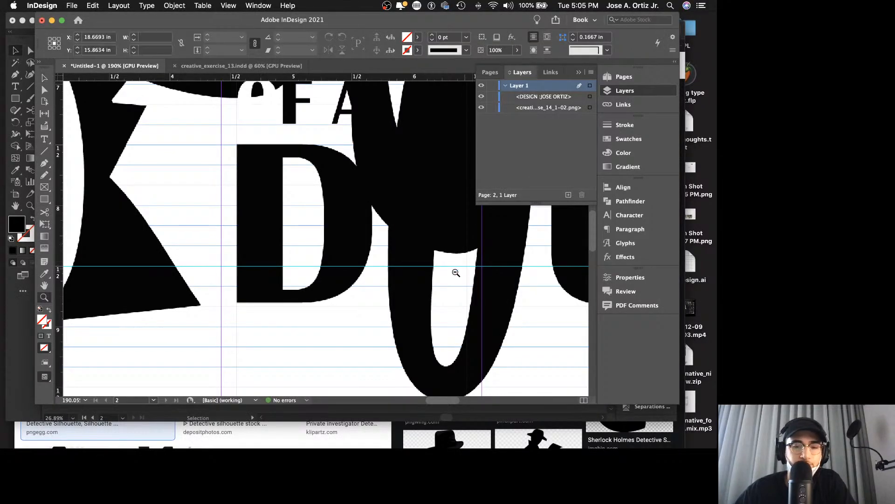
pyautogui.moveTo(457, 271); pyautogui.dragTo(353, 225)
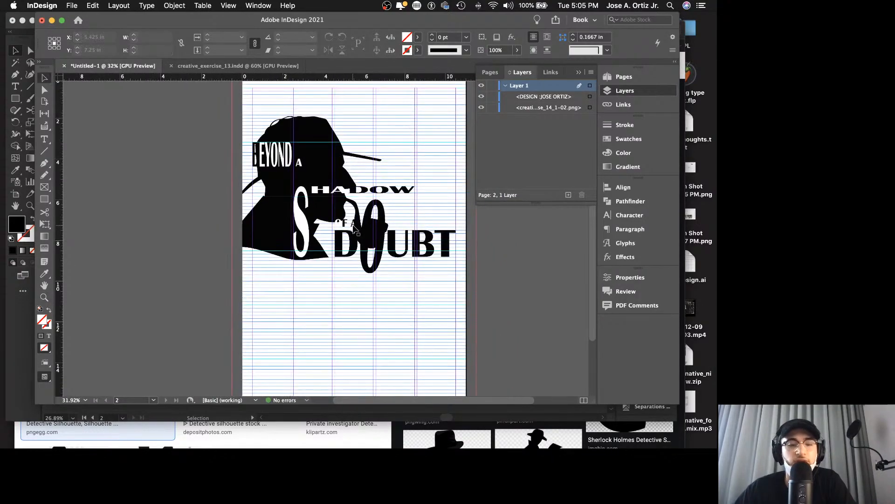
pyautogui.hotkey('shift', 'w')
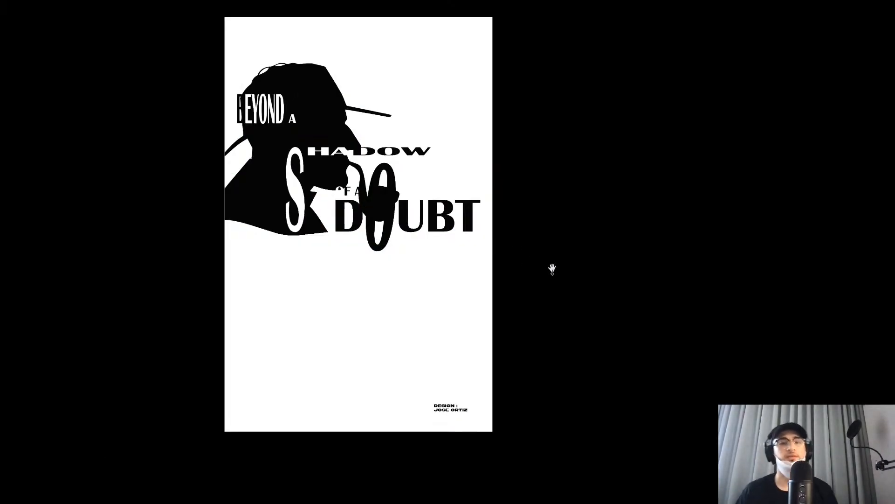
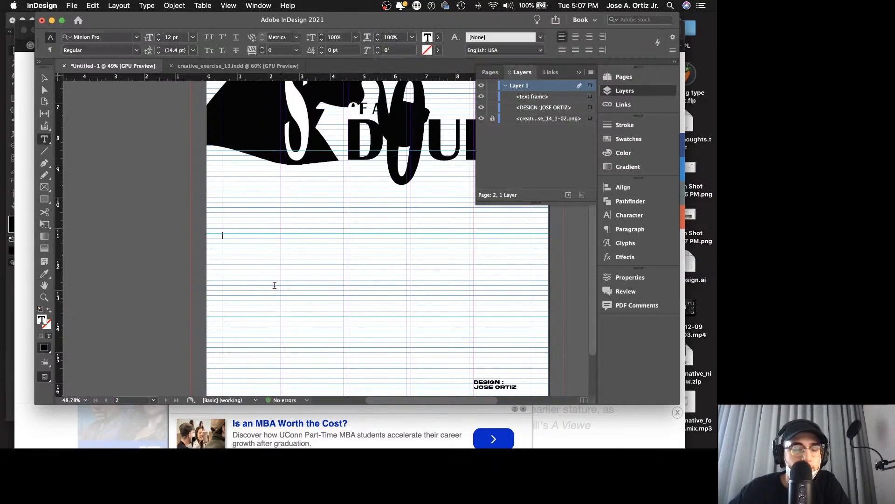
# Step: Paste the definition of "beyond a shadow of a doubt" into the empty text frame in the first column
pyautogui.press('super+v')
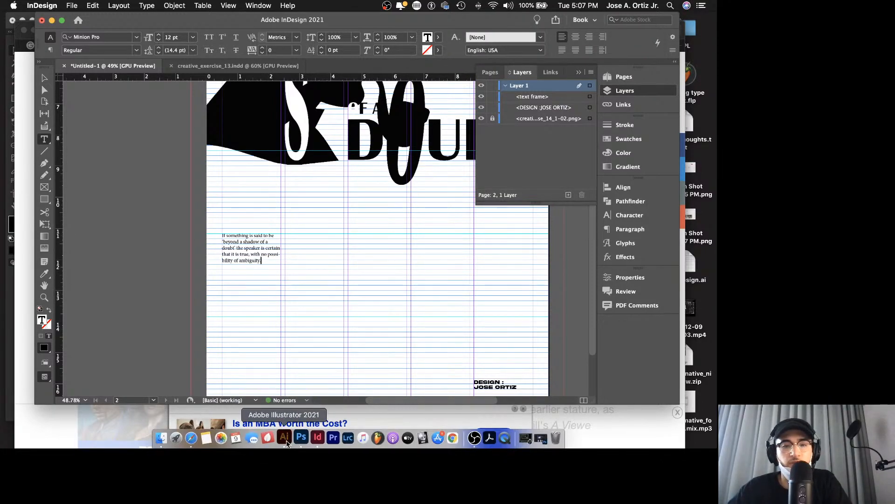
# Step: Switch to Illustrator and check which font the last phrase sample in the upper group on the first artboard uses
pyautogui.click(284, 436)
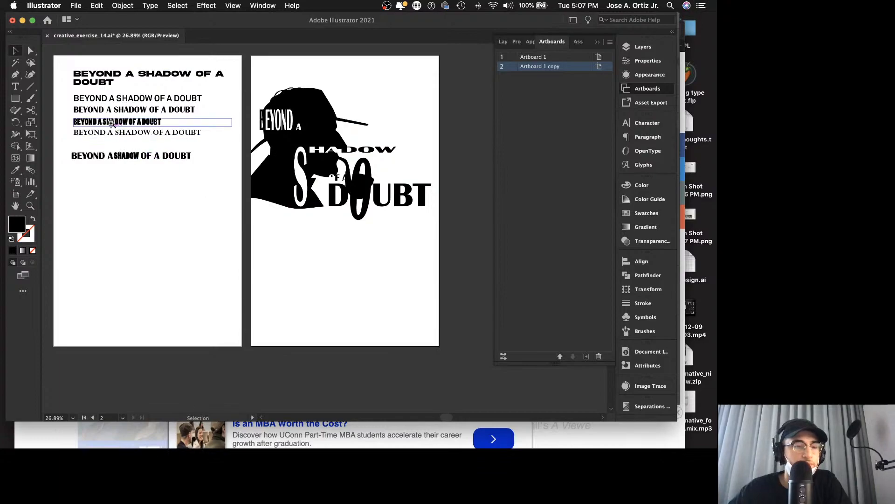
pyautogui.press('z')
pyautogui.moveTo(113, 114); pyautogui.dragTo(208, 142)
pyautogui.press('v')
pyautogui.click(247, 181)
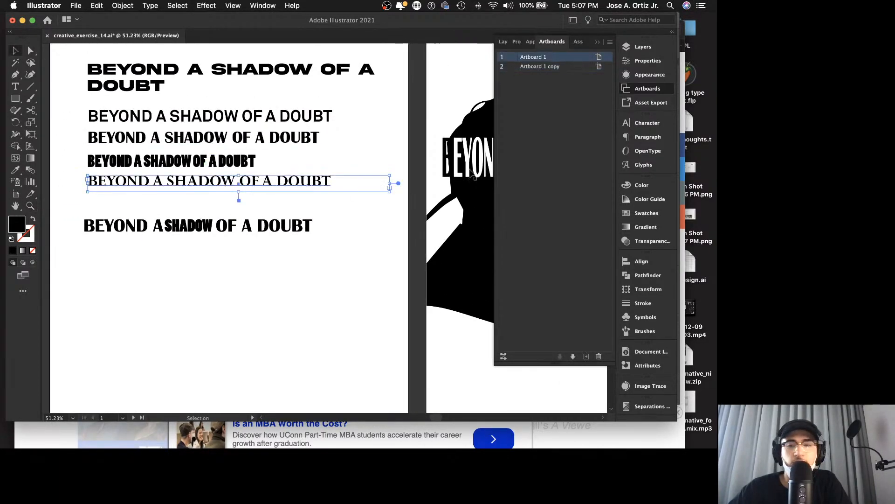
pyautogui.click(654, 123)
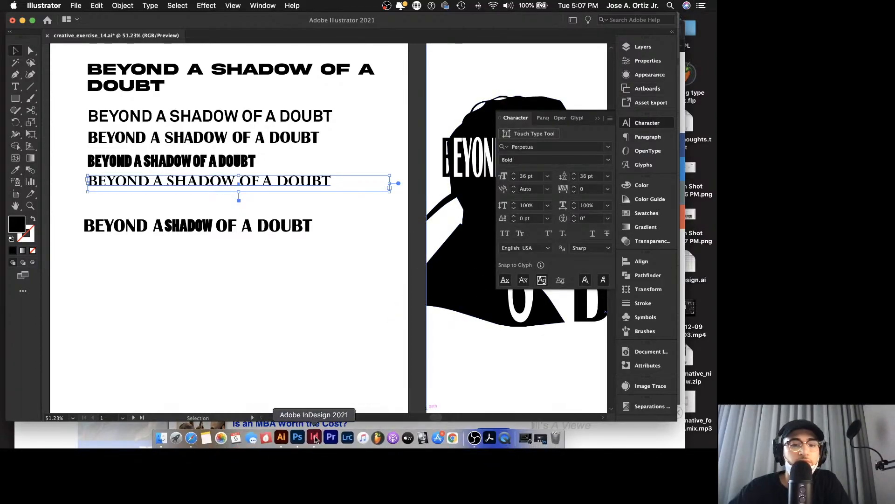
# Step: Return to InDesign and turn off hyphenation for the whole pasted definition
pyautogui.click(313, 437)
pyautogui.moveTo(267, 264); pyautogui.dragTo(196, 223)
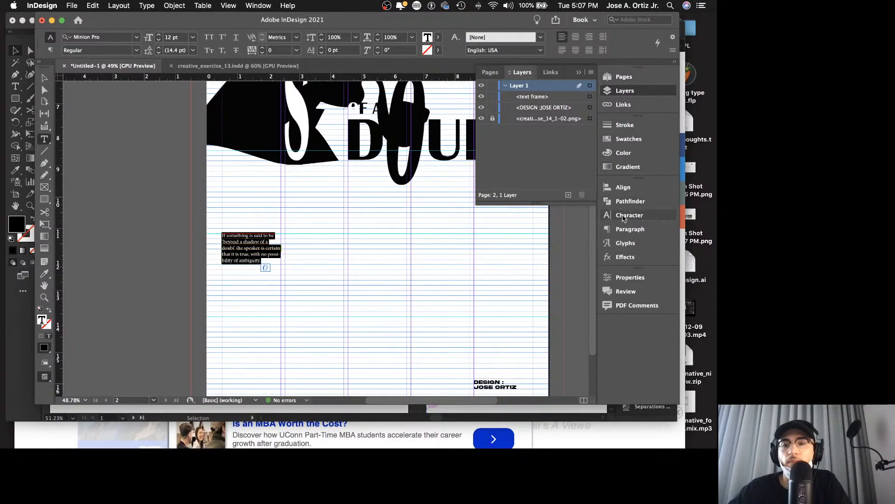
pyautogui.click(627, 229)
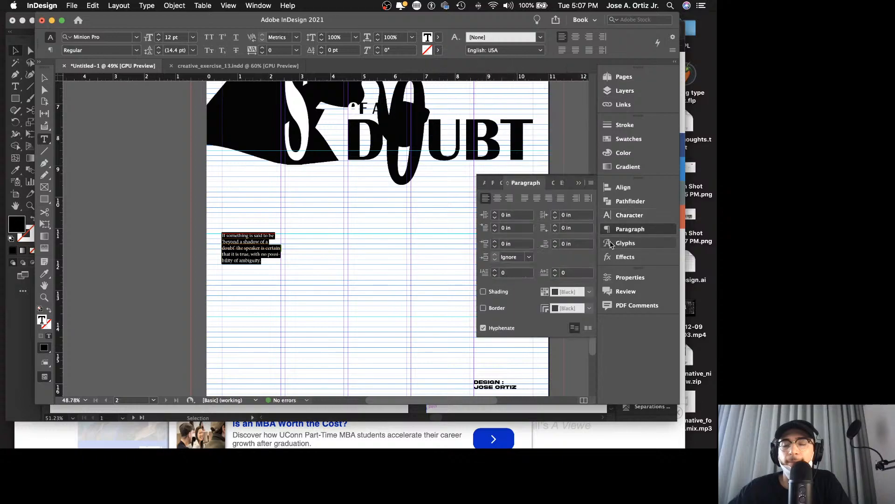
pyautogui.click(483, 328)
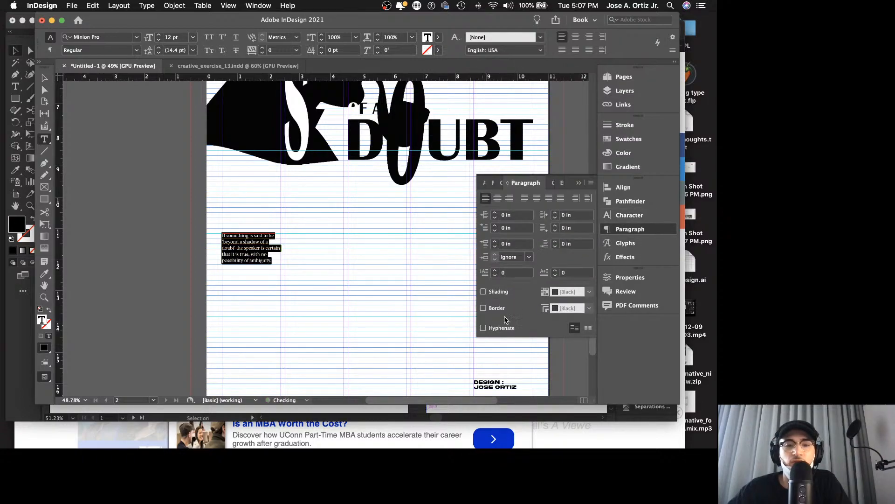
# Step: Change the definition text's font to Perpetua Regular
pyautogui.click(629, 215)
pyautogui.click(590, 197)
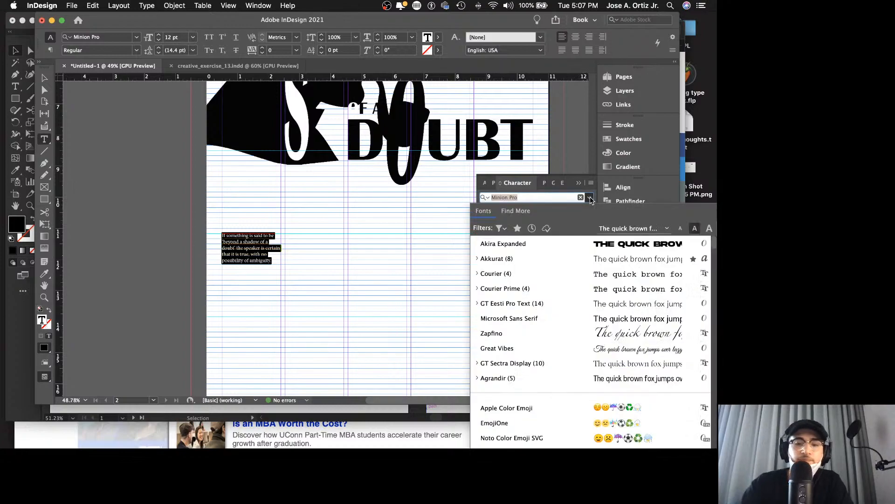
pyautogui.write('per')
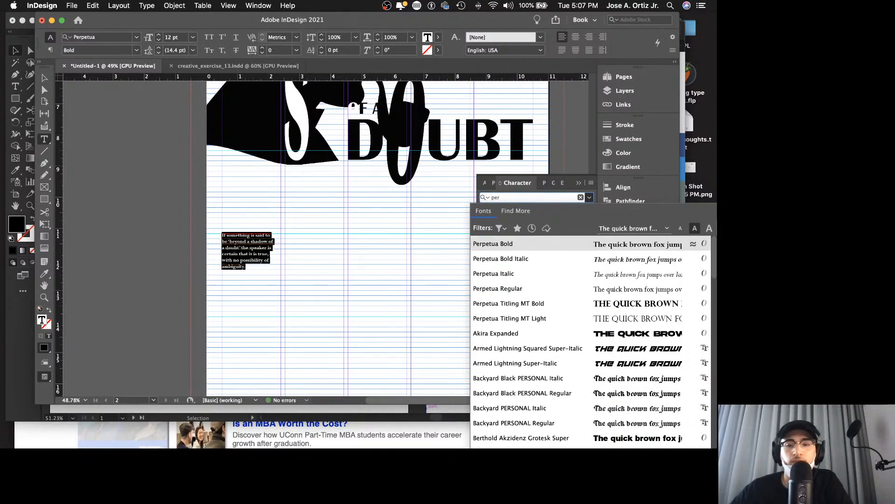
pyautogui.click(516, 288)
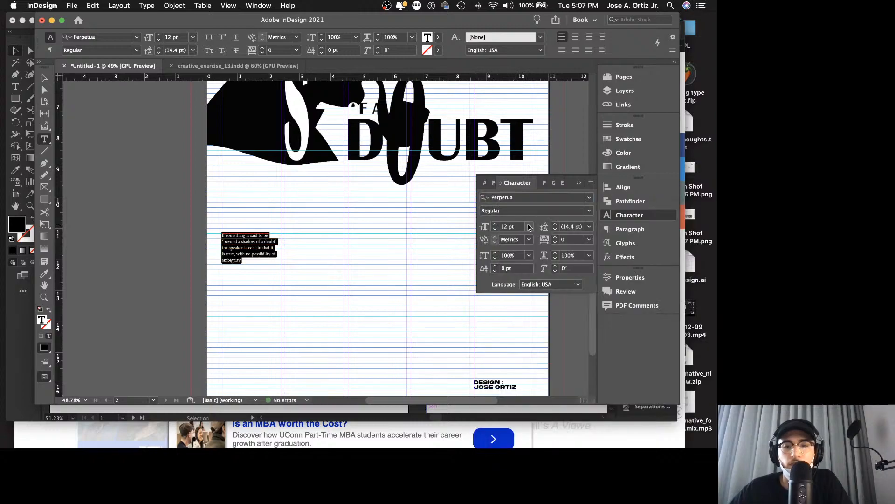
# Step: Set the definition text to a 24 pt font size with 24 pt leading in the narrow frame
pyautogui.click(529, 227)
pyautogui.click(517, 335)
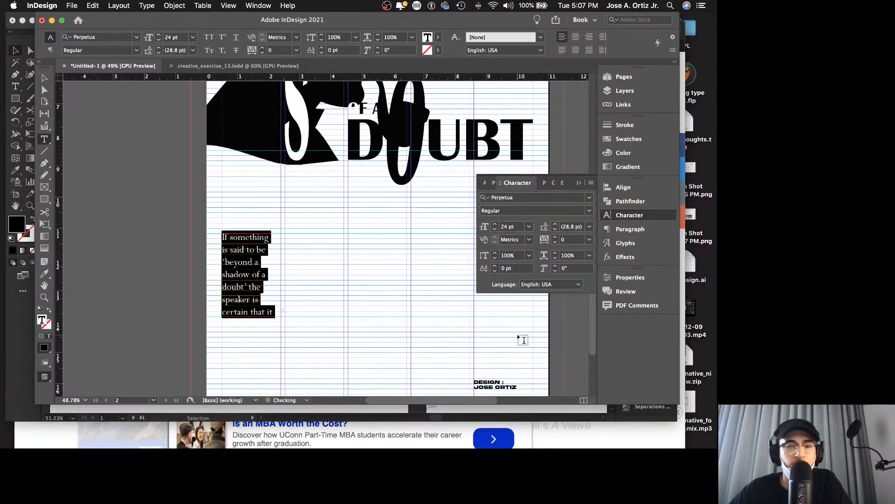
pyautogui.click(590, 227)
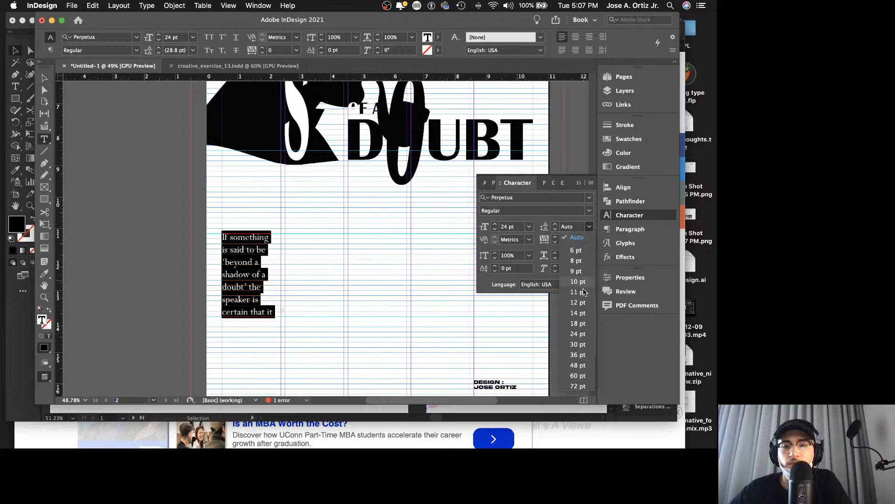
pyautogui.click(583, 334)
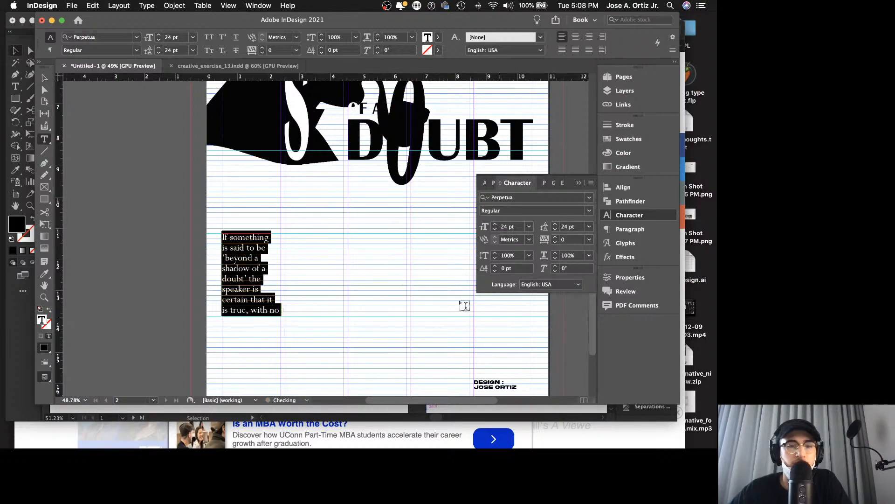
# Step: Reduce all of the definition text to 12 pt leading and a 12 pt font size
pyautogui.click(255, 282)
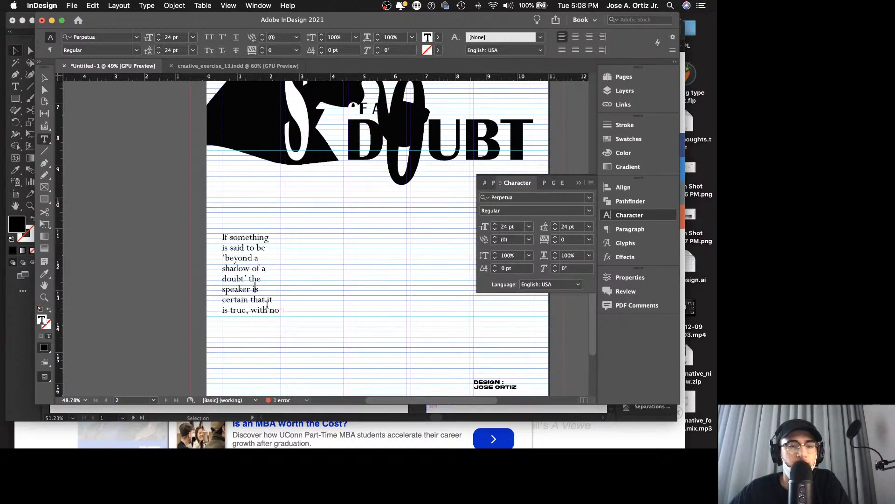
pyautogui.tripleClick(257, 297)
pyautogui.click(257, 296)
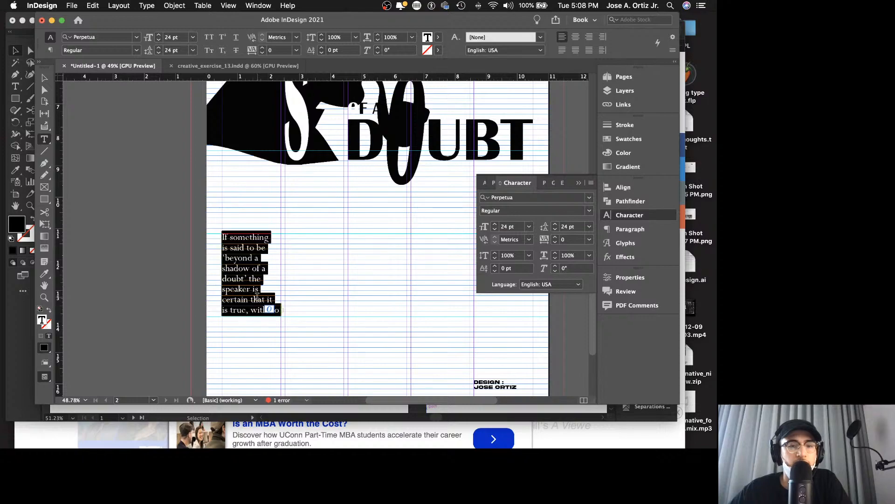
pyautogui.click(589, 227)
pyautogui.click(566, 305)
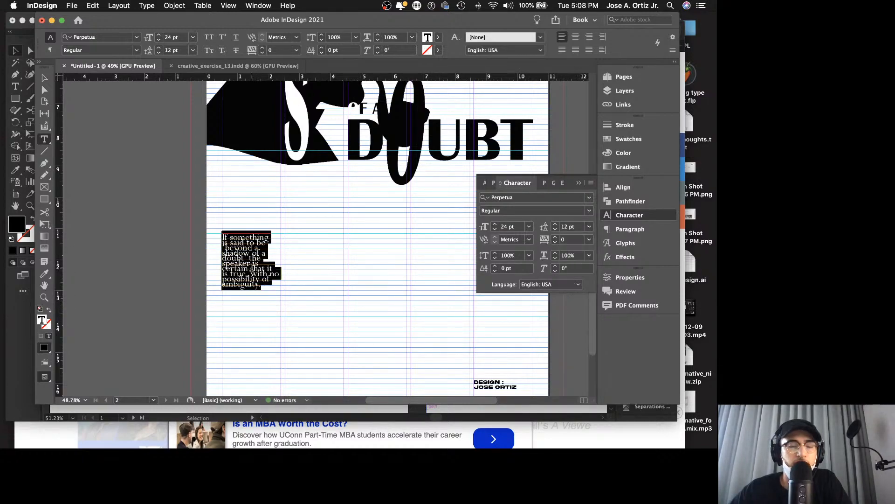
pyautogui.click(261, 288)
pyautogui.moveTo(259, 284); pyautogui.dragTo(278, 228)
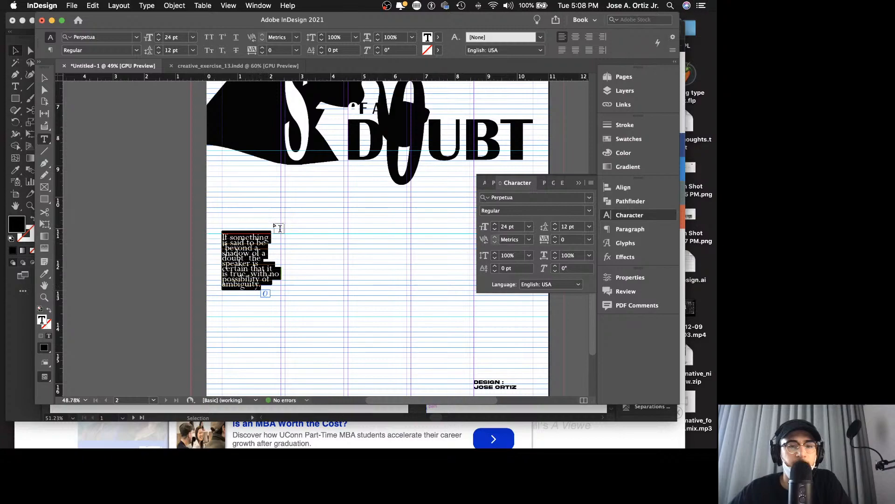
pyautogui.click(530, 227)
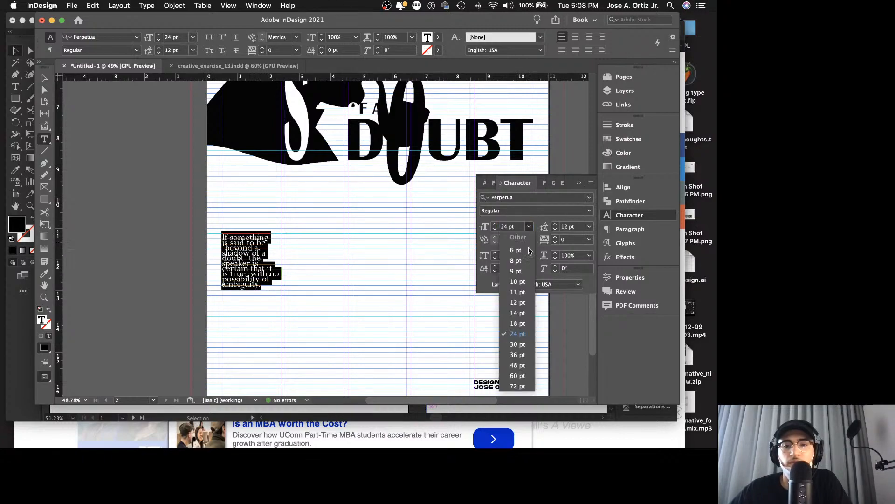
pyautogui.click(513, 312)
# Step: Change the definition text to Perpetua Bold and review the poster in full-screen presentation mode
pyautogui.click(588, 209)
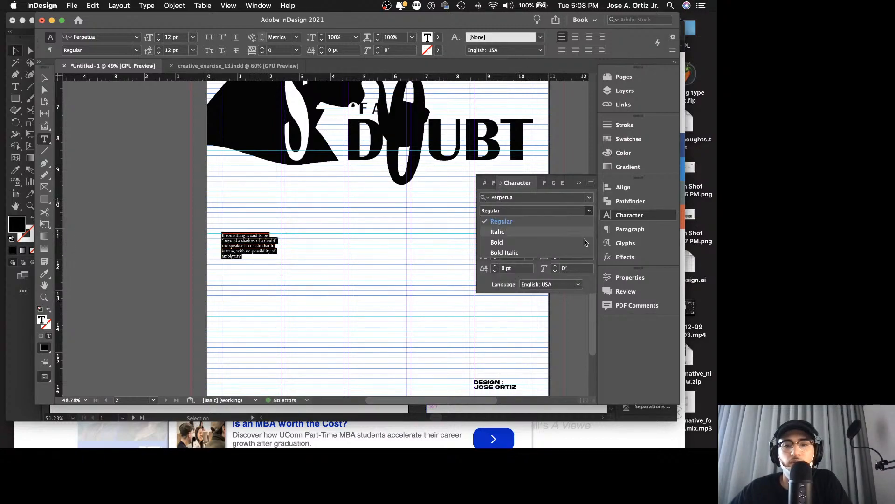
pyautogui.click(559, 240)
pyautogui.click(262, 246)
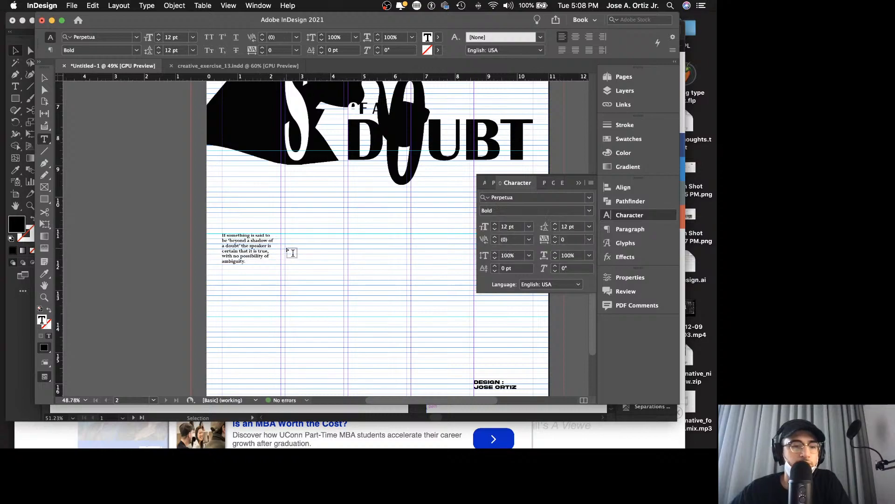
pyautogui.press('Escape')
pyautogui.hotkey('shift', 'w')
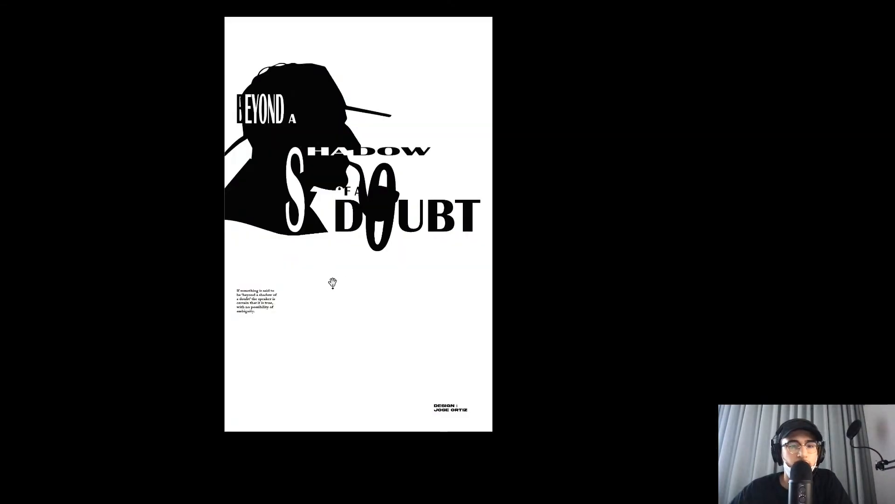
pyautogui.press('Escape')
# Step: Widen the definition's text frame to span the first two columns, about 3.93 in wide
pyautogui.scroll(-3, 277, 311)
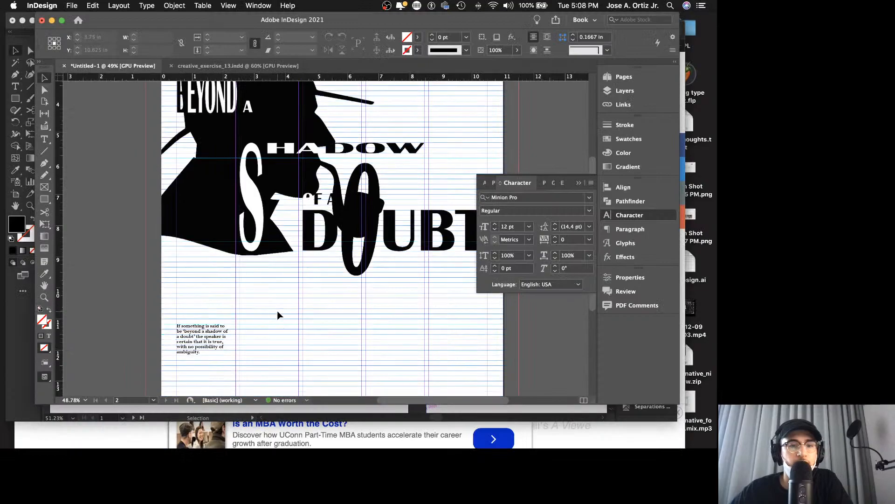
pyautogui.hscroll(-2, 288, 312)
pyautogui.scroll(-3, 294, 311)
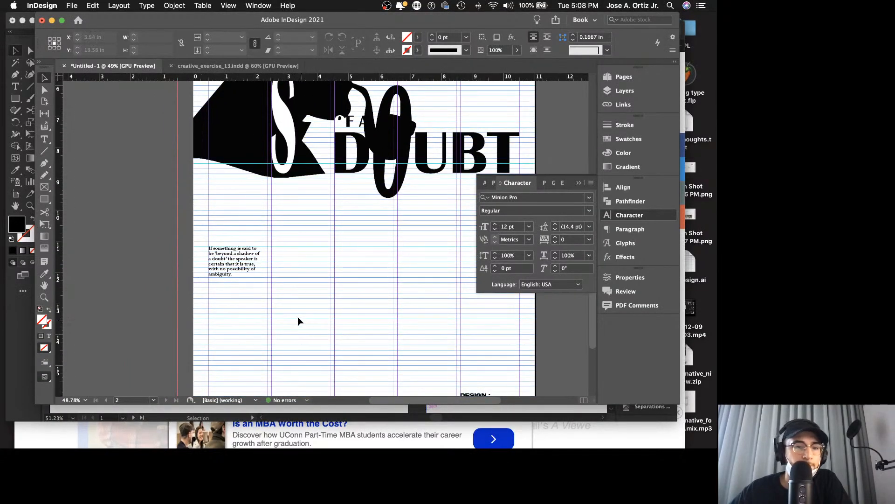
pyautogui.click(273, 284)
pyautogui.moveTo(272, 284); pyautogui.dragTo(330, 290)
# Step: Set all of the definition text to 24 pt size and 24 pt leading, and review the poster in presentation mode
pyautogui.doubleClick(296, 265)
pyautogui.press('super+a')
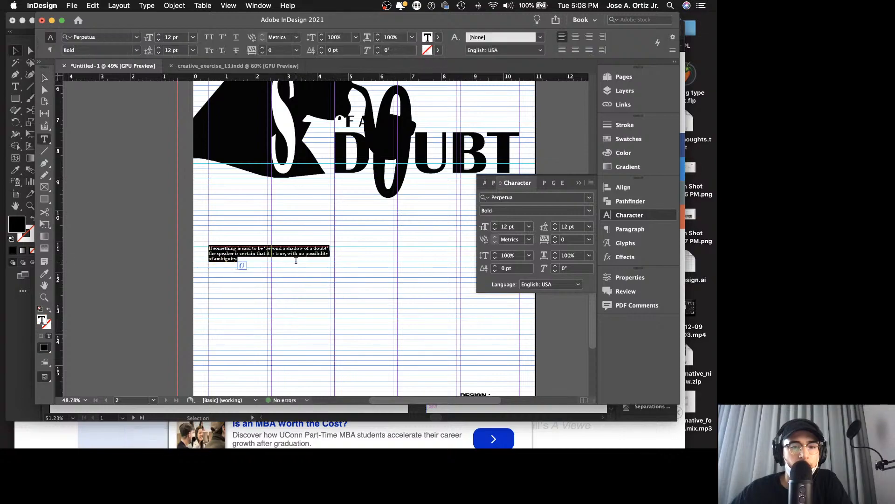
pyautogui.click(530, 226)
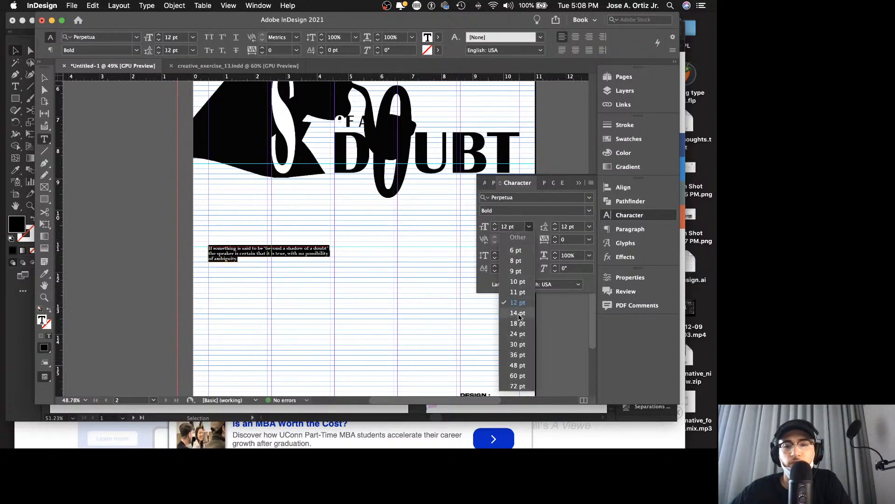
pyautogui.click(528, 344)
pyautogui.click(528, 226)
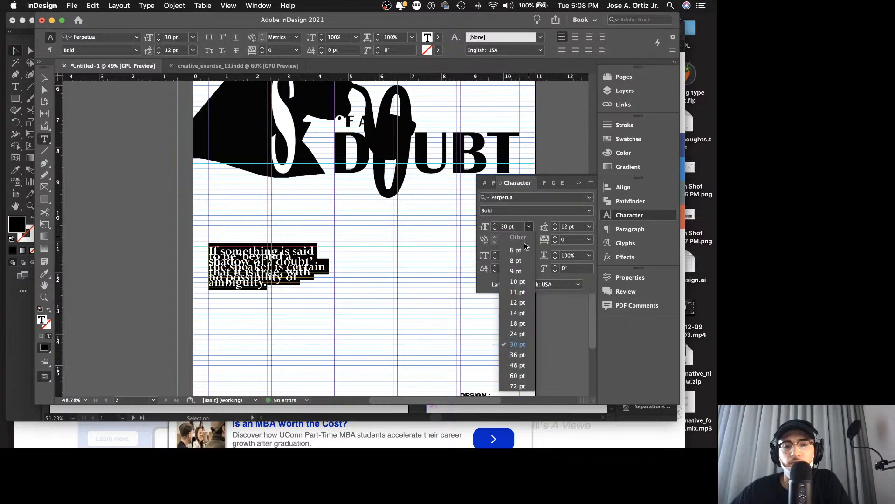
pyautogui.click(513, 334)
pyautogui.click(590, 227)
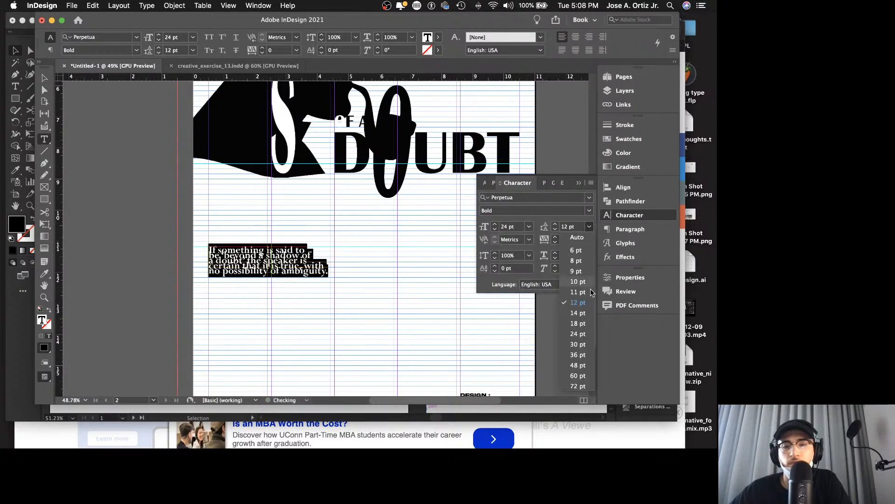
pyautogui.click(578, 334)
pyautogui.press('Escape')
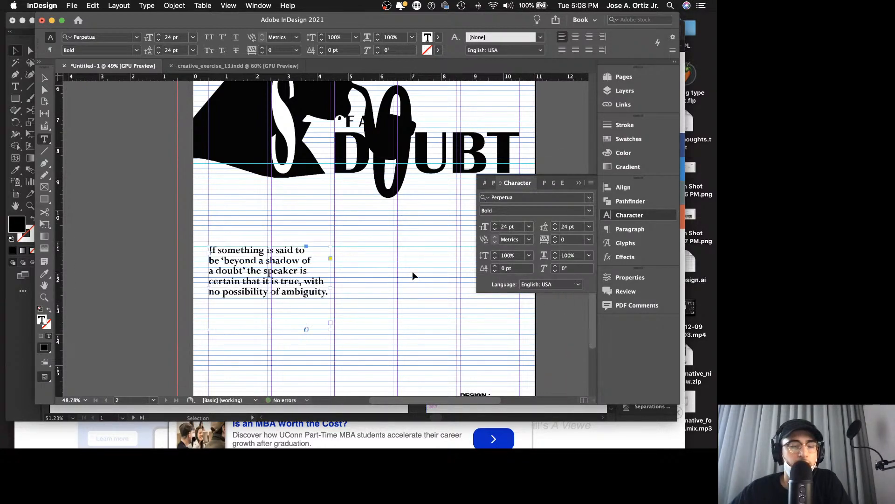
pyautogui.hotkey('shift', 'w')
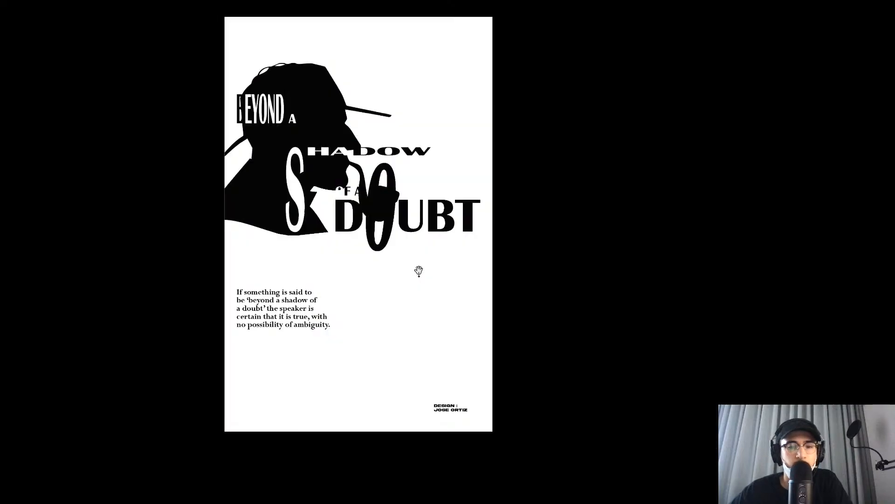
pyautogui.press('Escape')
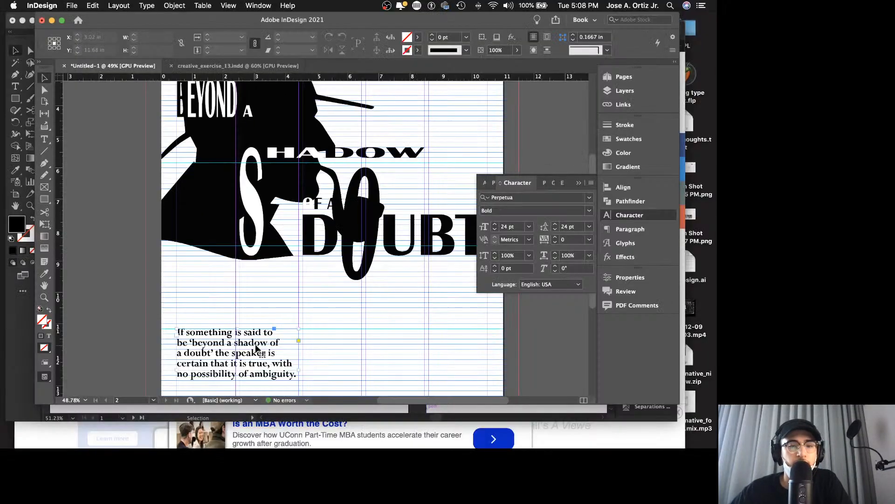
# Step: Set the definition text frame's first baseline offset to Leading in its Text Frame Options
pyautogui.rightClick(256, 348)
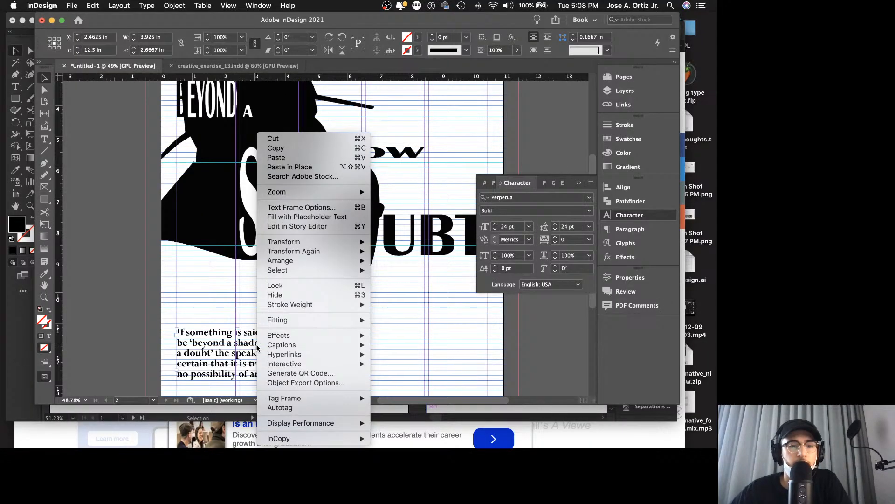
pyautogui.click(310, 208)
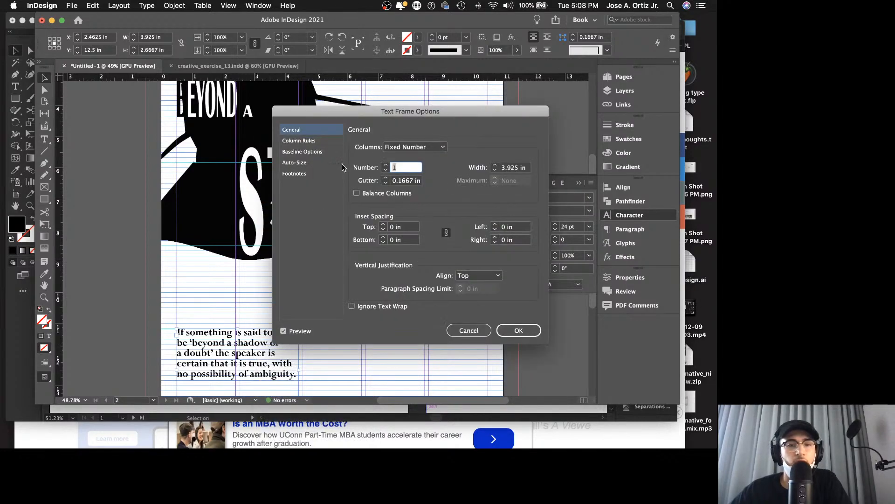
pyautogui.click(326, 152)
pyautogui.click(405, 160)
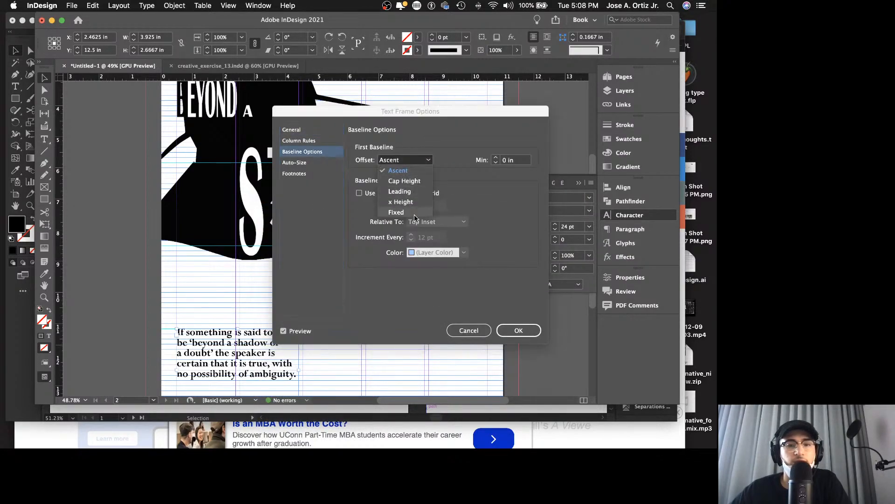
pyautogui.click(400, 191)
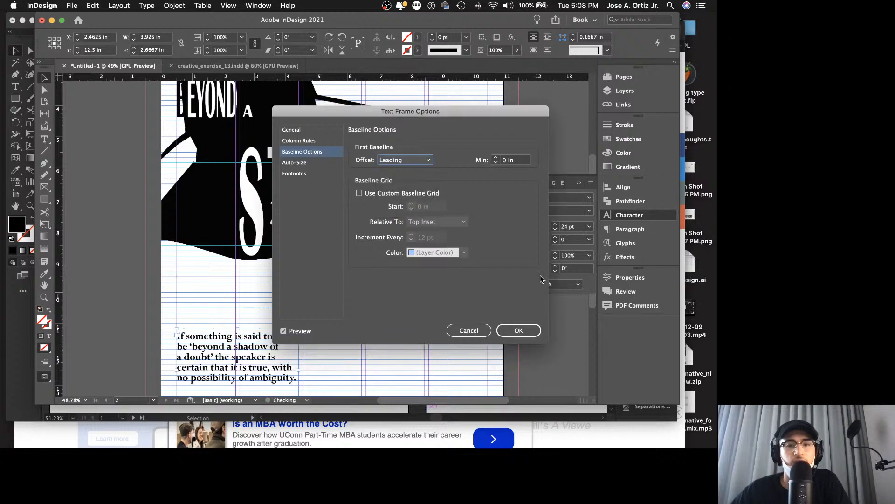
pyautogui.click(508, 330)
pyautogui.hscroll(-2, 372, 334)
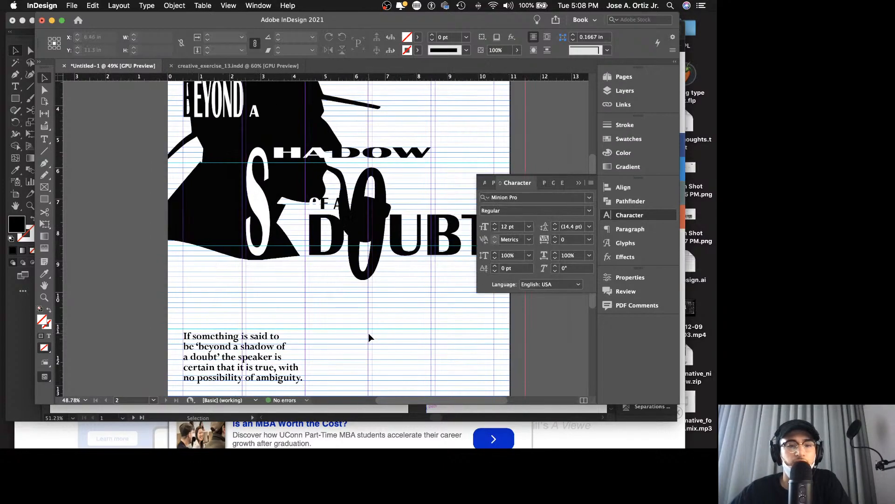
# Step: Check the definition text against the baseline grid up close and save the document as creative_exercise_14.indd in the CREATIVE EXERCISES folder
pyautogui.scroll(-2, 368, 333)
pyautogui.press('z')
pyautogui.moveTo(264, 314); pyautogui.dragTo(364, 308)
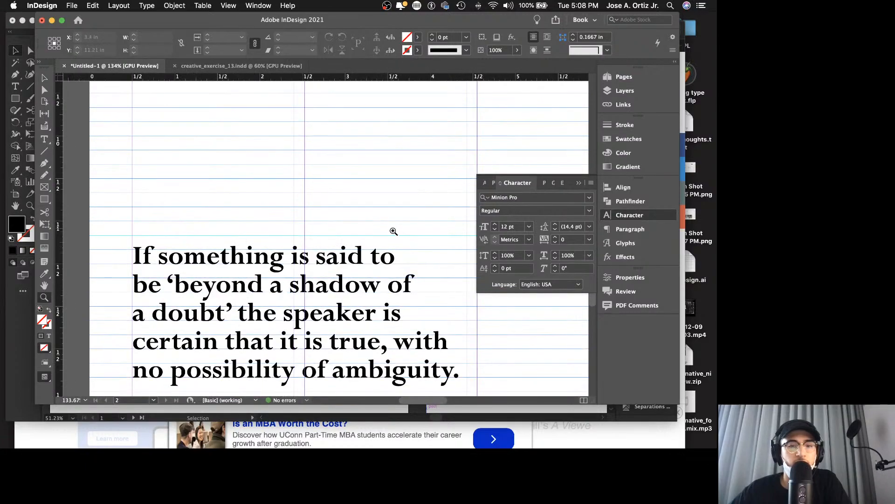
pyautogui.press('v')
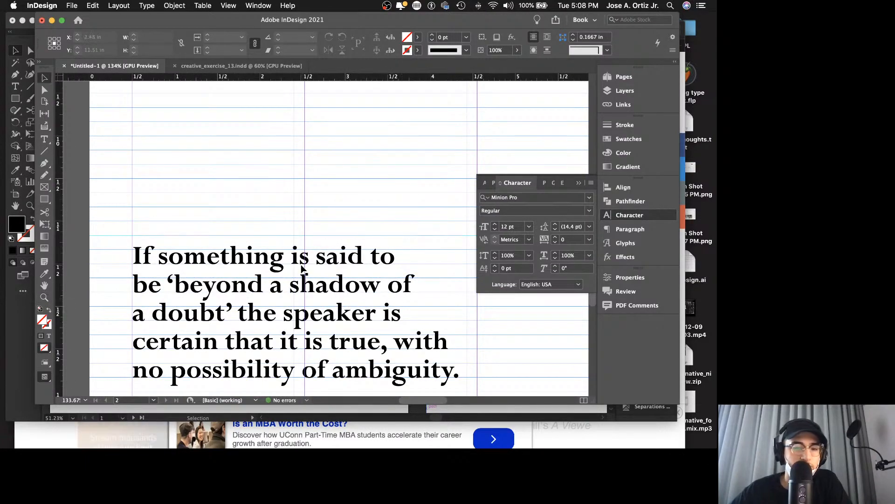
pyautogui.click(310, 262)
pyautogui.click(341, 212)
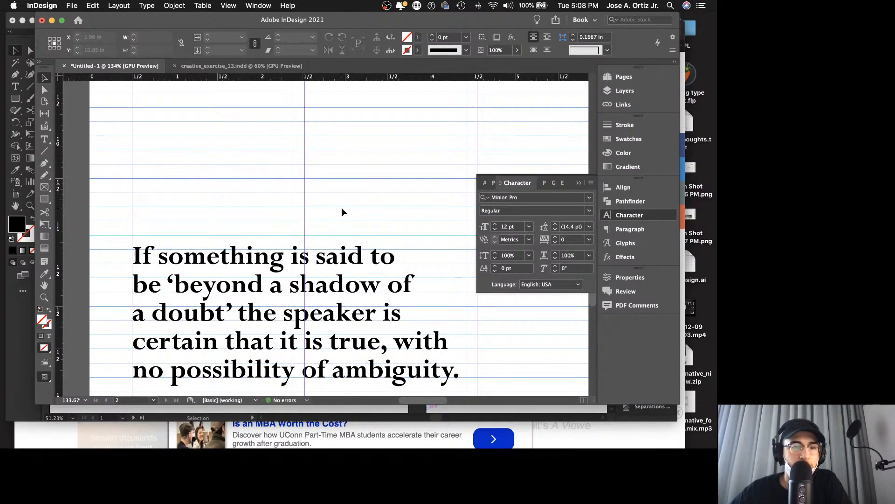
pyautogui.press('super+s')
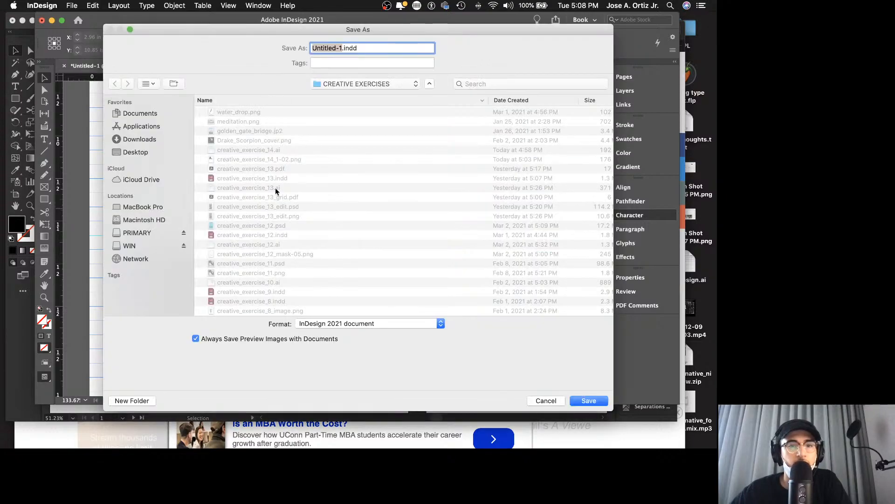
pyautogui.click(277, 153)
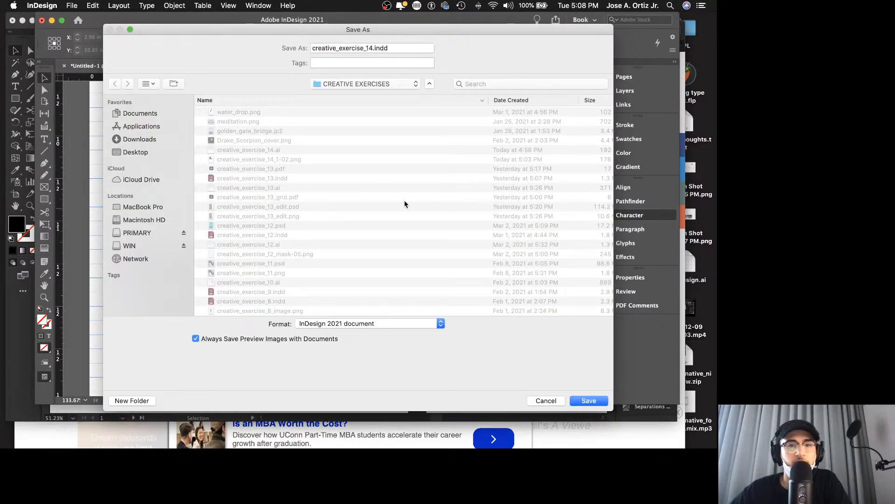
pyautogui.click(589, 401)
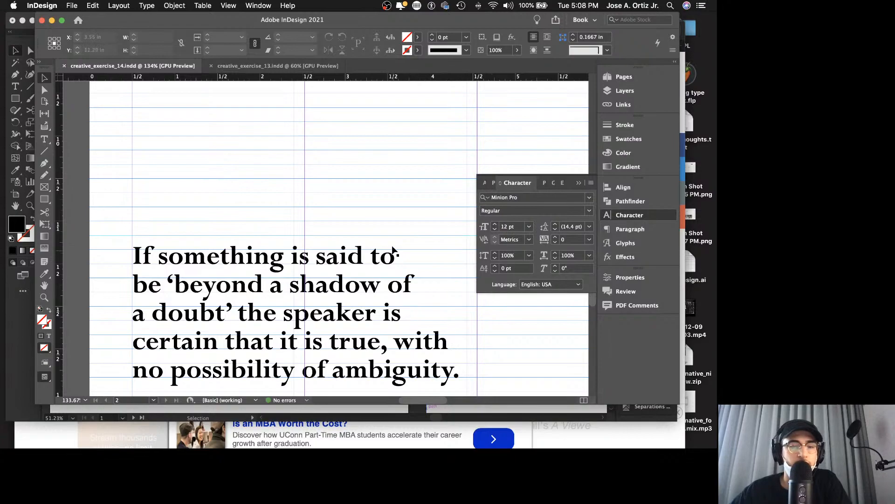
# Step: Switch to Safari and copy the phrase-origin sentence, from "The expression 'beyond a shadow of a doubt'" to "18th century."
pyautogui.press('z')
pyautogui.moveTo(422, 189); pyautogui.dragTo(301, 202)
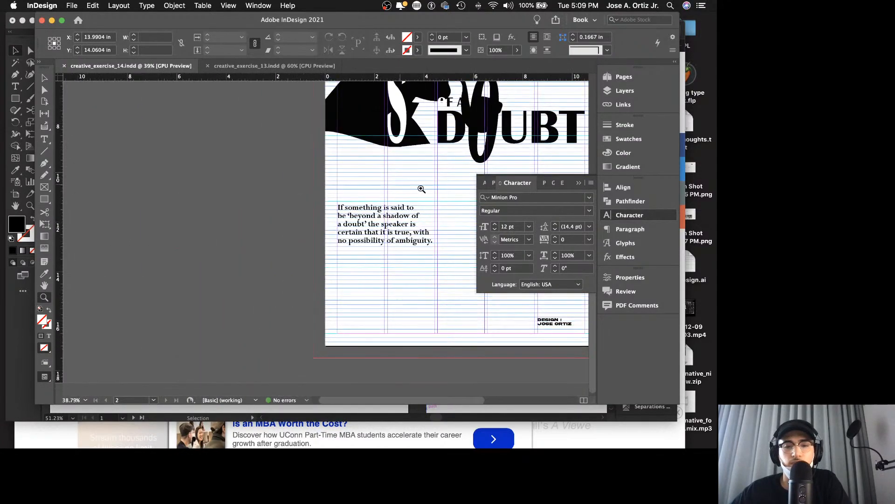
pyautogui.hscroll(5, 411, 187)
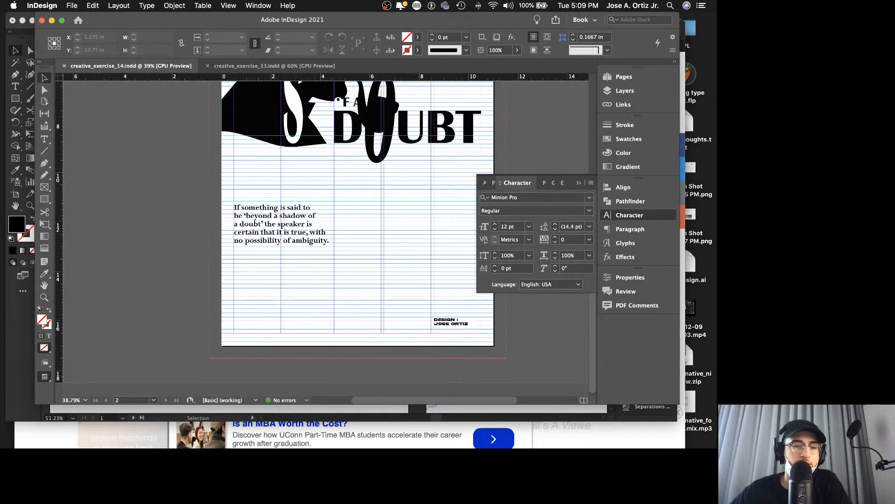
pyautogui.click(104, 426)
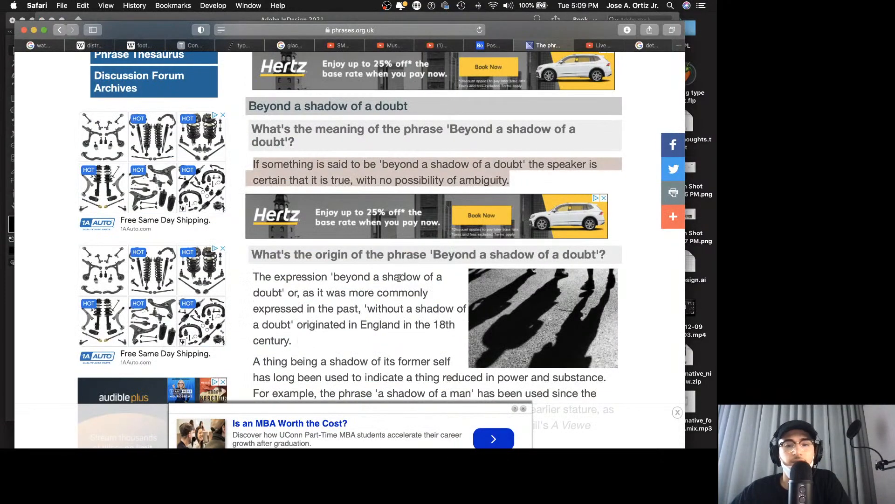
pyautogui.scroll(-5, 398, 278)
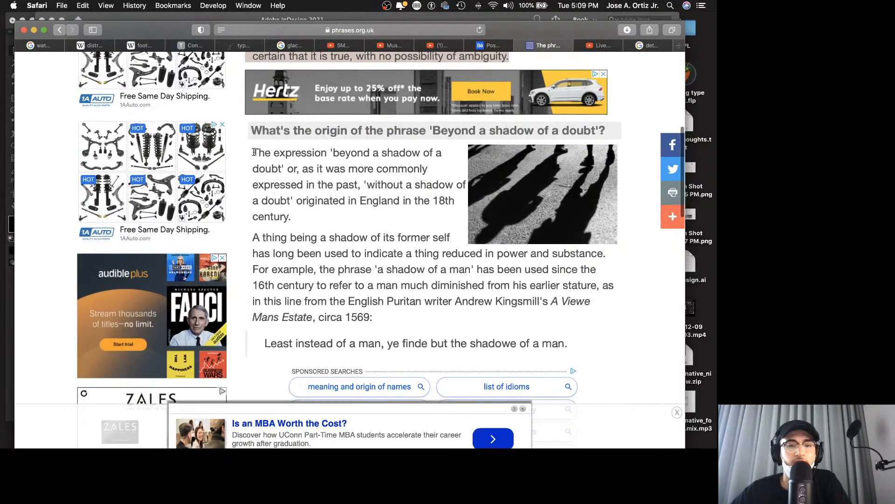
pyautogui.moveTo(254, 153); pyautogui.dragTo(355, 208)
pyautogui.press('super+c')
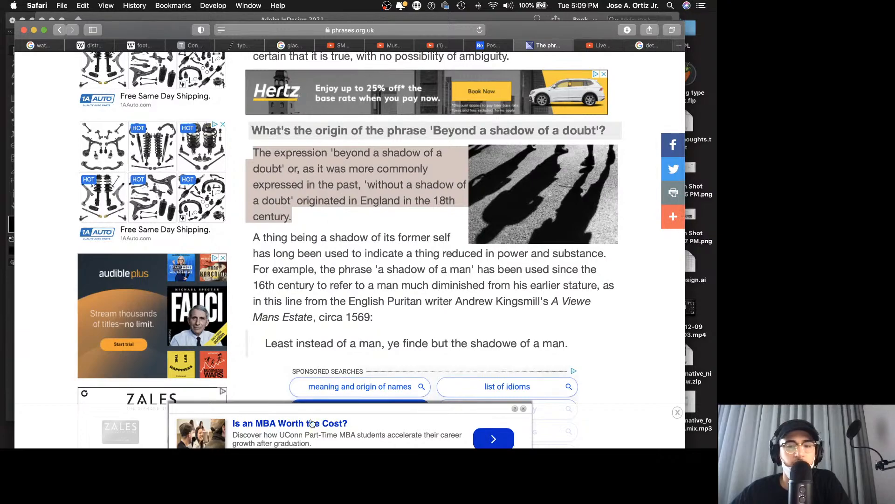
pyautogui.moveTo(329, 436)
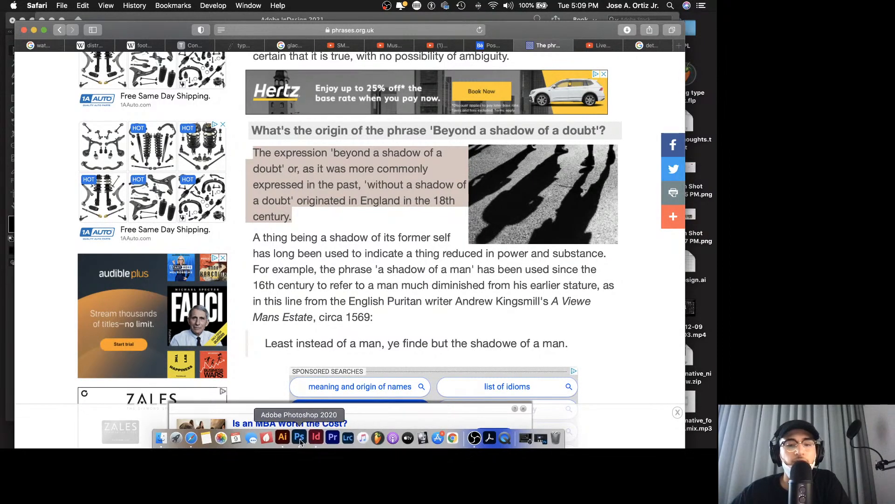
# Step: Back in InDesign, duplicate the definition frame beside the original from the third column and replace its text with the copied origin sentence
pyautogui.click(315, 438)
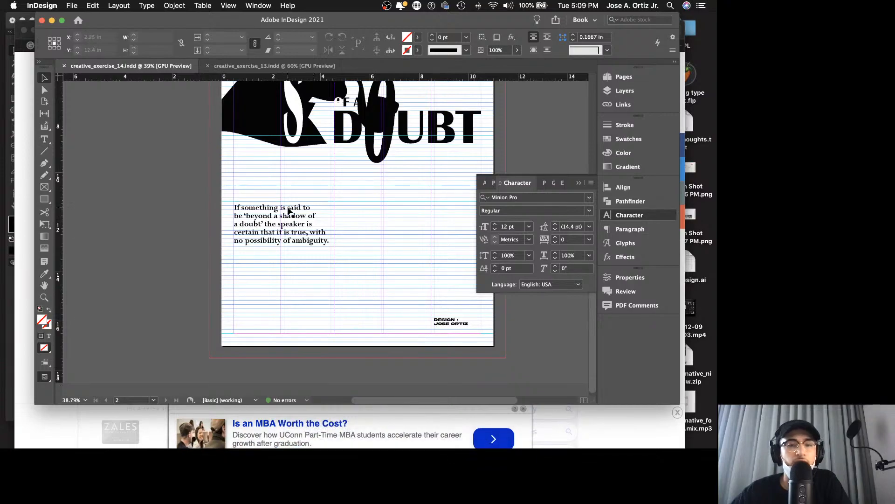
pyautogui.moveTo(289, 211); pyautogui.dragTo(393, 226)
pyautogui.doubleClick(394, 226)
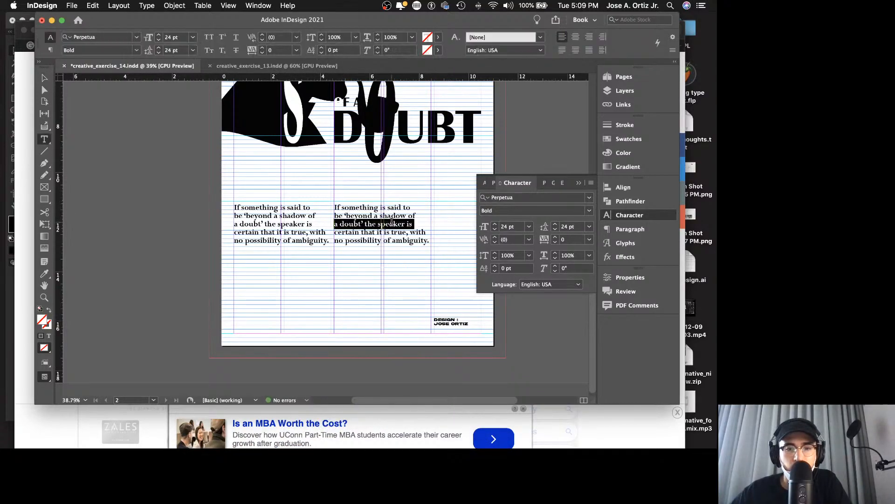
pyautogui.press('super+a')
pyautogui.press('super+v')
pyautogui.press('Escape')
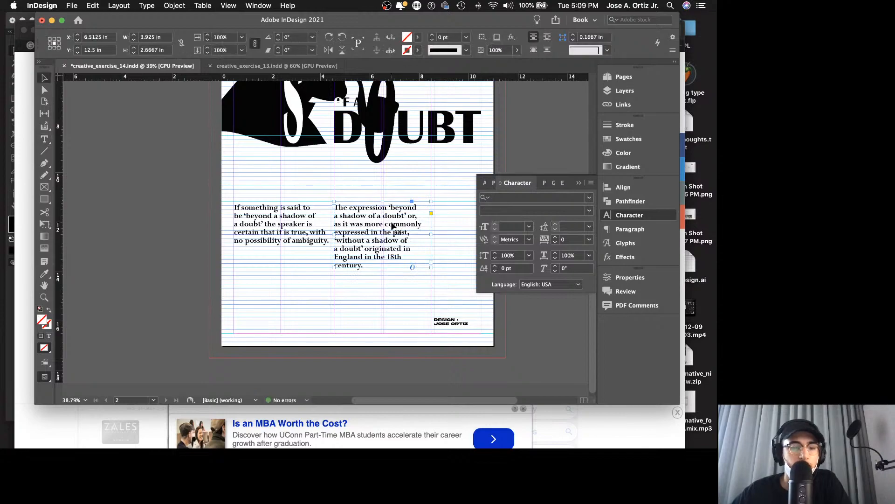
# Step: Review the poster with its two side-by-side text blocks in full-screen presentation mode
pyautogui.hotkey('shift', 'w')
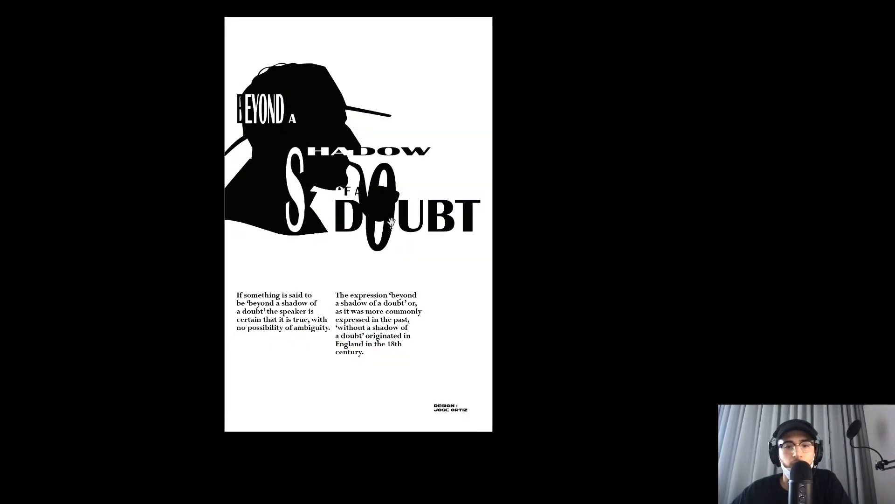
pyautogui.press('Escape')
pyautogui.scroll(5, 390, 242)
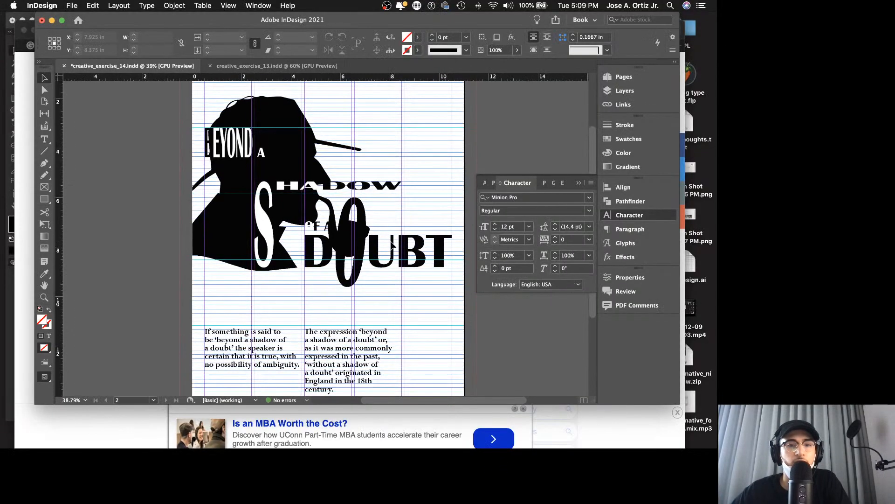
pyautogui.scroll(-5, 390, 242)
pyautogui.hotkey('shift', 'w')
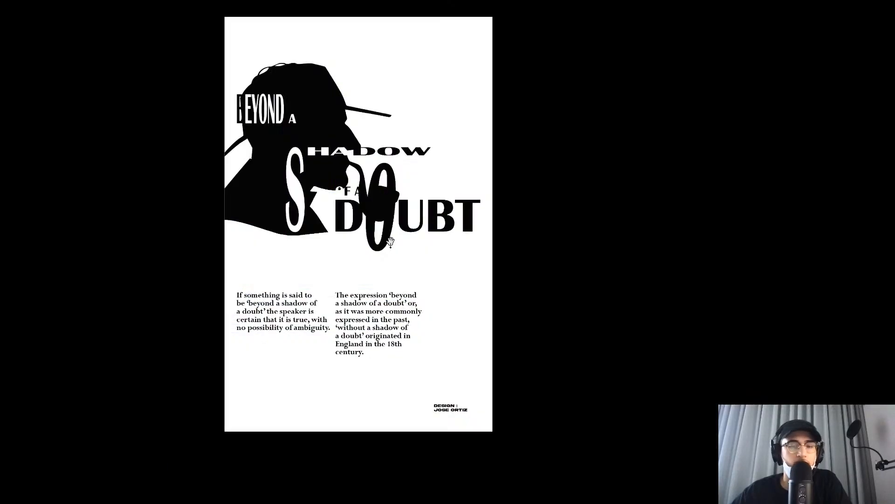
pyautogui.press('Escape')
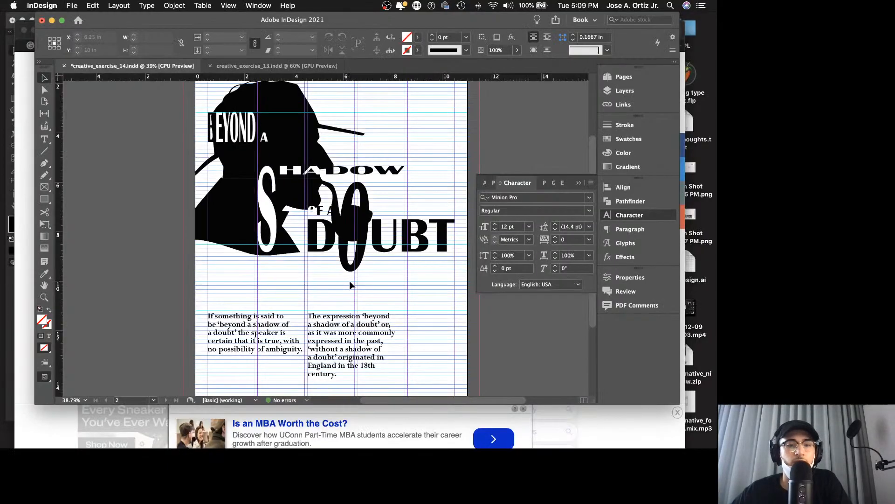
pyautogui.scroll(-3, 349, 281)
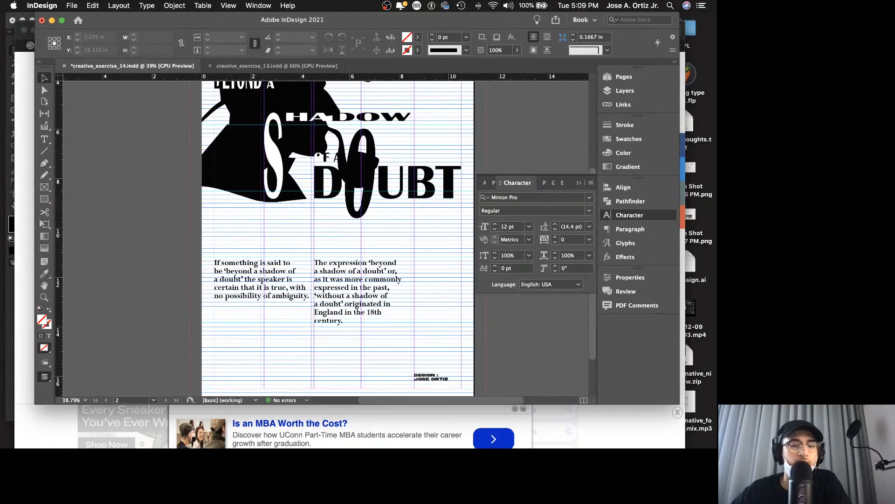
# Step: In Safari, copy the paragraph from "A thing being a shadow of its former self" to "circa 1569:" on the phrase page
pyautogui.click(567, 426)
pyautogui.scroll(-3, 271, 179)
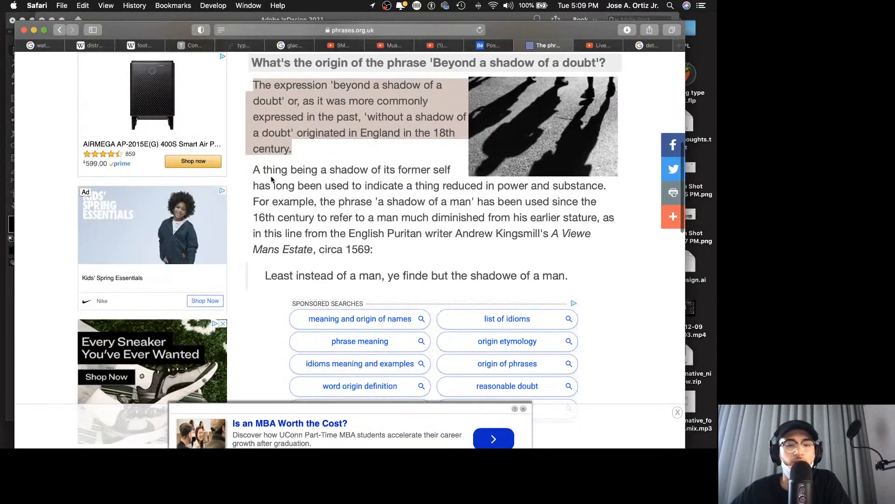
pyautogui.scroll(-10, 273, 181)
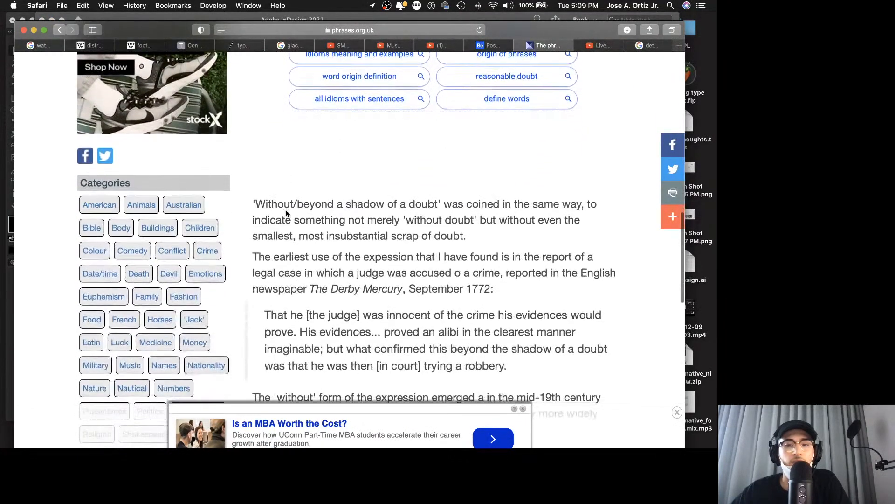
pyautogui.scroll(-5, 286, 213)
pyautogui.scroll(10, 286, 216)
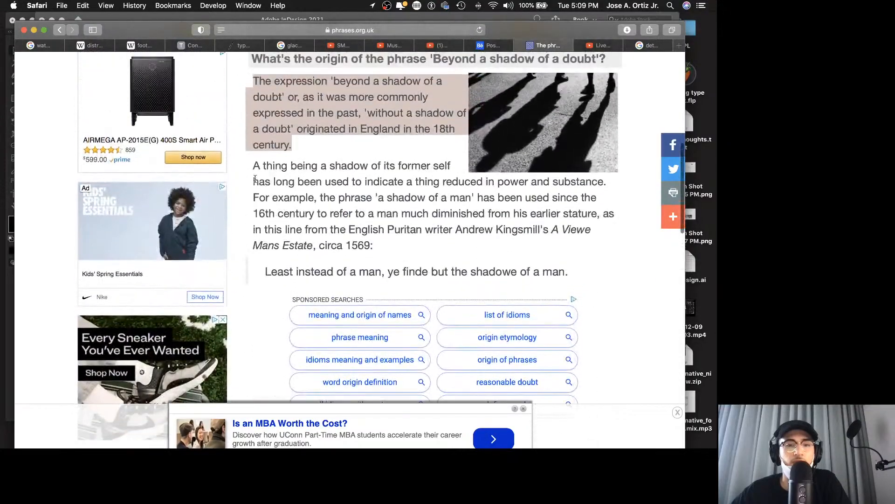
pyautogui.moveTo(253, 167); pyautogui.dragTo(404, 242)
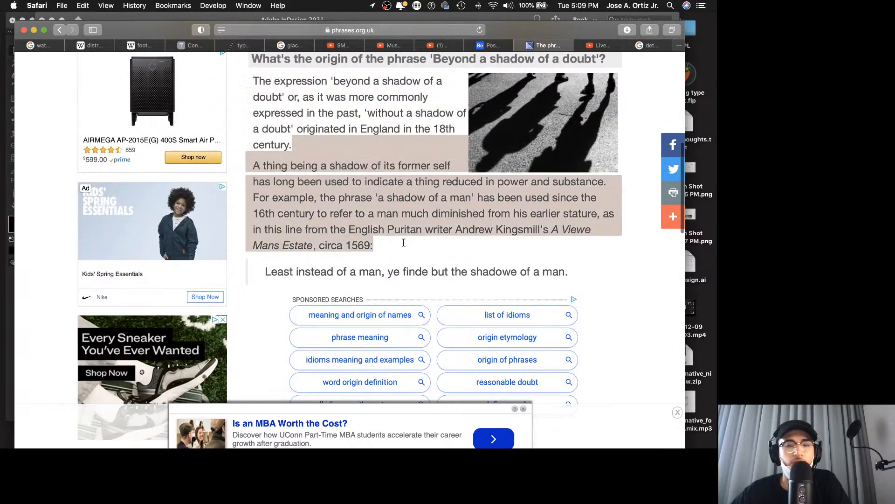
pyautogui.click(260, 159)
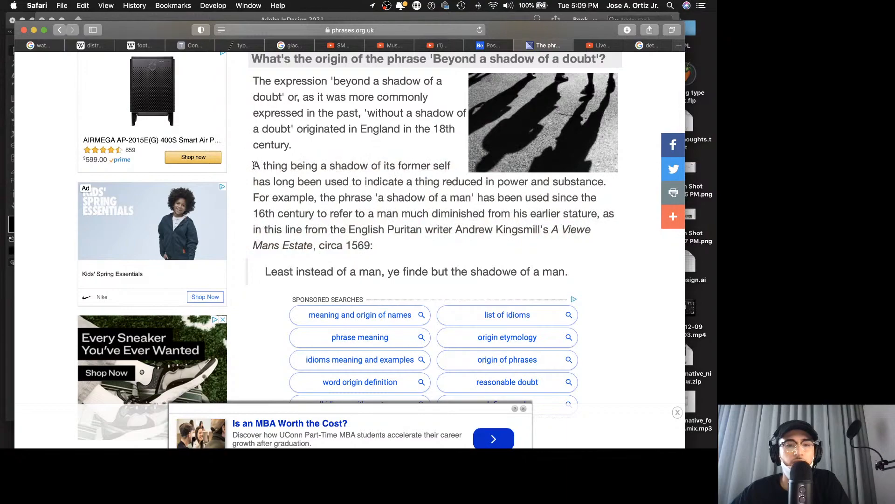
pyautogui.moveTo(254, 166); pyautogui.dragTo(390, 237)
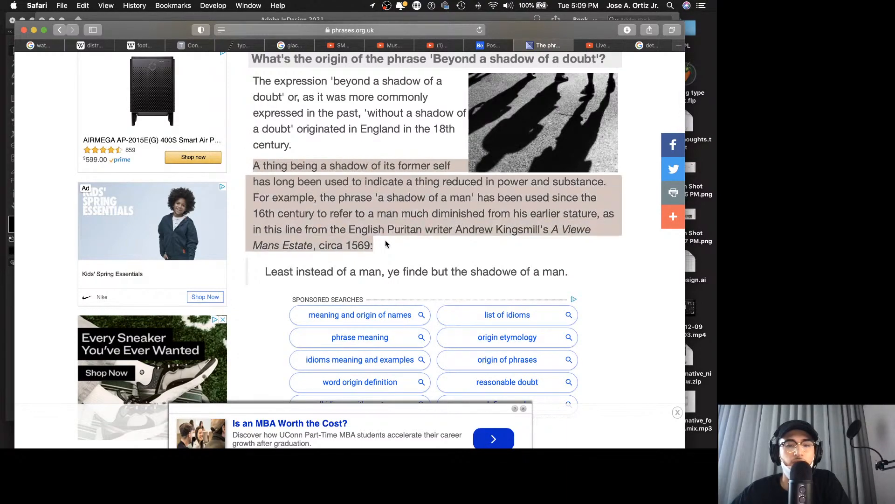
pyautogui.press('super+c')
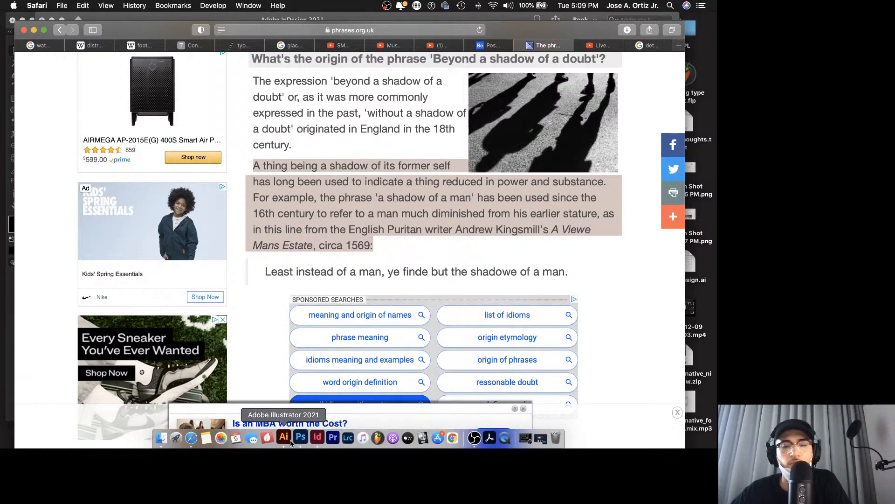
# Step: In InDesign, duplicate the definition frame directly below the original, replace its text with the copied paragraph, and review the poster in presentation mode
pyautogui.click(285, 438)
pyautogui.click(318, 437)
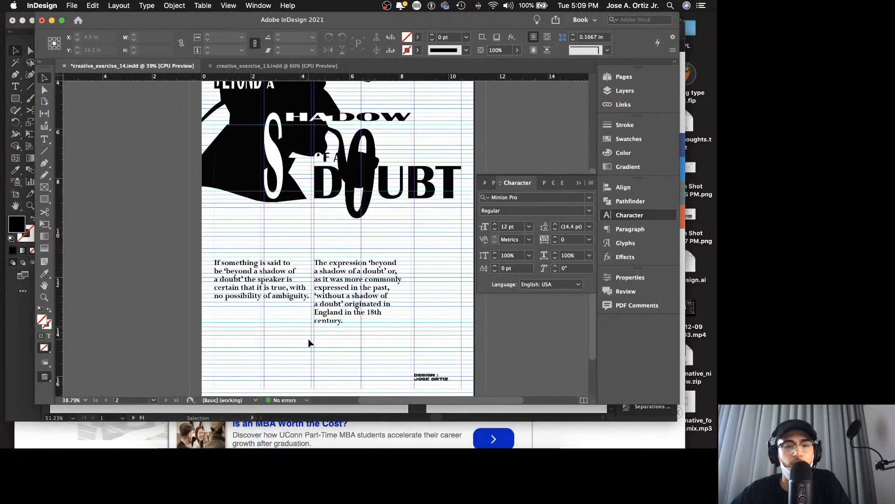
pyautogui.click(355, 286)
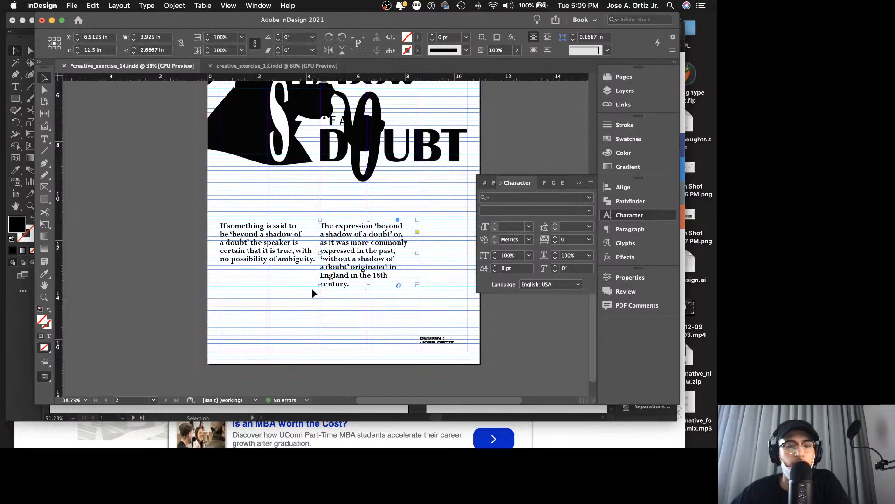
pyautogui.moveTo(270, 268); pyautogui.dragTo(278, 315)
pyautogui.tripleClick(278, 315)
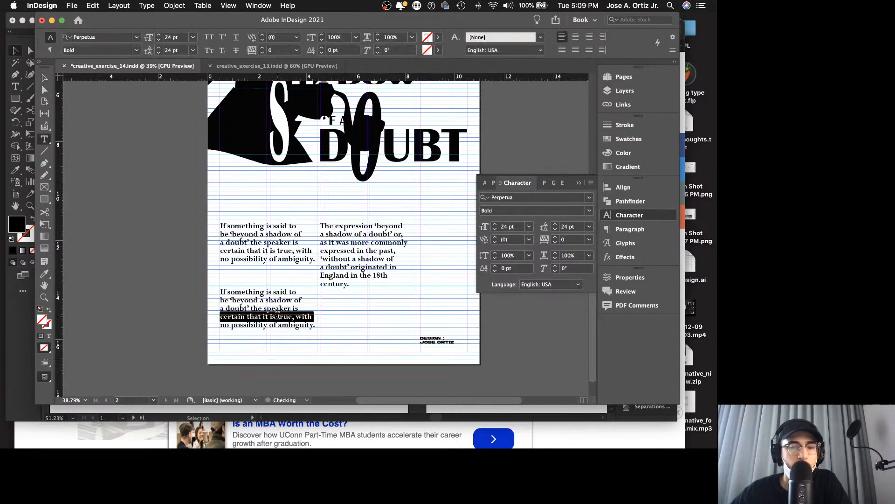
pyautogui.click(277, 315)
pyautogui.press('super+v')
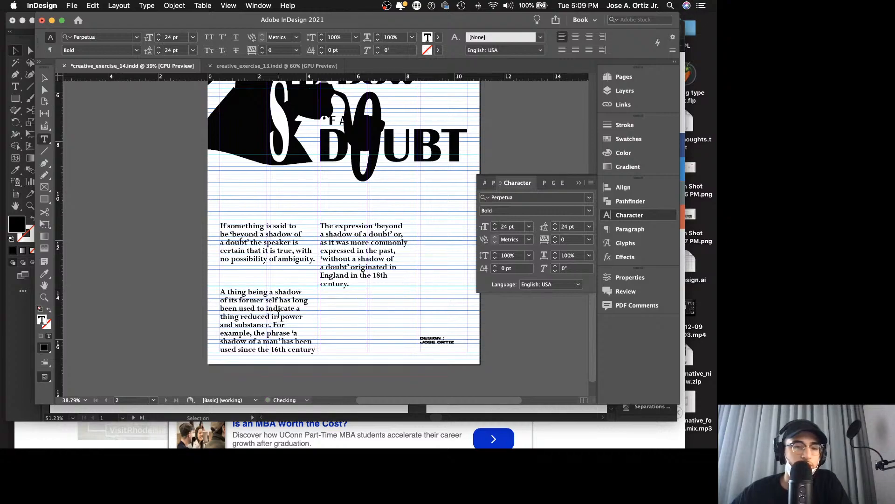
pyautogui.press('Escape')
pyautogui.hotkey('shift', 'w')
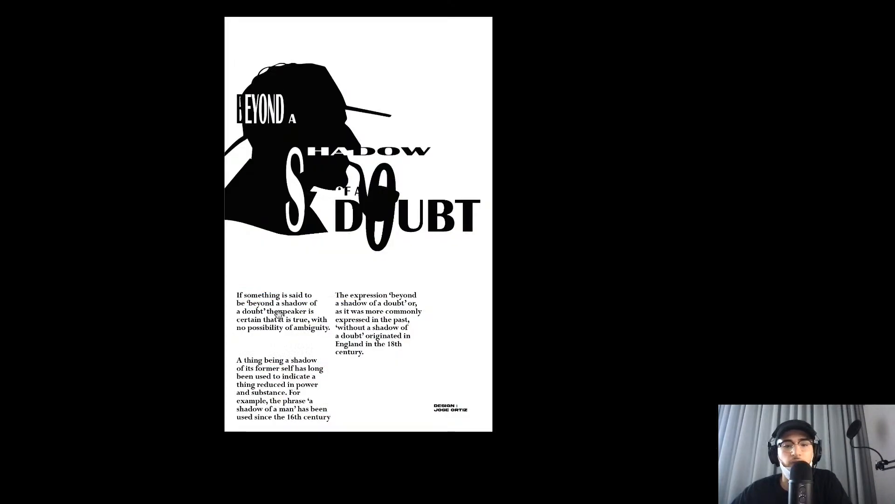
pyautogui.press('Escape')
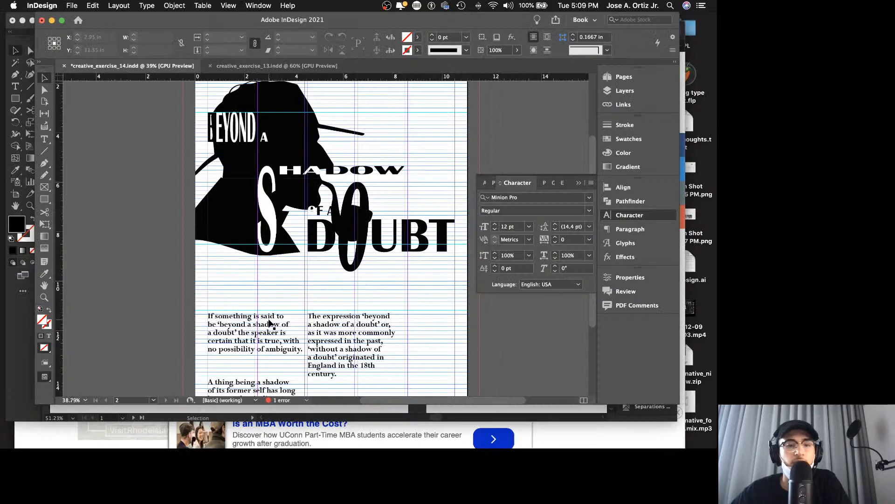
# Step: Set the definition text beginning "If something is said to" to 12 pt with 12 pt leading and check the poster in presentation mode
pyautogui.click(270, 323)
pyautogui.click(528, 226)
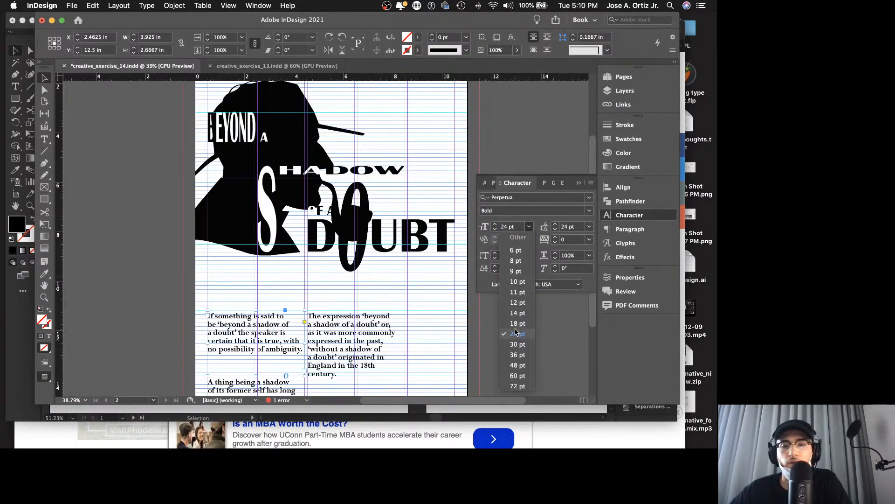
pyautogui.click(518, 302)
pyautogui.click(590, 226)
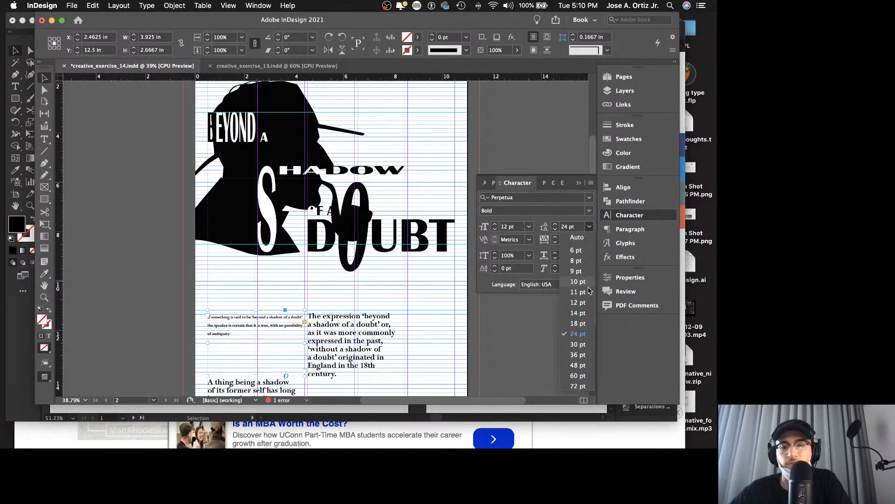
pyautogui.click(578, 303)
pyautogui.click(310, 297)
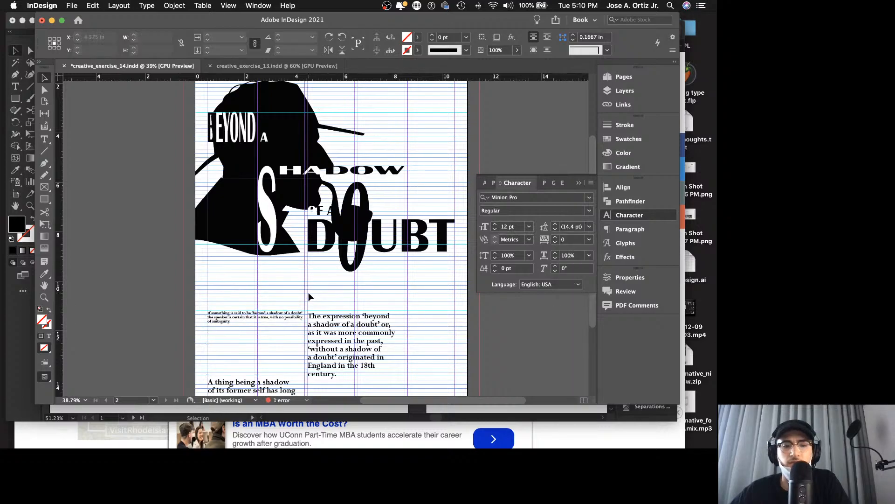
pyautogui.hotkey('shift', 'w')
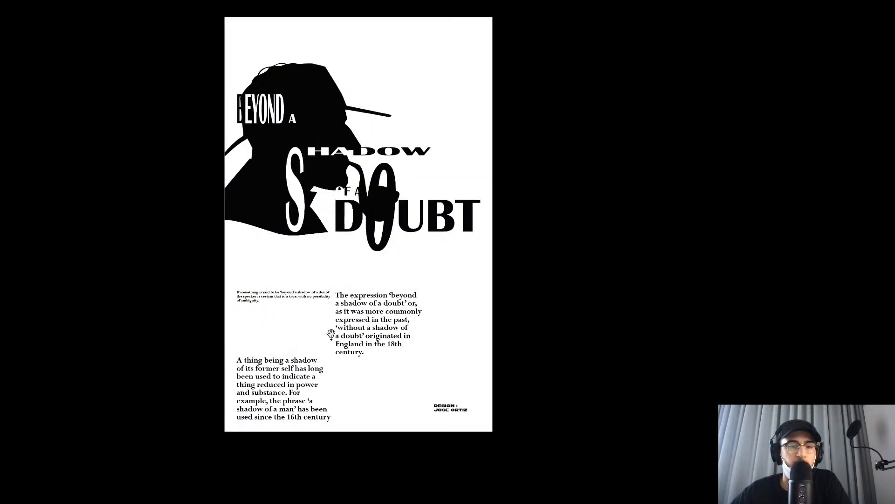
pyautogui.press('Escape')
# Step: Narrow the definition frame to the first column at 1.9 in wide and shorten it to 1.1667 in high
pyautogui.scroll(-2, 306, 326)
pyautogui.press('z')
pyautogui.moveTo(273, 311); pyautogui.dragTo(330, 295)
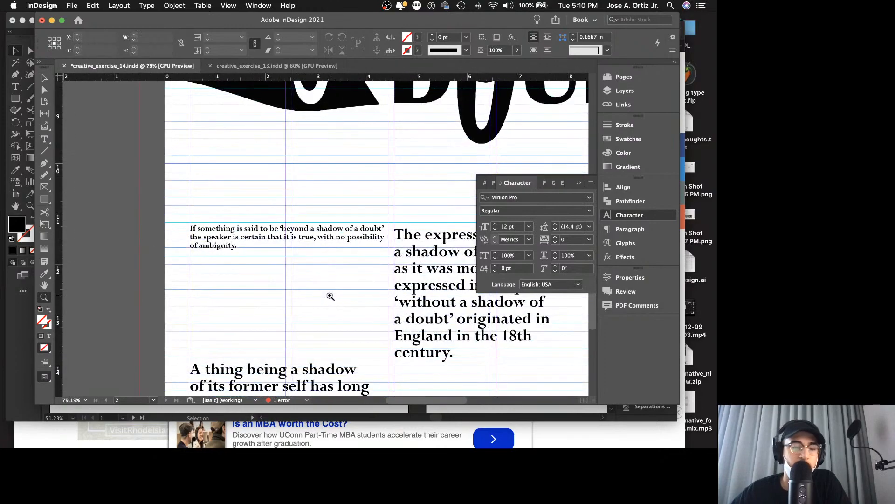
pyautogui.press('v')
pyautogui.click(340, 259)
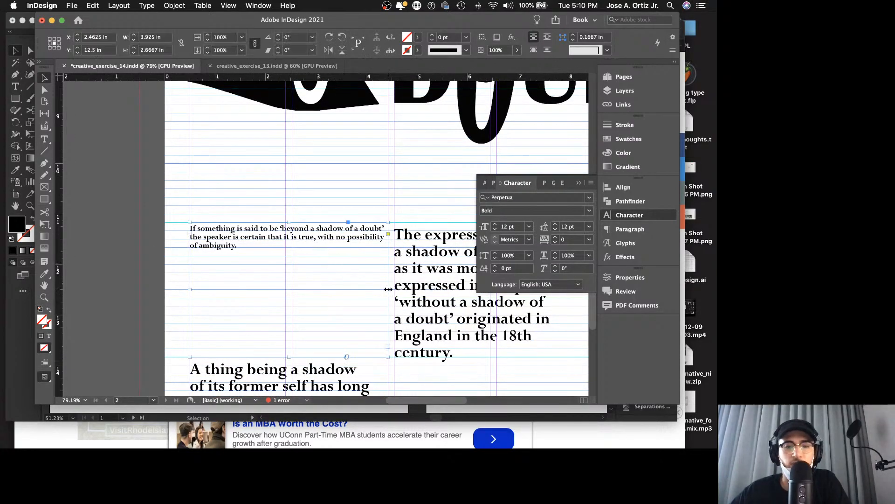
pyautogui.moveTo(388, 289); pyautogui.dragTo(281, 261)
pyautogui.click(260, 350)
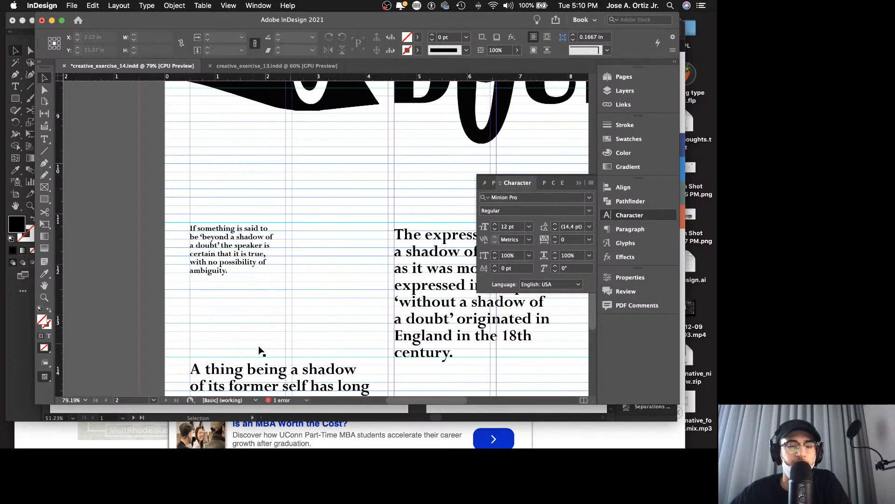
pyautogui.click(239, 355)
pyautogui.moveTo(238, 351); pyautogui.dragTo(236, 281)
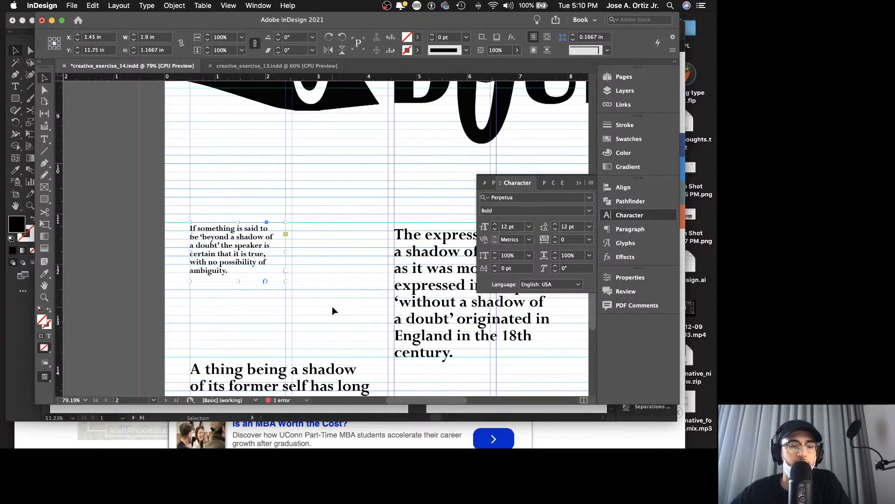
# Step: Review the single-column definition block in presentation mode, then save the document
pyautogui.hotkey('shift', 'w')
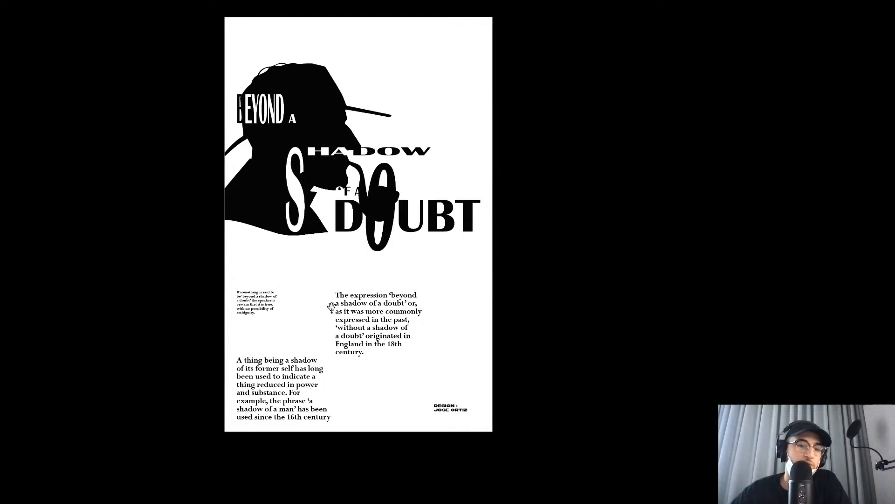
pyautogui.press('Escape')
pyautogui.press('z')
pyautogui.moveTo(332, 312); pyautogui.dragTo(268, 308)
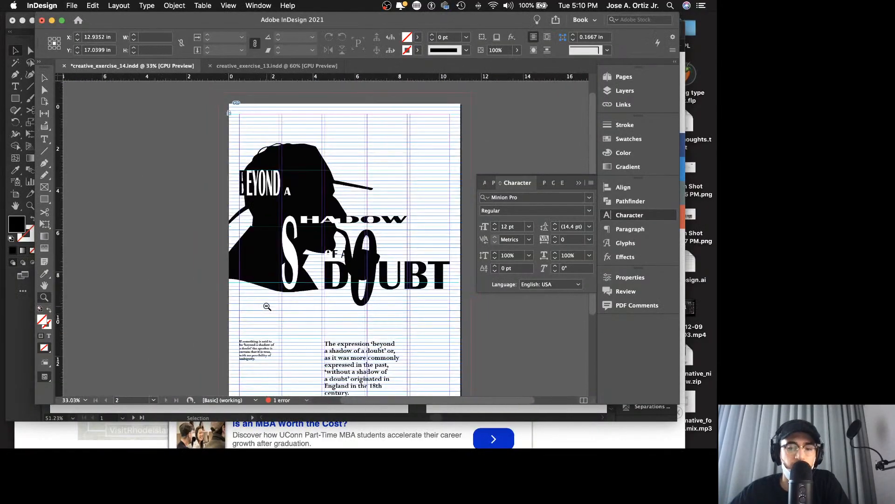
pyautogui.scroll(-2, 274, 304)
pyautogui.press('v')
pyautogui.press('cmd+s')
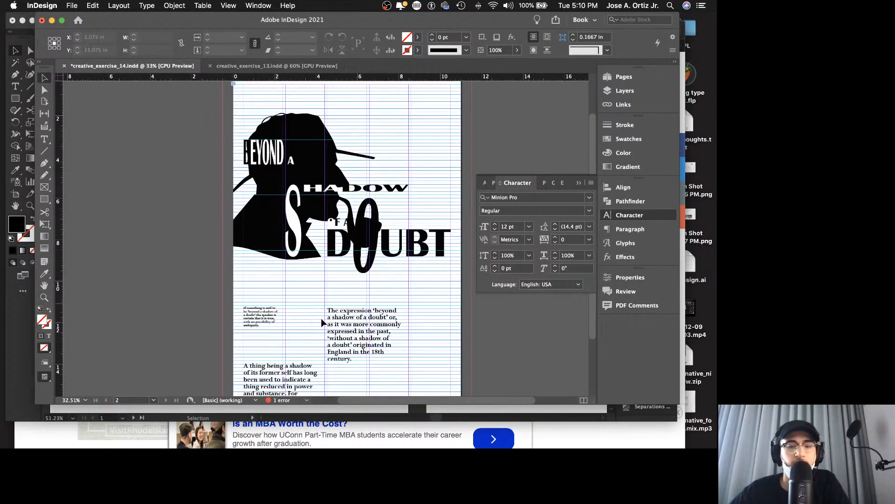
# Step: Set all the origin text beginning "The expression 'beyond a shadow" to a 12 pt font size
pyautogui.scroll(-2, 322, 312)
pyautogui.click(372, 317)
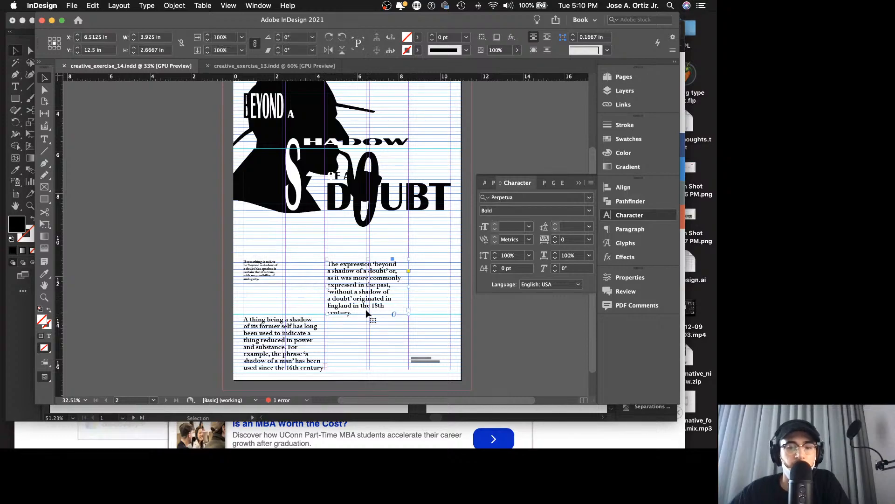
pyautogui.doubleClick(365, 309)
pyautogui.press('cmd+a')
pyautogui.click(529, 226)
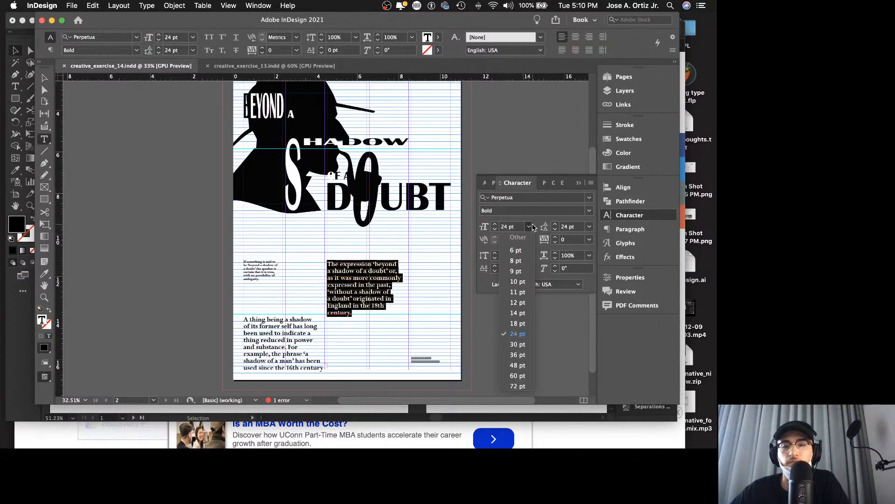
pyautogui.click(519, 304)
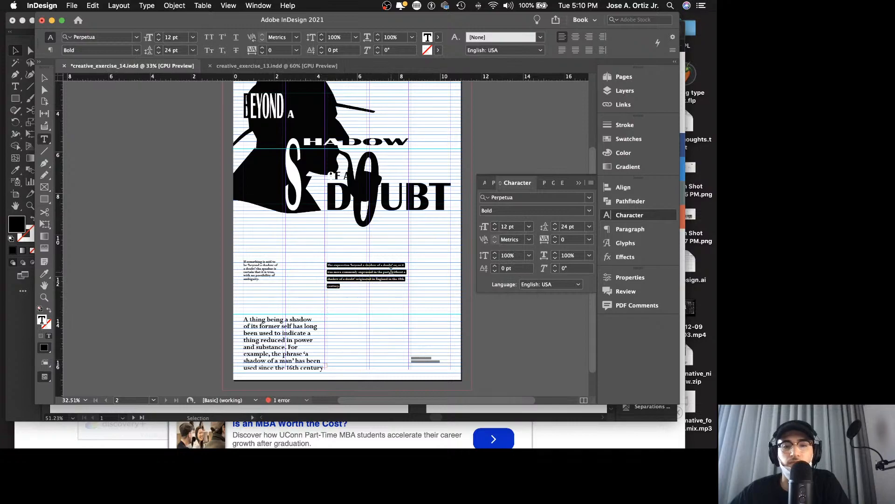
# Step: Set the leading of the origin text to 12 pt
pyautogui.press('Escape')
pyautogui.press('z')
pyautogui.moveTo(368, 277); pyautogui.dragTo(448, 269)
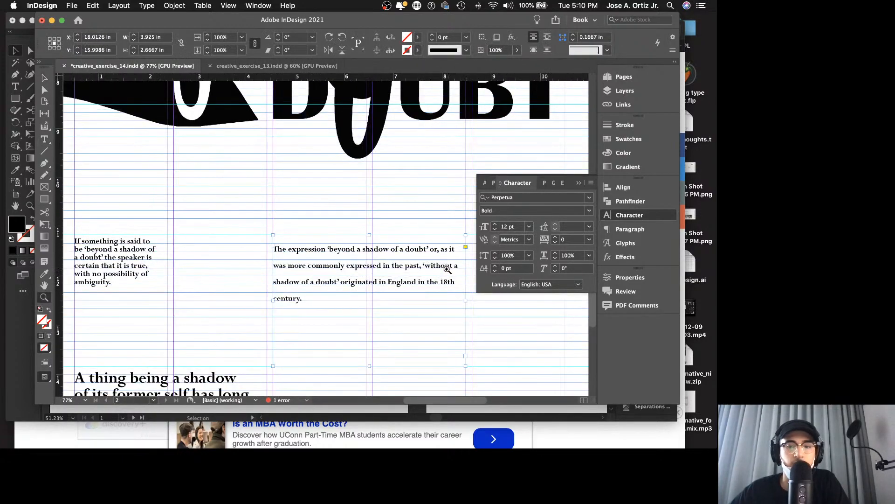
pyautogui.hscroll(2, 443, 268)
pyautogui.press('v')
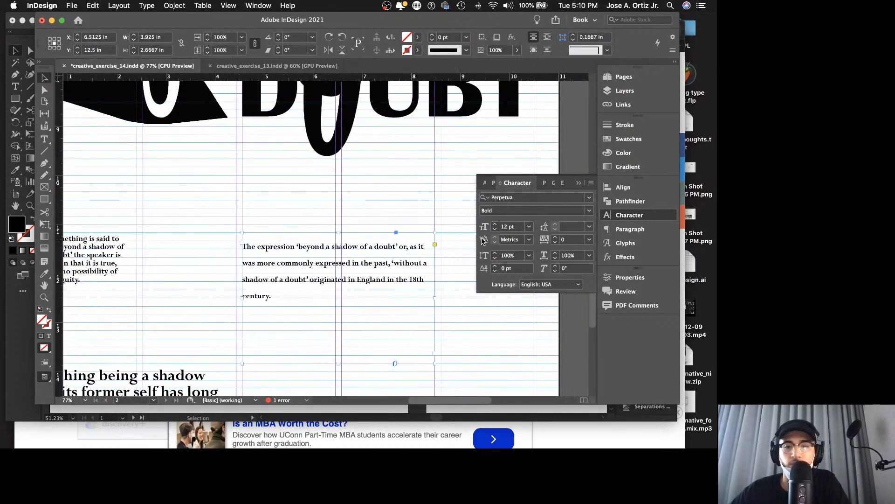
pyautogui.click(589, 226)
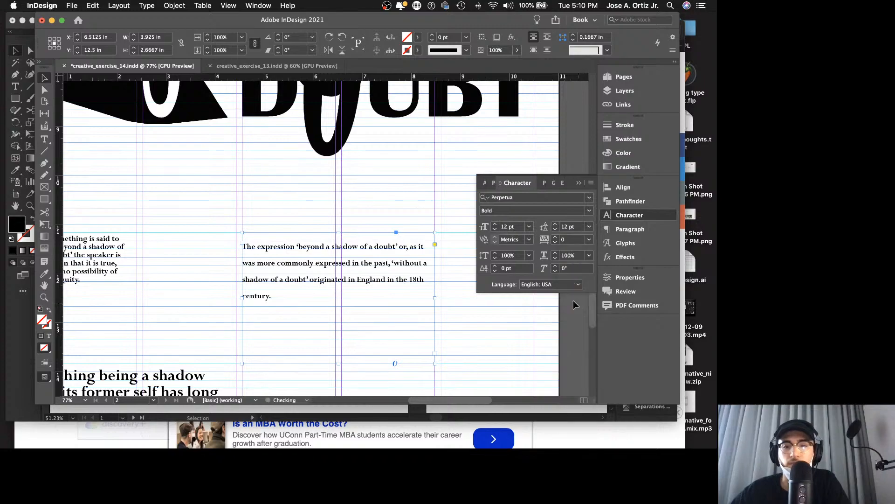
pyautogui.click(577, 308)
# Step: Narrow the origin text frame to one column, 1.9 in wide, shorten it to just below its last line, and save
pyautogui.scroll(-1, 421, 284)
pyautogui.moveTo(433, 294); pyautogui.dragTo(329, 274)
pyautogui.moveTo(334, 275); pyautogui.dragTo(336, 274)
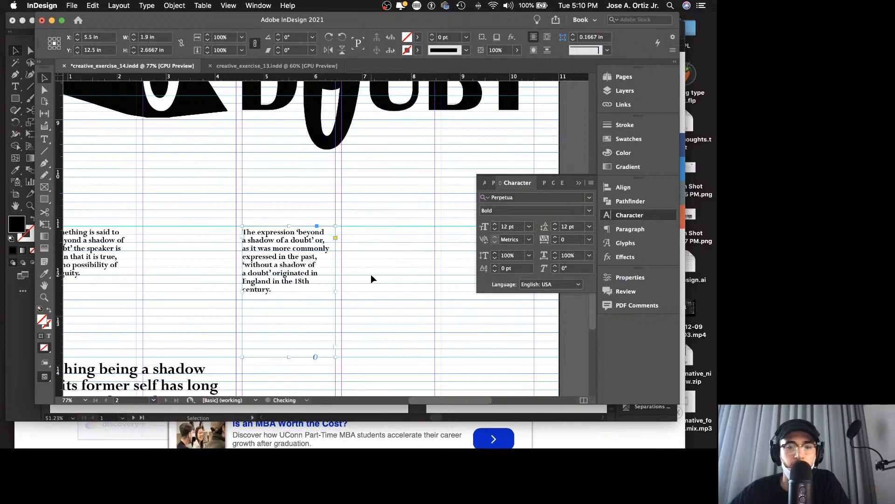
pyautogui.moveTo(289, 357); pyautogui.dragTo(308, 292)
pyautogui.click(393, 319)
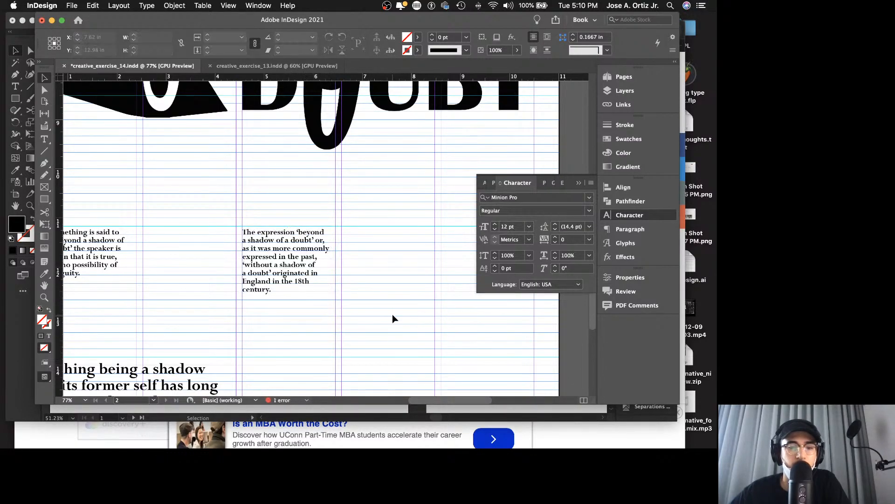
pyautogui.press('super+s')
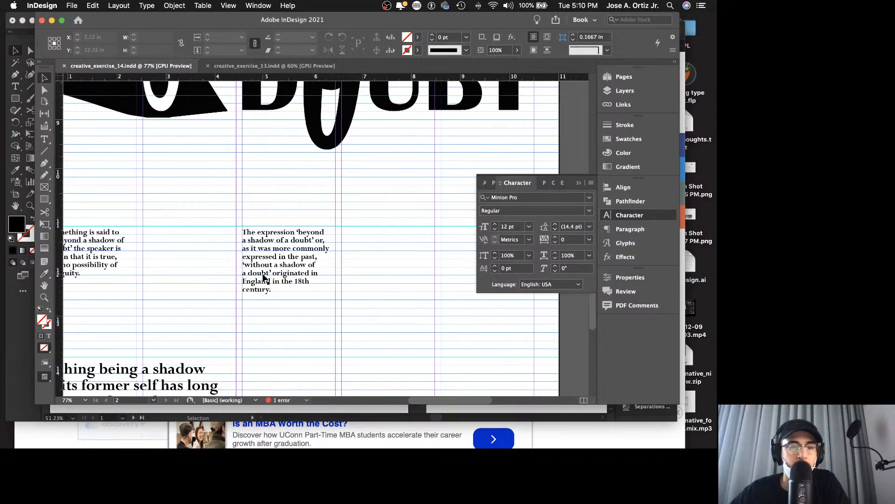
# Step: Shorten the definition frame slightly so it ends just below its last line, and save the document
pyautogui.hscroll(-3, 266, 280)
pyautogui.click(166, 258)
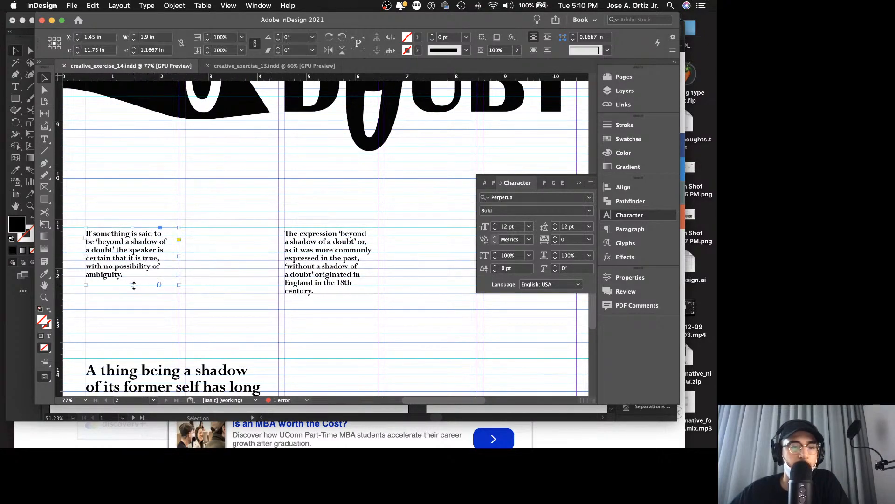
pyautogui.moveTo(134, 285); pyautogui.dragTo(134, 279)
pyautogui.click(229, 291)
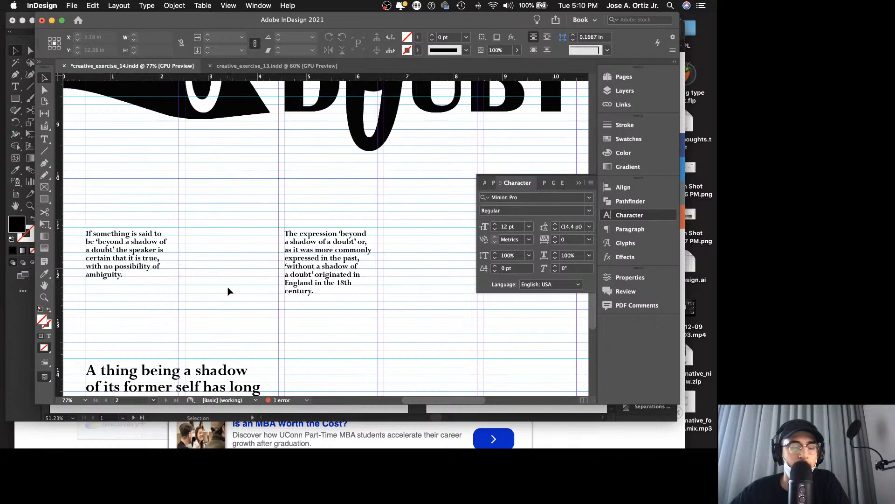
pyautogui.press('super+s')
# Step: Set the paragraph beginning "A thing being a shadow" to 12 pt with 12 pt leading
pyautogui.scroll(-5, 250, 284)
pyautogui.click(219, 301)
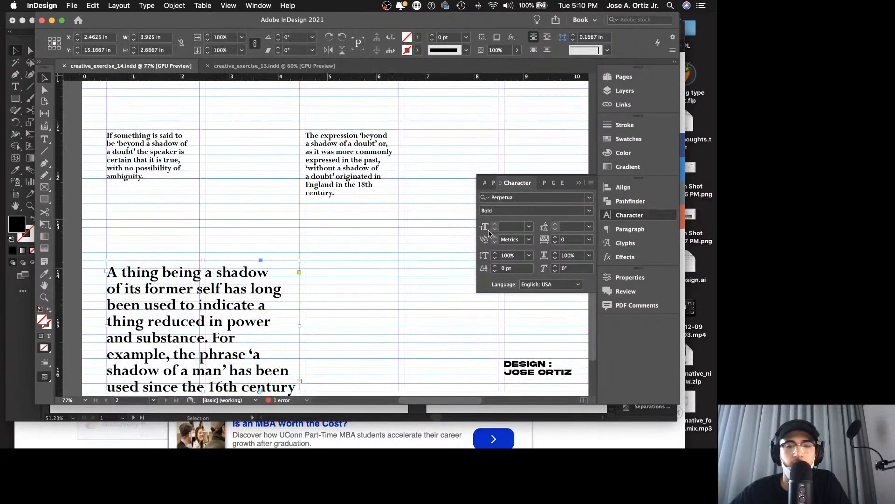
pyautogui.click(530, 228)
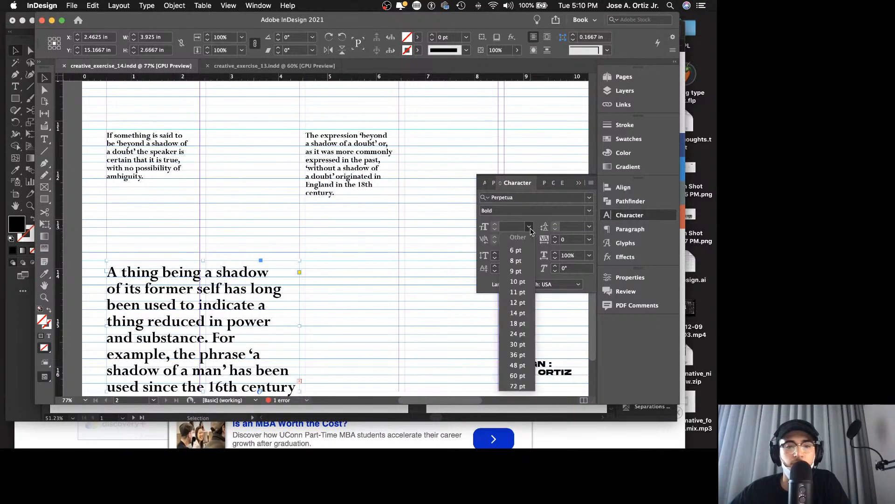
pyautogui.click(519, 303)
pyautogui.click(589, 226)
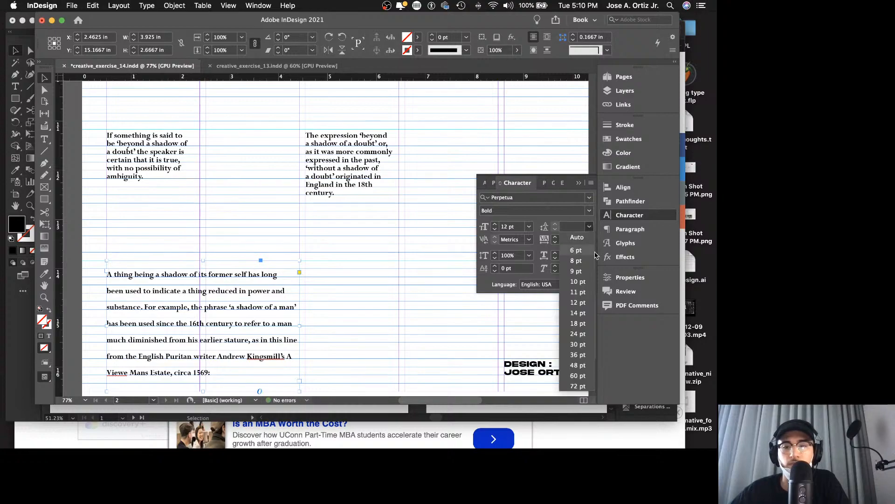
pyautogui.click(578, 302)
# Step: Narrow the "A thing being a shadow" frame to 1.9 in, align it beside the origin text in the fourth column, and preview the poster
pyautogui.scroll(-4, 365, 289)
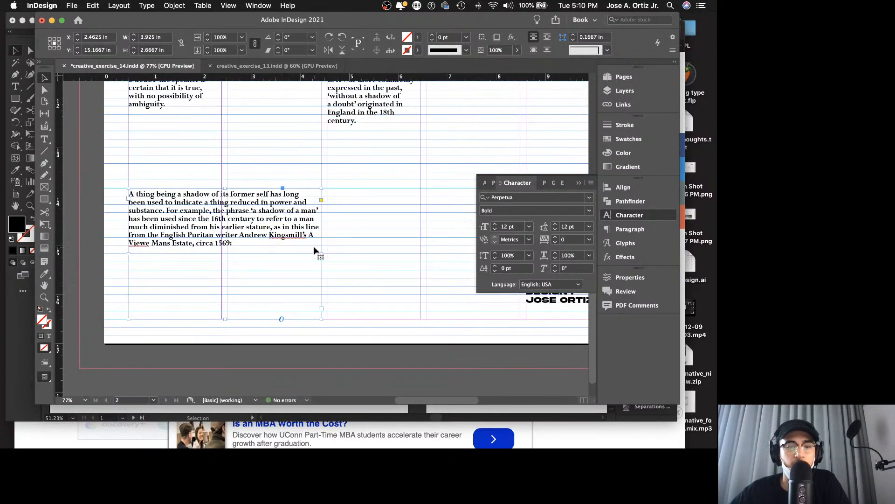
pyautogui.moveTo(320, 256); pyautogui.dragTo(497, 185)
pyautogui.scroll(5, 359, 266)
pyautogui.hscroll(4, 359, 265)
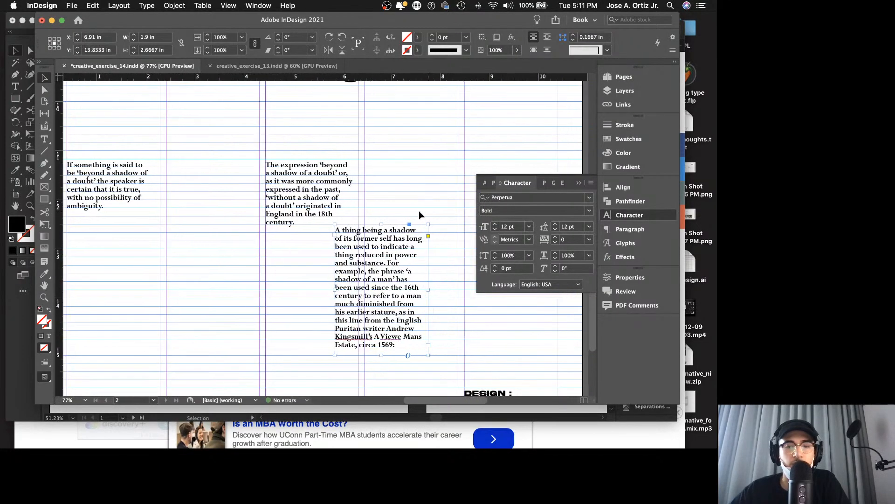
pyautogui.moveTo(359, 266); pyautogui.dragTo(387, 201)
pyautogui.hotkey('shift', 'w')
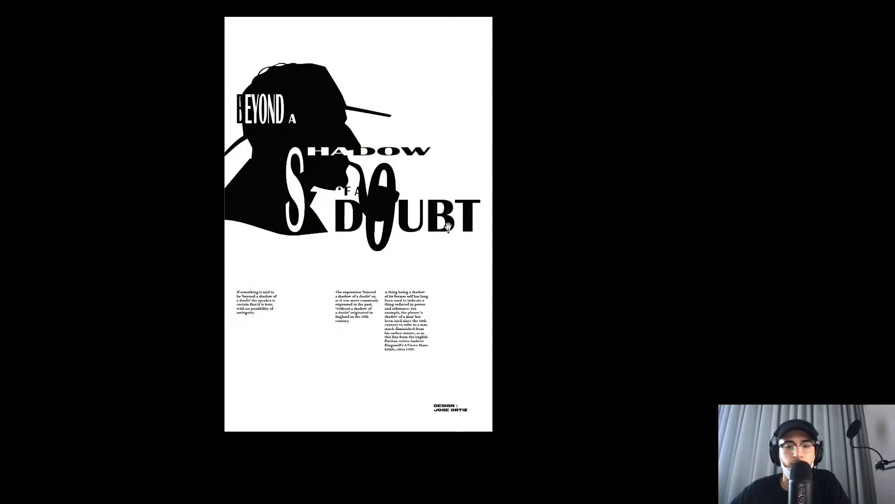
pyautogui.press('Escape')
# Step: Shift the origin text to the second column and the "A thing being a shadow" frame to the third at X 5.5 in, Y 12.5 in, and save
pyautogui.scroll(-10, 448, 240)
pyautogui.hscroll(-3, 448, 240)
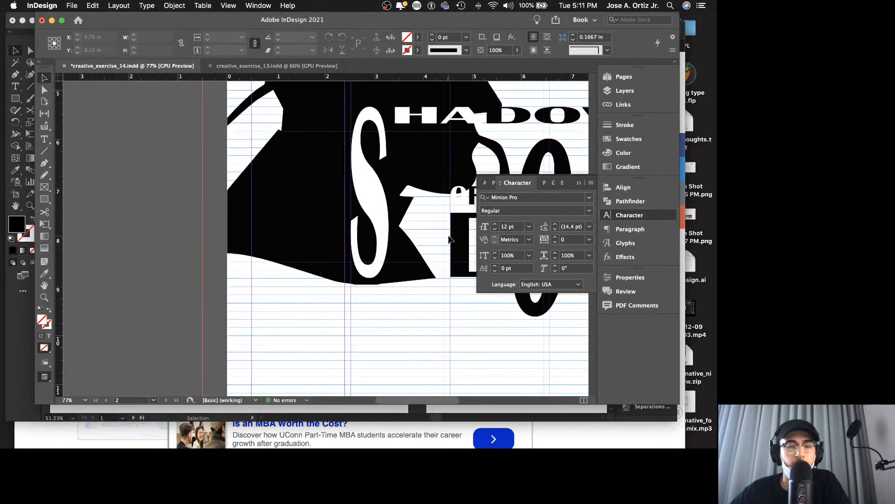
pyautogui.moveTo(451, 276); pyautogui.dragTo(566, 260)
pyautogui.hscroll(6, 400, 259)
pyautogui.press('z')
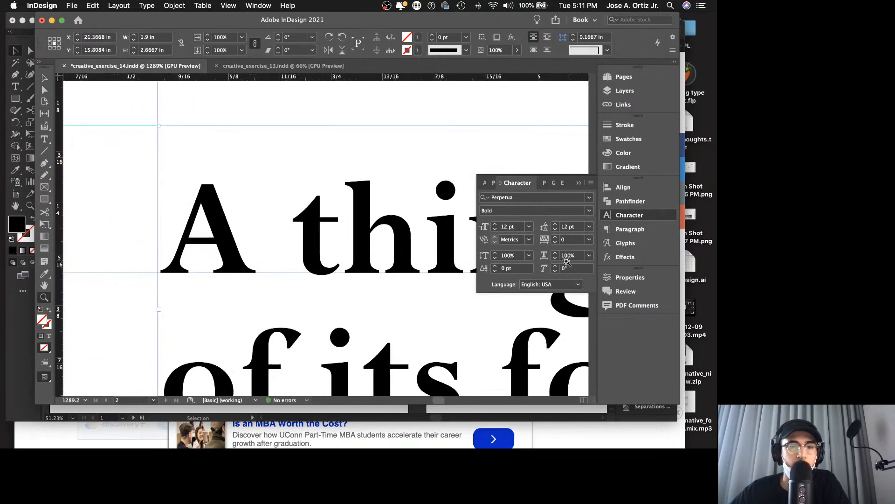
pyautogui.press('v')
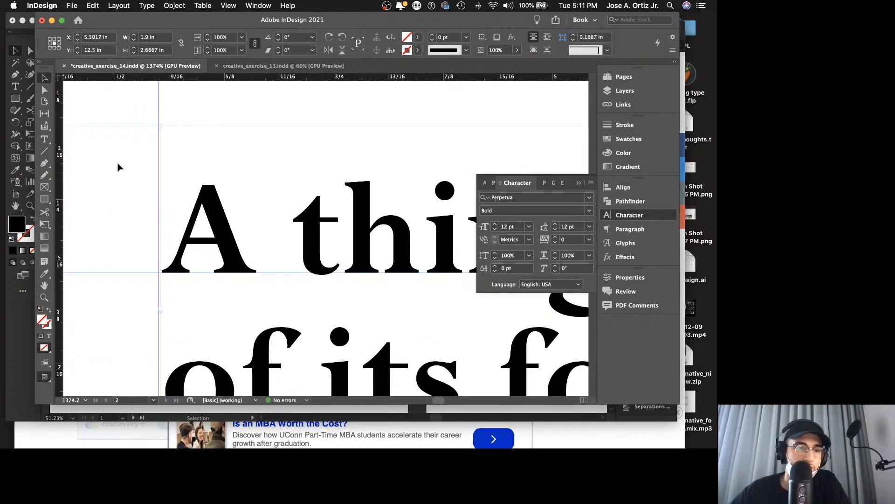
pyautogui.moveTo(205, 187); pyautogui.dragTo(227, 193)
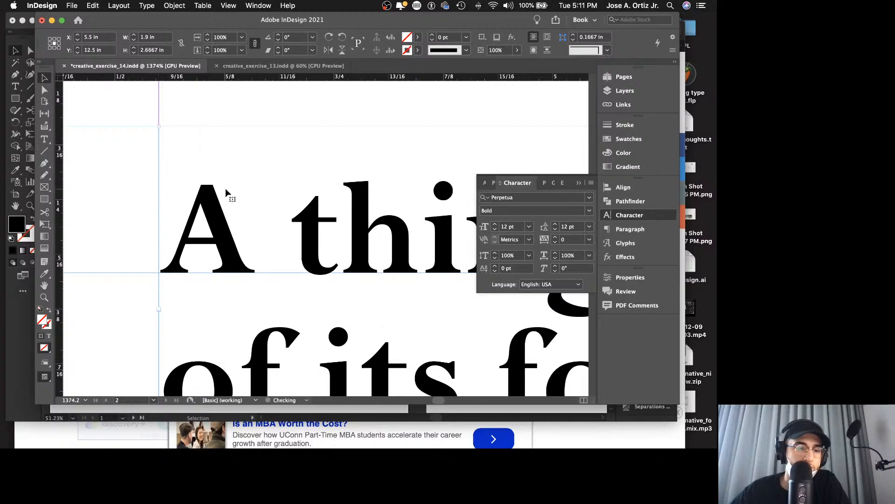
pyautogui.press('super+s')
pyautogui.press('super+0')
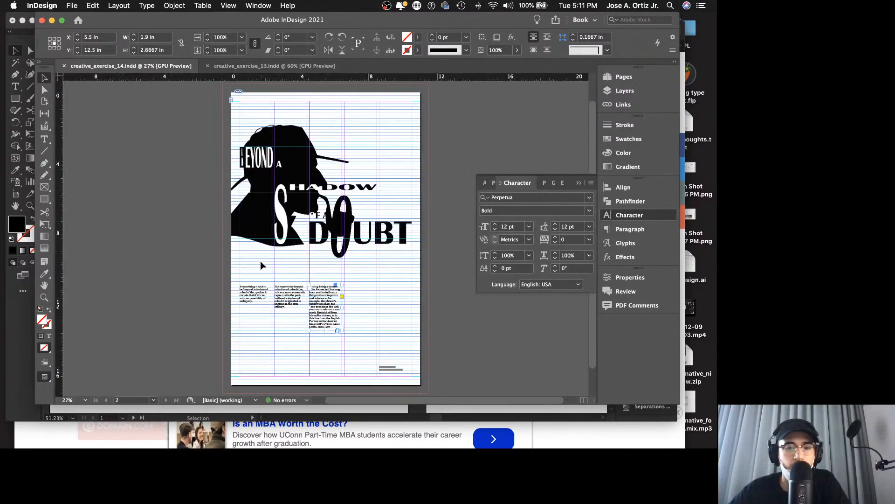
# Step: Shorten the "A thing being a shadow" frame to 2.5 in high so it ends just below its last line
pyautogui.press('z')
pyautogui.moveTo(368, 304); pyautogui.dragTo(417, 299)
pyautogui.scroll(-2, 404, 298)
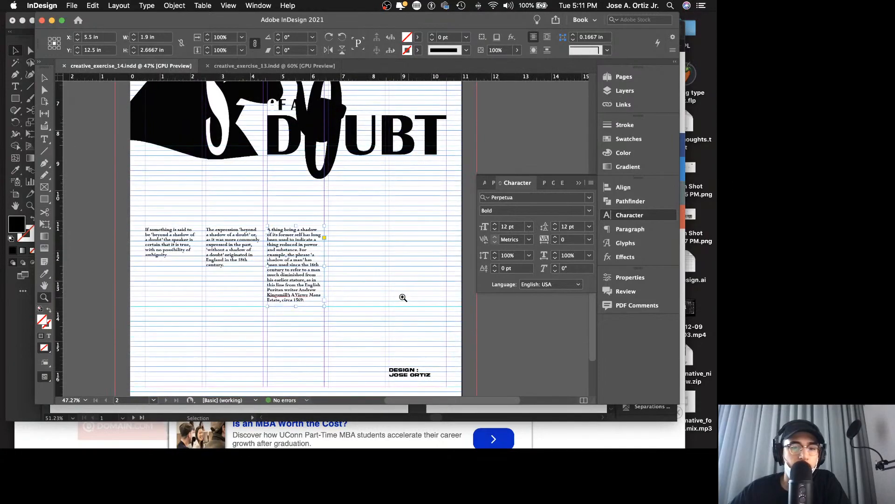
pyautogui.moveTo(349, 272); pyautogui.dragTo(372, 272)
pyautogui.press('v')
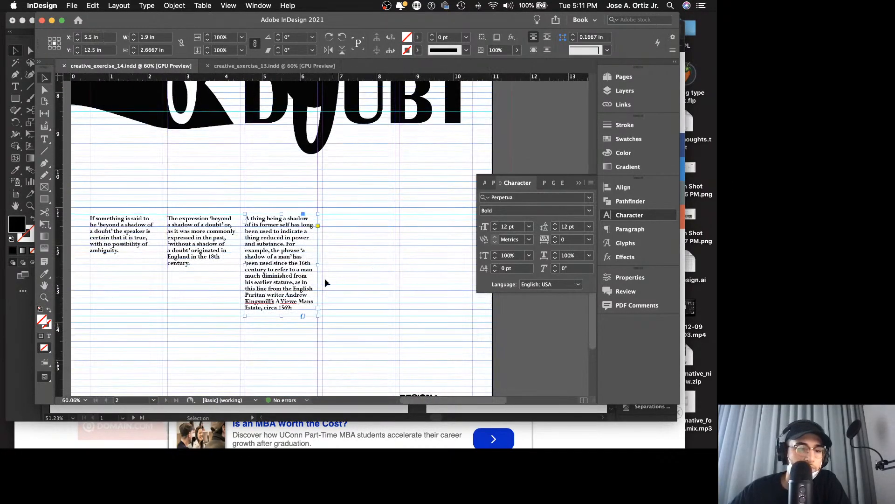
pyautogui.moveTo(281, 317); pyautogui.dragTo(299, 310)
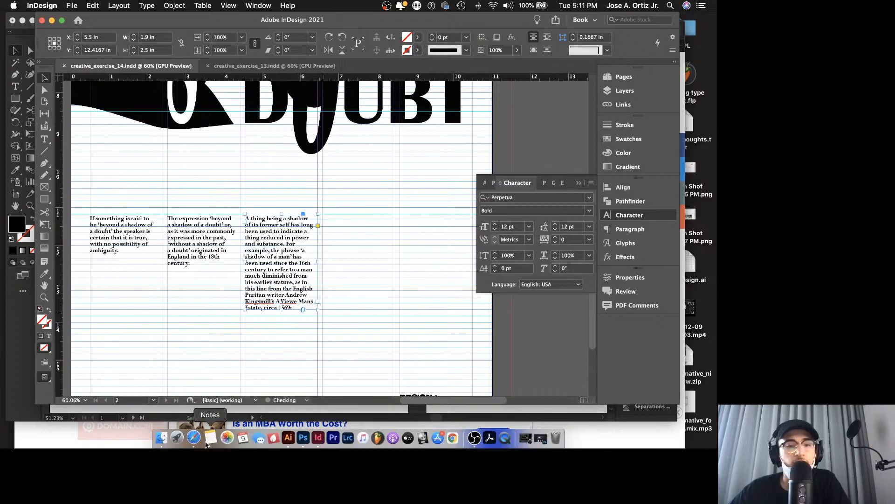
# Step: Switch to Safari, copy the "Least instead of a man" quotation from the phrases.org.uk page, and return to InDesign
pyautogui.click(197, 439)
pyautogui.scroll(-5, 317, 282)
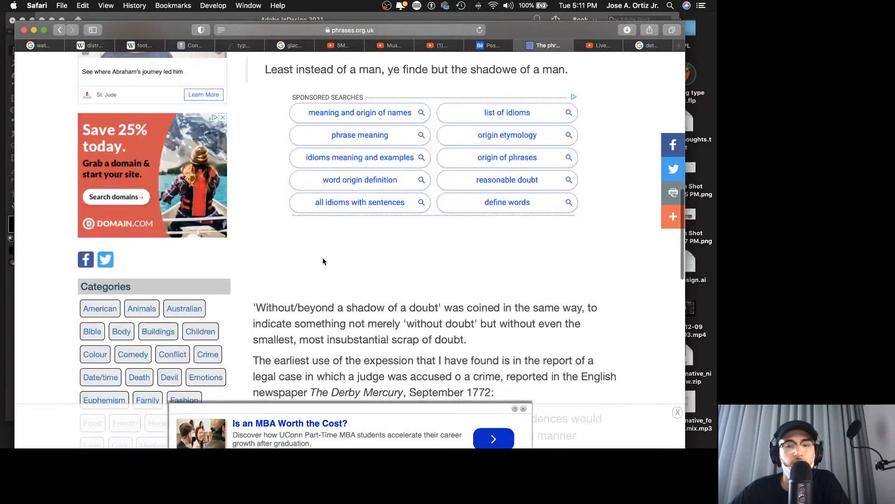
pyautogui.scroll(2, 323, 259)
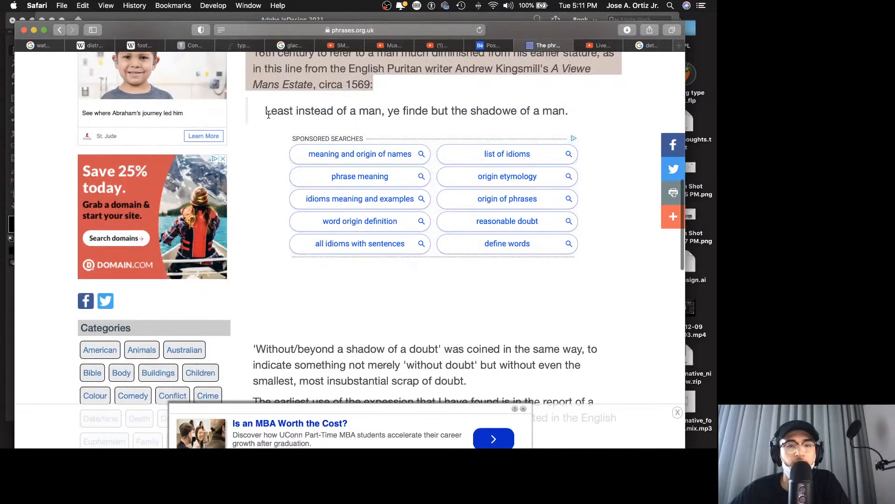
pyautogui.moveTo(277, 112); pyautogui.dragTo(551, 110)
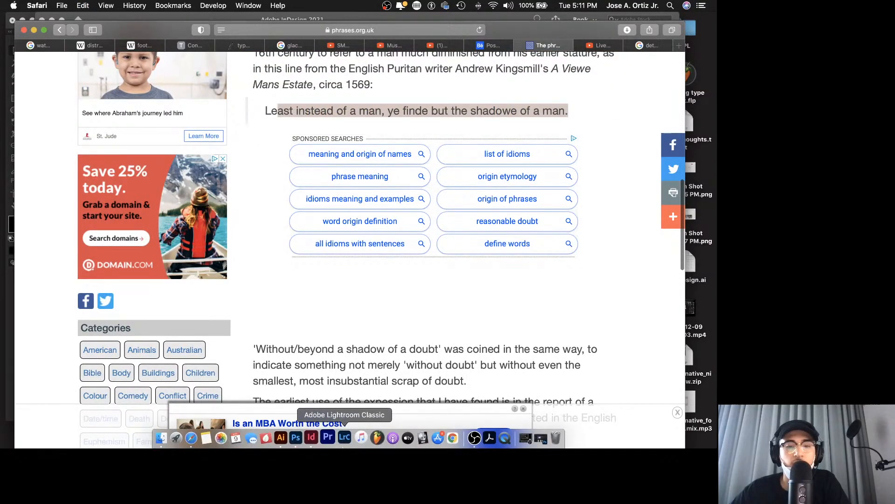
pyautogui.click(424, 436)
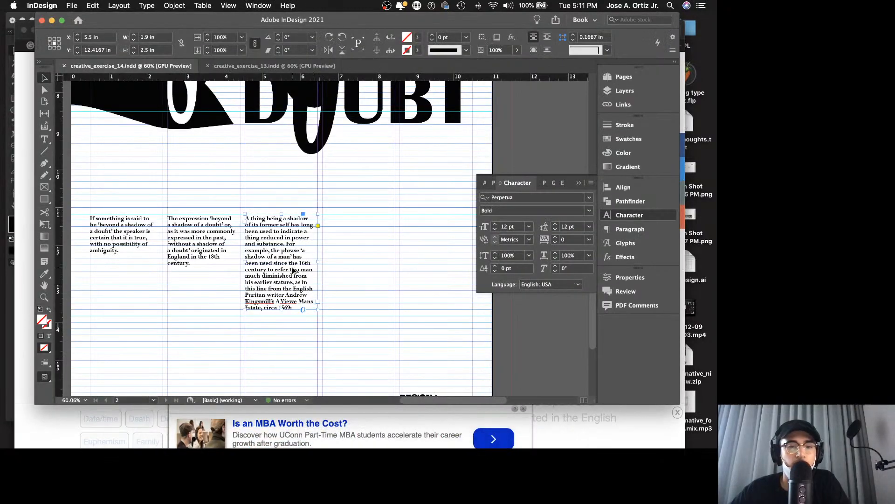
# Step: Duplicate the "A thing being a shadow" frame into the fourth column at X 7.525 in and replace its text with the copied quotation
pyautogui.moveTo(294, 271); pyautogui.dragTo(377, 260)
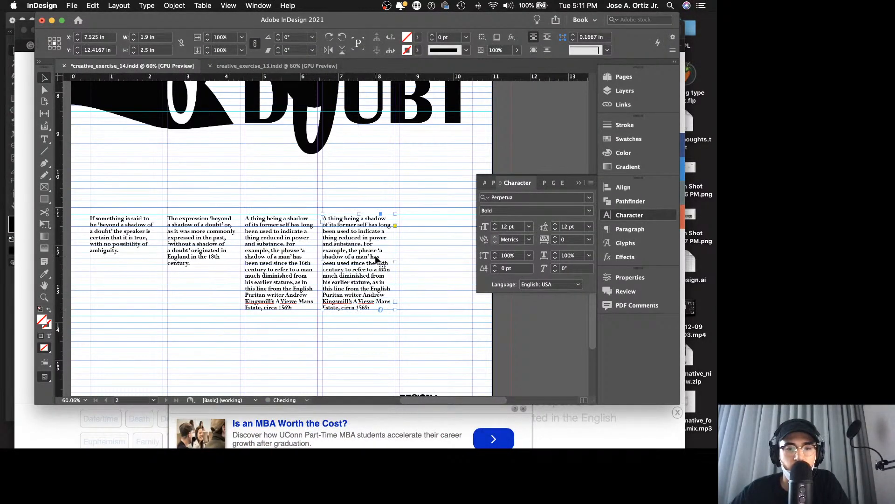
pyautogui.doubleClick(377, 260)
pyautogui.press('super+a')
pyautogui.write('ast instead of a man, ye finde but the shadowe of a man.')
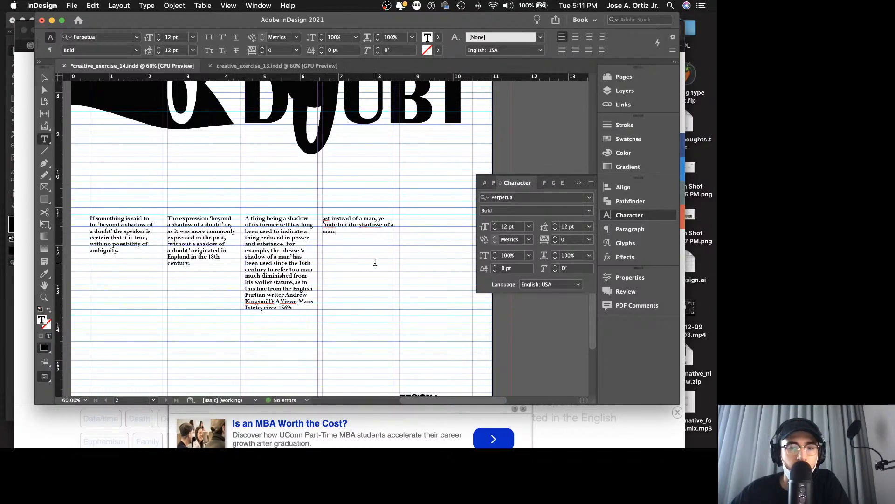
# Step: Replace the clipped fourth-column quotation with the full line "Least instead of a man, ye finde but the shadowe of a man." from Safari, and save
pyautogui.moveTo(357, 240); pyautogui.dragTo(304, 208)
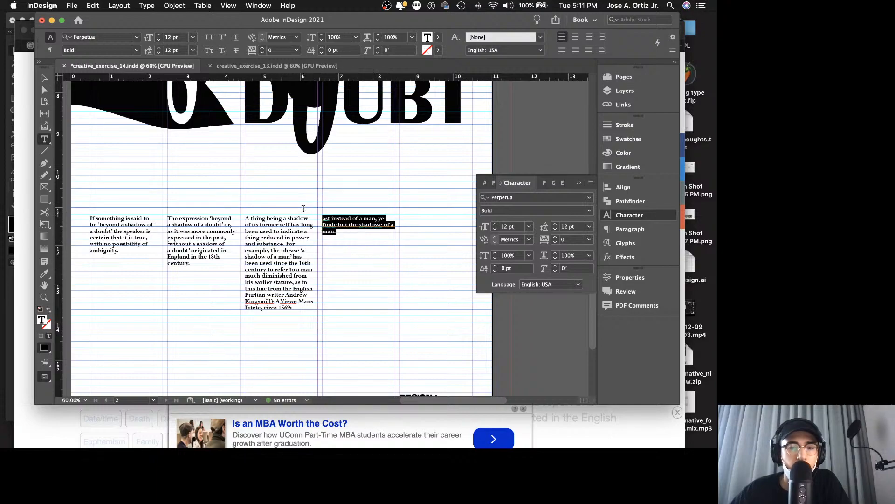
pyautogui.press('BackSpace')
pyautogui.press('Escape')
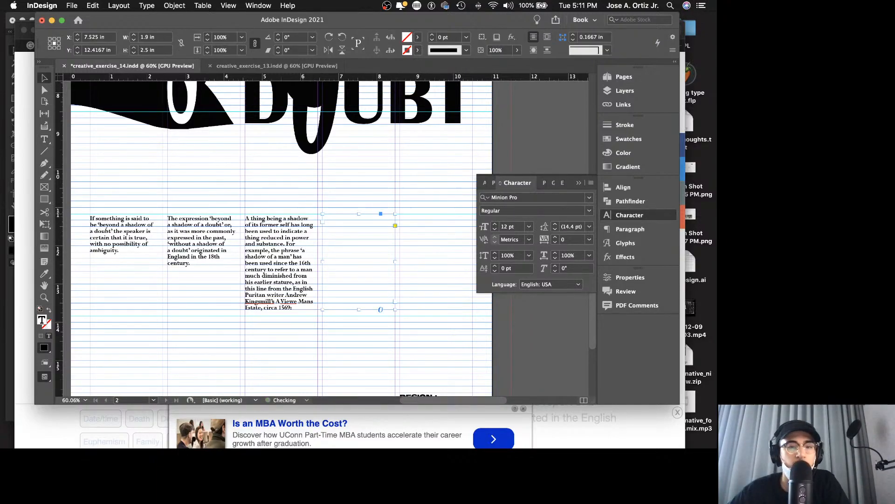
pyautogui.press('super+Tab')
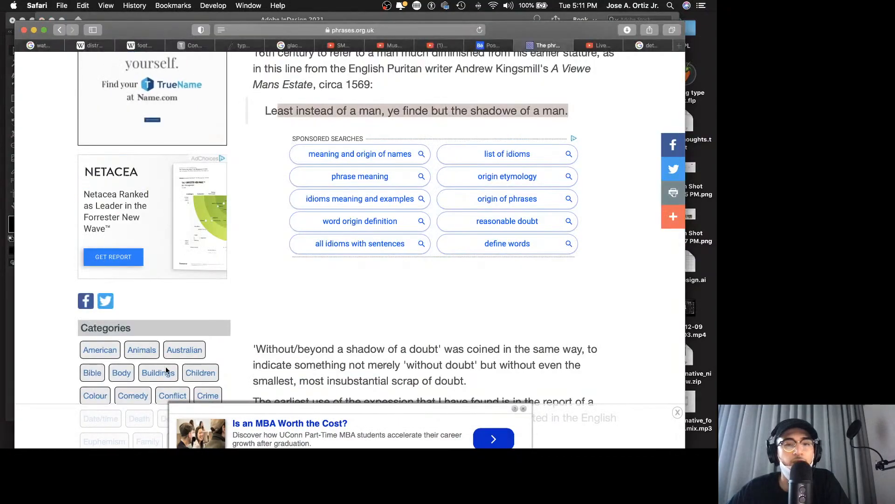
pyautogui.moveTo(264, 116); pyautogui.dragTo(569, 115)
pyautogui.press('super+c')
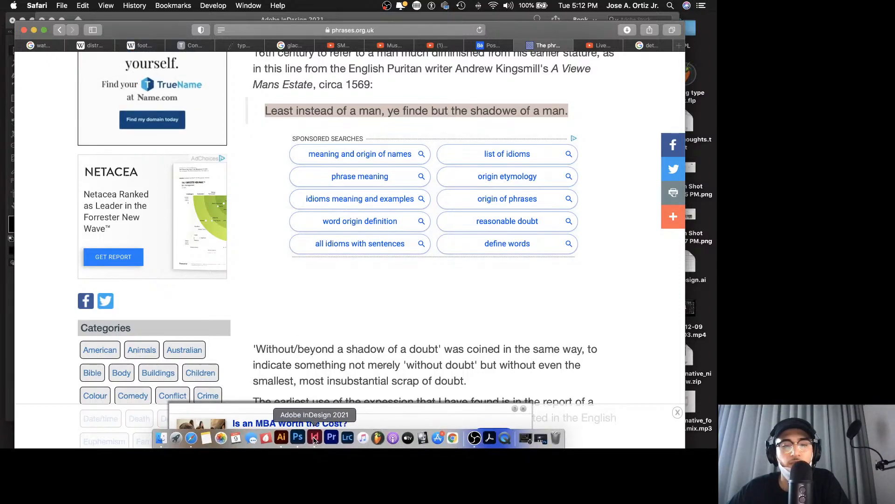
pyautogui.click(317, 438)
pyautogui.doubleClick(350, 239)
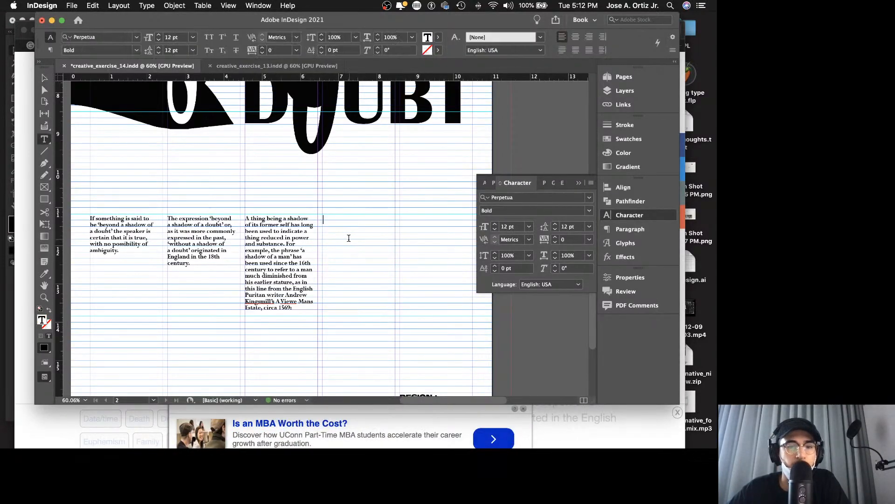
pyautogui.press('super+v')
pyautogui.press('Escape')
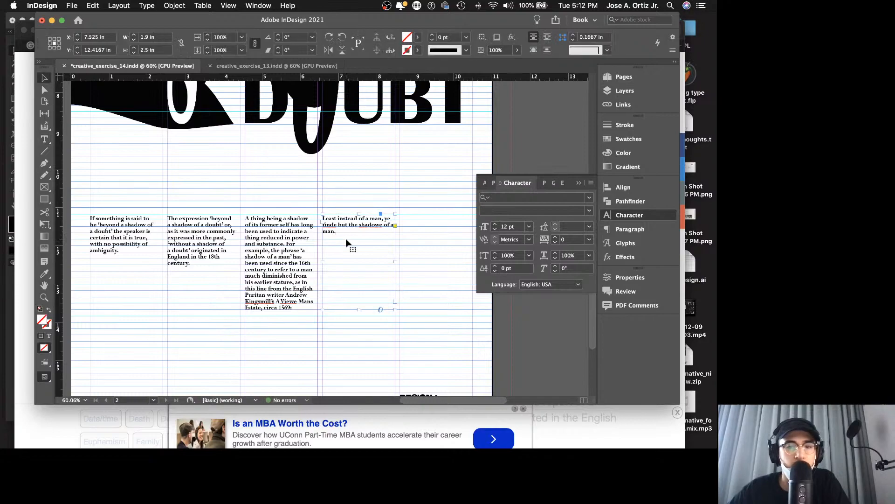
pyautogui.doubleClick(382, 227)
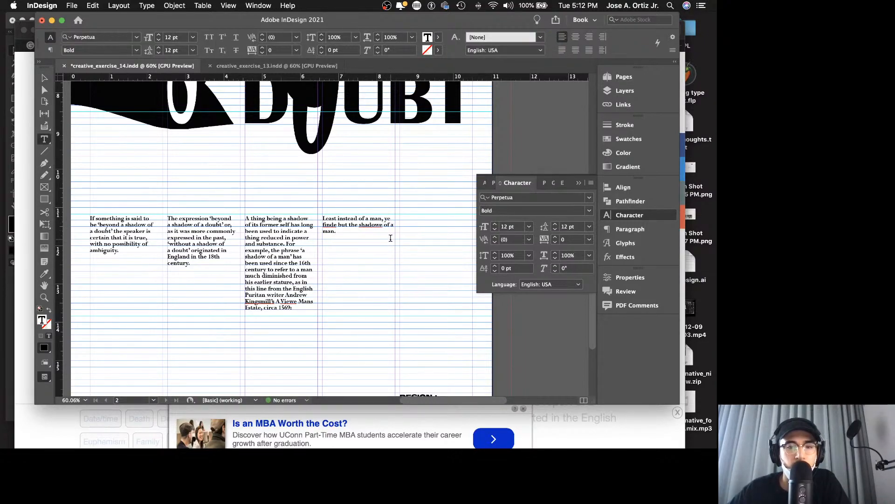
pyautogui.press('Escape')
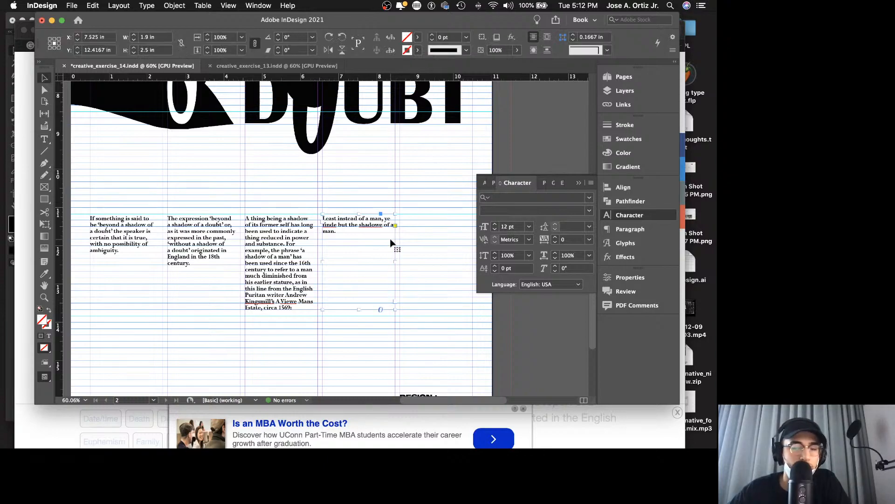
pyautogui.press('super+s')
pyautogui.doubleClick(341, 230)
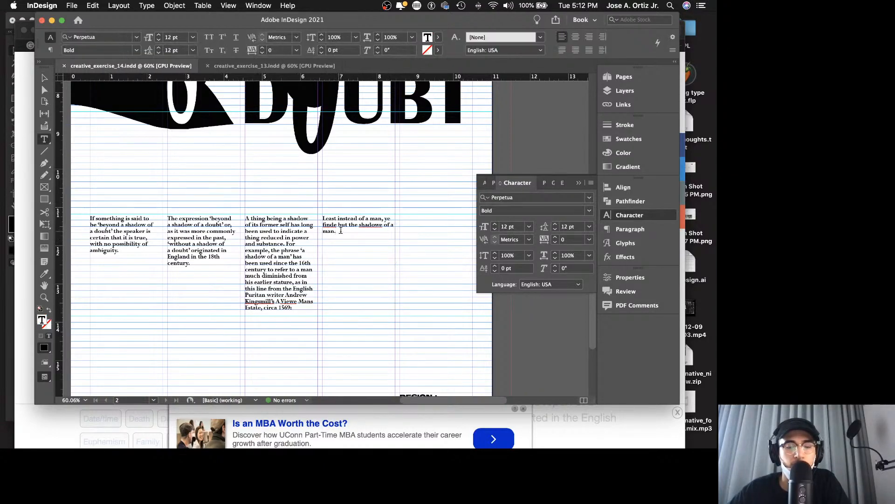
pyautogui.press('Escape')
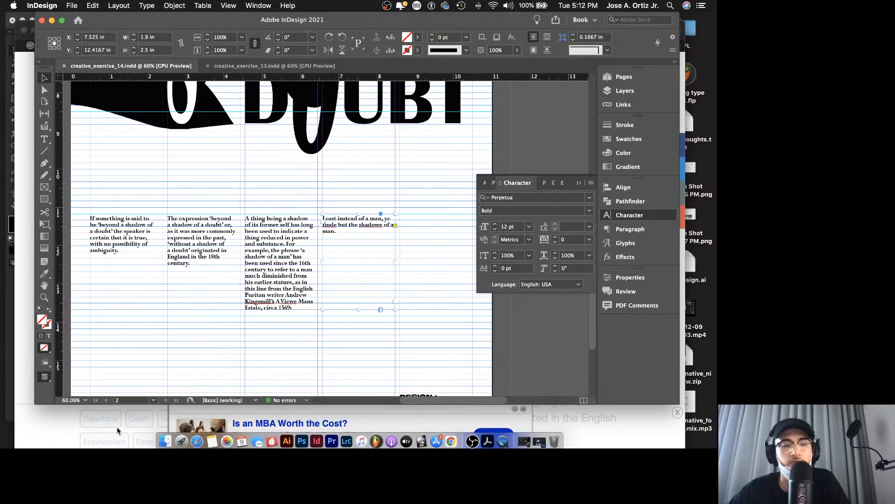
# Step: In Safari, copy the two paragraphs from "'Without/beyond a shadow of a doubt' was coined" through "September 1772:" and return to InDesign
pyautogui.click(69, 421)
pyautogui.scroll(-5, 290, 344)
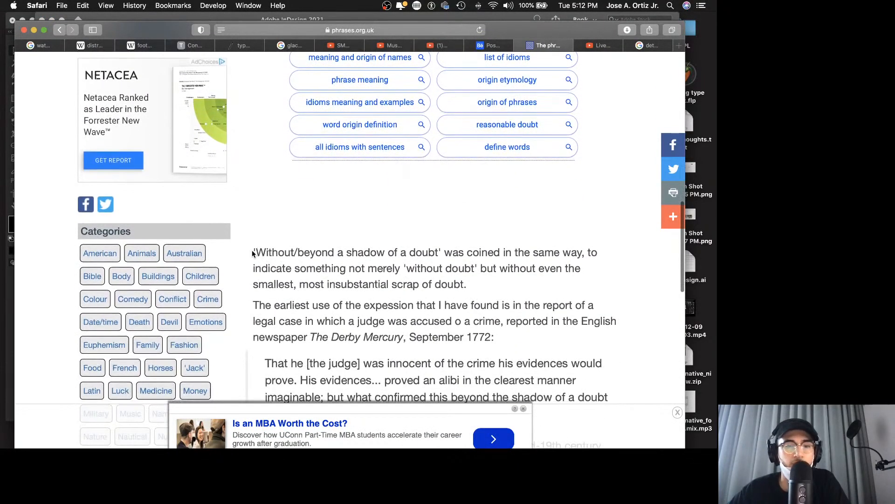
pyautogui.moveTo(254, 253); pyautogui.dragTo(496, 338)
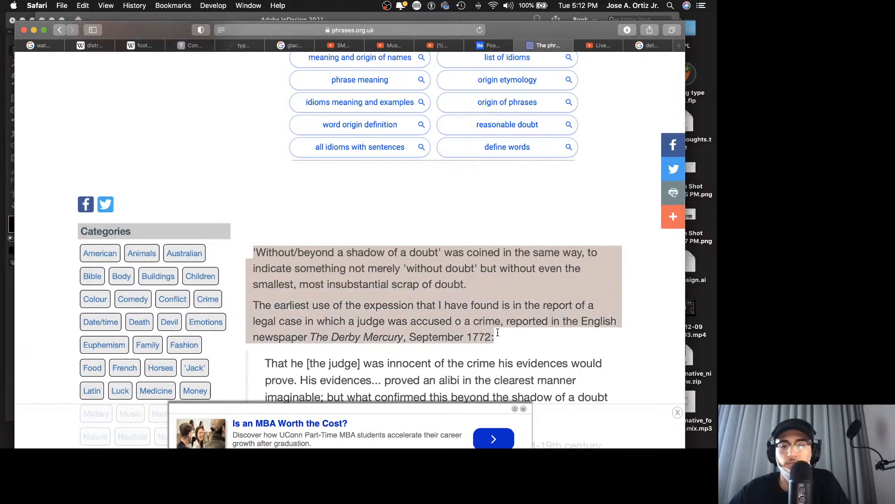
pyautogui.scroll(-4, 499, 334)
pyautogui.scroll(-4, 499, 335)
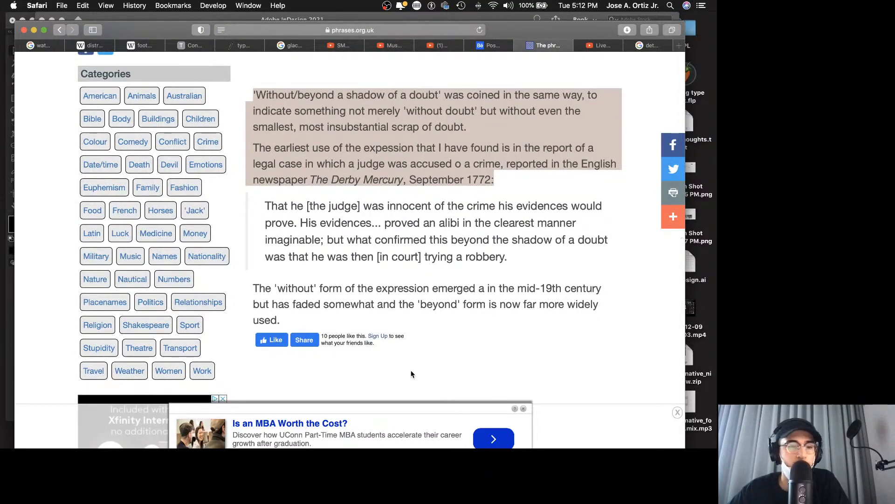
pyautogui.moveTo(374, 439)
pyautogui.click(311, 438)
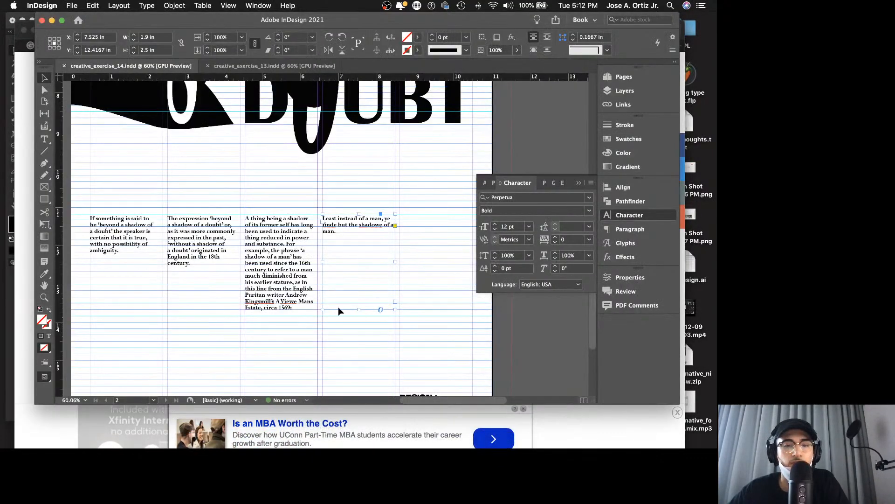
# Step: Duplicate the quotation frame into the fifth column at X 9.55 in, 2.6667 in high, and replace its text with the copied paragraphs
pyautogui.moveTo(358, 311); pyautogui.dragTo(437, 316)
pyautogui.doubleClick(439, 249)
pyautogui.press('super+a')
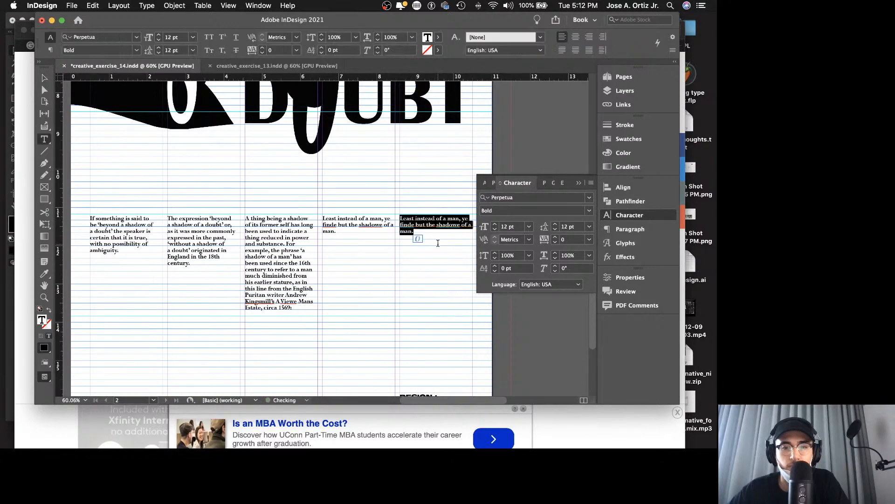
pyautogui.press('super+v')
pyautogui.press('Escape')
# Step: Flow the fifth column's overset text into a new 1.9 x 2.6667 in frame in the first column, below the definition text
pyautogui.scroll(-2, 437, 243)
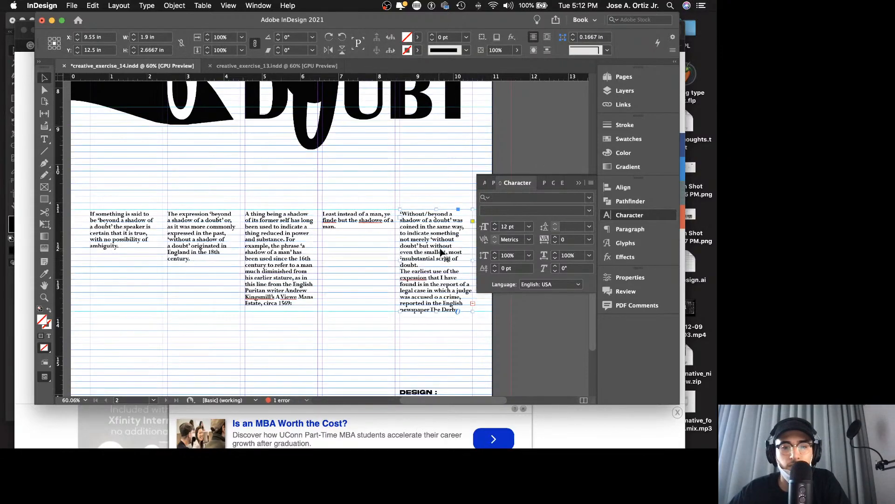
pyautogui.hscroll(3, 458, 277)
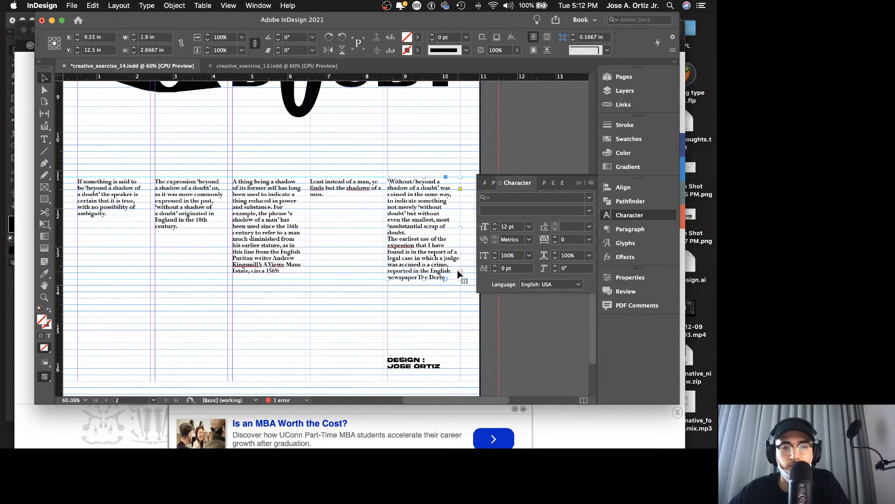
pyautogui.click(460, 271)
pyautogui.hscroll(-5, 280, 266)
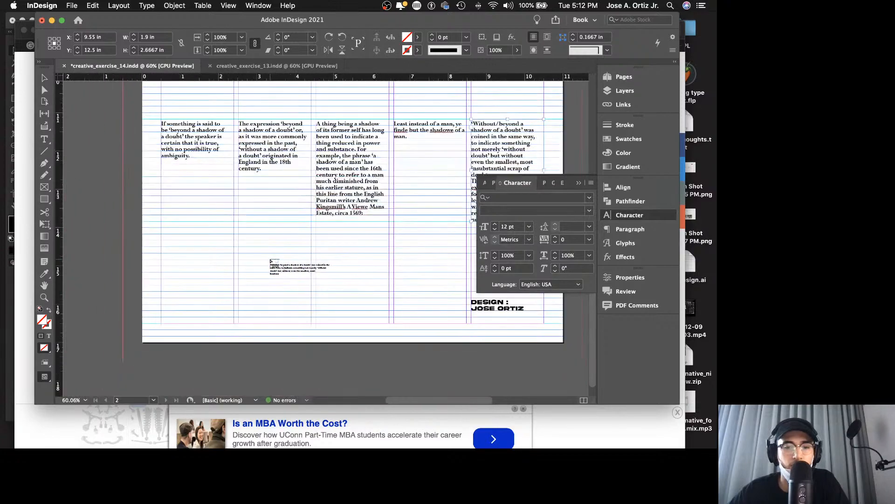
pyautogui.click(162, 222)
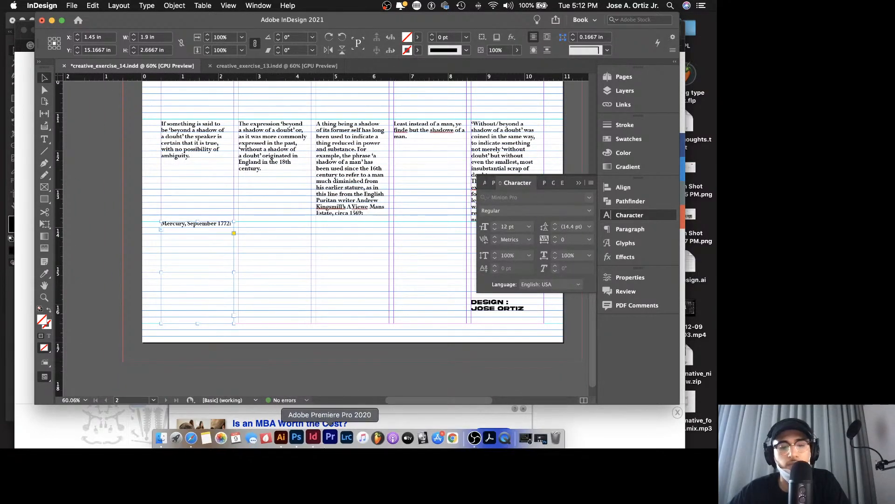
# Step: Copy the quotation beginning "That he [the judge] was innocent" from Safari and paste it below "Mercury, September 1772:" in the first column
pyautogui.click(608, 441)
pyautogui.scroll(-3, 502, 373)
pyautogui.scroll(2, 502, 373)
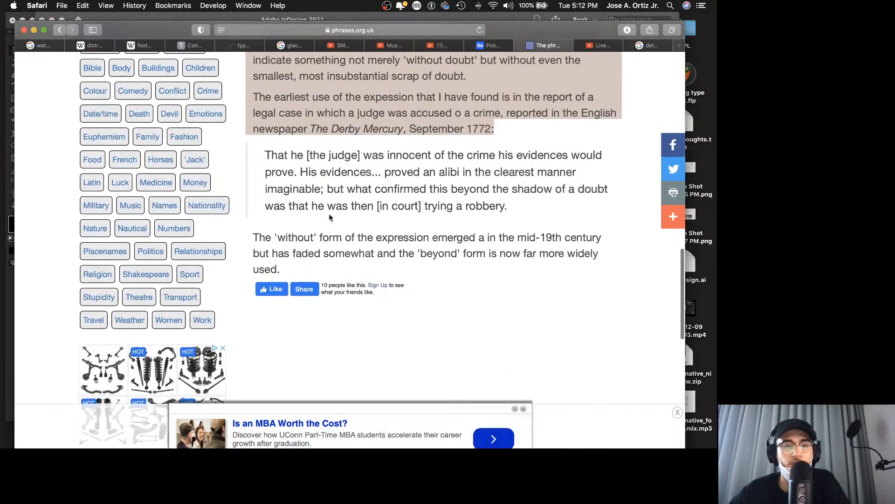
pyautogui.moveTo(266, 152); pyautogui.dragTo(542, 216)
pyautogui.press('super+c')
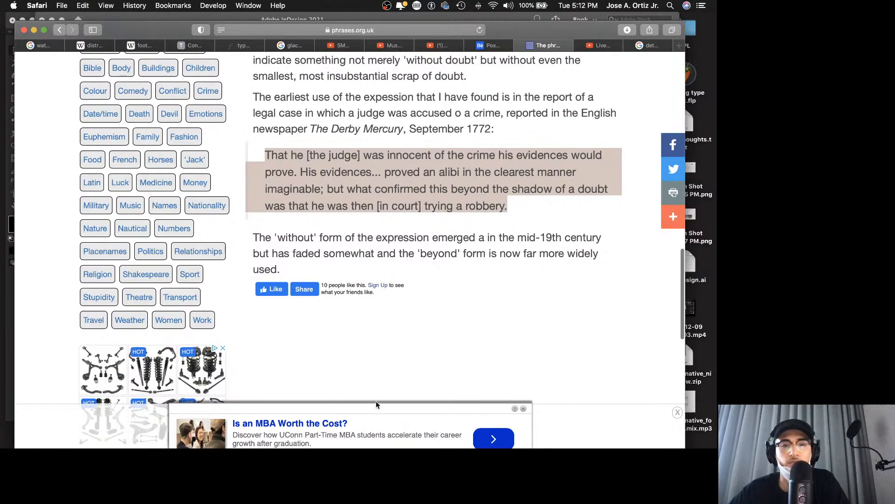
pyautogui.moveTo(337, 446)
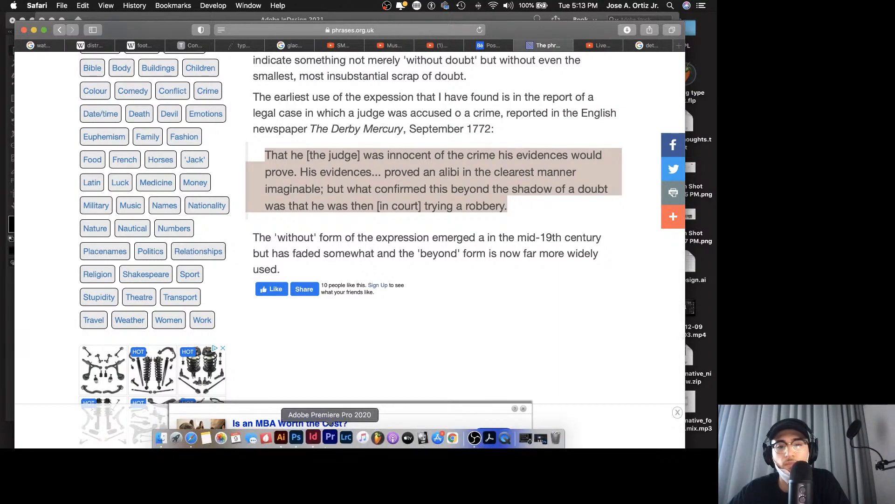
pyautogui.click(315, 438)
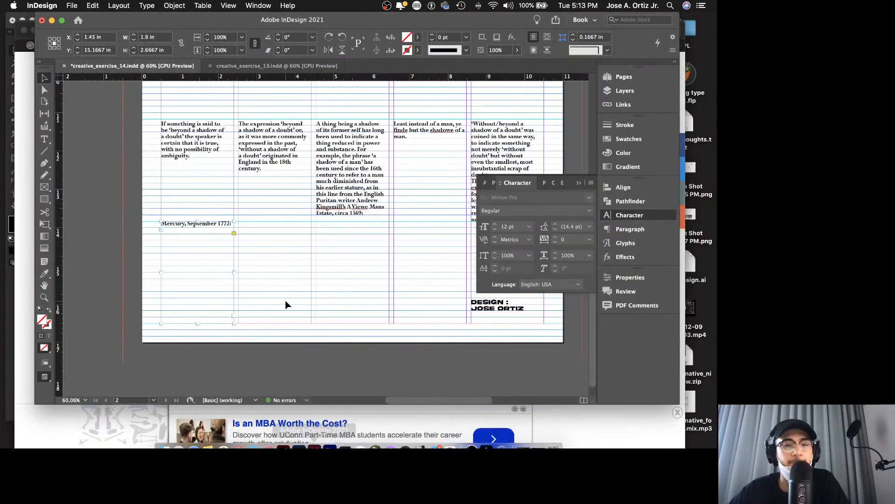
pyautogui.click(211, 238)
pyautogui.press('super+v')
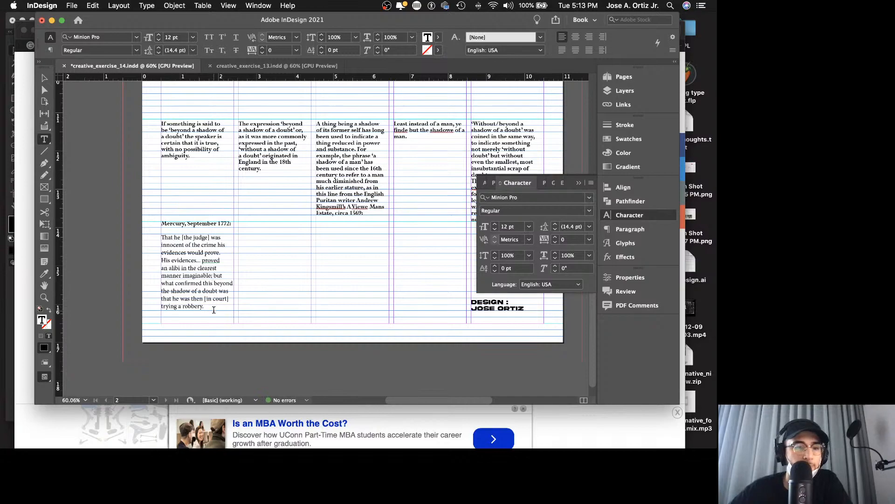
# Step: Set the quotation beginning "That he [the judge]" in Perpetua Bold with 12 pt leading
pyautogui.moveTo(214, 310); pyautogui.dragTo(114, 236)
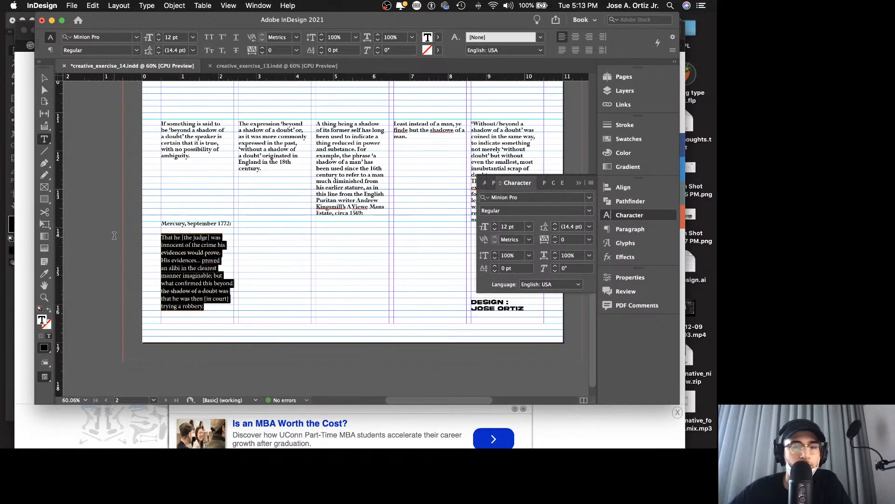
pyautogui.click(592, 200)
pyautogui.scroll(15, 513, 280)
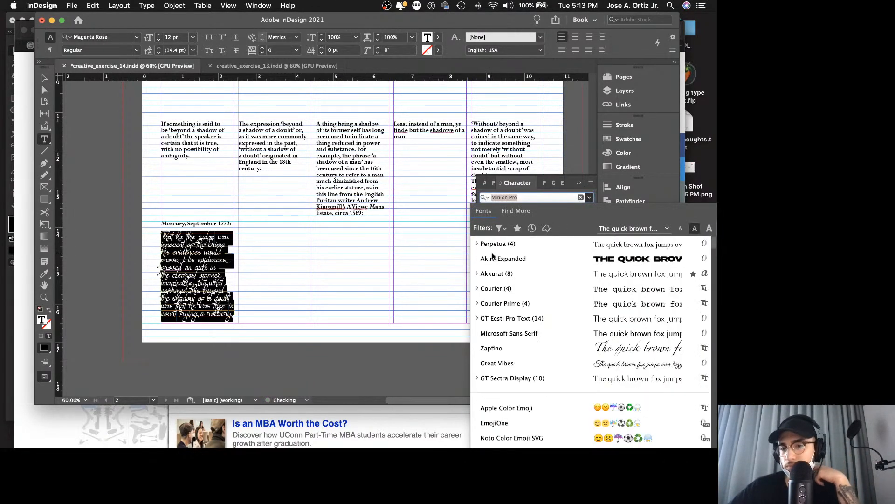
pyautogui.click(478, 244)
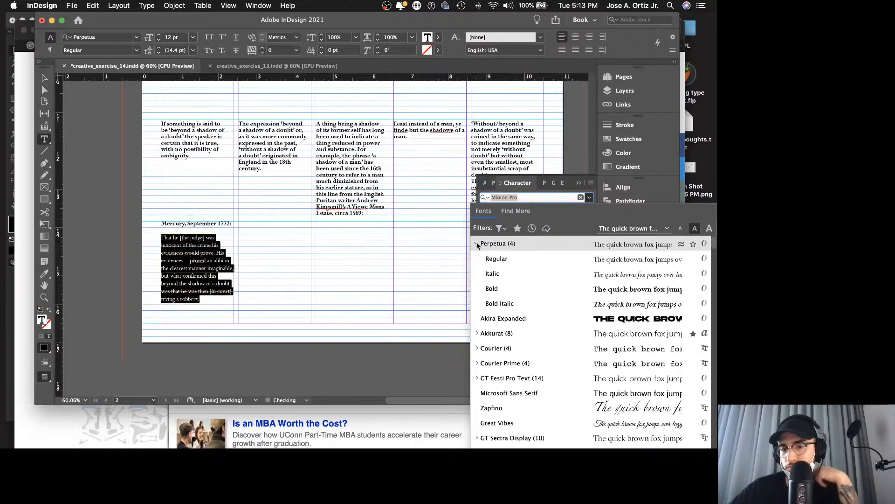
pyautogui.click(490, 288)
pyautogui.click(590, 228)
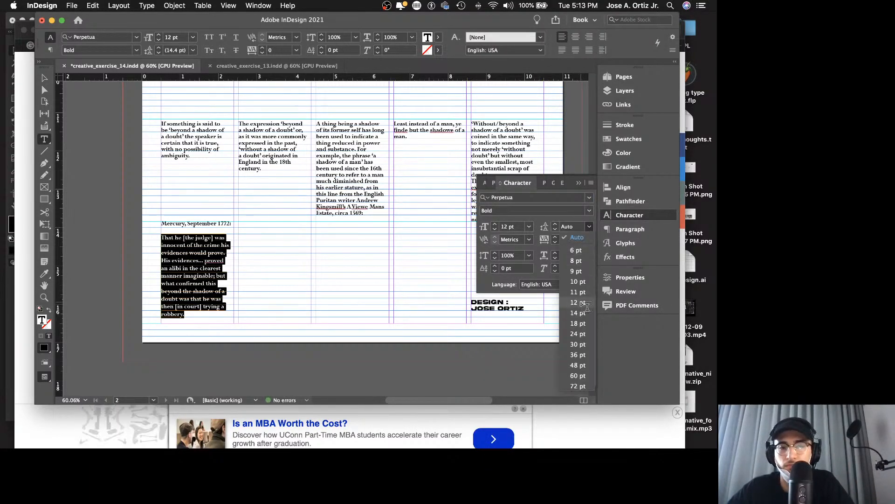
pyautogui.click(575, 306)
pyautogui.press('Escape')
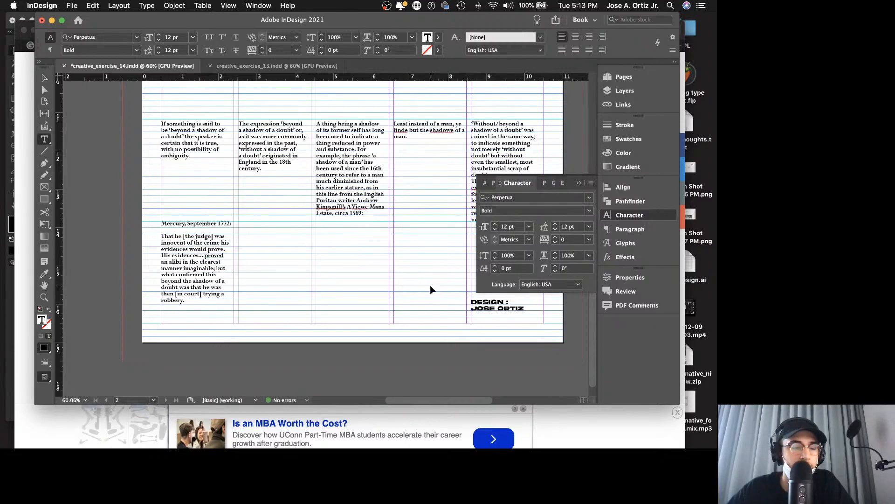
# Step: Set the first baseline offset of the "Mercury, September 1772:" frame to Leading in its text frame options
pyautogui.press('z')
pyautogui.moveTo(201, 236); pyautogui.dragTo(275, 243)
pyautogui.rightClick(273, 245)
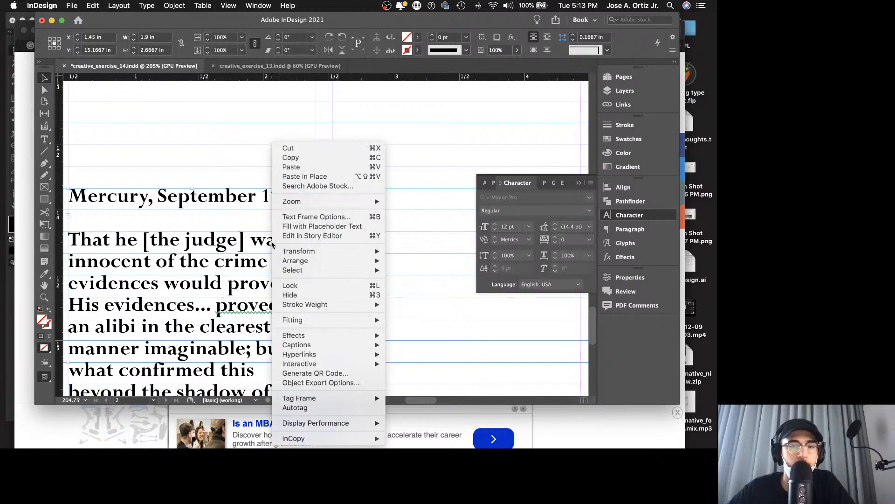
pyautogui.click(304, 217)
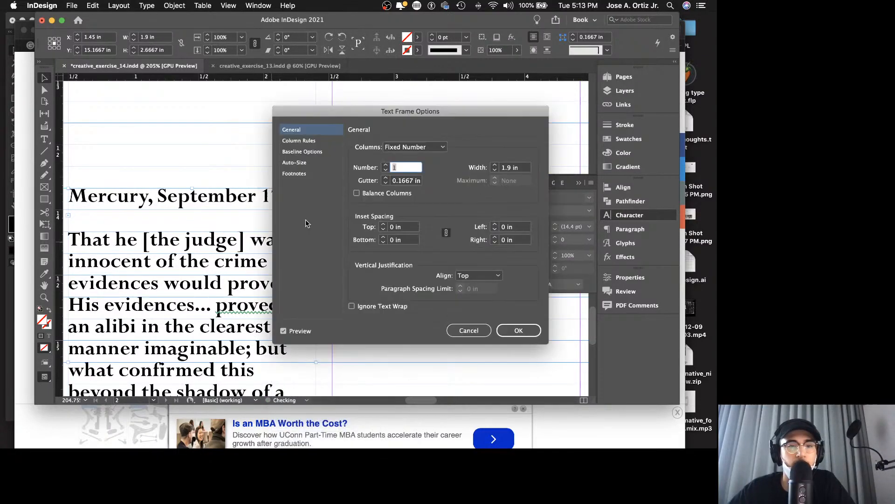
pyautogui.click(306, 152)
pyautogui.click(388, 160)
pyautogui.click(413, 199)
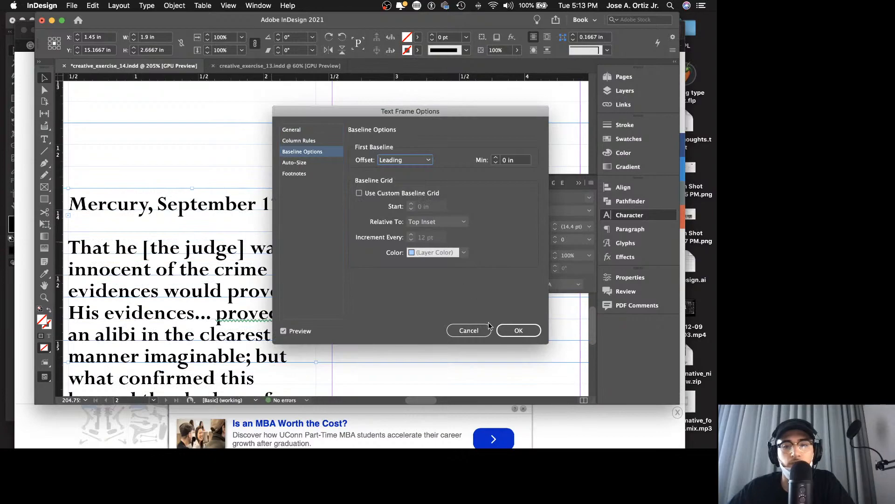
pyautogui.click(502, 326)
# Step: Check the whole poster in presentation mode without guides and save the document
pyautogui.click(424, 277)
pyautogui.hotkey('shift', 'w')
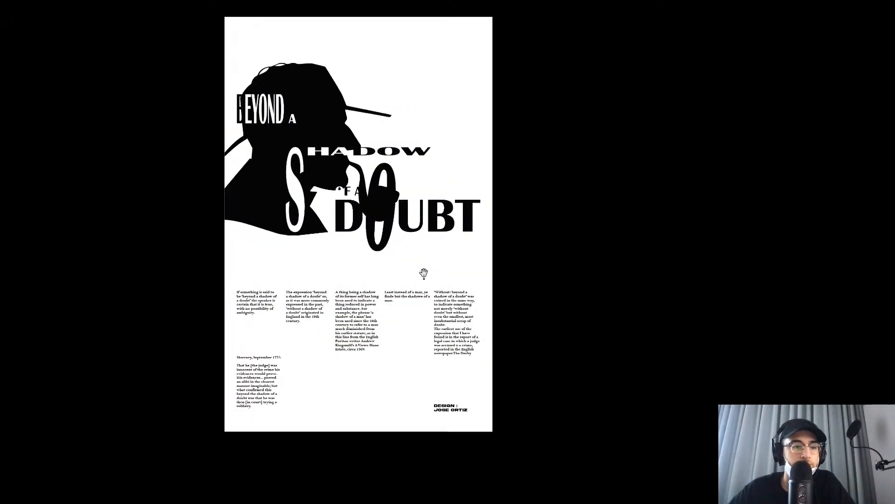
pyautogui.hotkey('shift', 'w')
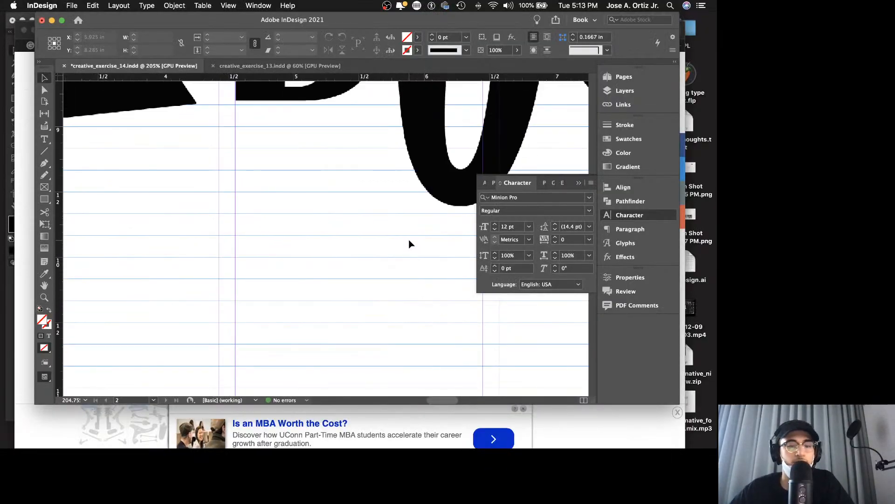
pyautogui.press('super+s')
# Step: In Safari, copy the closing paragraph beginning "The 'without' form of the expression" and return to InDesign
pyautogui.press('super+0')
pyautogui.press('z')
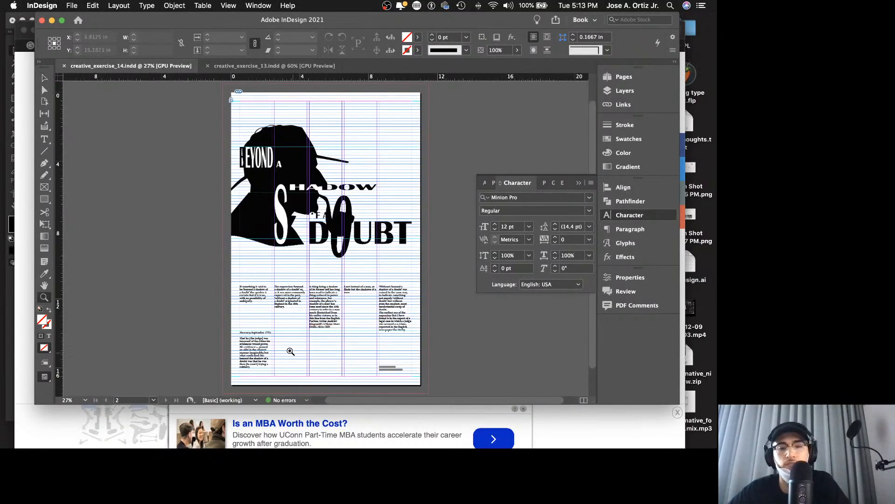
pyautogui.moveTo(291, 352); pyautogui.dragTo(310, 349)
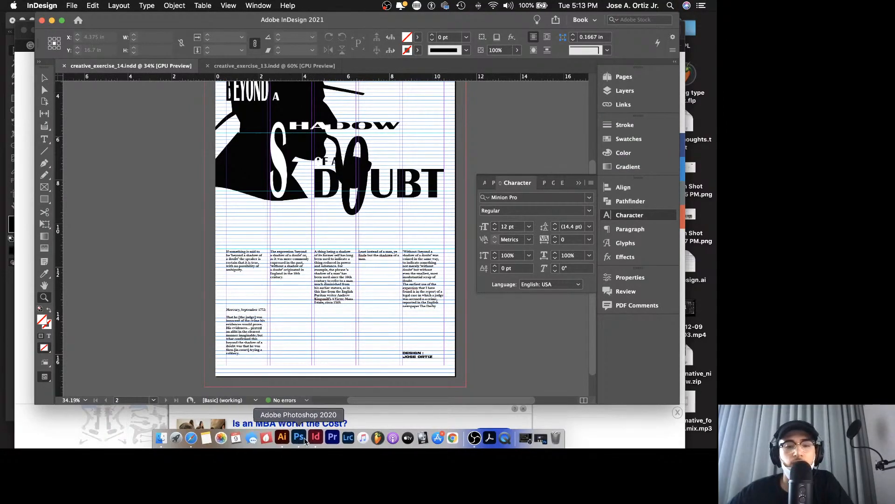
pyautogui.click(191, 437)
pyautogui.scroll(-1, 401, 327)
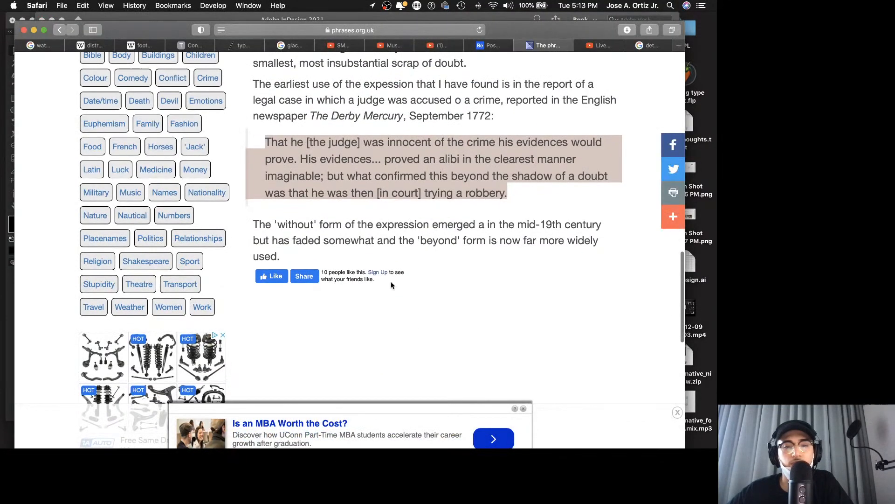
pyautogui.moveTo(254, 225); pyautogui.dragTo(302, 252)
pyautogui.press('super+c')
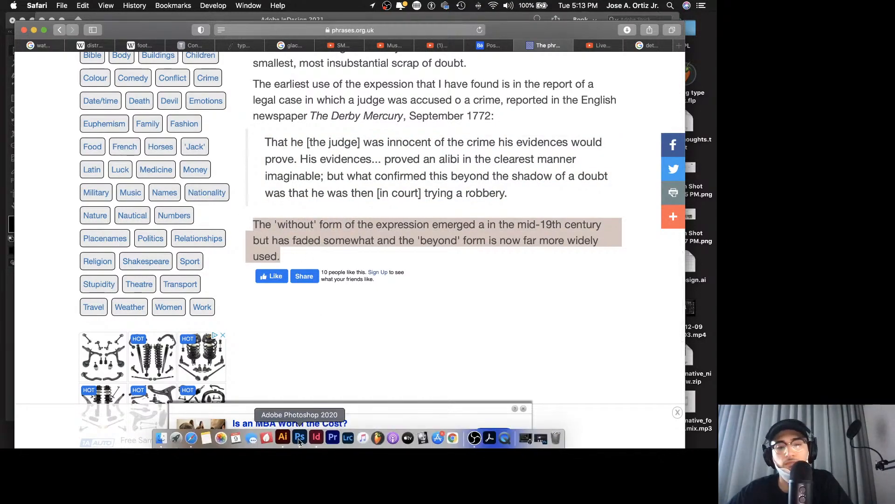
pyautogui.click(311, 439)
# Step: Duplicate the "Mercury, September 1772:" frame into the second column at X 3.475 in and replace its text with the copied paragraph
pyautogui.moveTo(274, 340); pyautogui.dragTo(343, 334)
pyautogui.scroll(-3, 342, 334)
pyautogui.moveTo(240, 274); pyautogui.dragTo(325, 276)
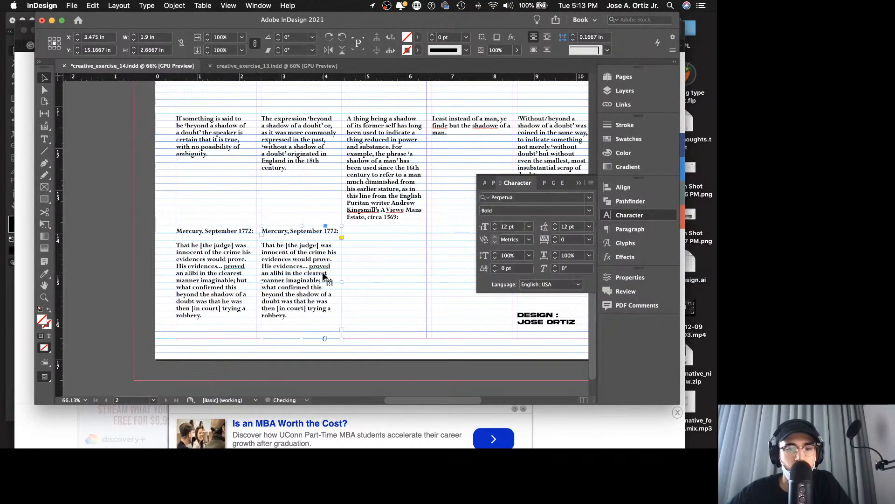
pyautogui.doubleClick(325, 275)
pyautogui.press('super+a')
pyautogui.press('super+v')
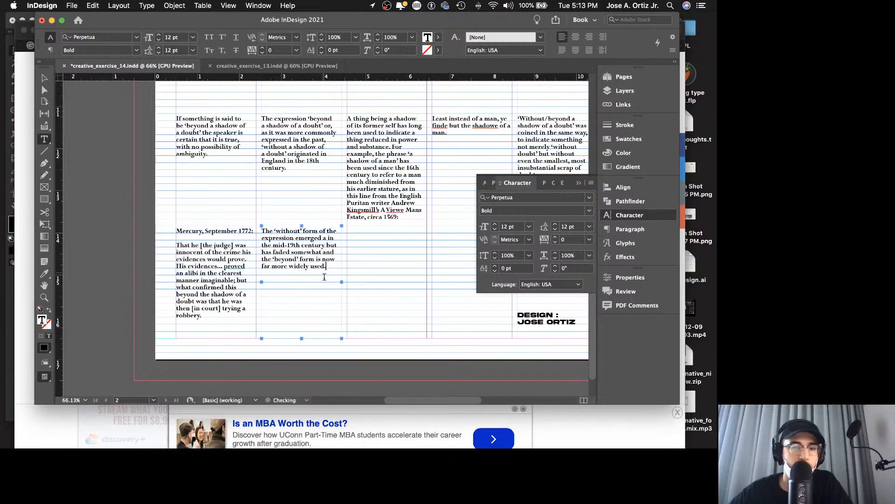
pyautogui.press('Escape')
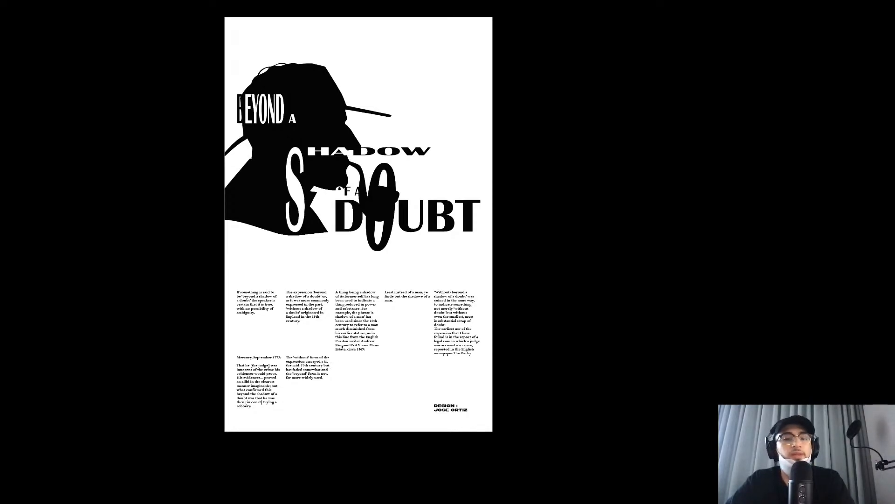
# Step: Duplicate the poster's page 2 as a new page 3
pyautogui.press('Escape')
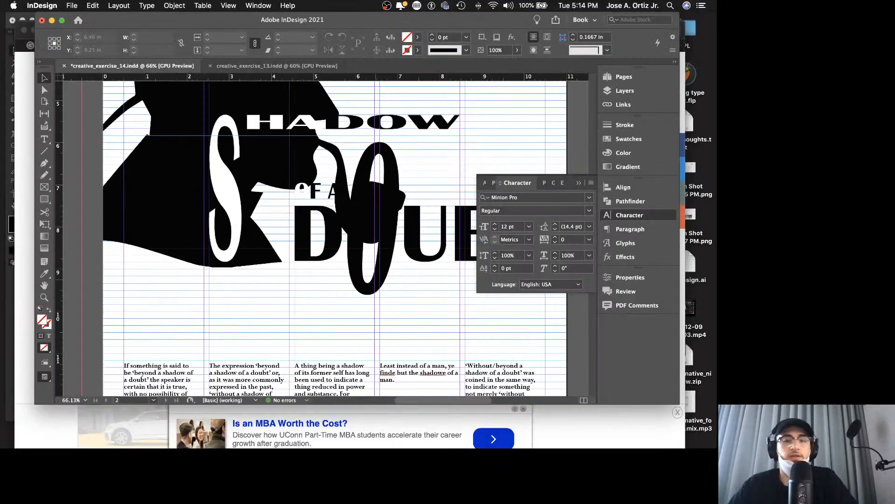
pyautogui.click(622, 76)
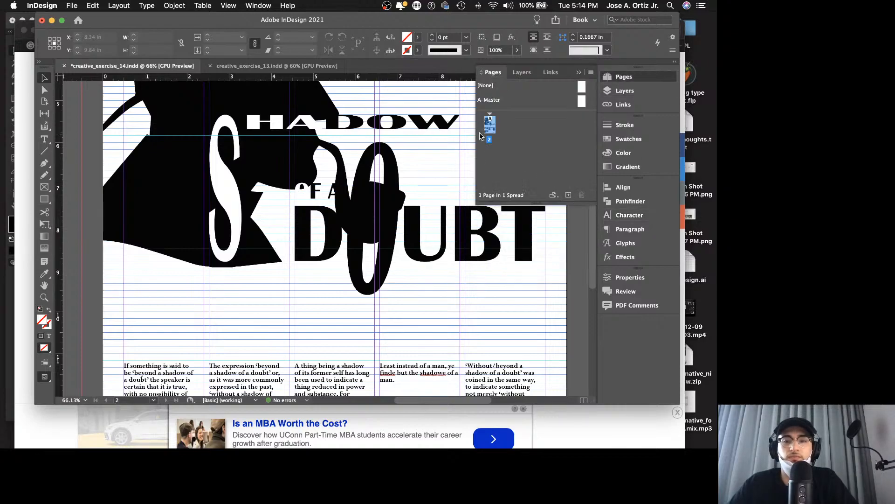
pyautogui.click(569, 195)
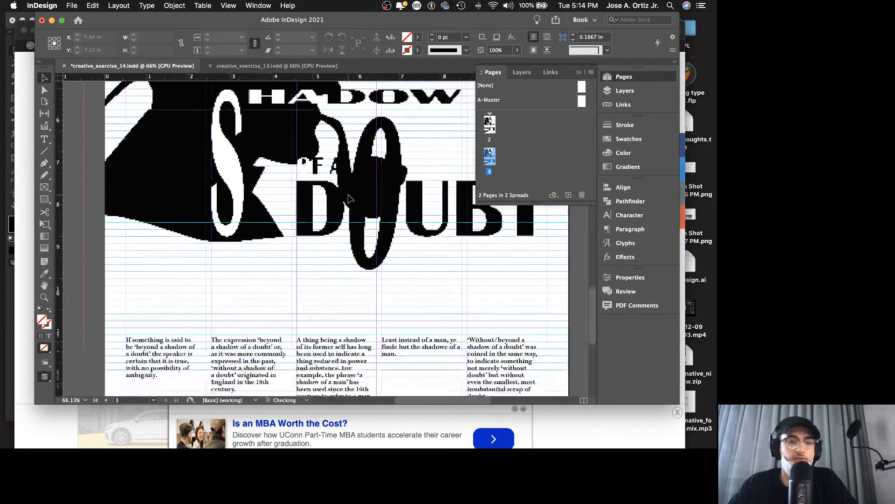
# Step: On page 3, move "The expression" paragraph from the second column to the end of the first column's text, with that frame 2.6667 in high
pyautogui.scroll(-3, 329, 206)
pyautogui.doubleClick(290, 242)
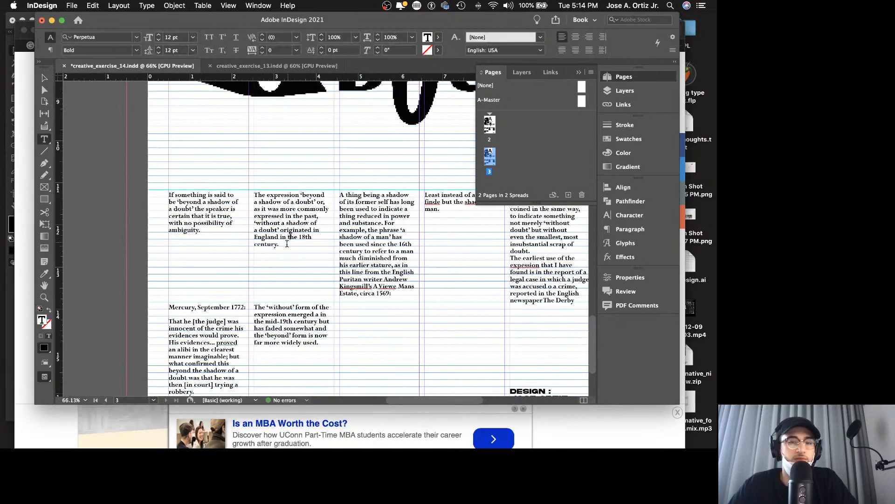
pyautogui.moveTo(289, 243); pyautogui.dragTo(255, 194)
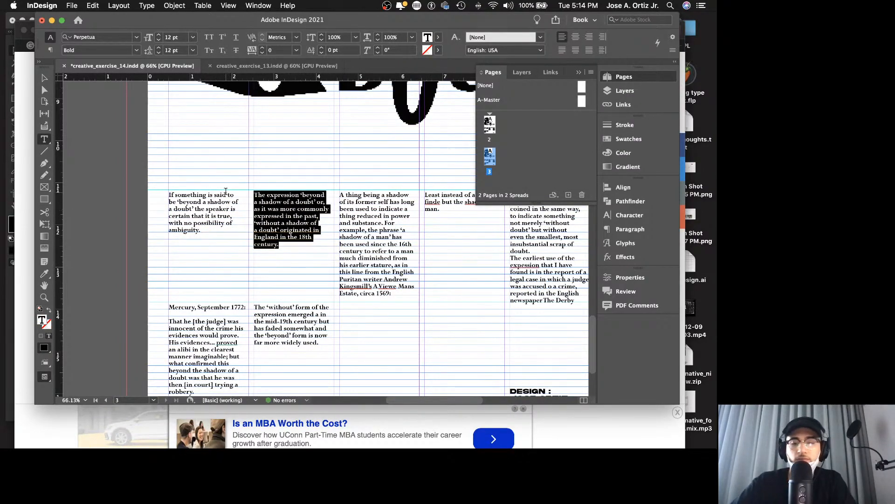
pyautogui.press('BackSpace')
pyautogui.press('Escape')
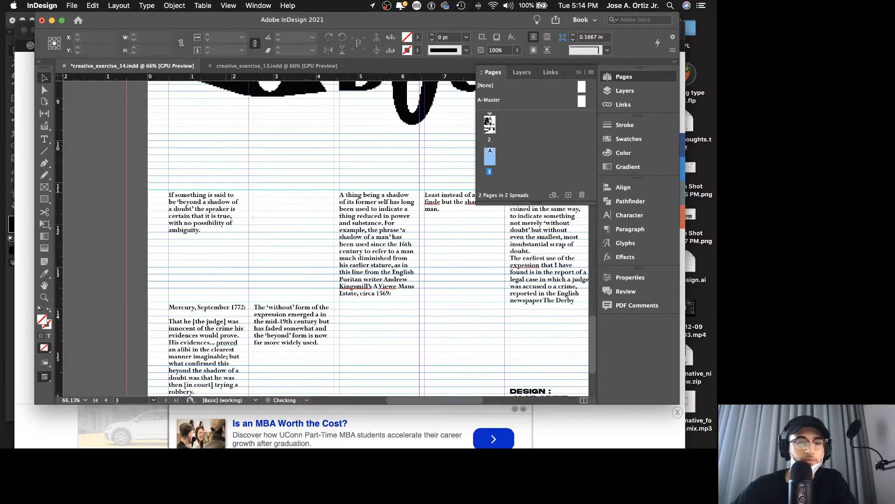
pyautogui.doubleClick(208, 231)
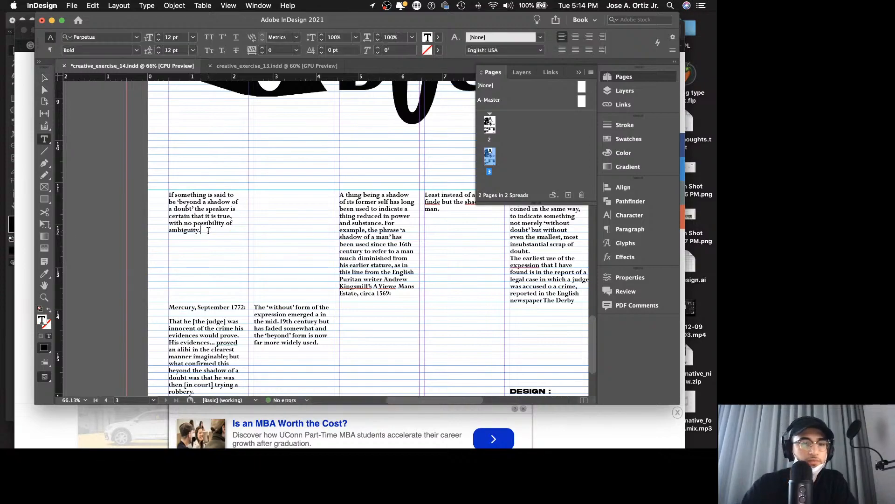
pyautogui.write('The expression')
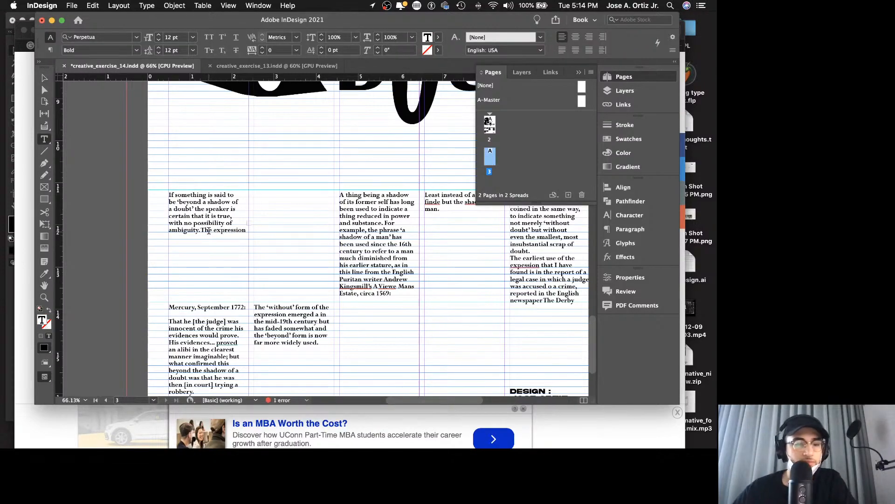
pyautogui.press('Escape')
pyautogui.moveTo(209, 231); pyautogui.dragTo(209, 301)
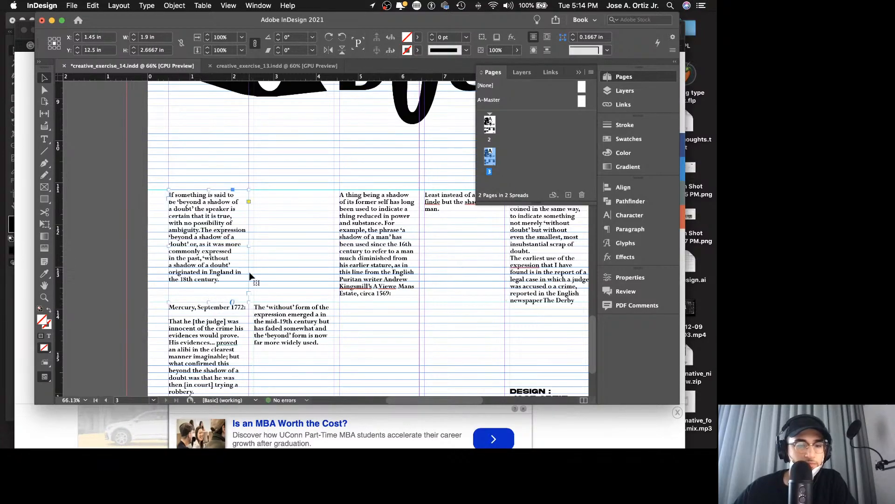
# Step: Move the "A thing being a shadow" paragraph from the third column to the end of the first column's text and delete its frame
pyautogui.doubleClick(372, 228)
pyautogui.press('super+a')
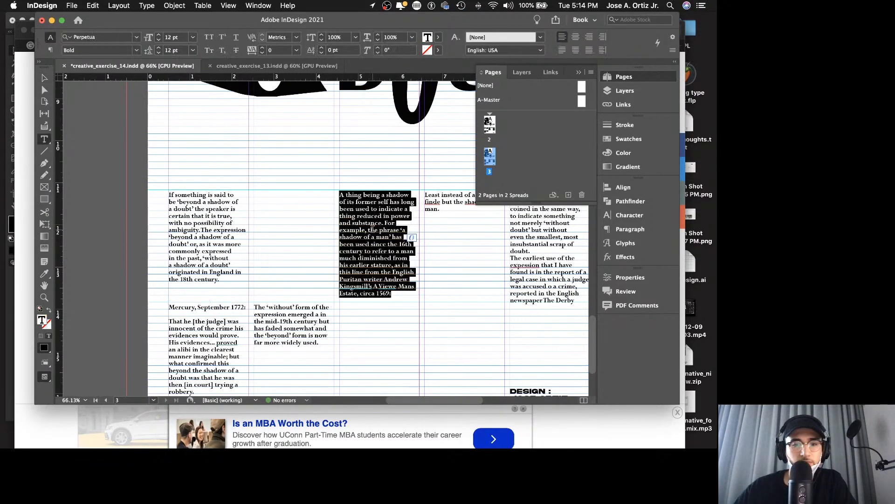
pyautogui.press('Escape')
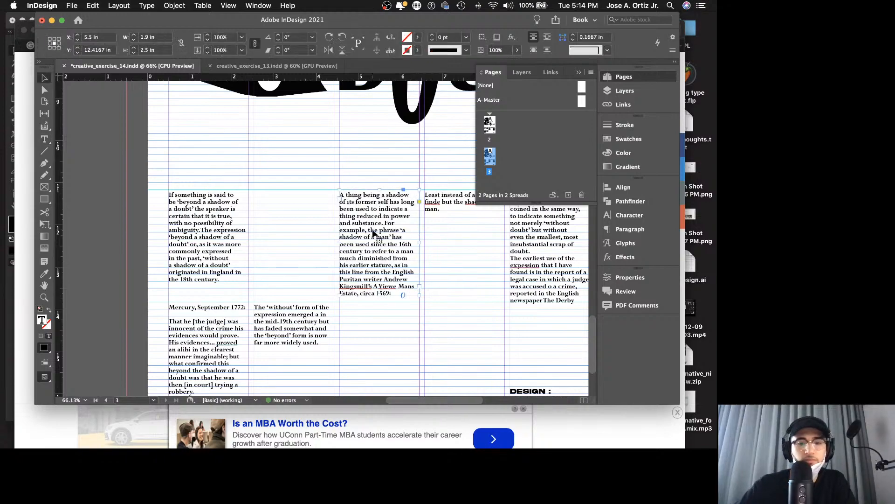
pyautogui.press('Delete')
pyautogui.doubleClick(225, 278)
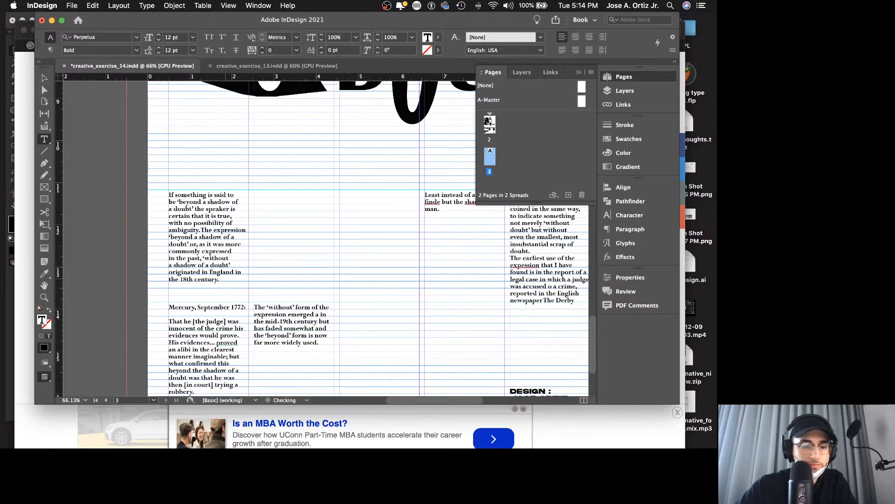
pyautogui.press('super+v')
pyautogui.press('Escape')
# Step: Move the "The 'without' form" and "Mercury, September 1772:" frames out of the first two columns toward the third and fourth columns
pyautogui.scroll(-5, 224, 303)
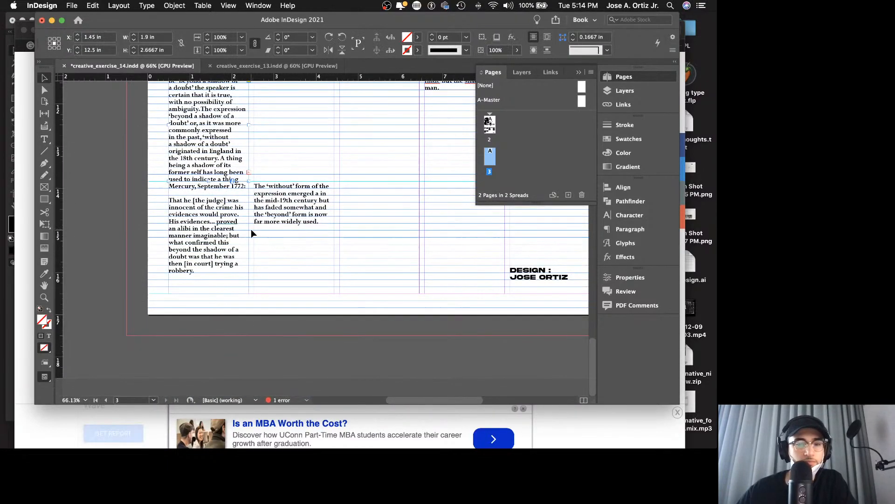
pyautogui.hscroll(3, 251, 232)
pyautogui.moveTo(252, 226); pyautogui.dragTo(417, 219)
pyautogui.moveTo(140, 244); pyautogui.dragTo(313, 237)
# Step: Extend the first column's text frame to the bottom margin, 5.3333 in high, and check the poster in presentation mode
pyautogui.click(151, 158)
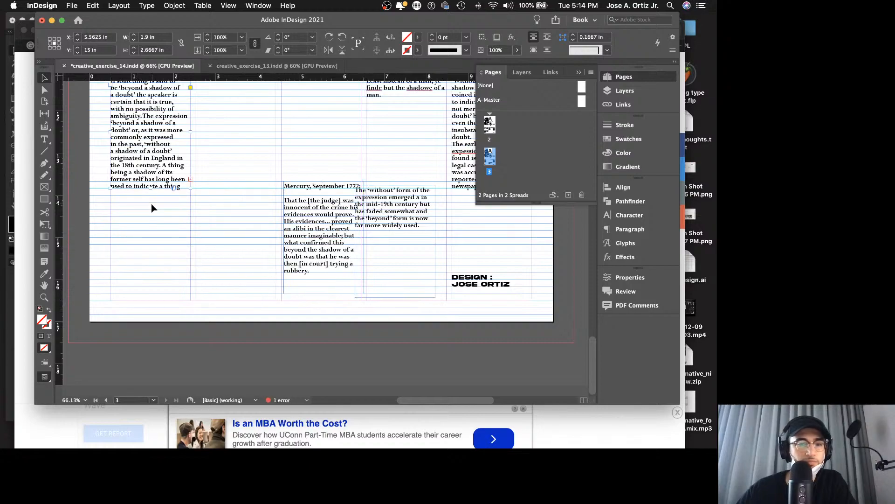
pyautogui.moveTo(150, 189); pyautogui.dragTo(145, 304)
pyautogui.scroll(1, 251, 242)
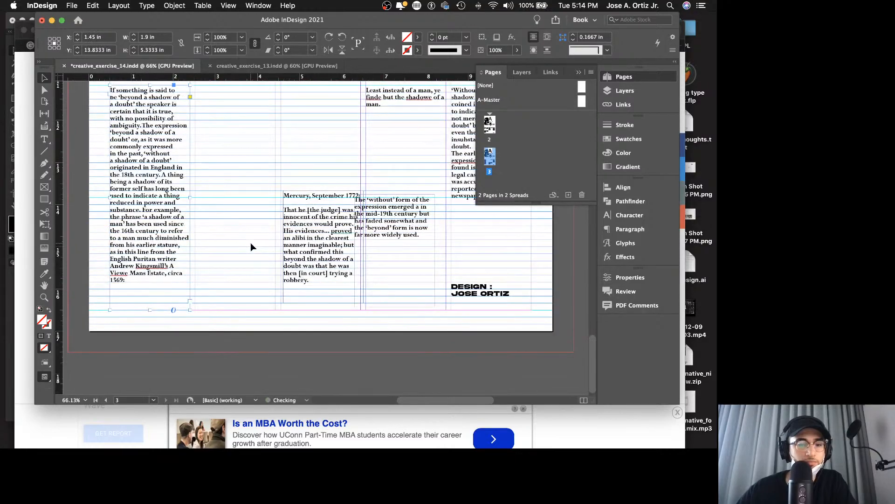
pyautogui.hotkey('shift', 'w')
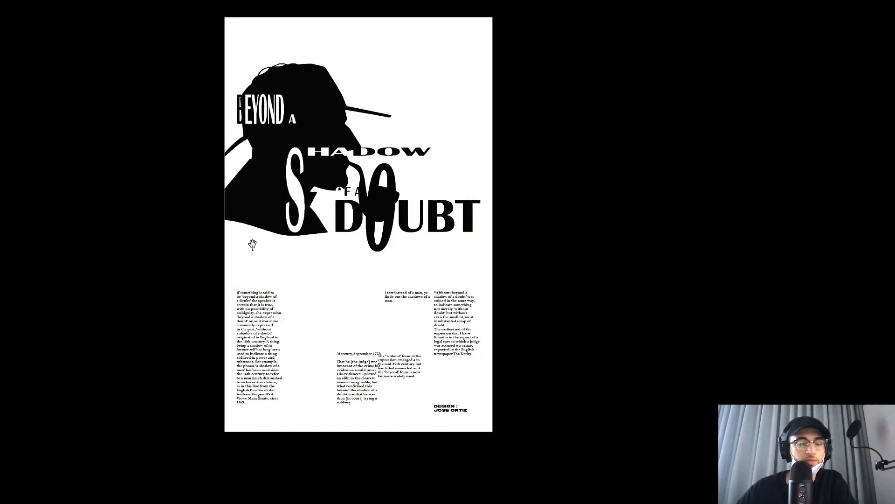
pyautogui.hotkey('shift', 'w')
# Step: Move the "Mercury, September 1772:" frame to X 4.95 in, Y 15.1667 in, clear of the neighbouring paragraph
pyautogui.hscroll(2, 275, 251)
pyautogui.scroll(-10, 275, 250)
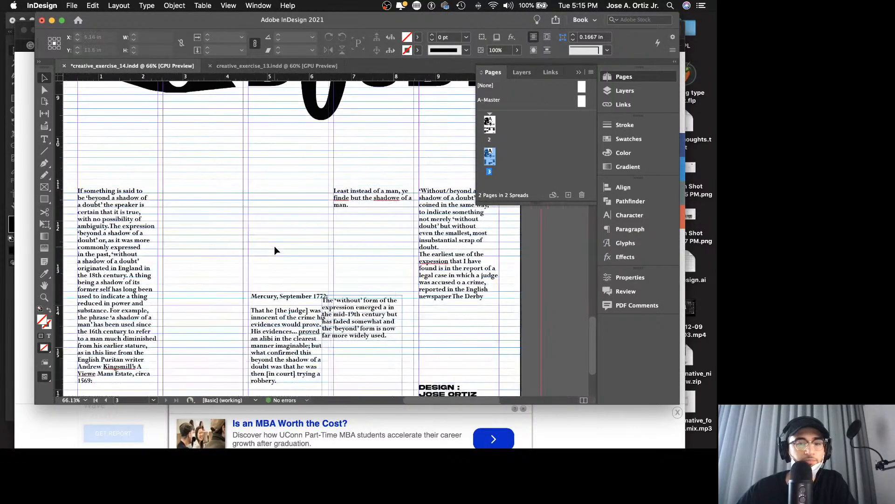
pyautogui.moveTo(294, 329); pyautogui.dragTo(268, 336)
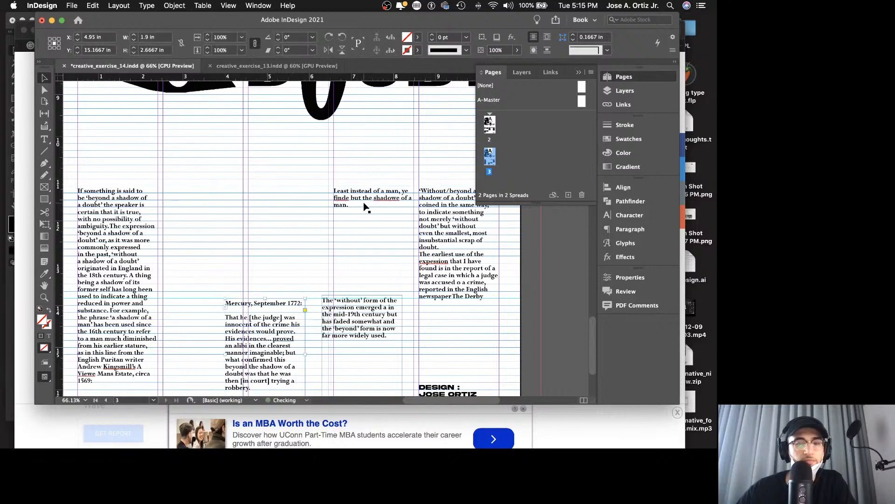
# Step: Move the "Least instead of a man" frame to the top of the second column, enclose its text in double quotation marks and remove its final period
pyautogui.moveTo(365, 207); pyautogui.dragTo(194, 209)
pyautogui.doubleClick(191, 204)
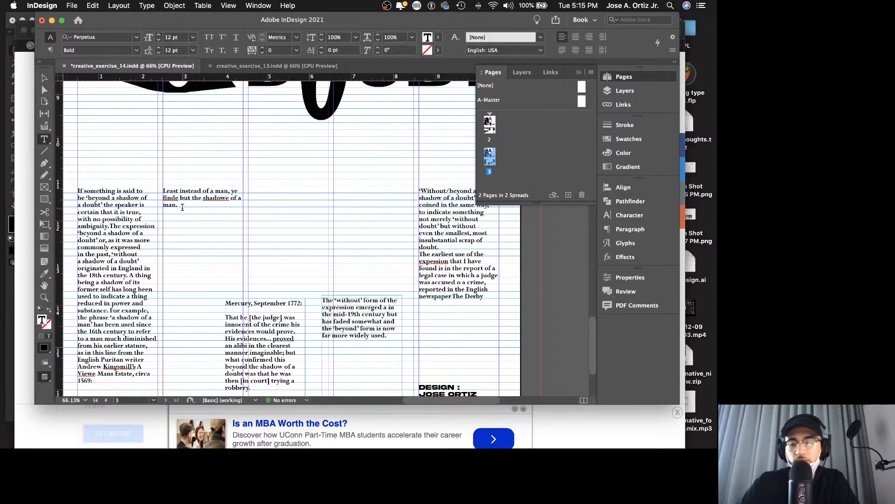
pyautogui.write("'")
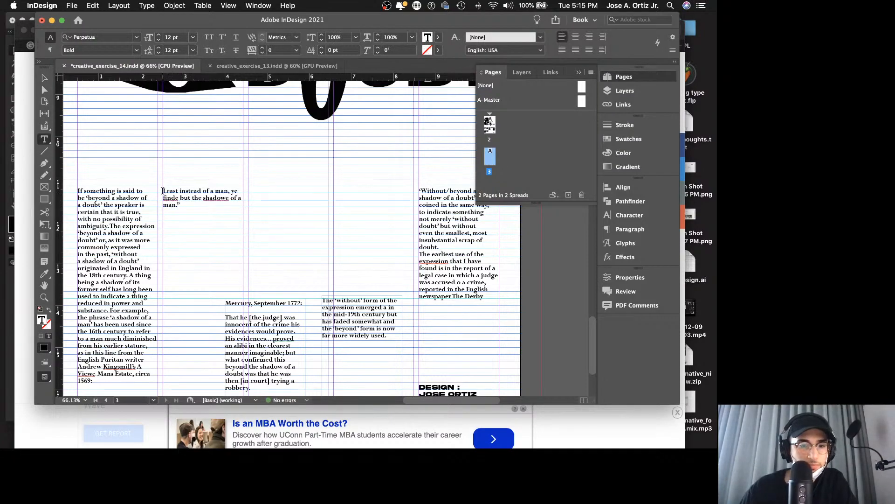
pyautogui.write('"')
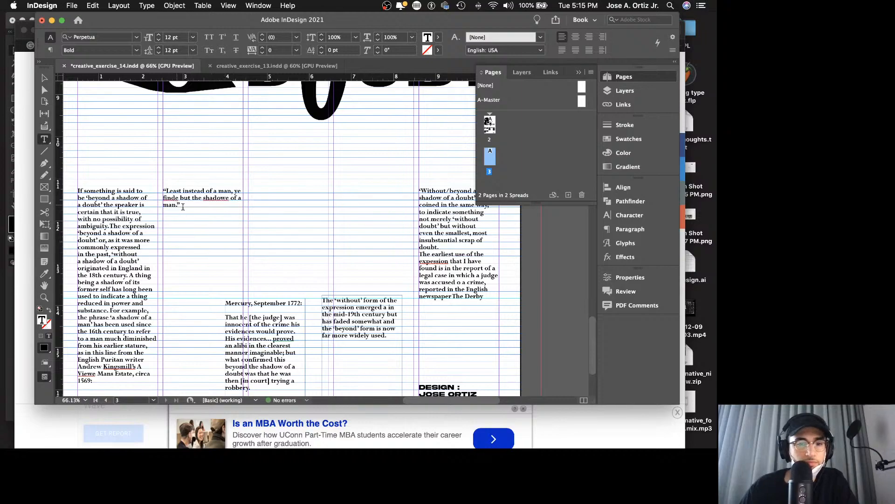
pyautogui.click(183, 207)
pyautogui.press('BackSpace')
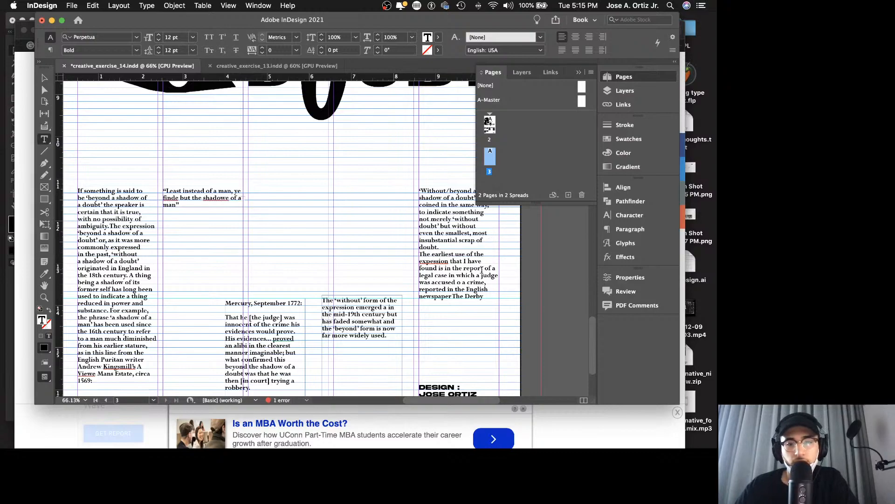
# Step: Move the whole "'Without/beyond a shadow of a doubt'" story, including the Mercury passage, below the quotation in the second column's text frame
pyautogui.tripleClick(450, 244)
pyautogui.click(449, 245)
pyautogui.click(450, 245)
pyautogui.click(441, 208)
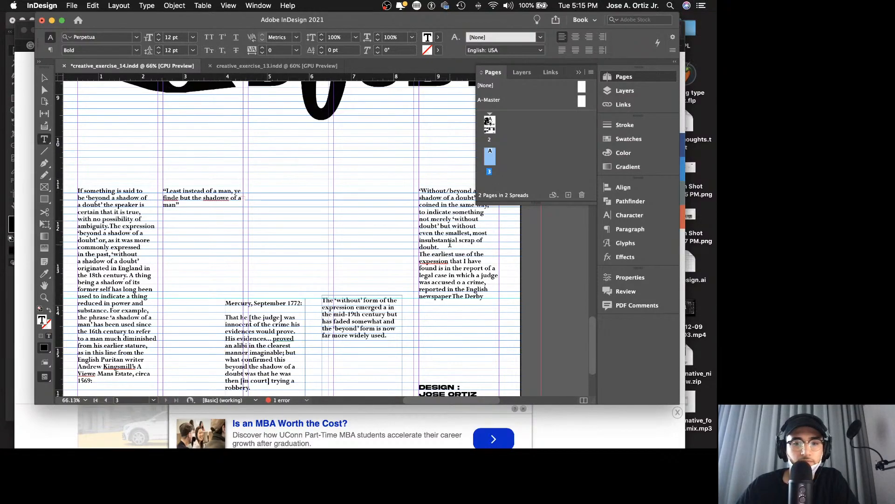
pyautogui.tripleClick(441, 208)
pyautogui.click(440, 208)
pyautogui.click(440, 209)
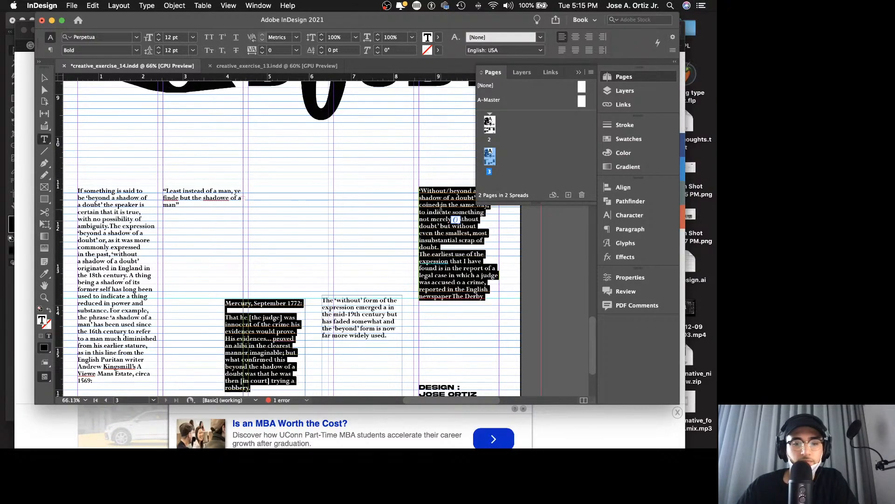
pyautogui.press('BackSpace')
pyautogui.press('Escape')
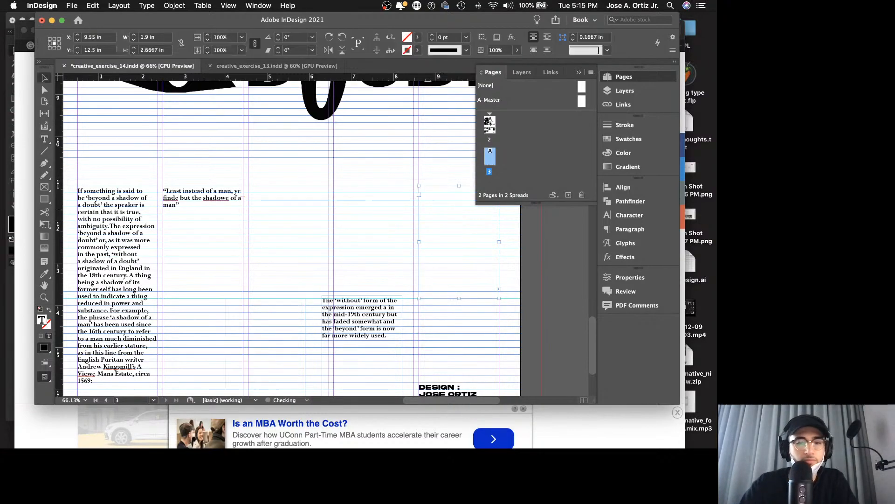
pyautogui.doubleClick(186, 203)
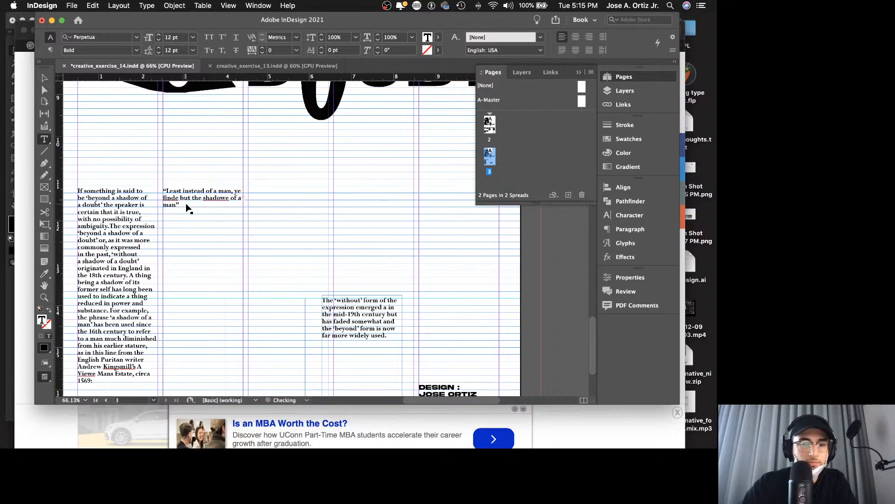
pyautogui.press('Escape')
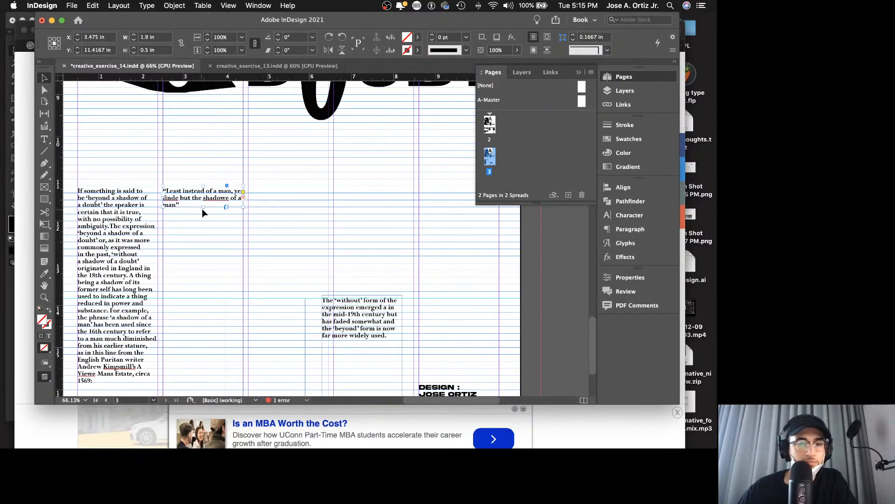
# Step: Extend the second column's text frame down to the bottom margin, 5.3333 in high
pyautogui.moveTo(203, 206); pyautogui.dragTo(204, 348)
pyautogui.scroll(-4, 205, 298)
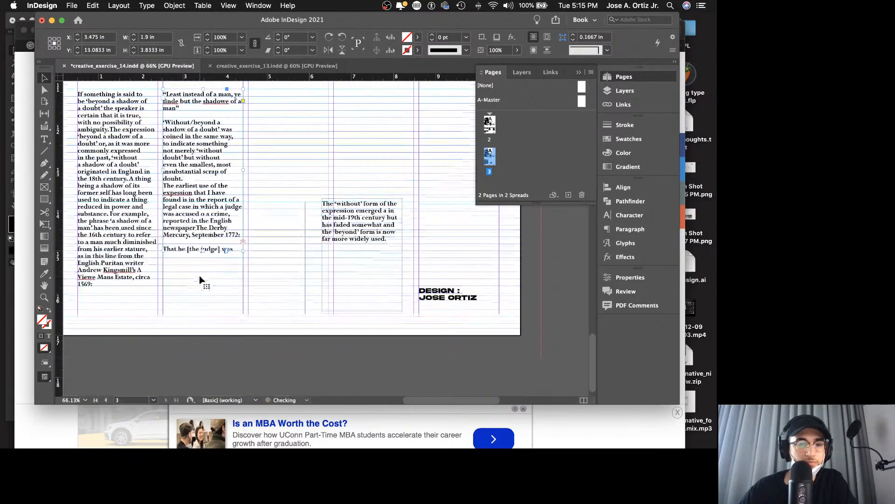
pyautogui.click(260, 289)
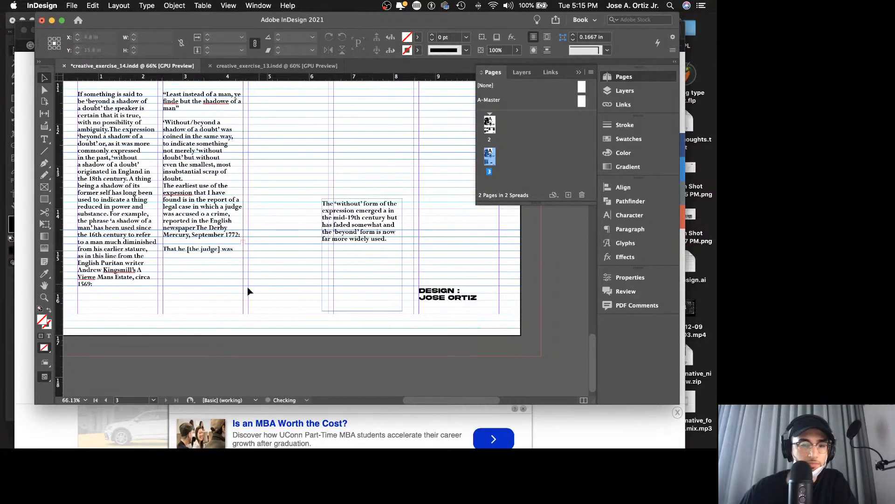
pyautogui.click(203, 253)
pyautogui.moveTo(203, 252); pyautogui.dragTo(204, 314)
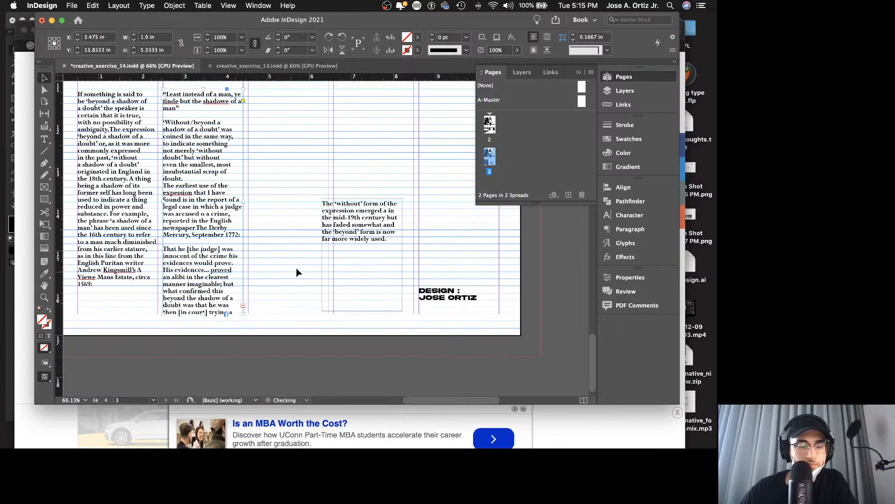
# Step: Shift the "The 'without' form" frame out of the third column and flow the second column's overset text into a linked frame there
pyautogui.scroll(1, 297, 269)
pyautogui.moveTo(354, 250); pyautogui.dragTo(397, 251)
pyautogui.click(237, 320)
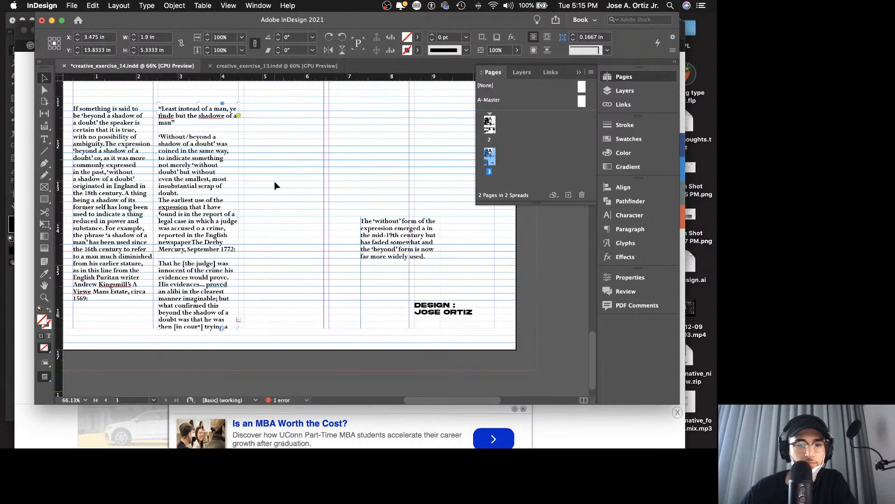
pyautogui.click(238, 321)
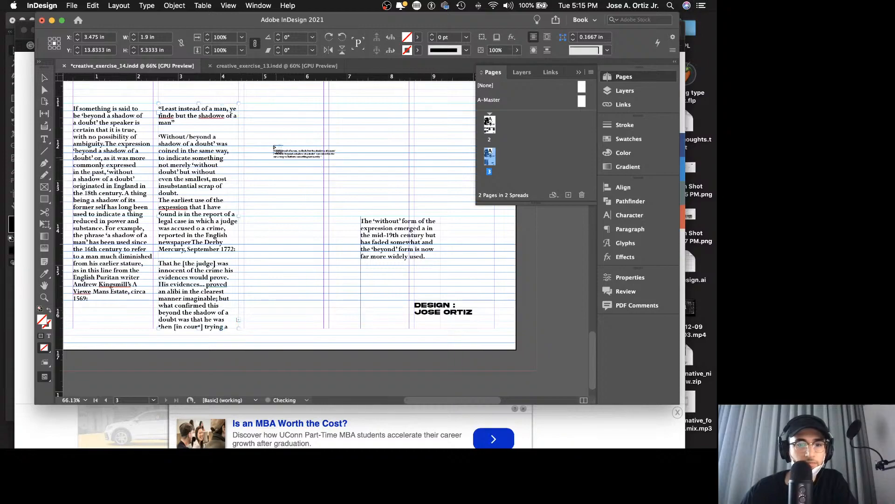
pyautogui.click(245, 105)
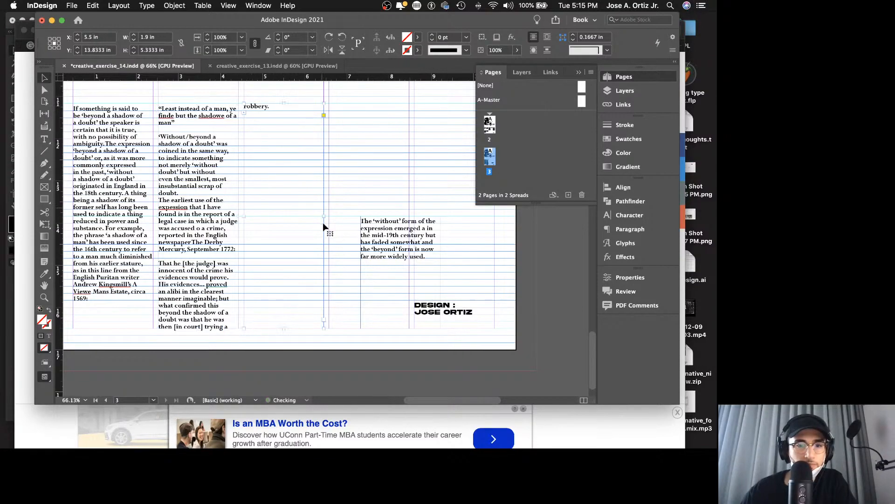
# Step: Move the "The 'without' form" paragraph below "robbery." in the third column, separated by a blank line, and delete its old frame
pyautogui.tripleClick(409, 235)
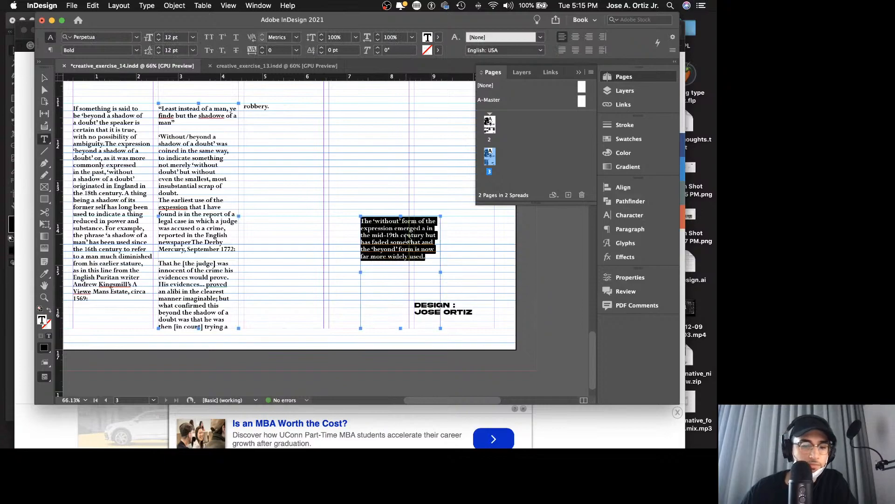
pyautogui.press('Escape')
pyautogui.press('Delete')
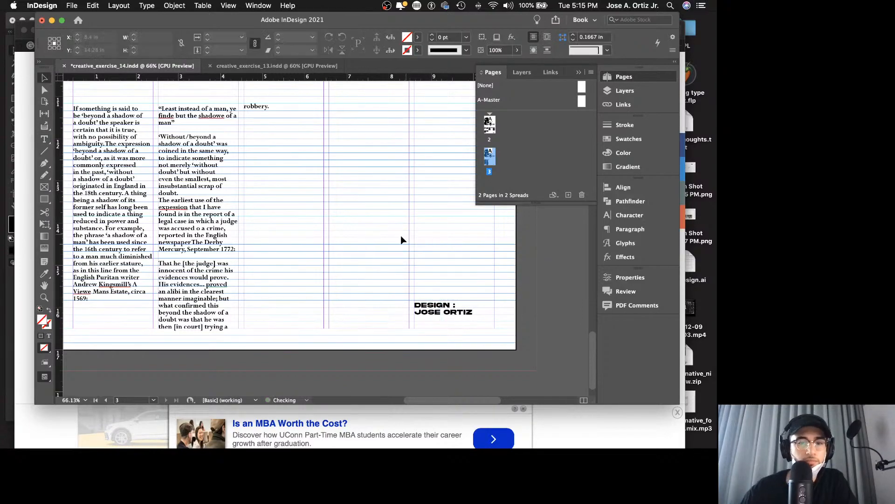
pyautogui.doubleClick(283, 115)
pyautogui.doubleClick(283, 115)
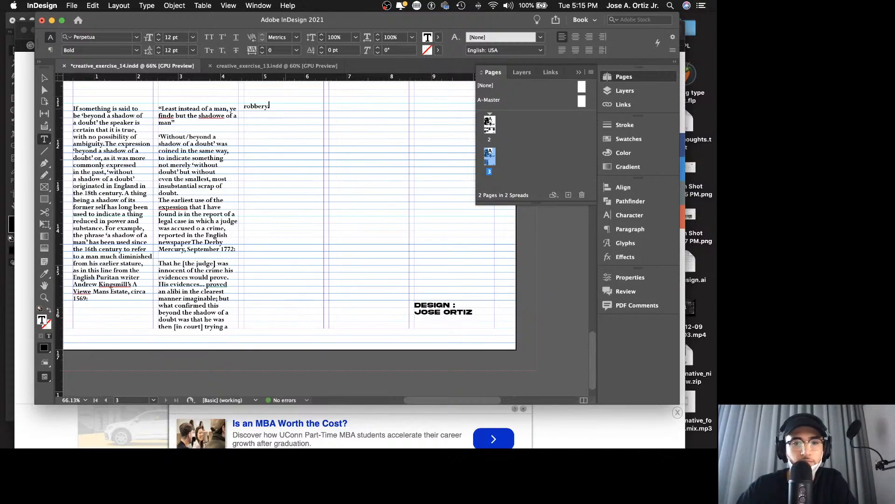
pyautogui.write('The ‘without’ form of the expression emerged a in the mid-19th century but has faded somewhat and the ‘beyond’ form is now far more widely used.')
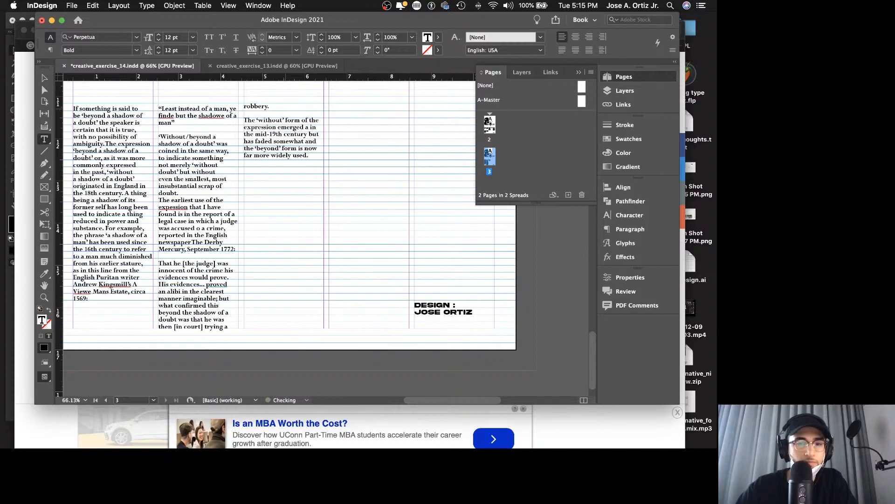
pyautogui.press('Escape')
# Step: Set the first baseline offset of the third column's text frame to Leading
pyautogui.rightClick(294, 138)
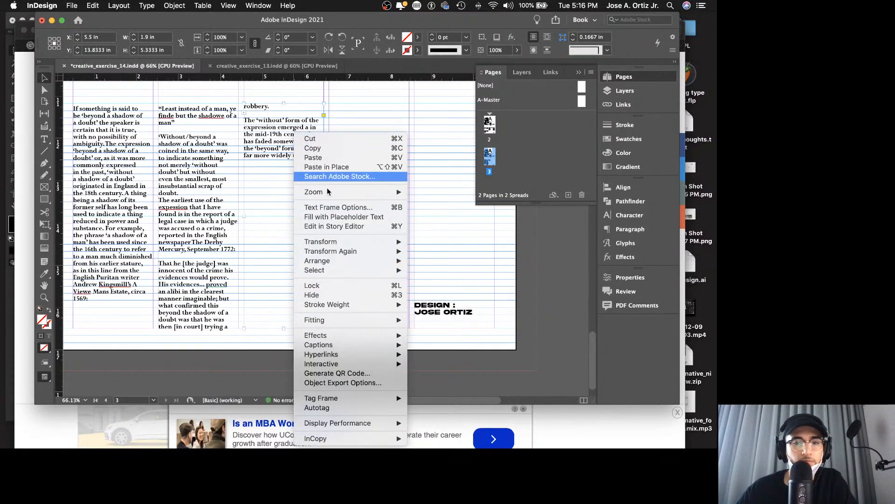
pyautogui.click(338, 207)
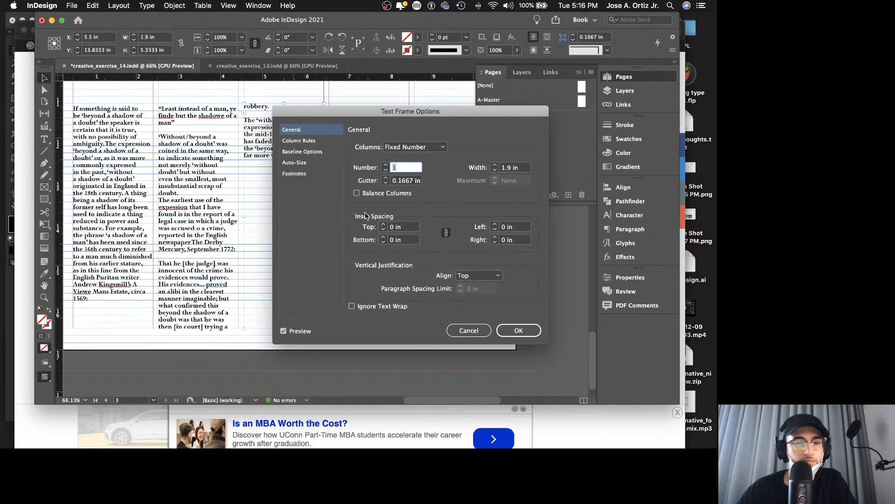
pyautogui.click(301, 152)
pyautogui.click(311, 141)
pyautogui.click(308, 162)
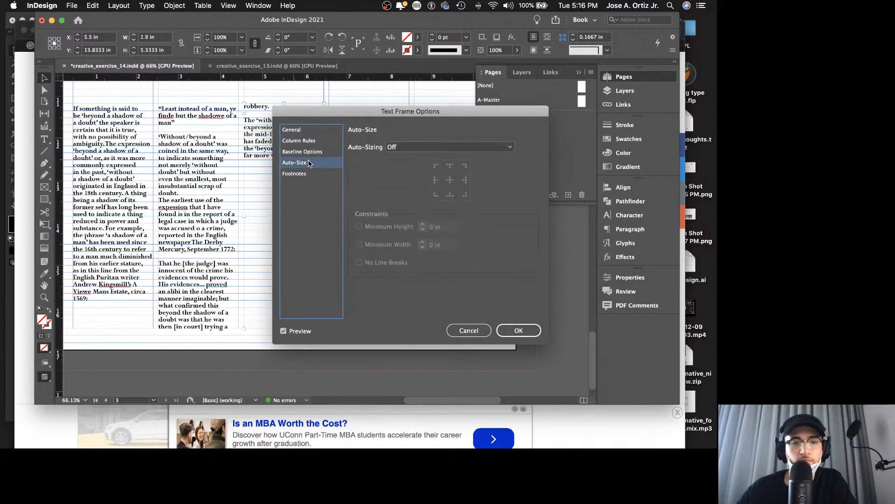
pyautogui.click(312, 141)
pyautogui.click(316, 151)
pyautogui.click(405, 160)
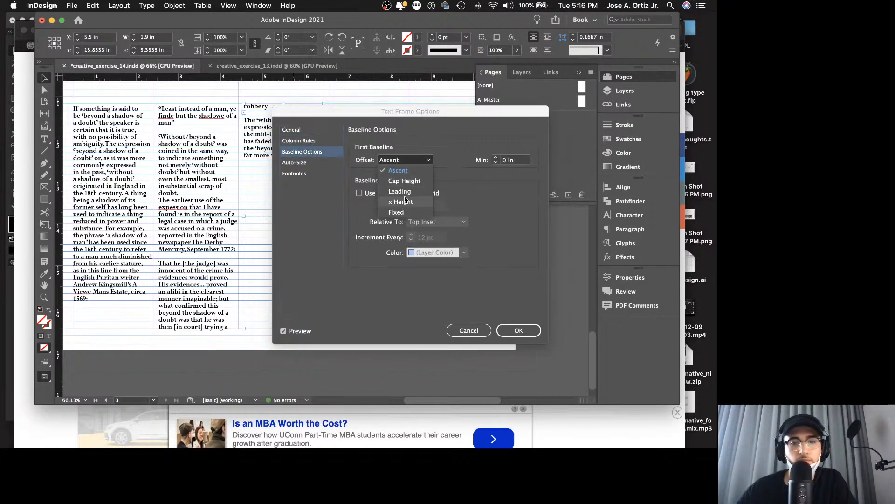
pyautogui.click(396, 191)
pyautogui.click(528, 331)
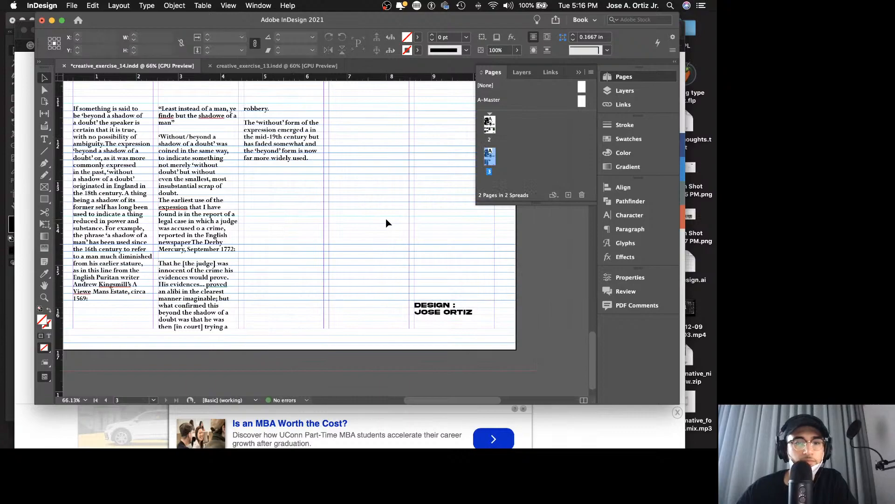
# Step: Save the document and review the three-column layout in presentation mode
pyautogui.press('super+s')
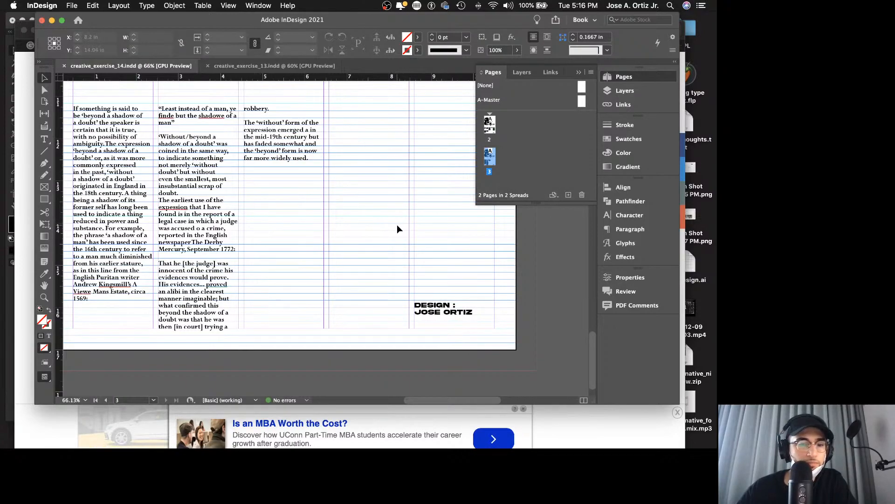
pyautogui.hotkey('shift', 'w')
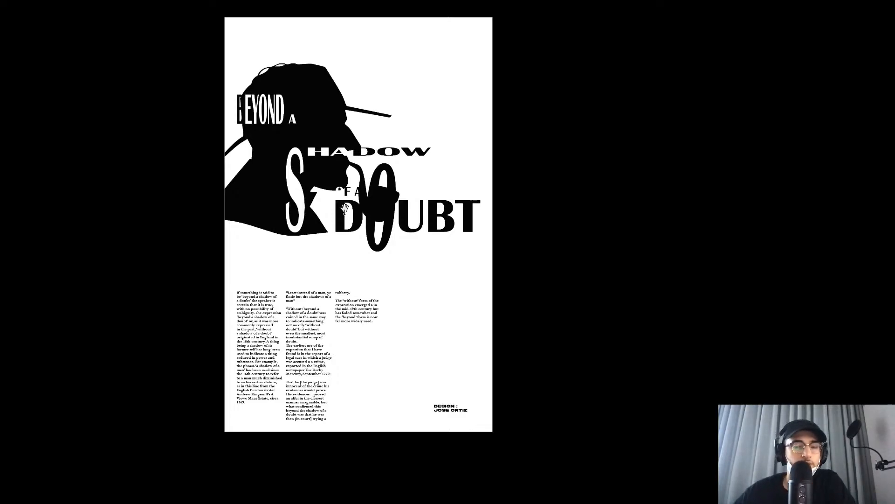
pyautogui.press('Escape')
# Step: Move the "Least instead of a man" quotation from the second column to the end of the first column's text, after a blank line
pyautogui.scroll(-10, 346, 208)
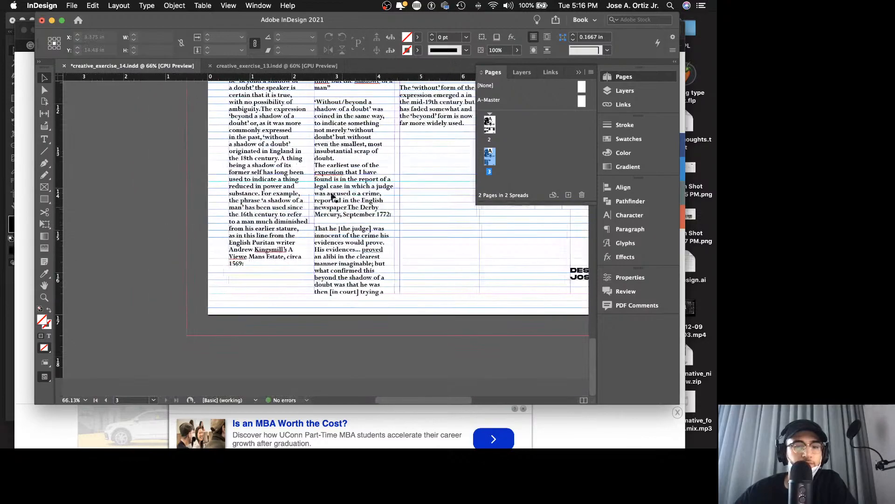
pyautogui.scroll(3, 333, 196)
pyautogui.doubleClick(330, 145)
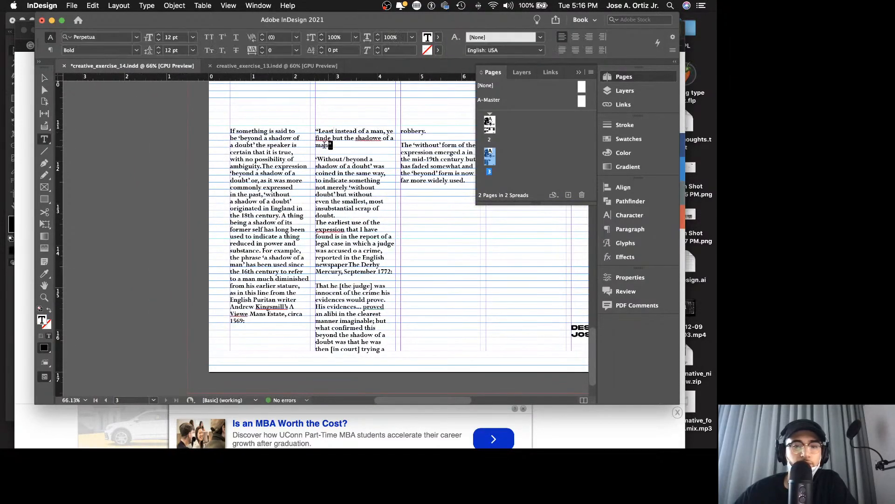
pyautogui.moveTo(331, 145); pyautogui.dragTo(301, 128)
pyautogui.press('super+c')
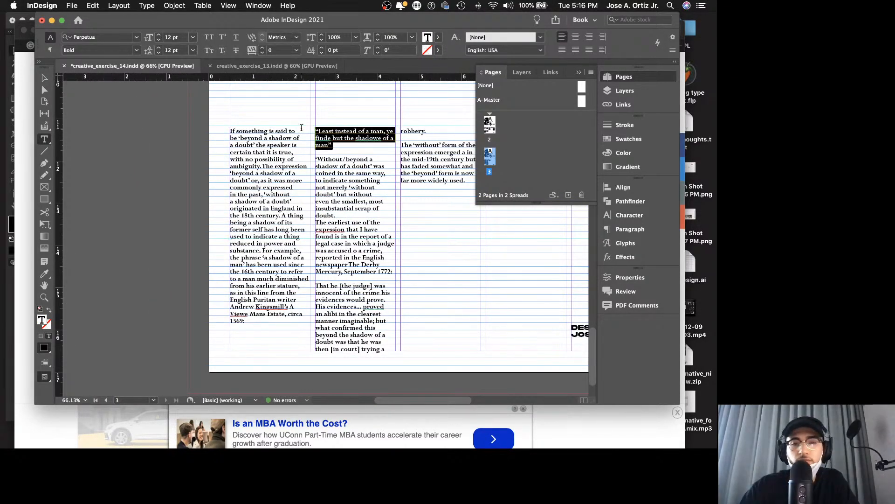
pyautogui.press('BackSpace')
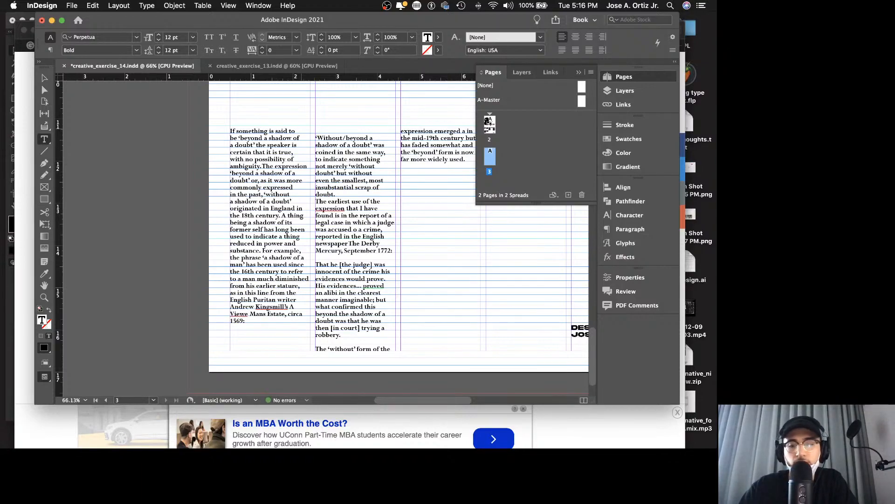
pyautogui.press('BackSpace')
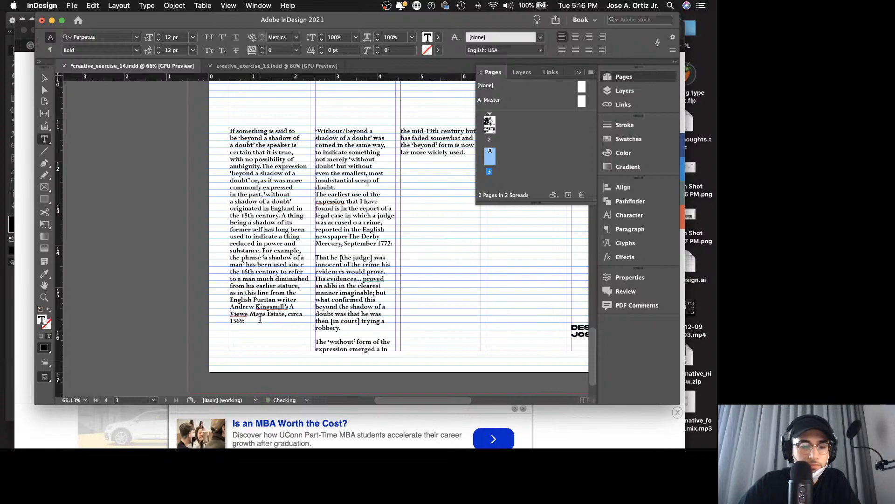
pyautogui.press('super+v')
pyautogui.press('Escape')
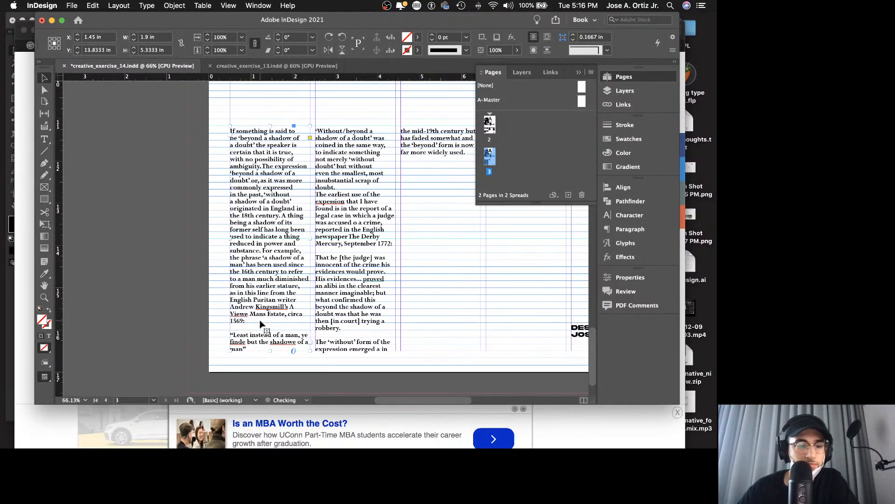
# Step: Examine the reflowed text columns in presentation mode and the whole poster page in the layout view
pyautogui.hotkey('shift', 'w')
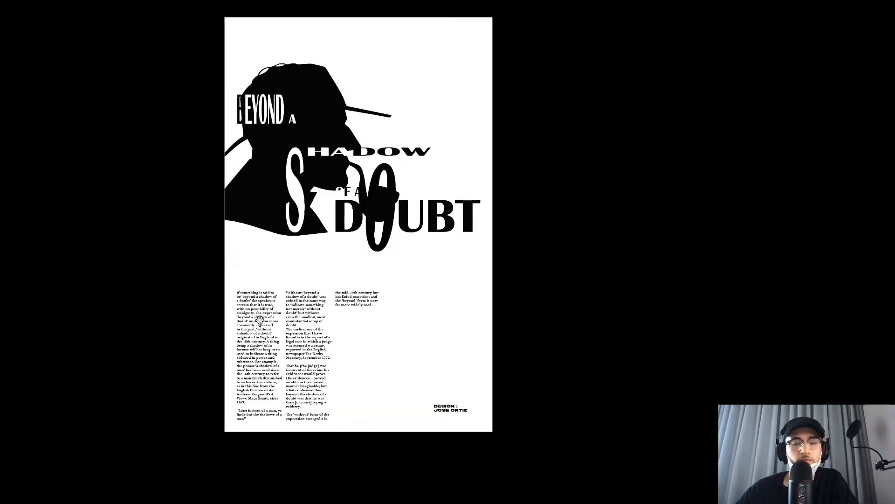
pyautogui.press('Escape')
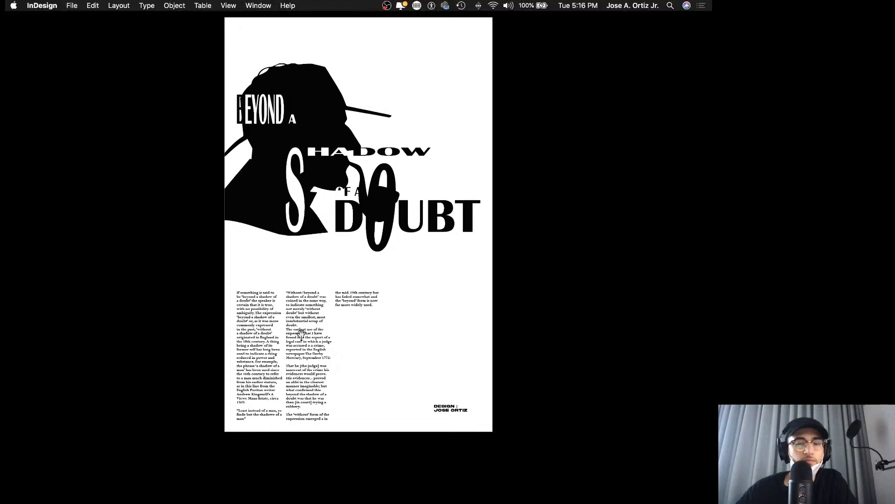
pyautogui.scroll(-3, 311, 310)
pyautogui.press('z')
pyautogui.moveTo(390, 324); pyautogui.dragTo(325, 321)
pyautogui.scroll(-3, 325, 326)
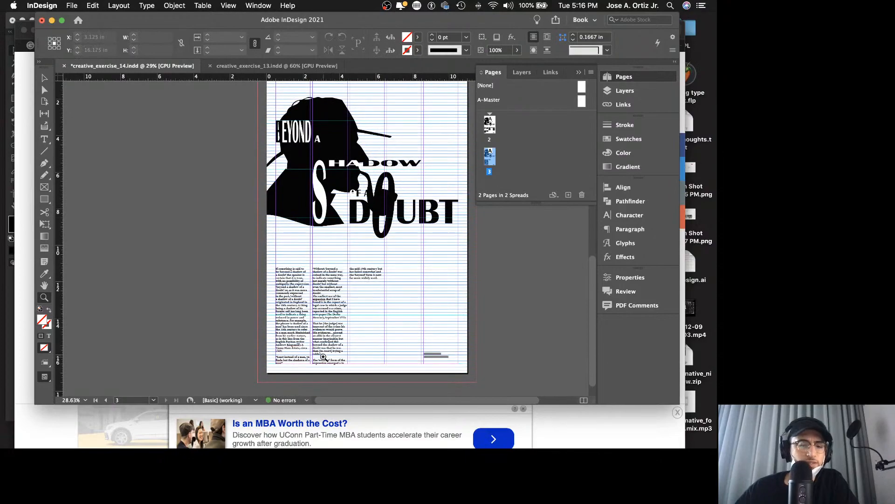
# Step: Examine the reflowed text columns up close and the whole poster in presentation mode
pyautogui.moveTo(395, 356); pyautogui.dragTo(404, 328)
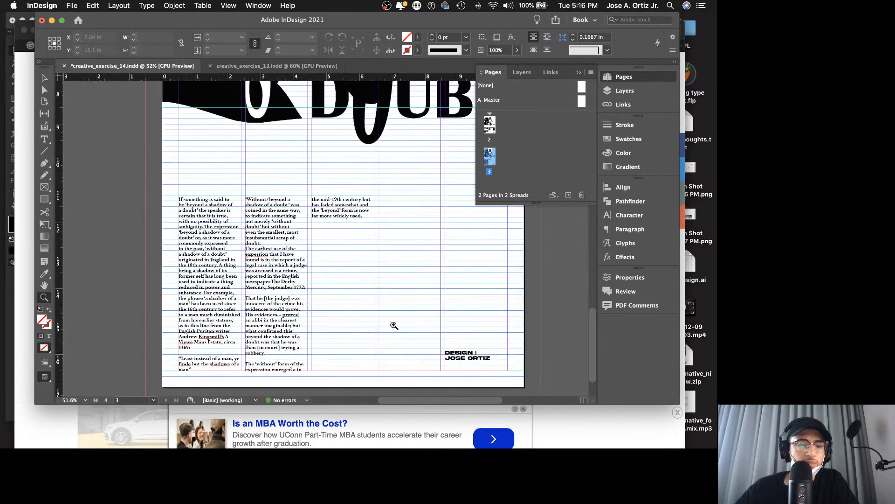
pyautogui.hotkey('shift', 'w')
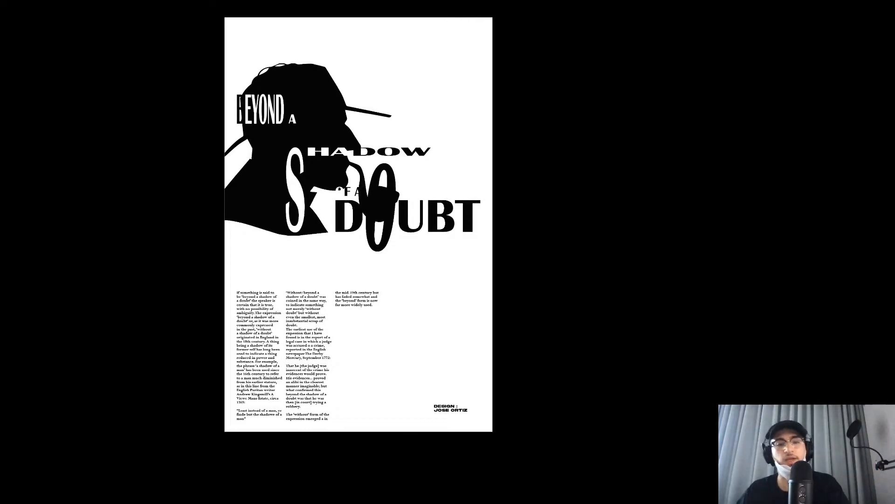
pyautogui.press('Escape')
pyautogui.scroll(-5, 293, 324)
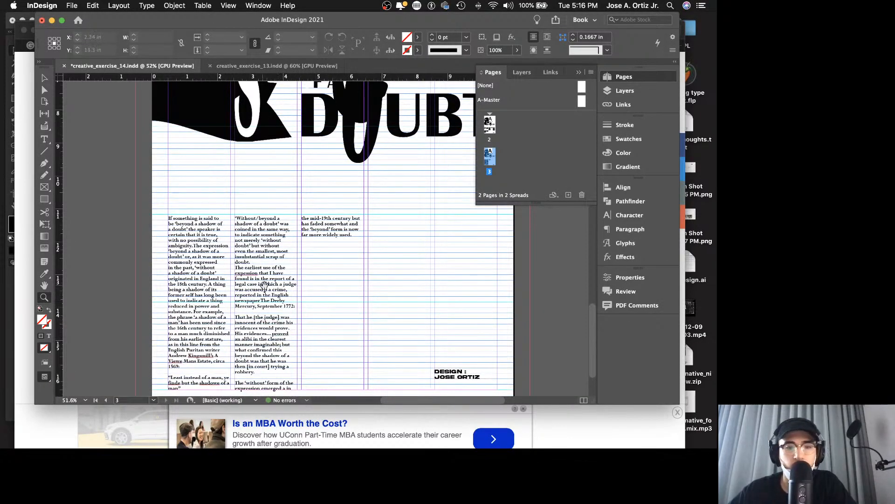
pyautogui.scroll(4, 193, 276)
pyautogui.scroll(-5, 231, 276)
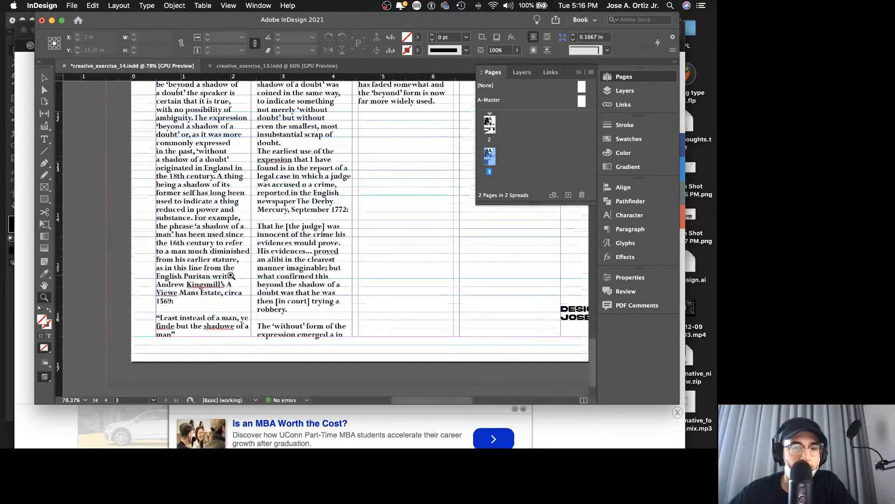
pyautogui.scroll(2, 237, 262)
pyautogui.scroll(2, 236, 263)
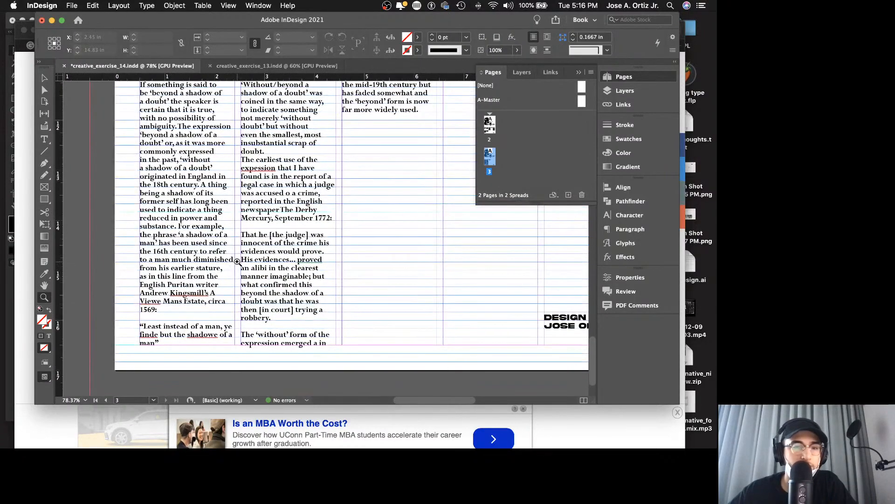
# Step: Start a new paragraph at "The expression" in the first column, separated by a blank line
pyautogui.press('v')
pyautogui.doubleClick(180, 129)
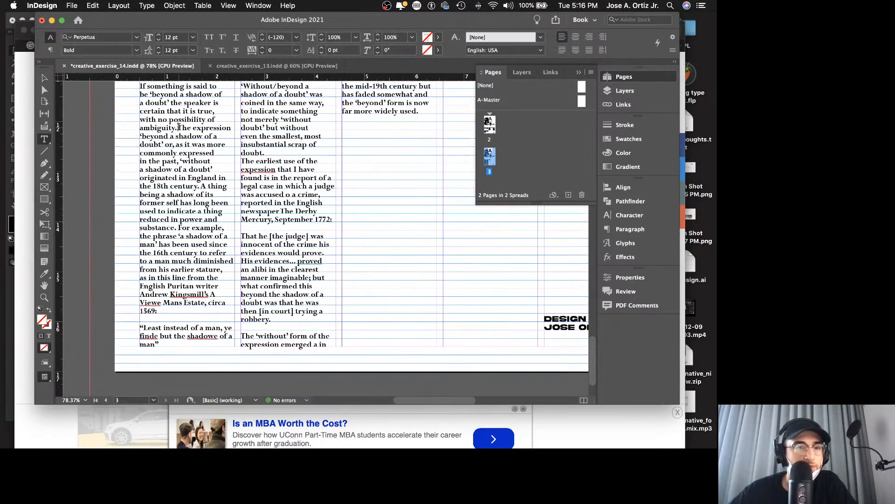
pyautogui.press('Return')
pyautogui.press('Return')
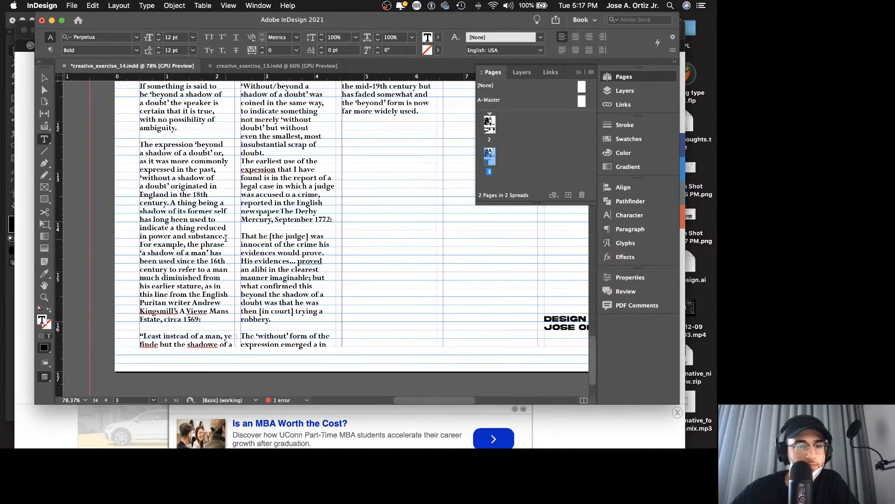
# Step: Start a new paragraph at "For example, the phrase" in the first column, separated by a blank line
pyautogui.press('Return')
pyautogui.press('Return')
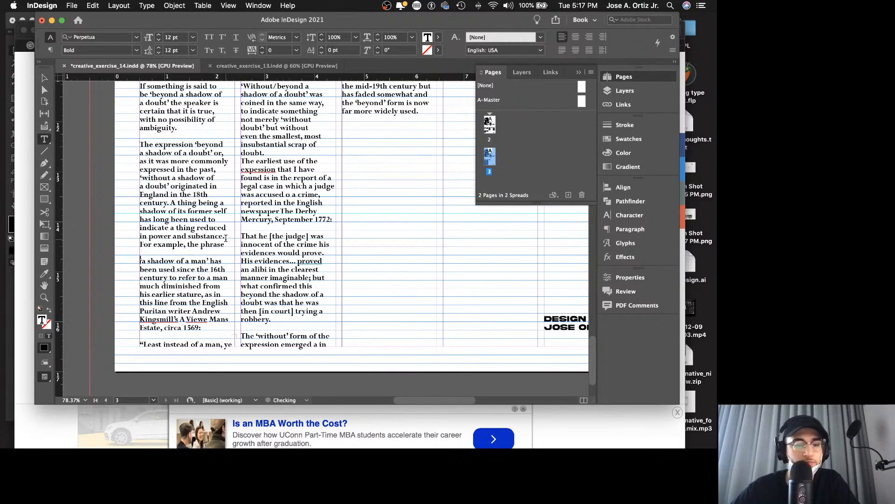
pyautogui.press('BackSpace')
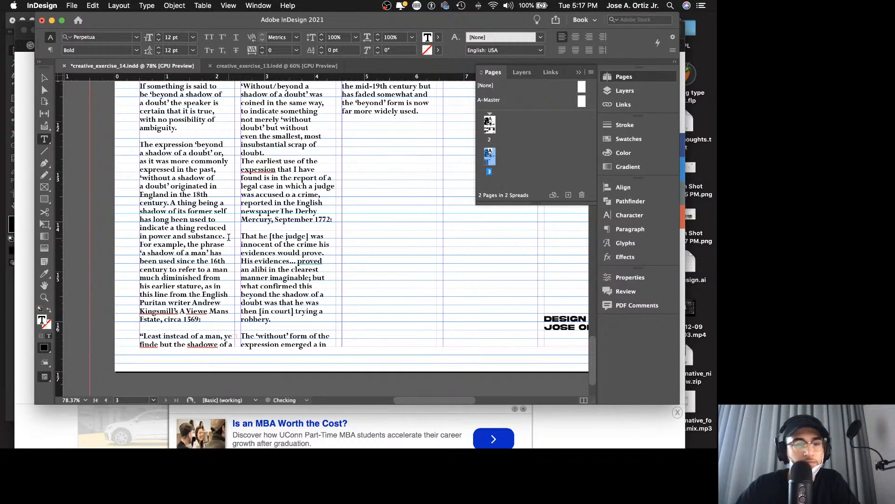
pyautogui.press('Return')
pyautogui.press('Return')
pyautogui.press('Escape')
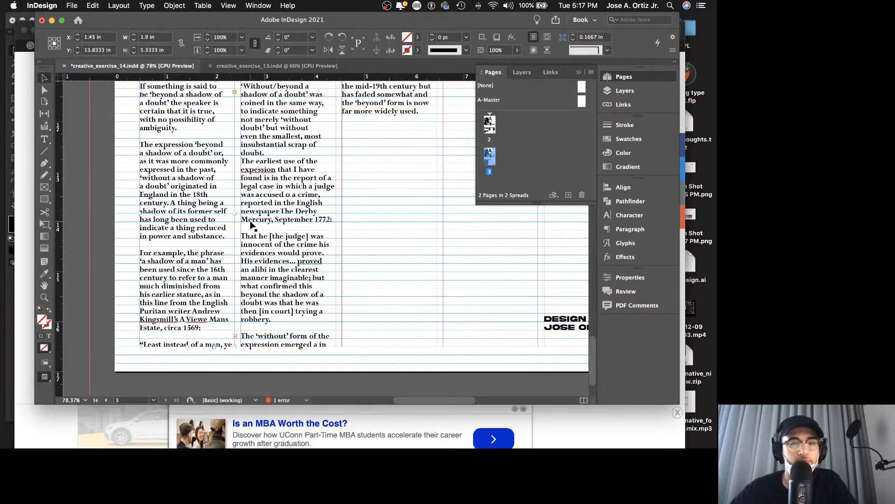
# Step: Add a blank line before "The earliest use of the" in the second column and review the poster in presentation mode
pyautogui.scroll(2, 242, 231)
pyautogui.doubleClick(269, 212)
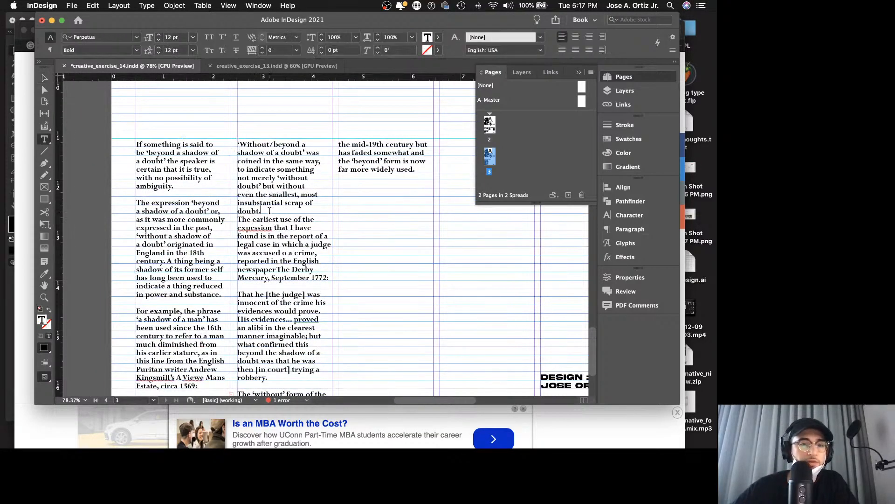
pyautogui.press('Return')
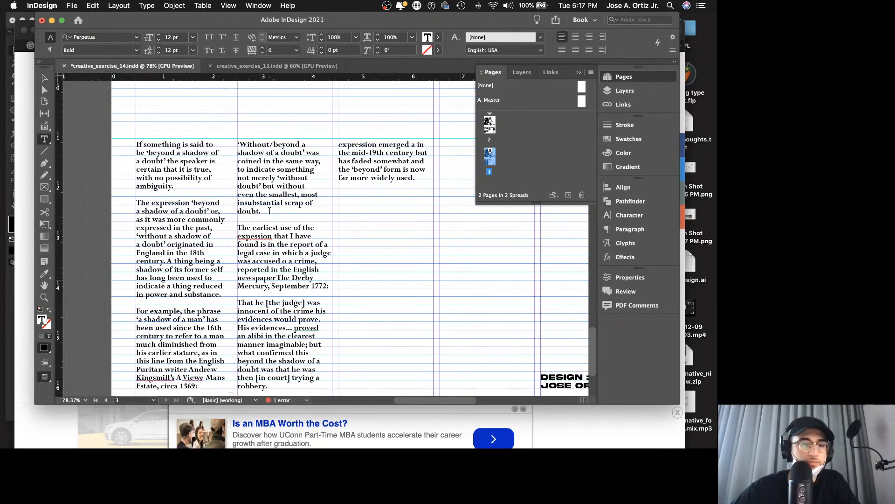
pyautogui.press('Escape')
pyautogui.hotkey('shift', 'w')
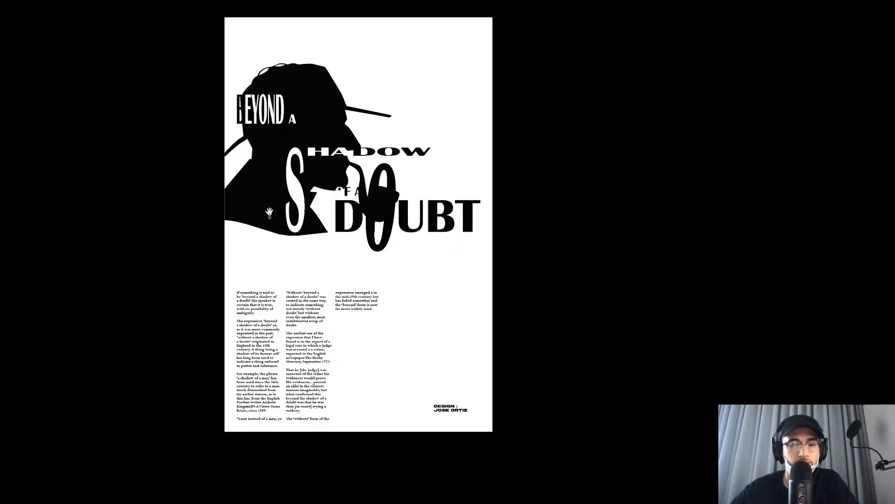
pyautogui.press('Escape')
# Step: Thread the first column's overset text into the second column's text frame
pyautogui.scroll(-8, 291, 231)
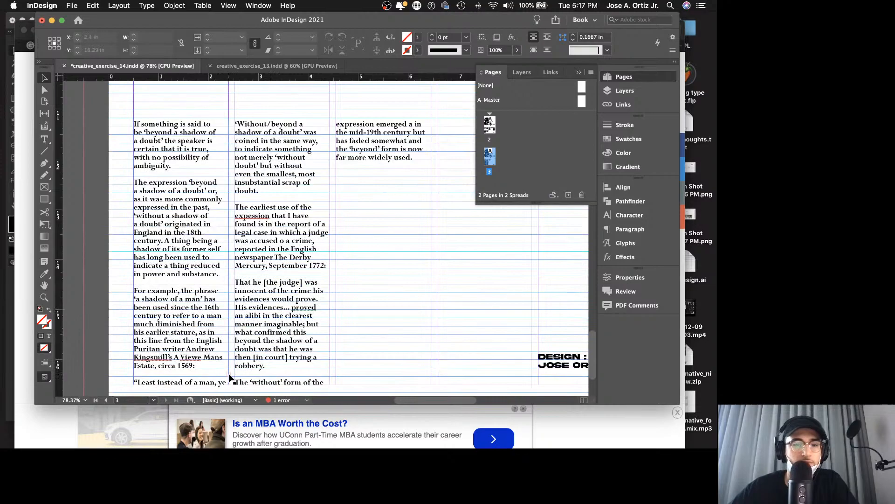
pyautogui.click(228, 374)
pyautogui.click(228, 374)
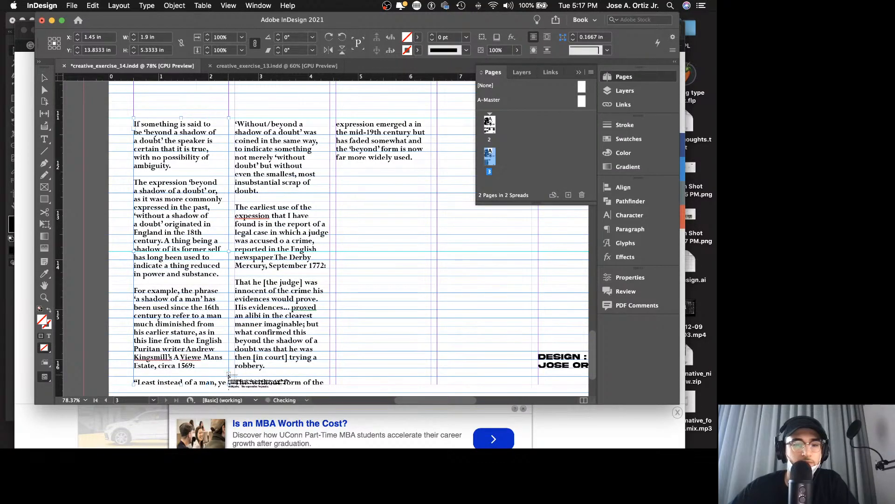
pyautogui.click(237, 124)
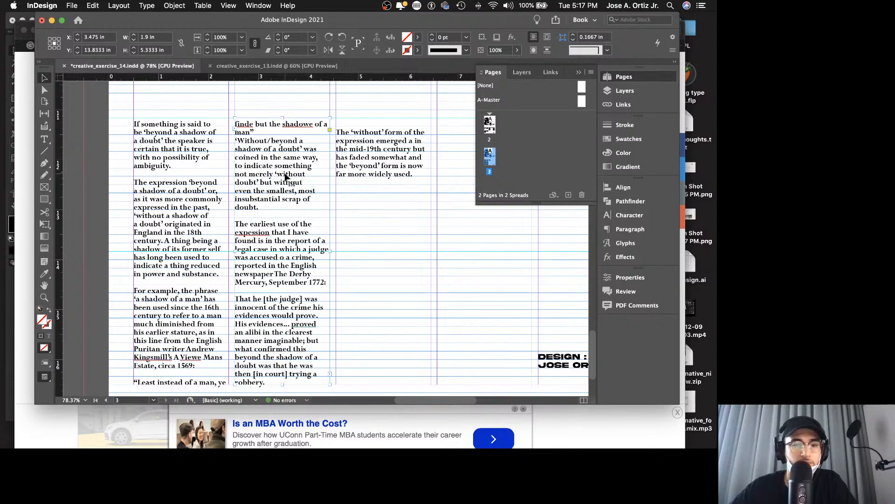
# Step: Remove the blank line above "The 'without' form" at the top of the third column and save the document
pyautogui.doubleClick(353, 132)
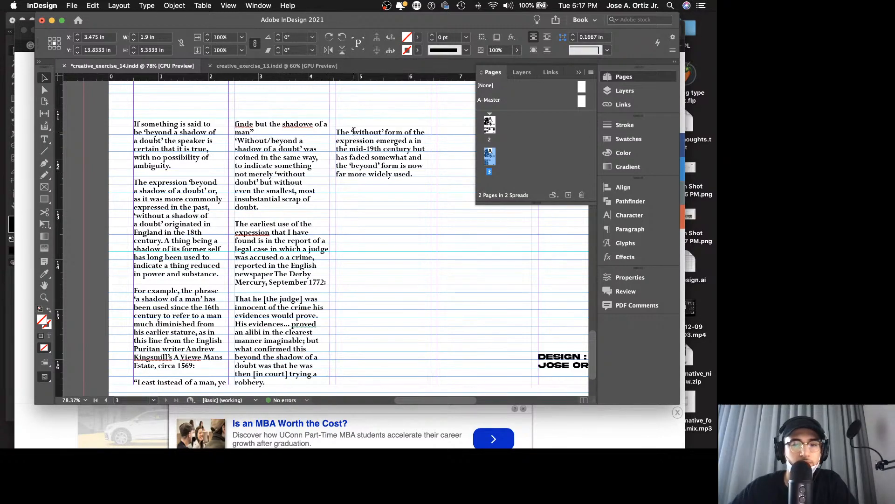
pyautogui.click(337, 132)
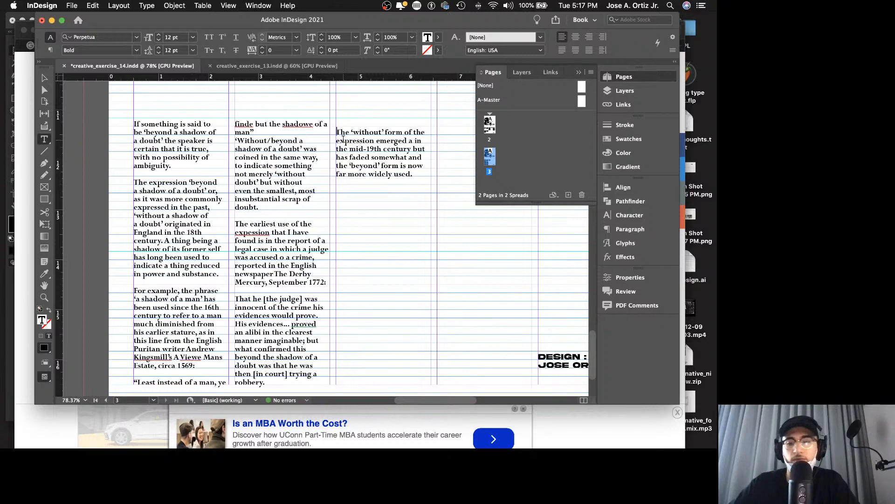
pyautogui.press('BackSpace')
pyautogui.press('Escape')
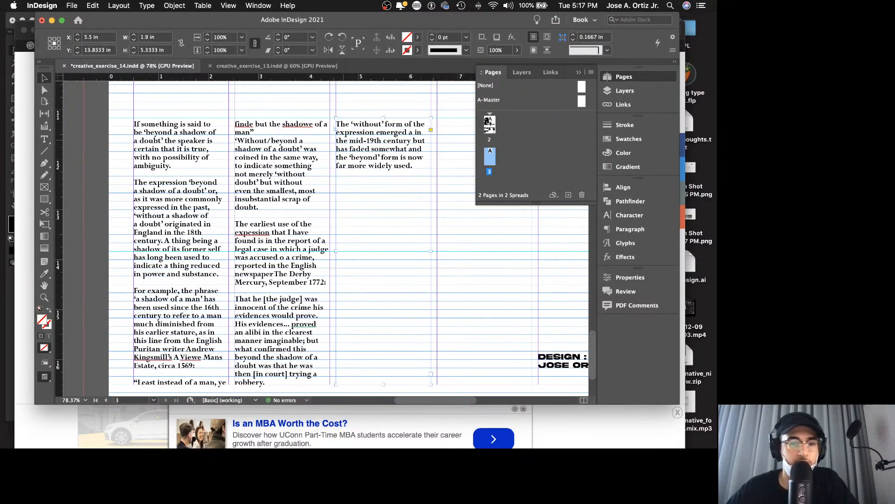
pyautogui.press('super+s')
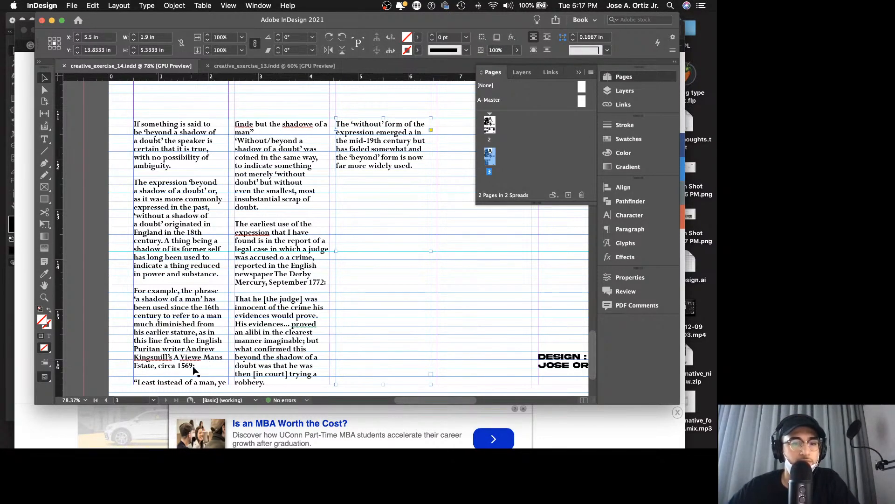
# Step: Add a line break after "circa 1569:" to push the "Least instead of a man" quotation to the second column, and save the document
pyautogui.doubleClick(207, 368)
pyautogui.scroll(-3, 210, 370)
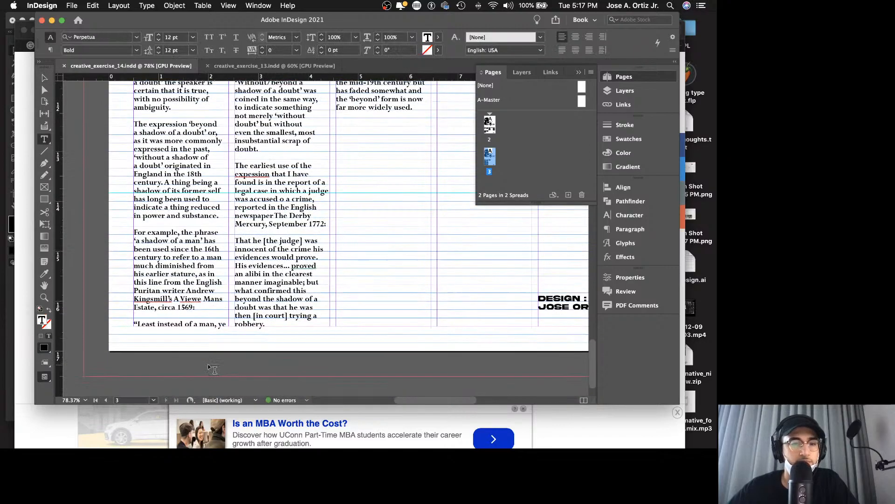
pyautogui.scroll(1, 214, 369)
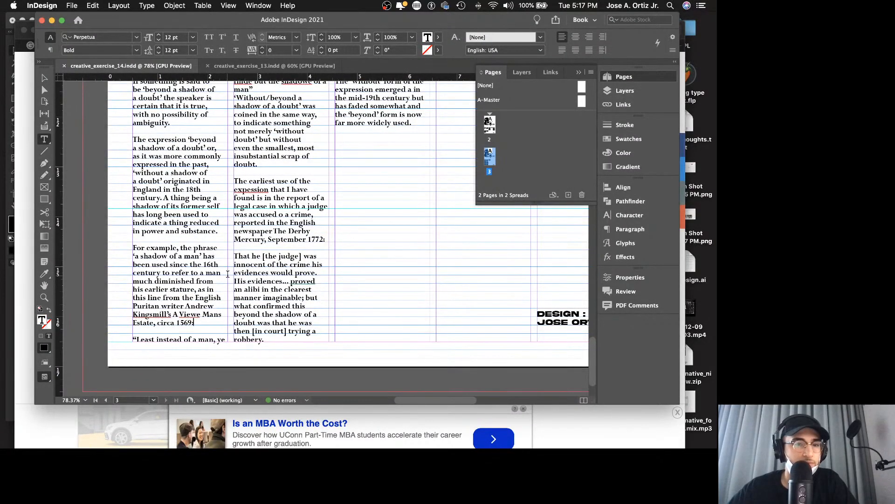
pyautogui.scroll(2, 226, 274)
pyautogui.scroll(-4, 219, 263)
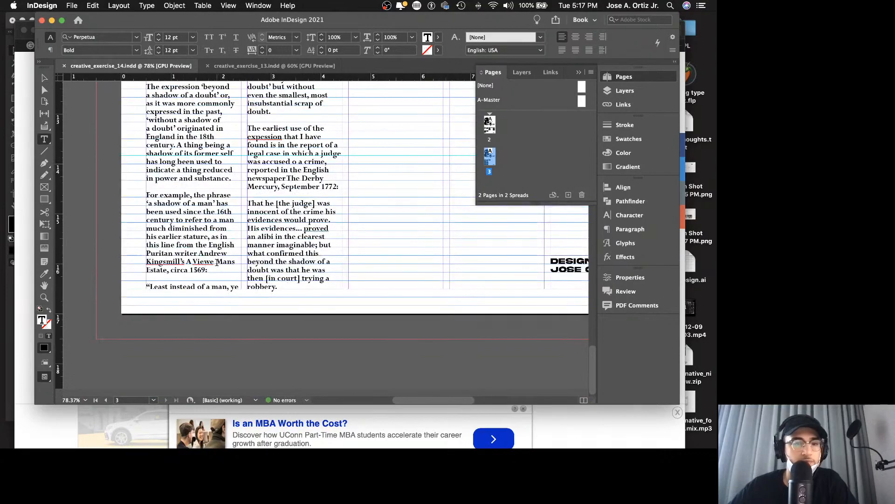
pyautogui.press('Return')
pyautogui.scroll(5, 219, 263)
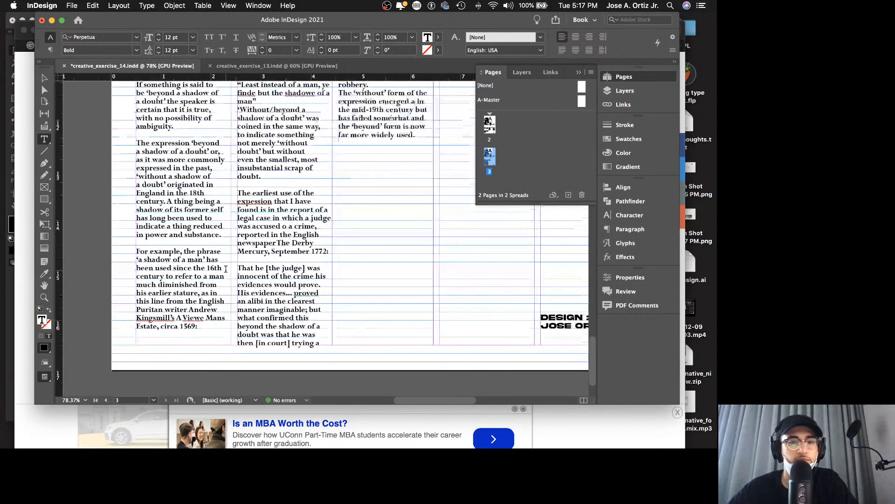
pyautogui.press('Escape')
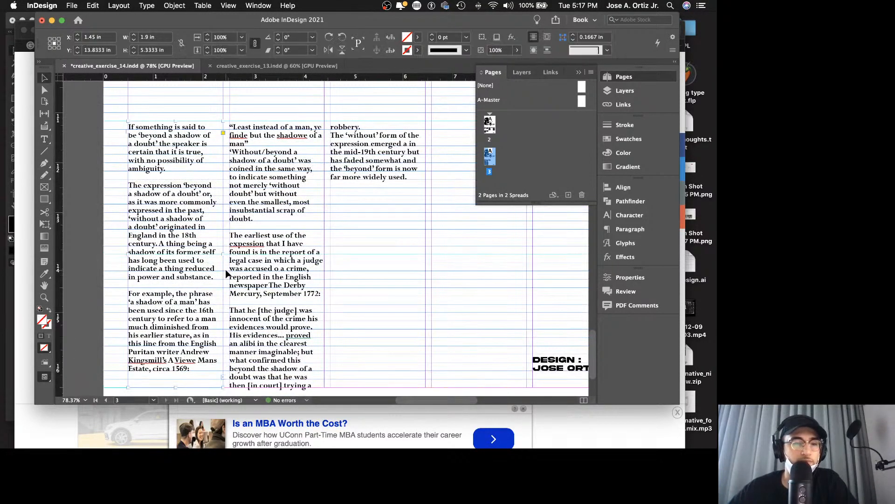
pyautogui.press('super+s')
# Step: Try superscript and subscript formatting on the opening letter "I" of the first column
pyautogui.doubleClick(136, 125)
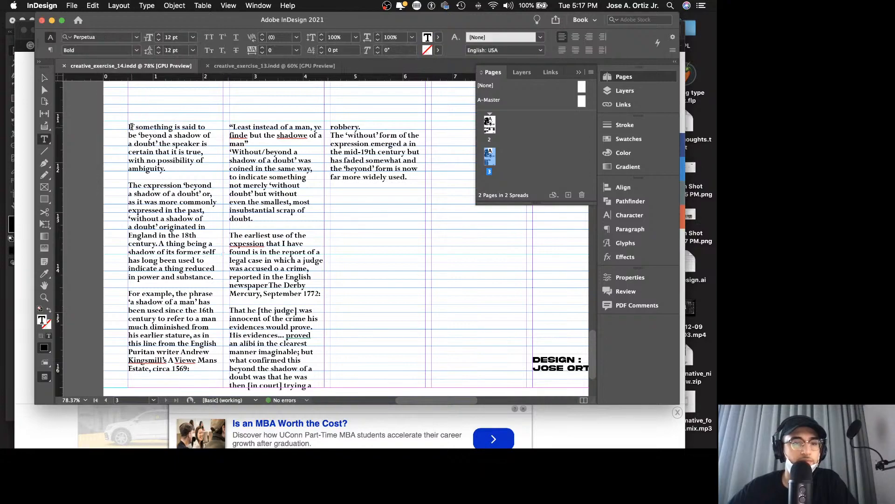
pyautogui.moveTo(132, 126); pyautogui.dragTo(125, 126)
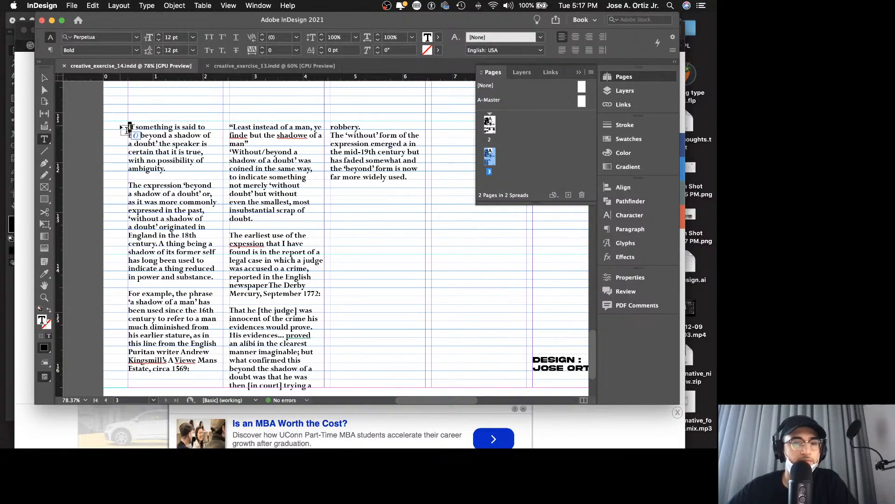
pyautogui.click(629, 216)
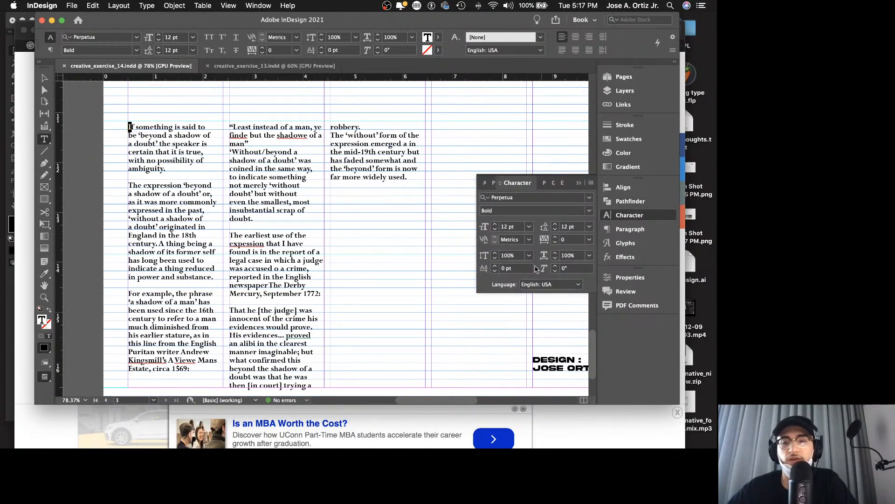
pyautogui.click(592, 183)
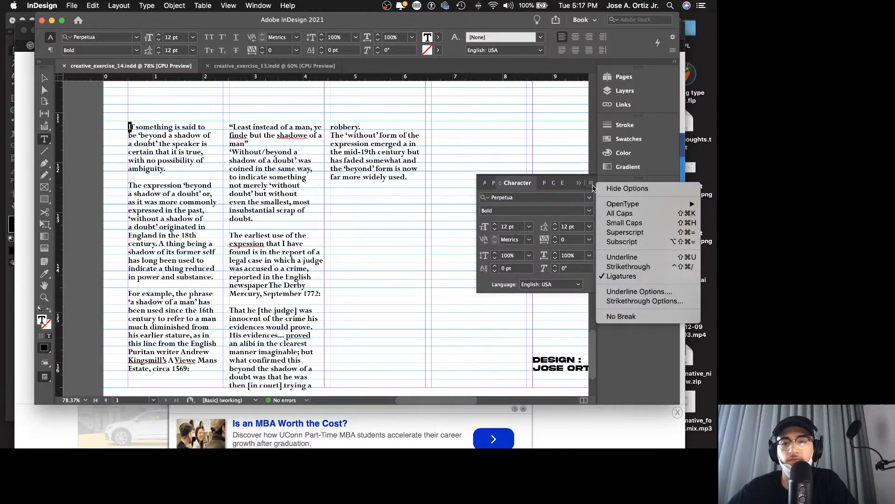
pyautogui.click(638, 233)
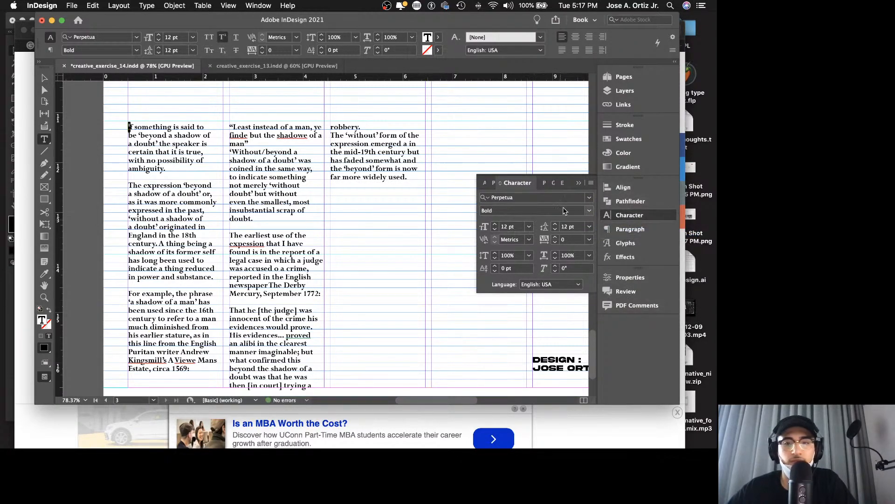
pyautogui.click(592, 183)
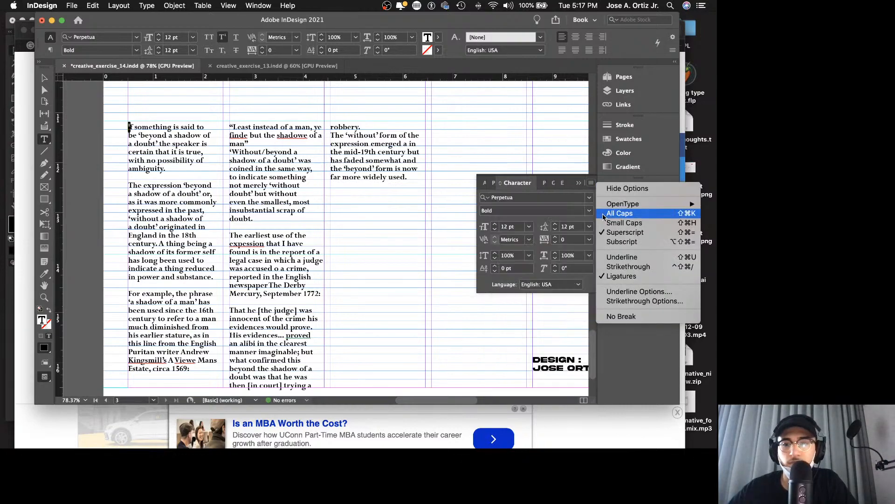
pyautogui.click(623, 241)
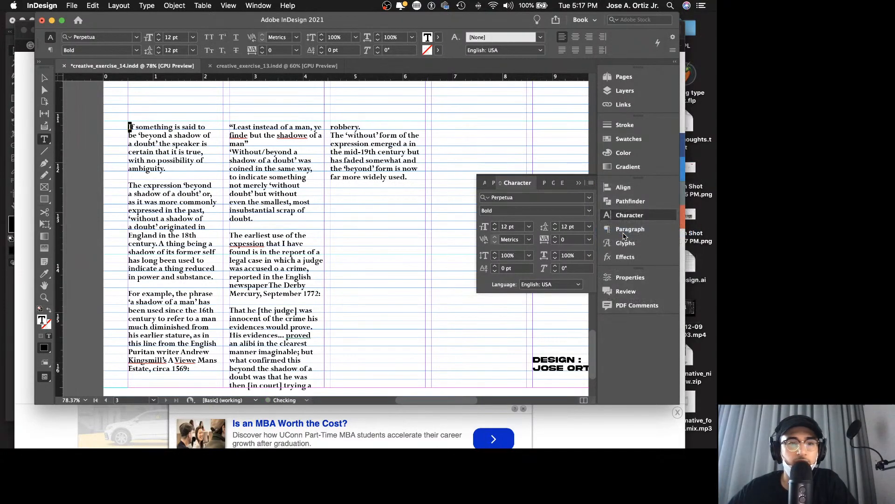
pyautogui.click(592, 183)
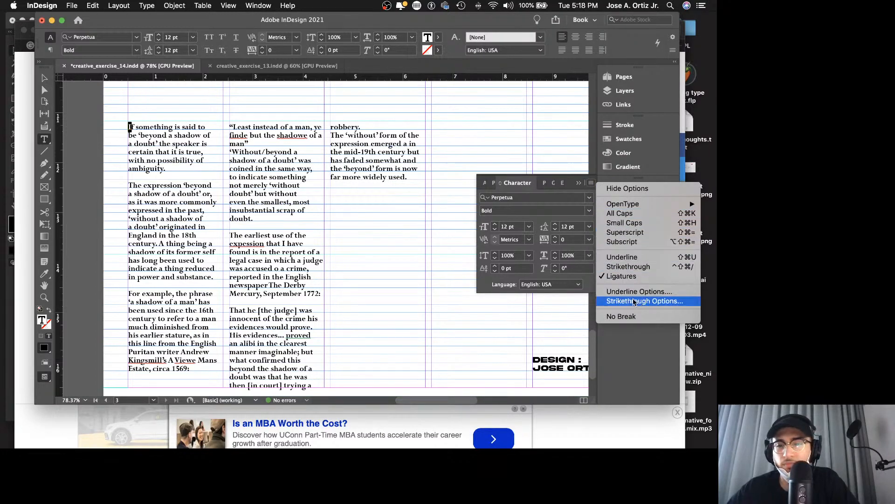
pyautogui.moveTo(635, 204)
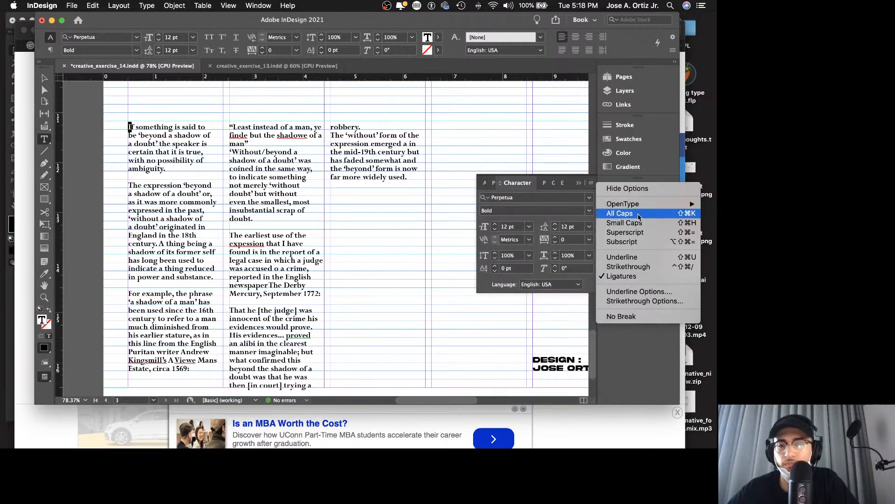
pyautogui.click(637, 242)
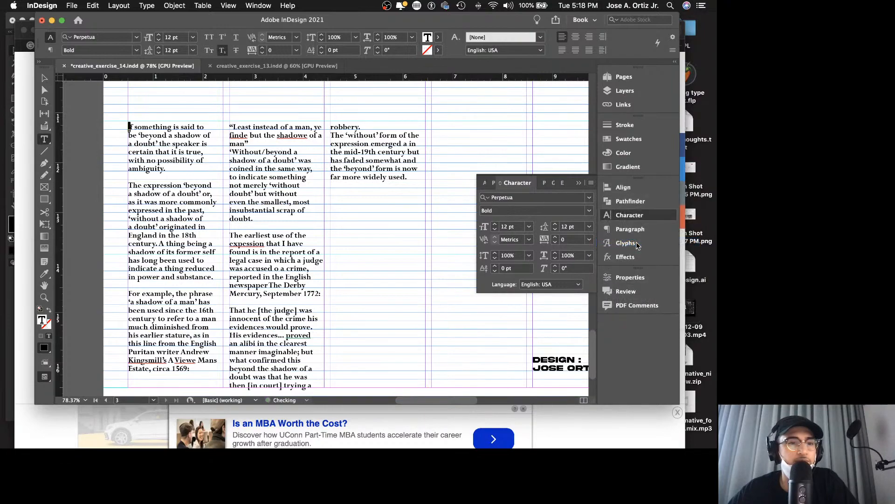
pyautogui.press('super+z')
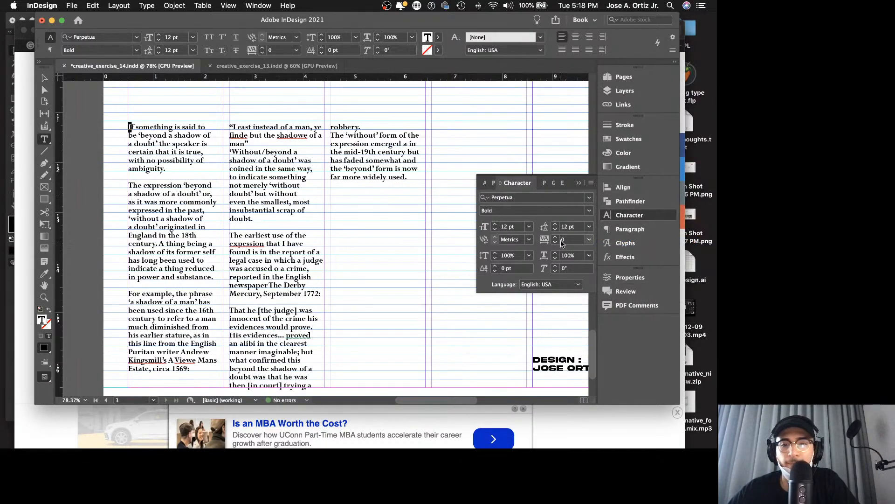
# Step: Give the first column's opening paragraph a one-character drop cap two lines deep
pyautogui.click(628, 229)
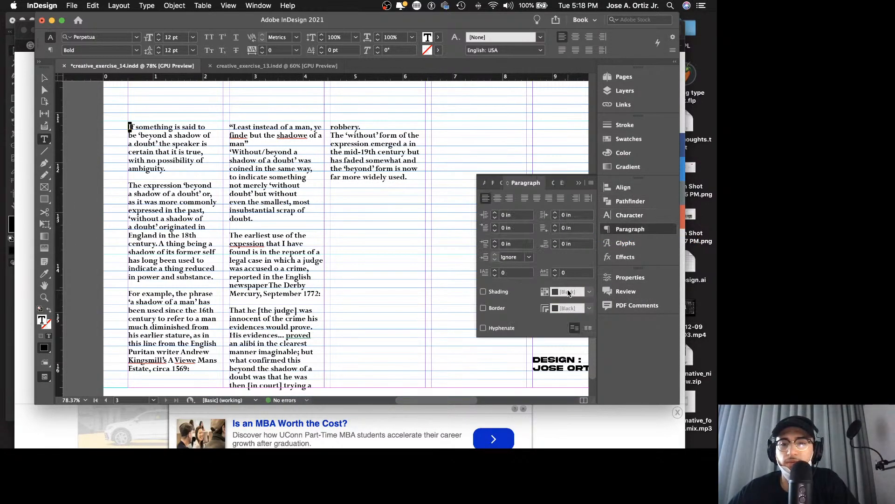
pyautogui.click(495, 271)
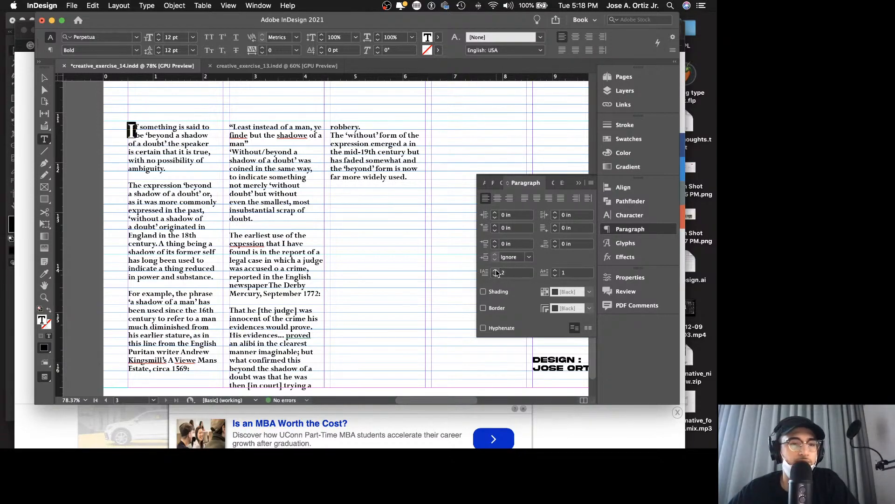
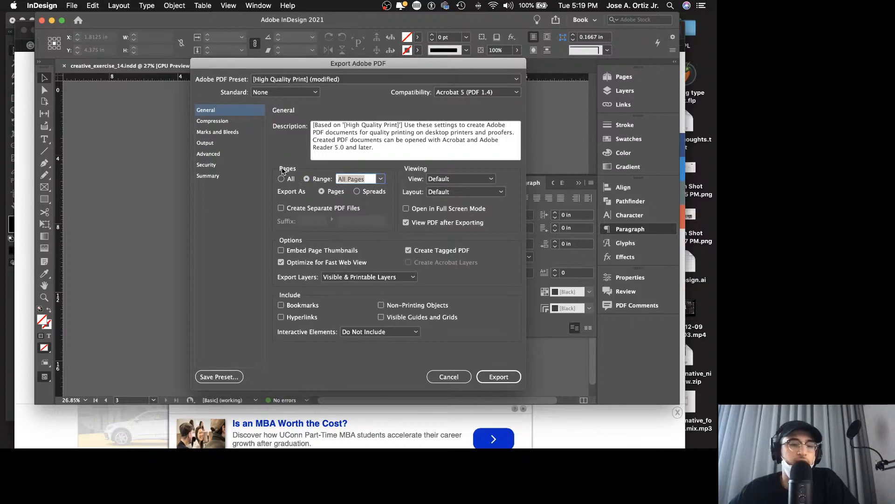
# Step: Export only page 2 as a PDF and check its text columns in Acrobat
pyautogui.write('2')
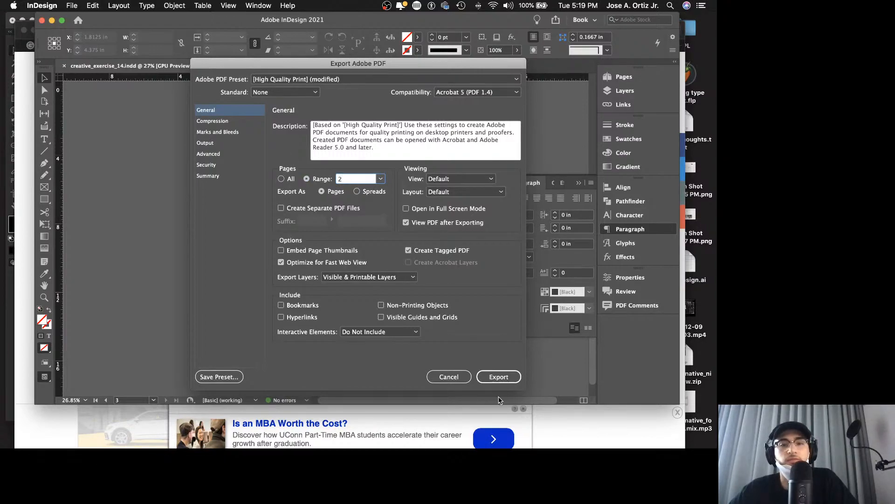
pyautogui.click(503, 379)
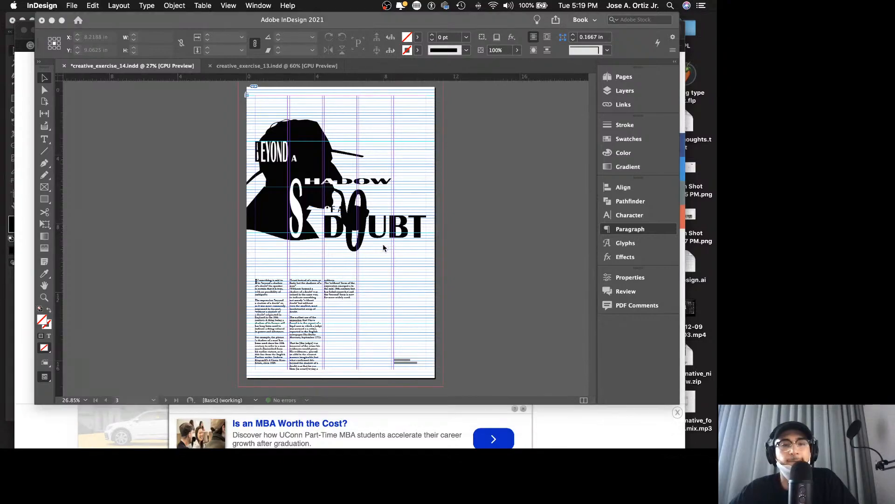
pyautogui.scroll(-10, 382, 245)
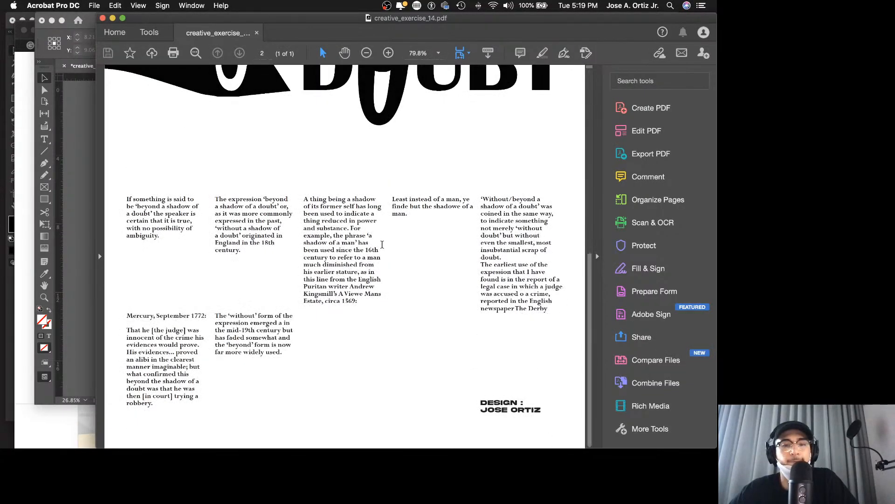
pyautogui.click(256, 33)
pyautogui.press('super+Tab')
# Step: Export only page 3 as a print PDF, replacing creative_exercise_14.pdf, and review its text columns in Acrobat
pyautogui.click(72, 5)
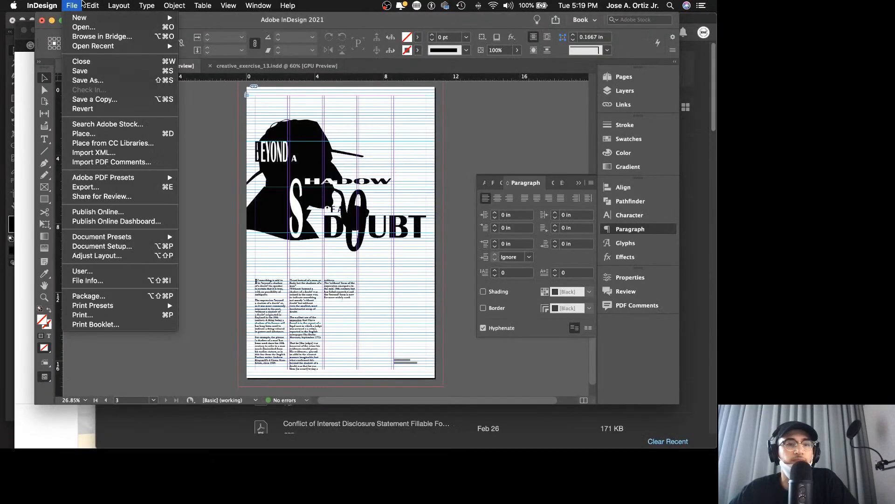
pyautogui.click(317, 159)
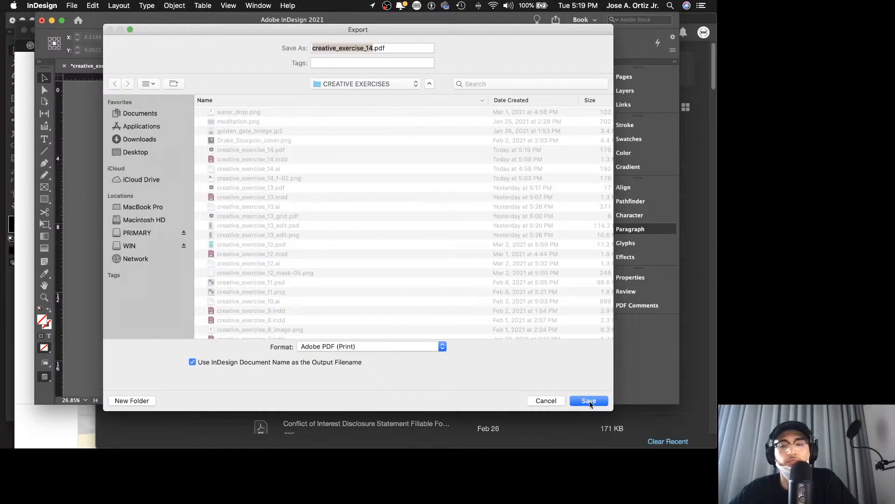
pyautogui.click(589, 401)
pyautogui.click(430, 94)
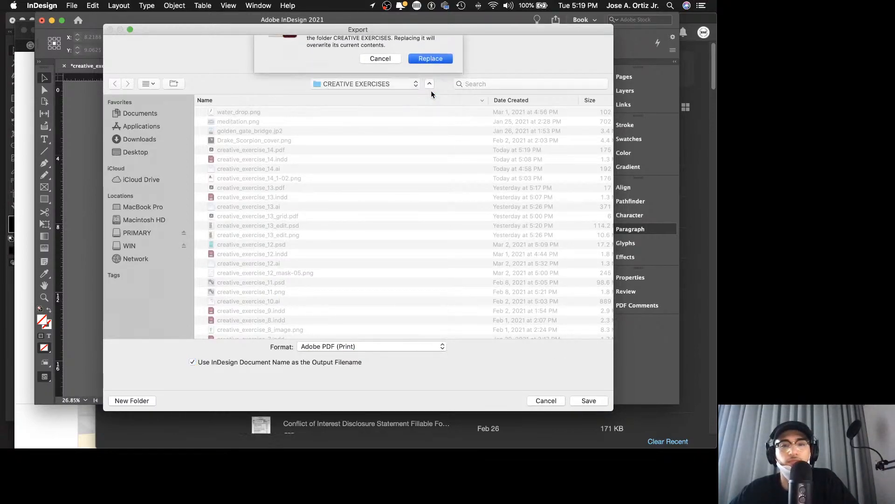
pyautogui.doubleClick(343, 179)
pyautogui.write('3')
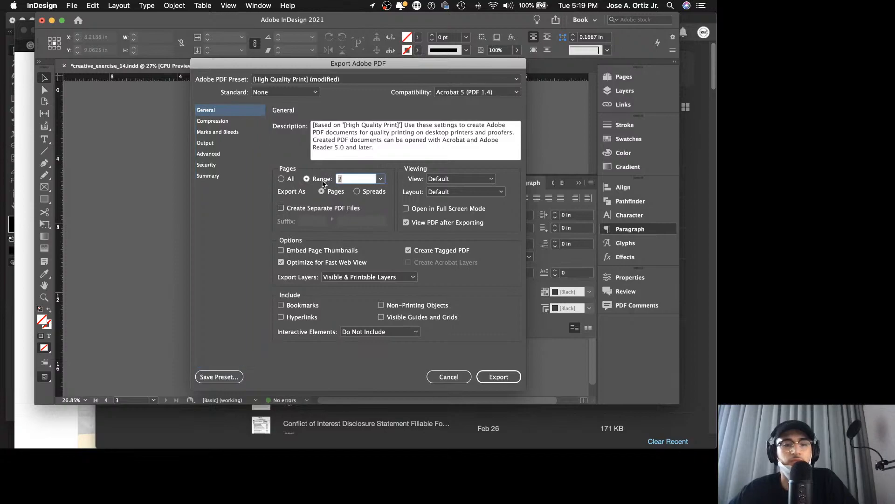
pyautogui.click(499, 377)
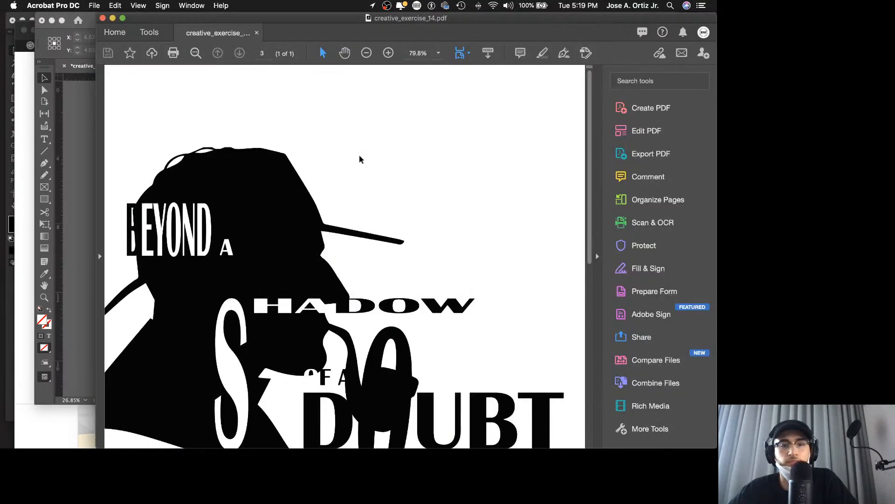
pyautogui.scroll(-10, 369, 178)
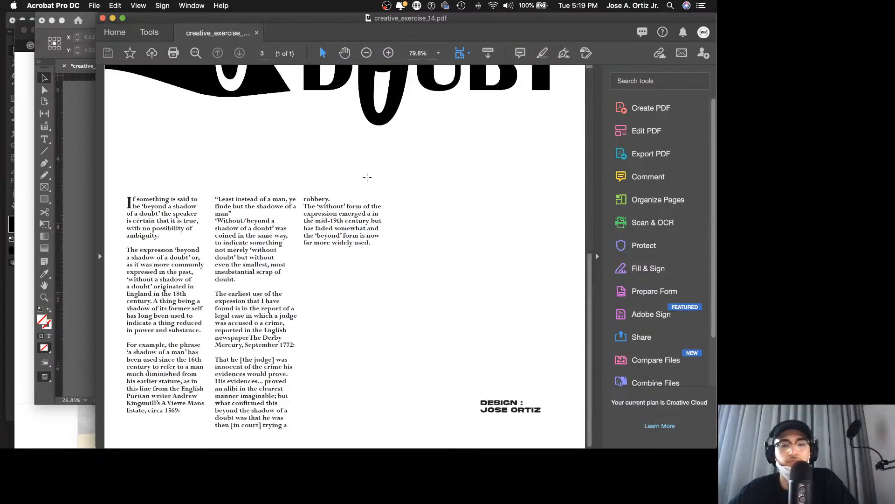
pyautogui.click(256, 33)
# Step: Switch to Photoshop and open creative_exercise_14.pdf at 11 x 17 inches, 300 pixels/inch, in RGB Color
pyautogui.click(80, 108)
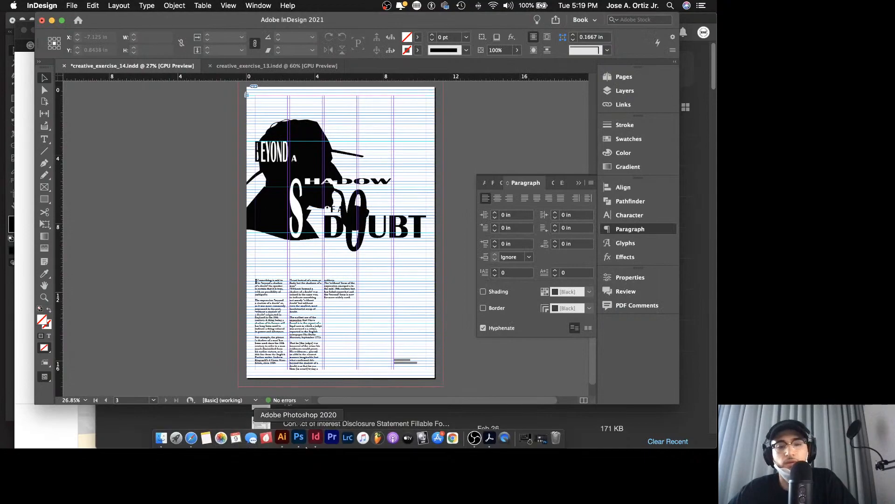
pyautogui.click(236, 485)
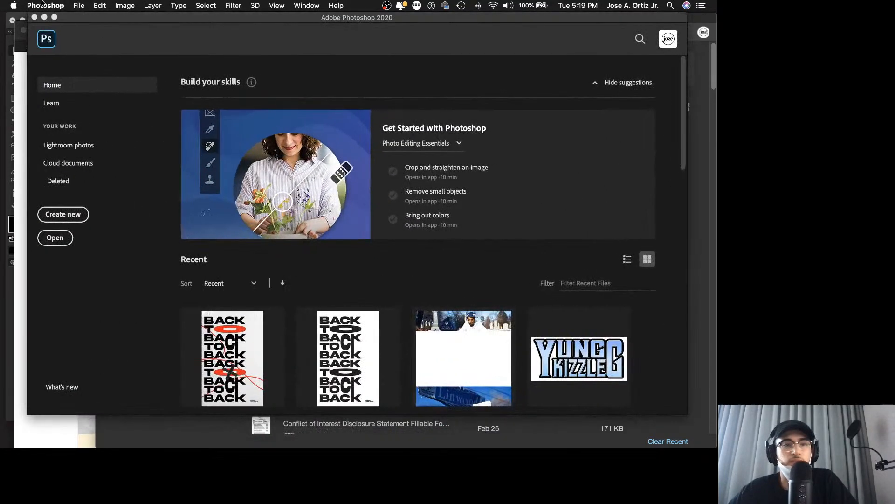
pyautogui.click(78, 5)
pyautogui.click(78, 6)
pyautogui.click(78, 5)
pyautogui.click(87, 26)
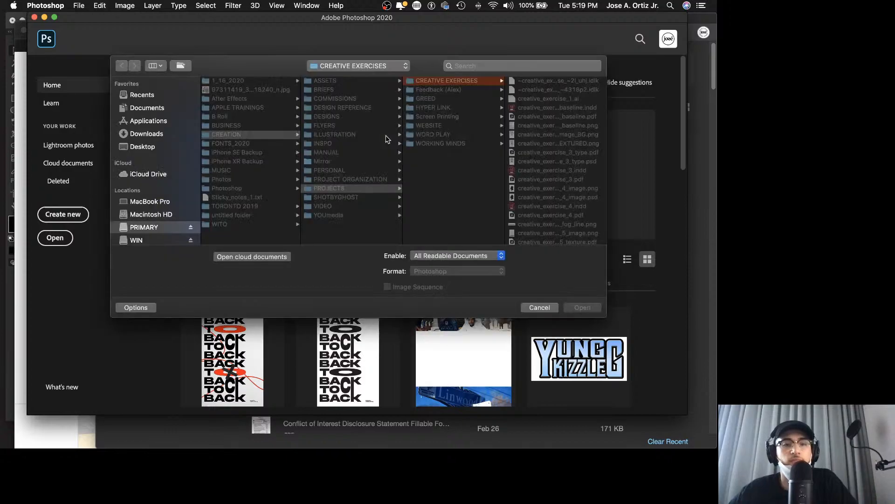
pyautogui.scroll(-10, 564, 168)
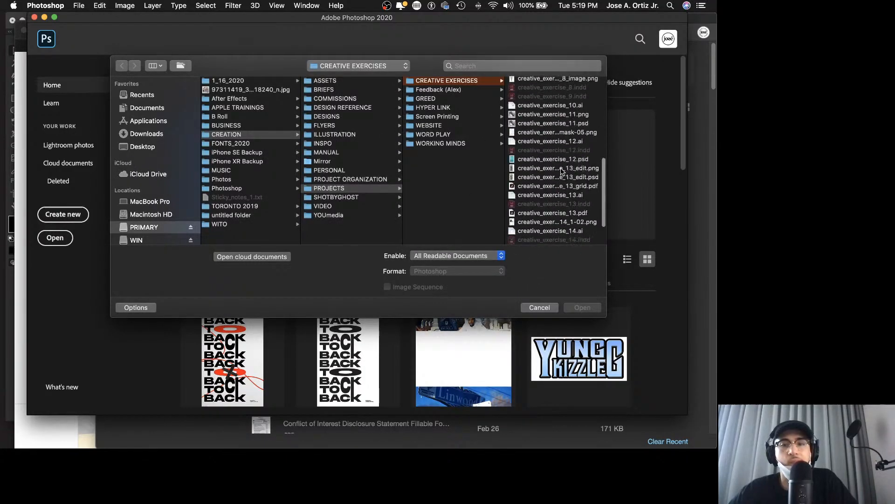
pyautogui.click(581, 206)
pyautogui.click(583, 309)
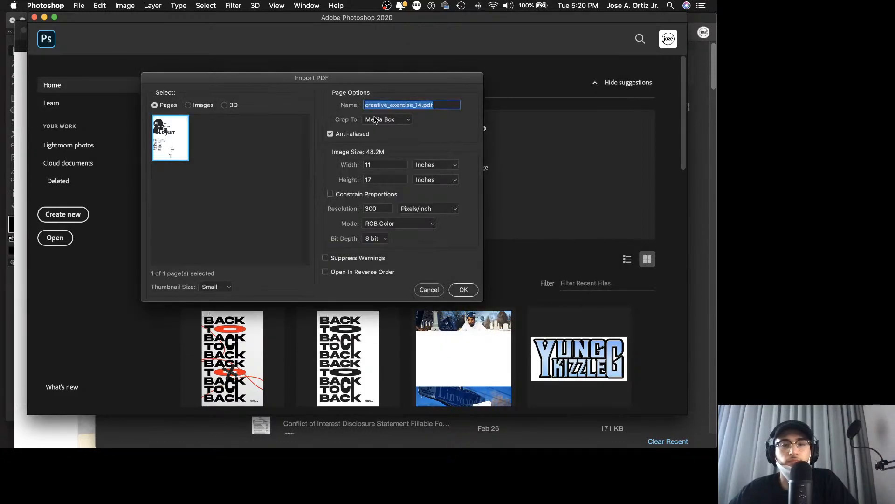
pyautogui.click(467, 290)
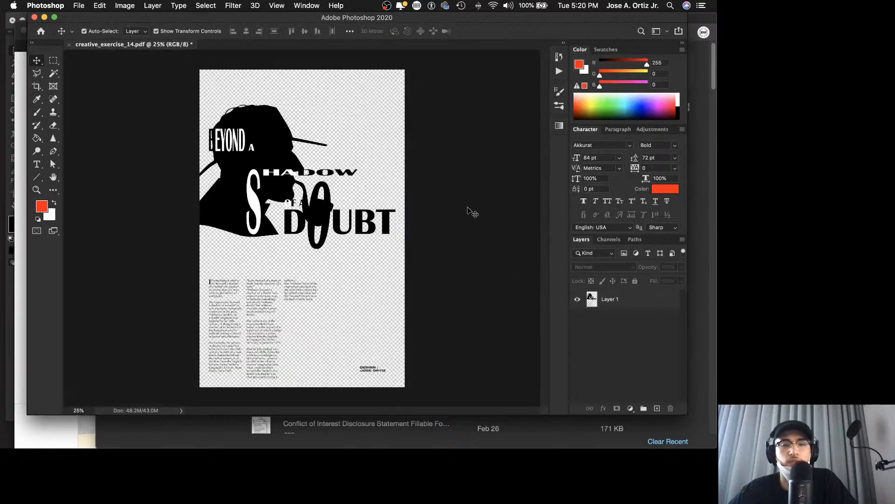
# Step: Add a white (ffffff) solid color fill layer and place it beneath the poster artwork layer
pyautogui.click(207, 7)
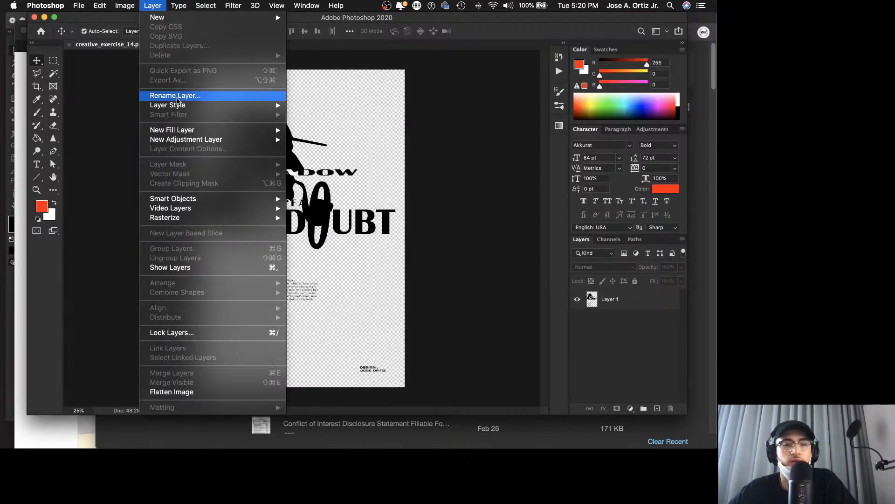
pyautogui.moveTo(233, 130)
pyautogui.click(313, 130)
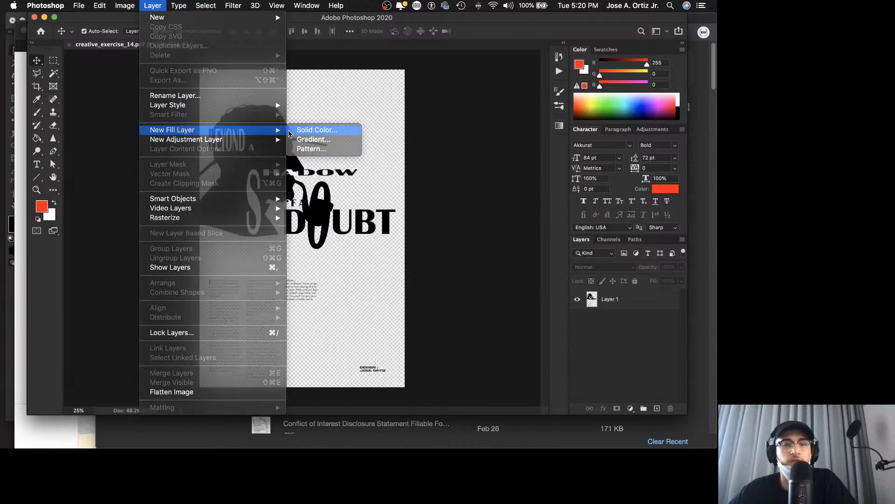
pyautogui.click(474, 91)
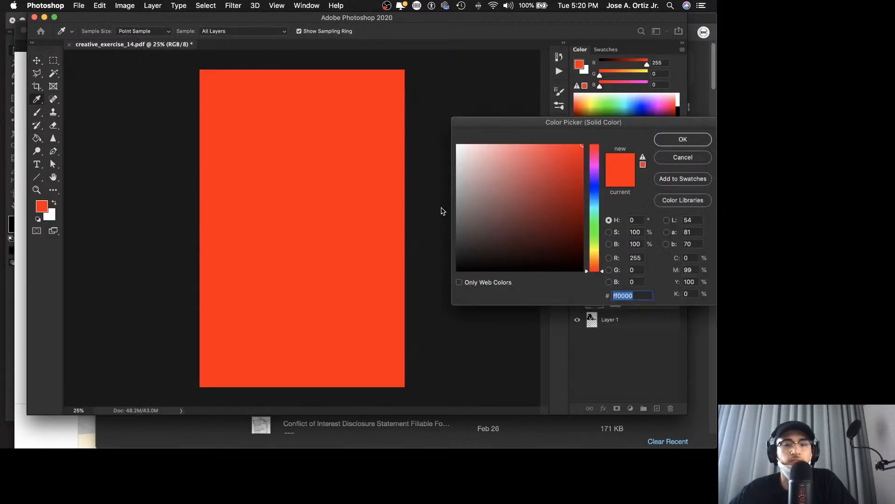
pyautogui.click(458, 145)
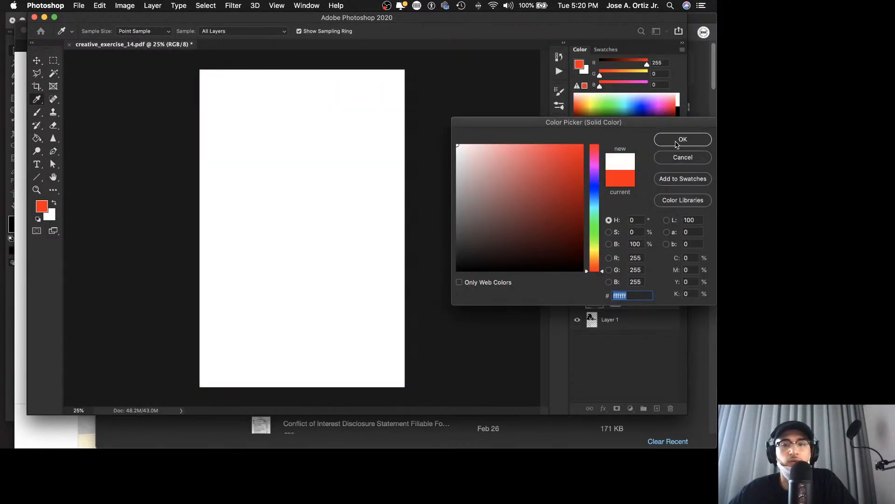
pyautogui.click(679, 140)
pyautogui.moveTo(649, 305); pyautogui.dragTo(649, 332)
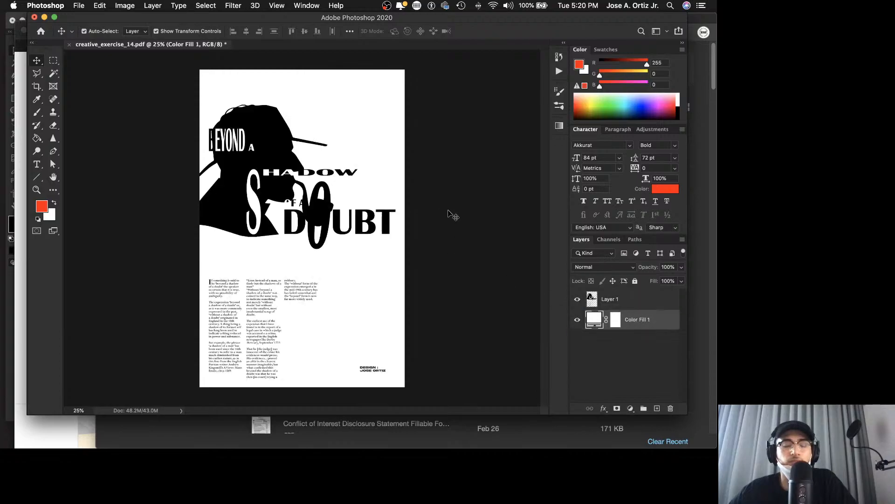
# Step: Duplicate the poster artwork layer and hide the original
pyautogui.press('z')
pyautogui.moveTo(321, 229)
pyautogui.mouseDown()
pyautogui.moveTo(345, 224)
pyautogui.moveTo(335, 223)
pyautogui.mouseUp()
pyautogui.scroll(-3, 346, 224)
pyautogui.press('v')
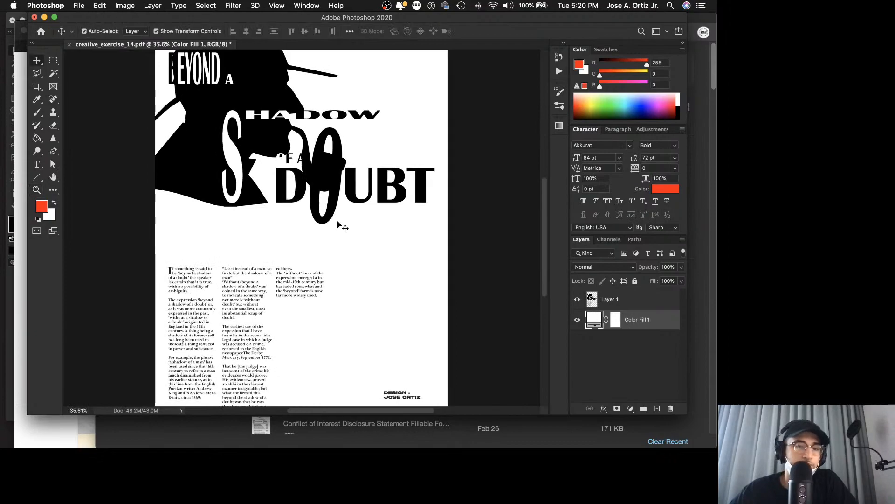
pyautogui.moveTo(599, 303); pyautogui.dragTo(658, 408)
pyautogui.click(577, 321)
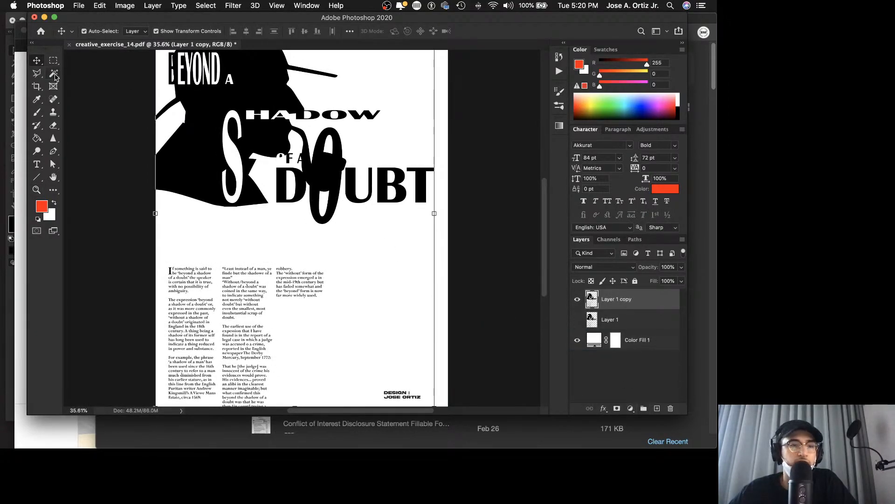
# Step: Select the two white openings inside the tall O of DOUBT on the duplicated layer with the Magic Wand
pyautogui.click(54, 73)
pyautogui.click(326, 163)
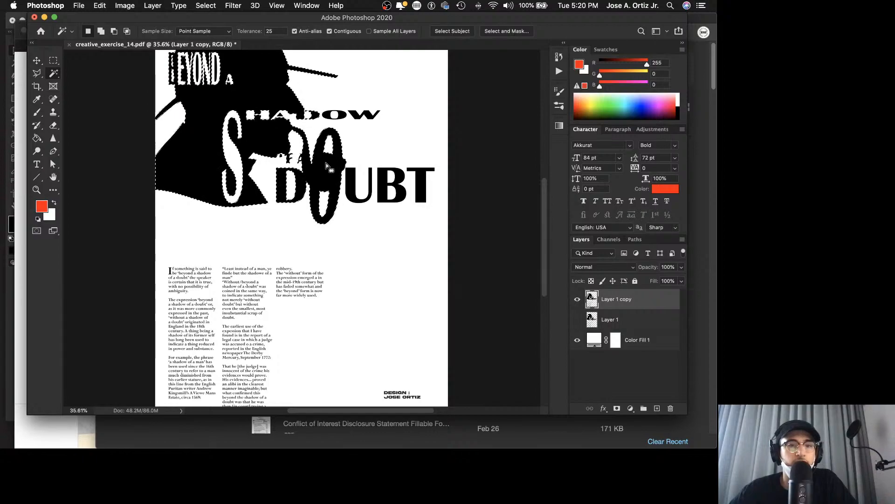
pyautogui.scroll(3, 327, 166)
pyautogui.scroll(-2, 327, 165)
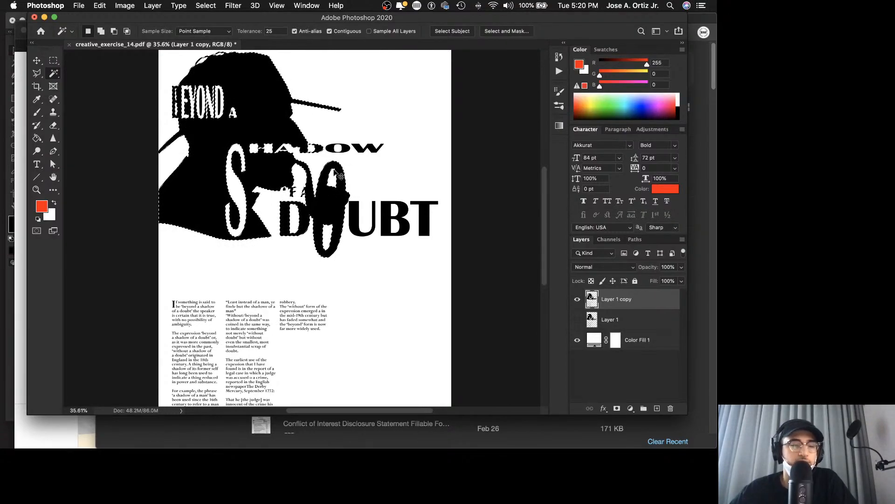
pyautogui.press('super+d')
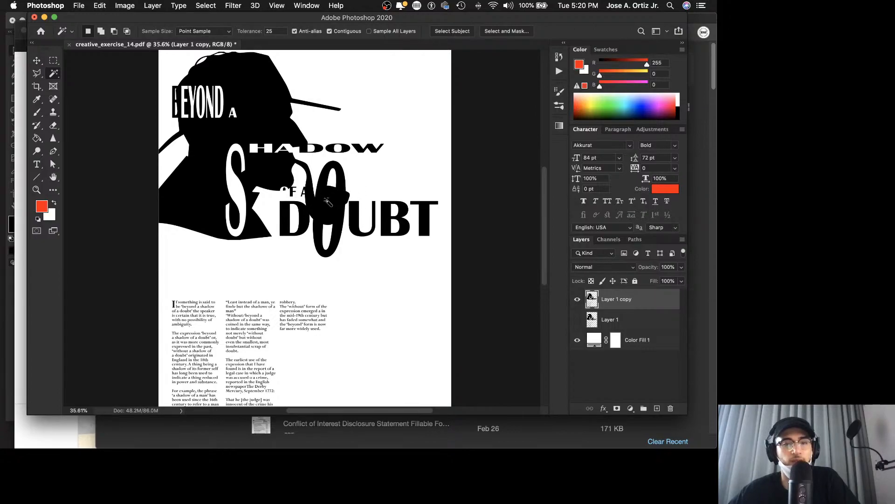
pyautogui.moveTo(327, 201)
pyautogui.mouseDown()
pyautogui.moveTo(298, 247)
pyautogui.moveTo(325, 200)
pyautogui.mouseUp()
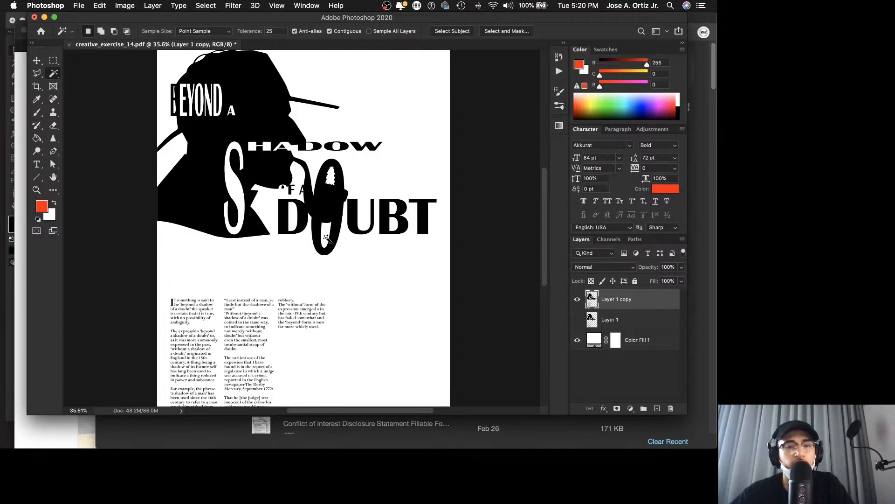
pyautogui.keyDown('shift'); pyautogui.click(325, 236); pyautogui.keyUp('shift')
# Step: Fill both selected openings of the tall O with the red foreground color using the Paint Bucket, and deselect
pyautogui.click(36, 140)
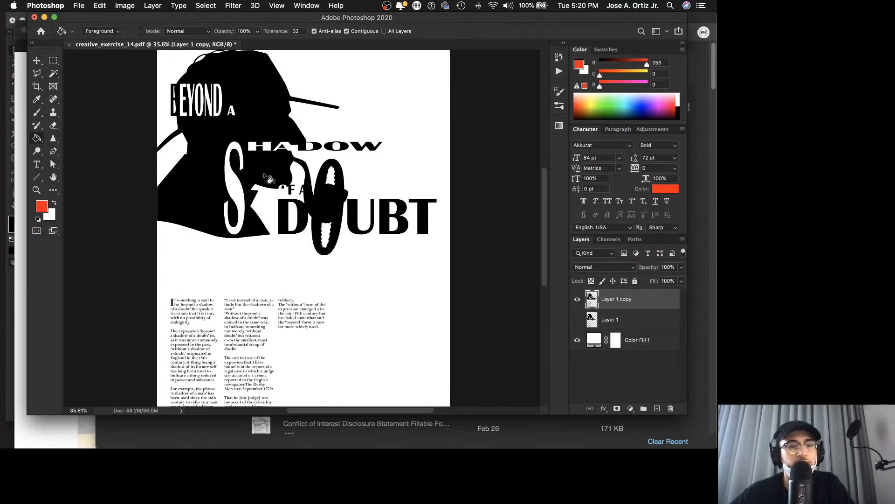
pyautogui.click(330, 176)
pyautogui.click(332, 240)
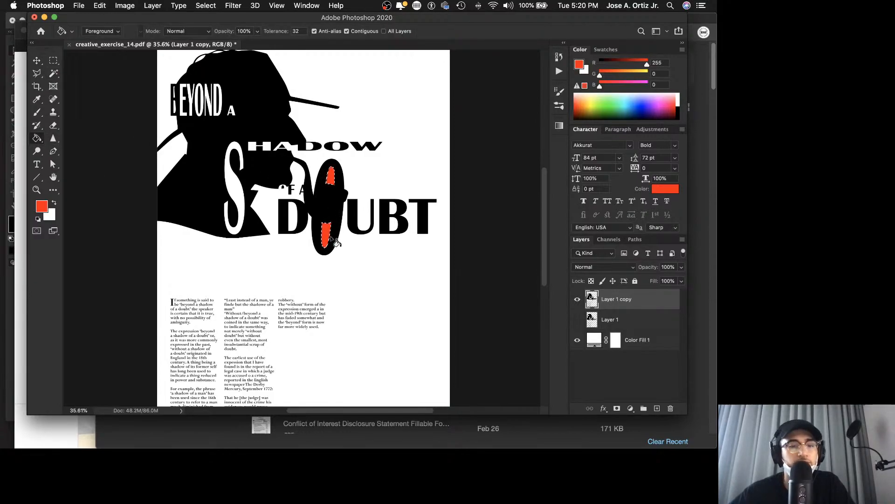
pyautogui.press('super+d')
pyautogui.press('v')
pyautogui.click(482, 237)
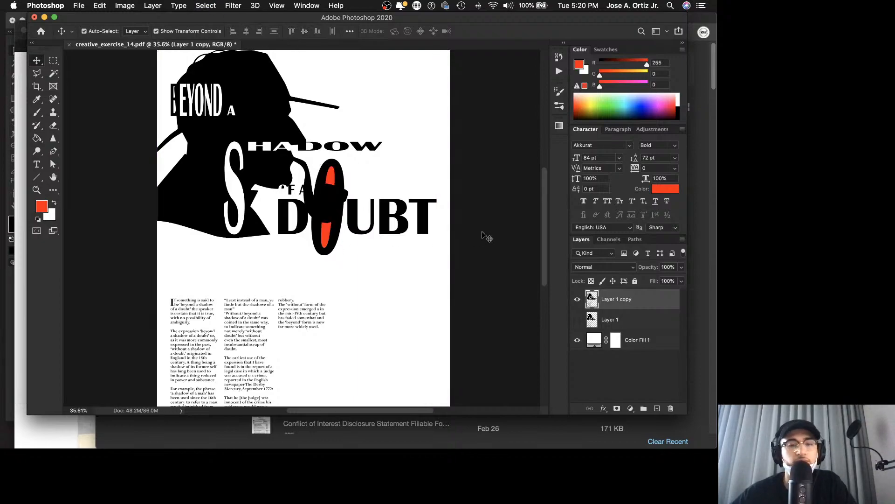
pyautogui.press('z')
pyautogui.keyDown('alt'); pyautogui.click(464, 224); pyautogui.keyUp('alt')
pyautogui.moveTo(468, 224); pyautogui.dragTo(470, 223)
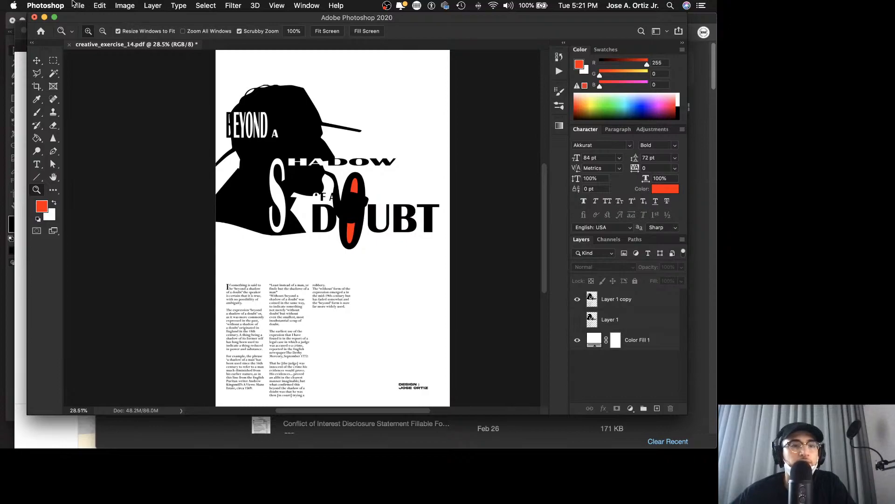
pyautogui.click(100, 5)
pyautogui.click(78, 250)
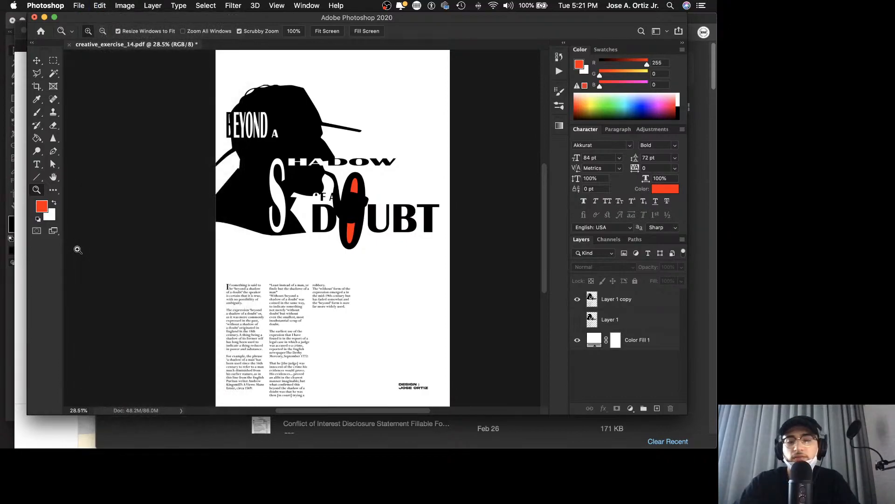
pyautogui.press('F2')
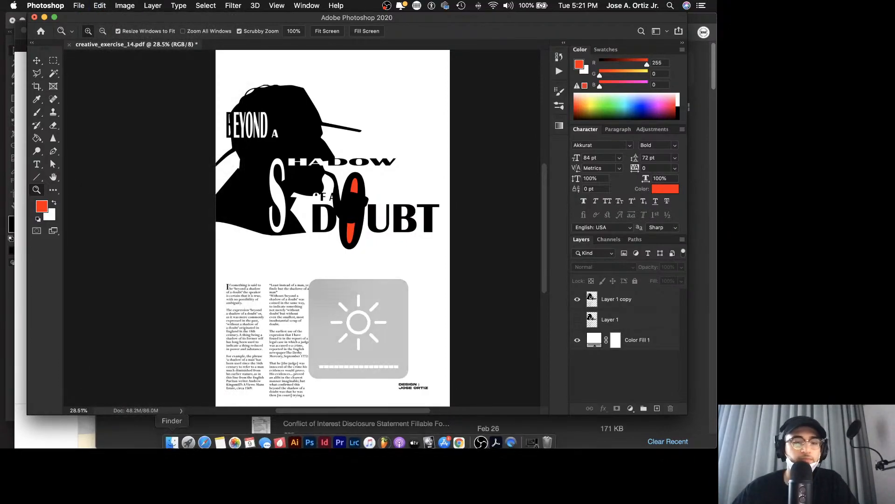
# Step: Switch to Finder and open the Grunge folder at PRIMARY > CREATION > ASSETS > BLKMARKET
pyautogui.click(172, 437)
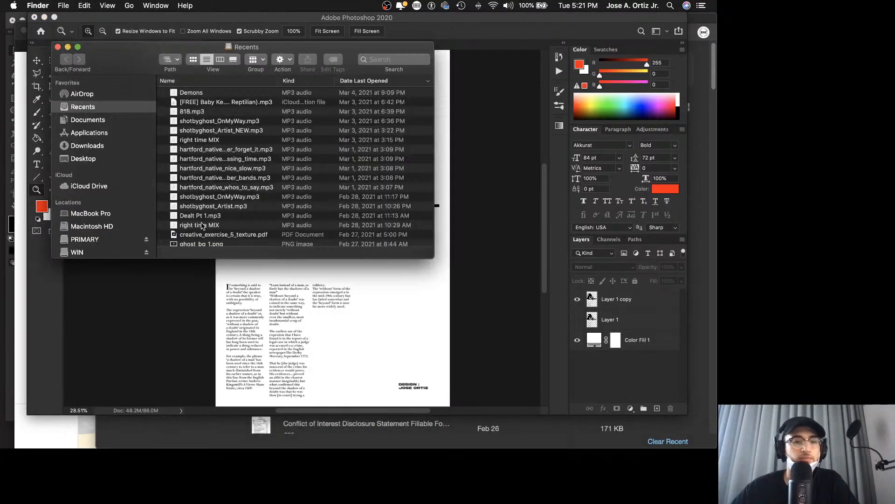
pyautogui.click(85, 239)
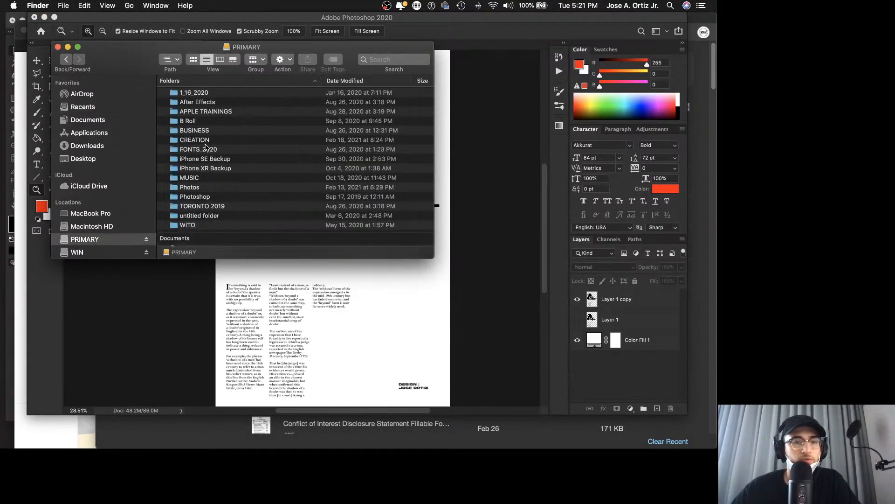
pyautogui.doubleClick(207, 143)
pyautogui.doubleClick(207, 111)
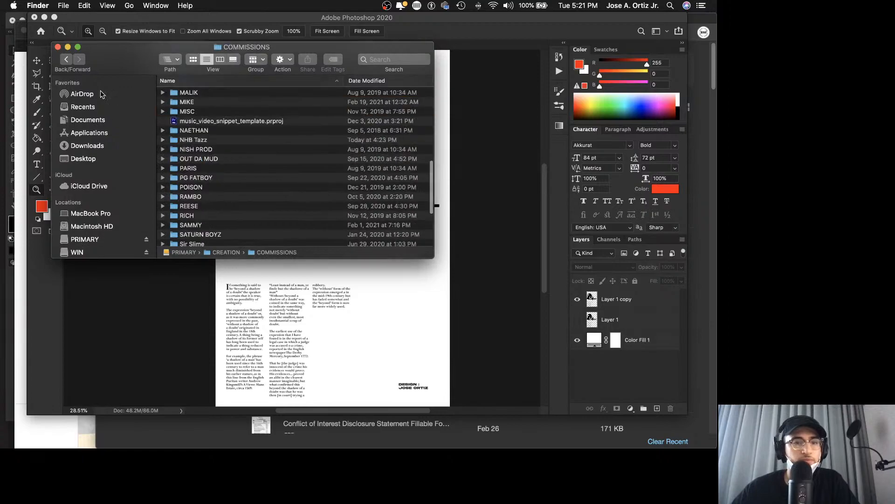
pyautogui.click(66, 59)
pyautogui.doubleClick(207, 92)
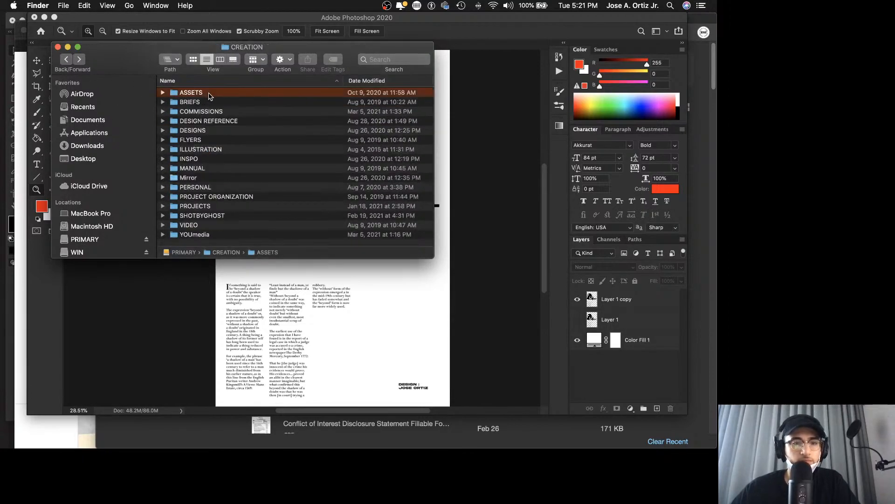
pyautogui.doubleClick(200, 128)
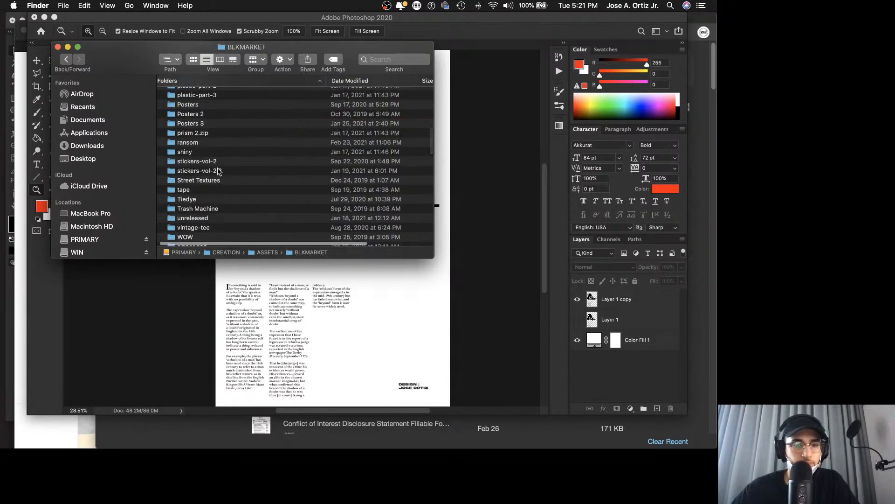
pyautogui.scroll(-5, 210, 215)
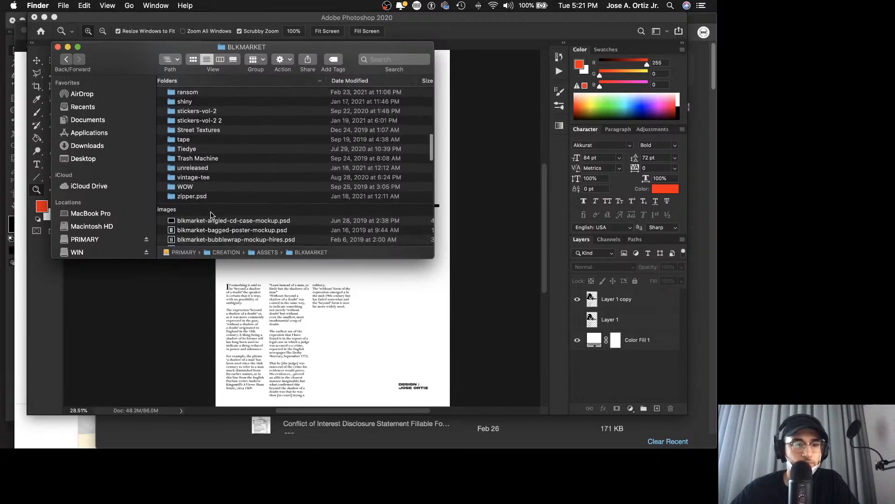
pyautogui.scroll(8, 210, 215)
pyautogui.scroll(3, 211, 215)
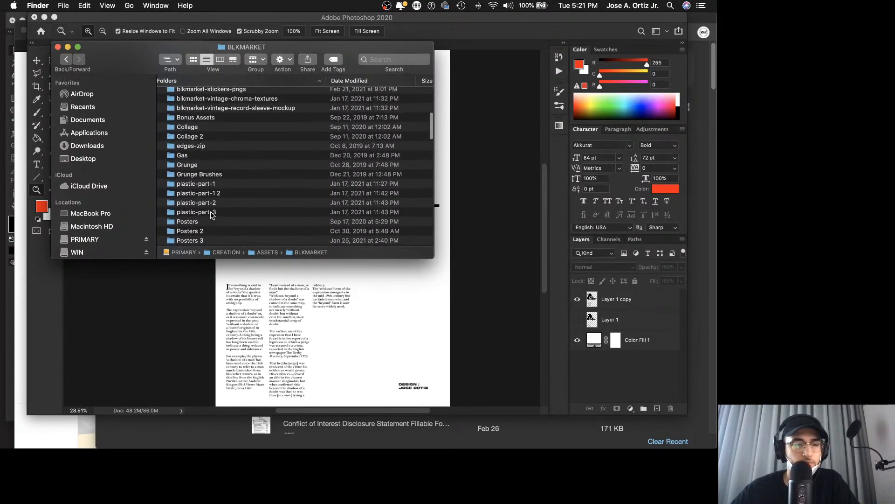
pyautogui.doubleClick(210, 166)
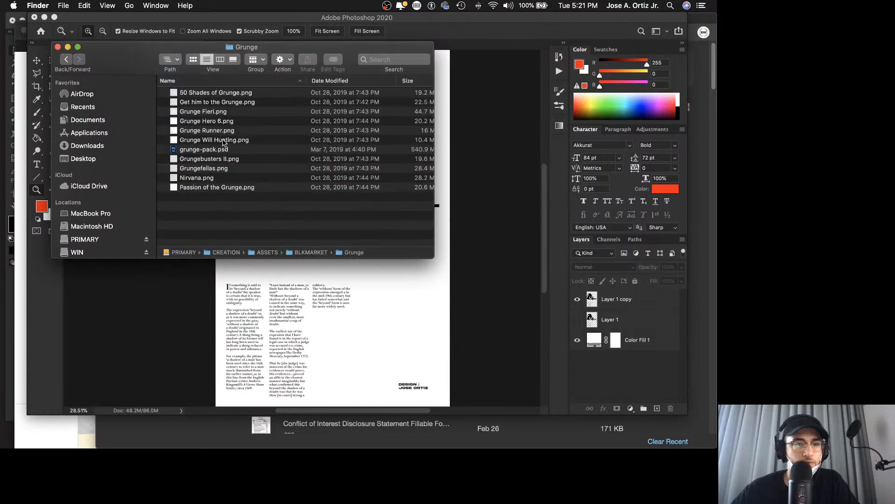
# Step: Preview several of the grunge textures in column view and place 50 Shades of Grunge.png into the Photoshop poster document
pyautogui.click(232, 140)
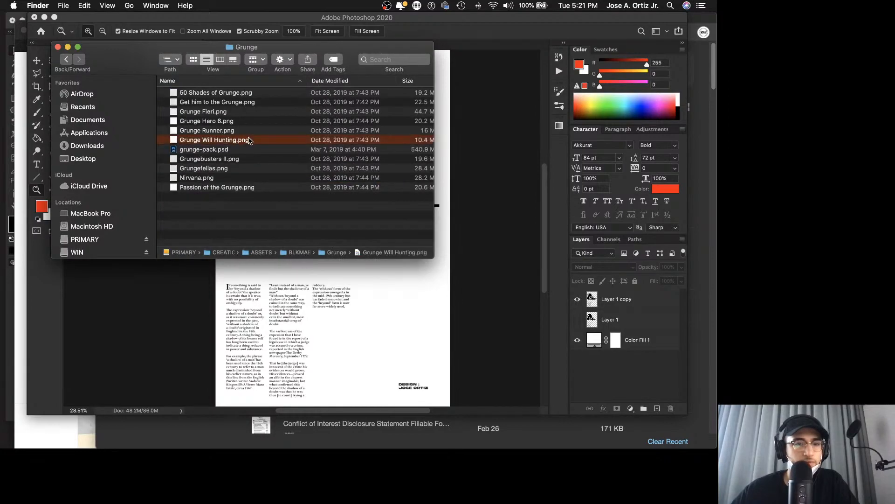
pyautogui.click(221, 59)
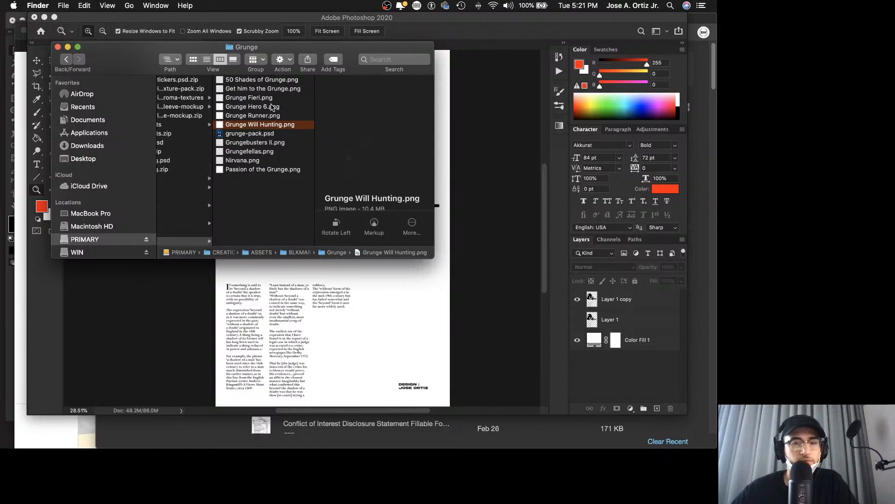
pyautogui.click(272, 107)
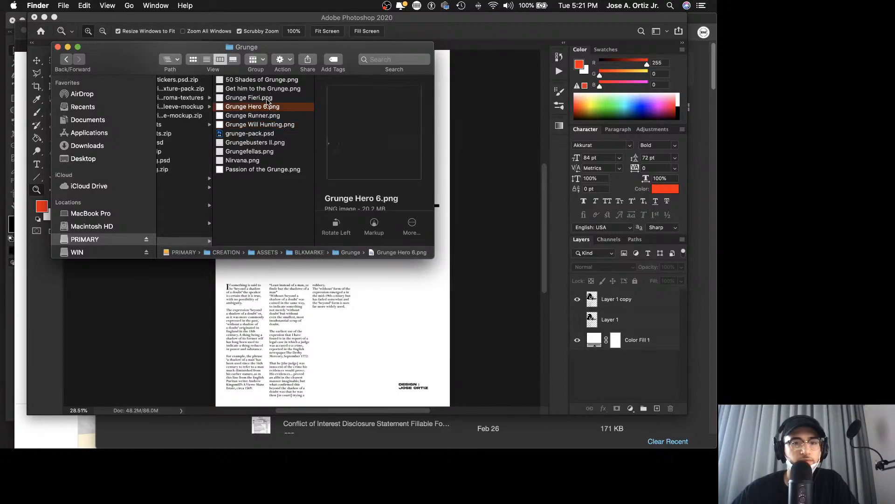
pyautogui.click(264, 97)
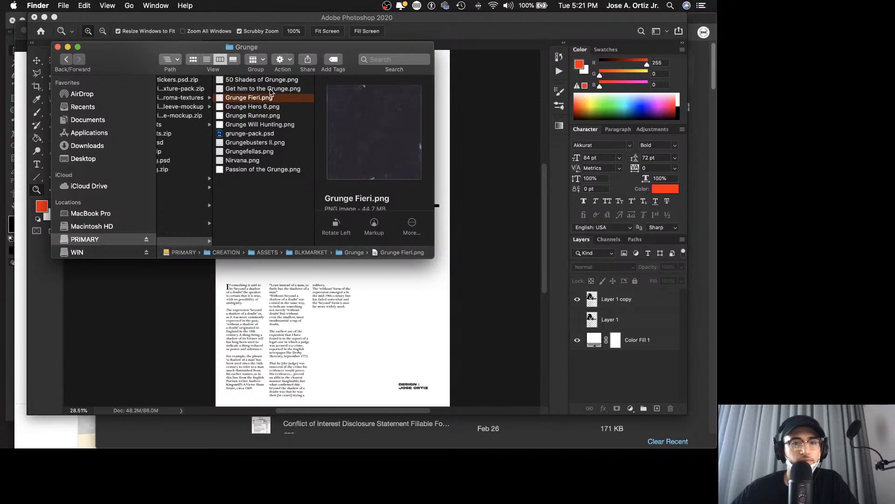
pyautogui.click(273, 90)
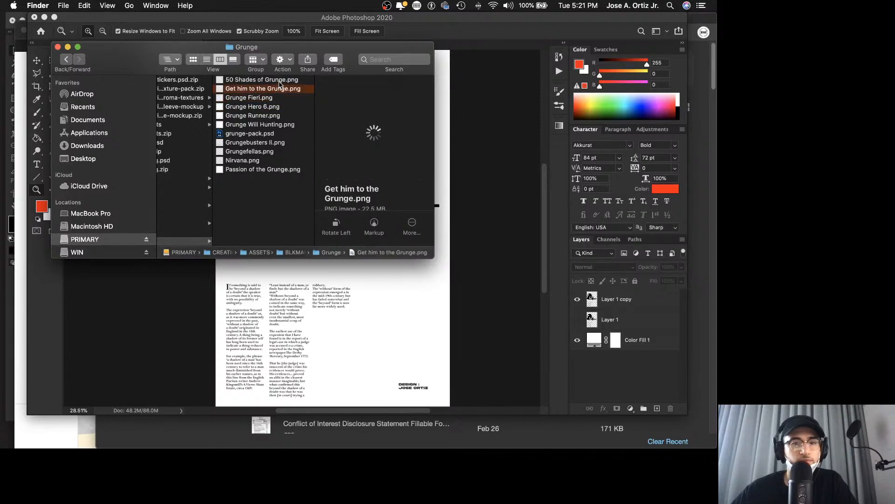
pyautogui.click(282, 82)
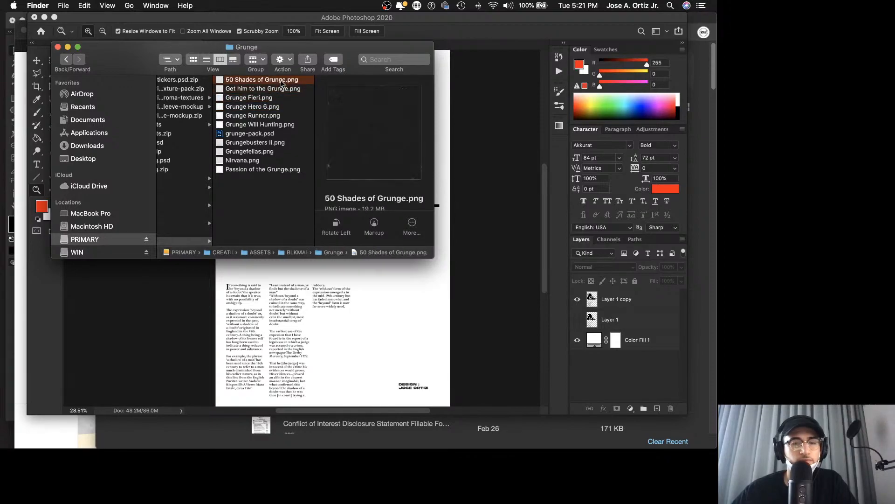
pyautogui.moveTo(282, 83); pyautogui.dragTo(396, 331)
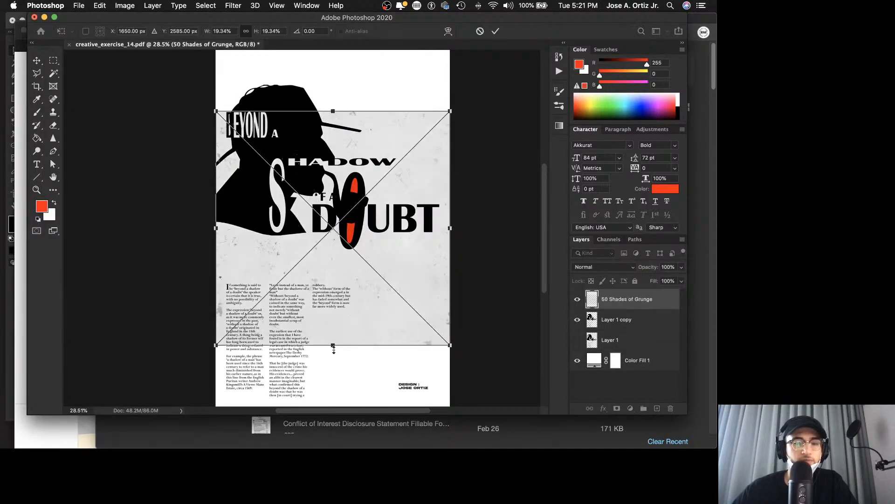
# Step: Scale the placed grunge texture to about 30.5% so it covers the whole poster, and commit the transform
pyautogui.moveTo(334, 347); pyautogui.dragTo(340, 368)
pyautogui.scroll(4, 356, 344)
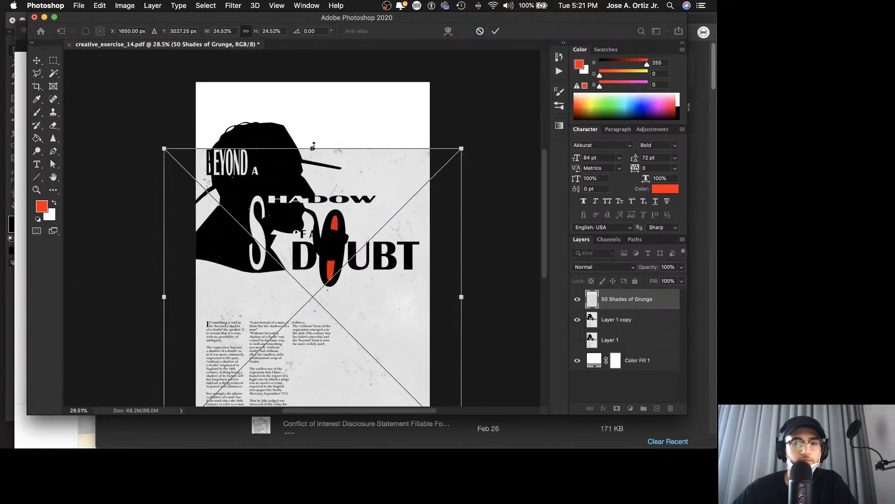
pyautogui.moveTo(313, 148); pyautogui.dragTo(313, 75)
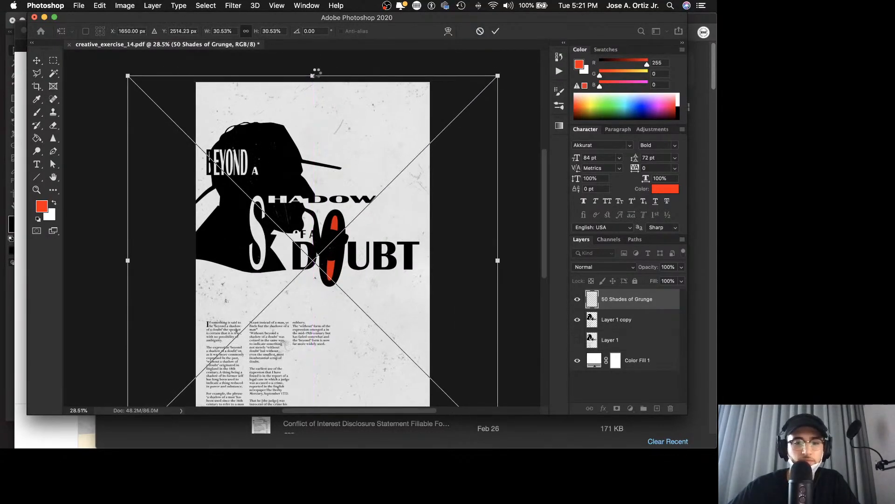
pyautogui.press('Return')
pyautogui.press('z')
pyautogui.scroll(-2, 348, 67)
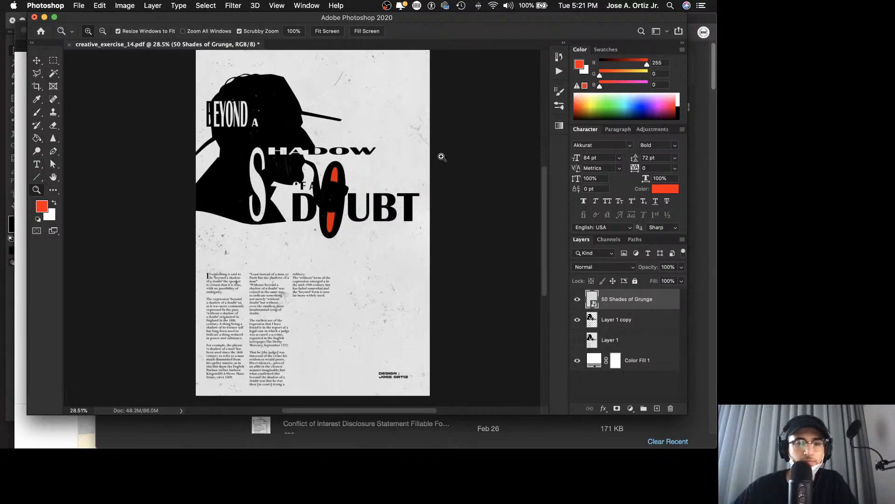
pyautogui.press('v')
pyautogui.moveTo(625, 303)
pyautogui.mouseDown()
pyautogui.moveTo(654, 415)
pyautogui.moveTo(614, 292)
pyautogui.mouseUp()
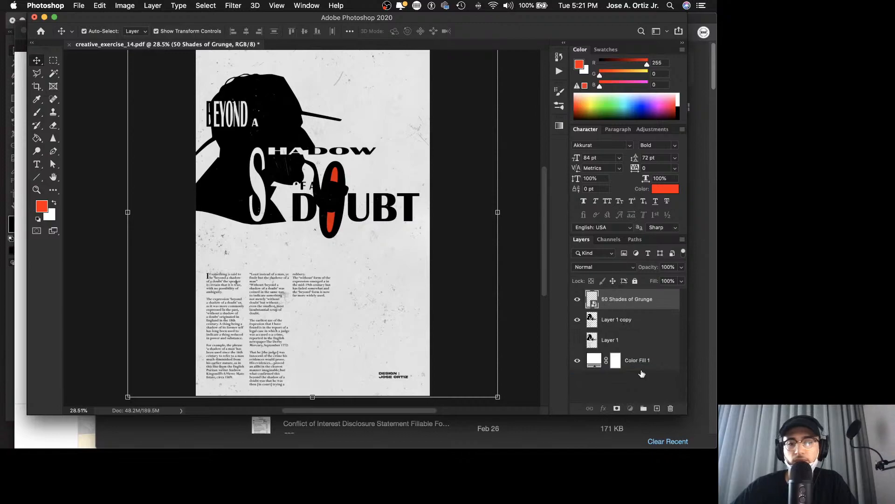
pyautogui.click(617, 408)
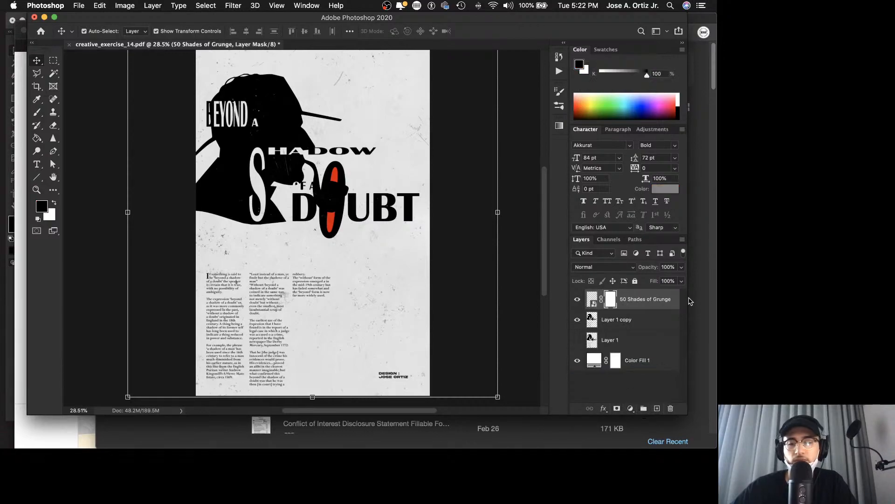
pyautogui.hotkey('ctrl', 'z')
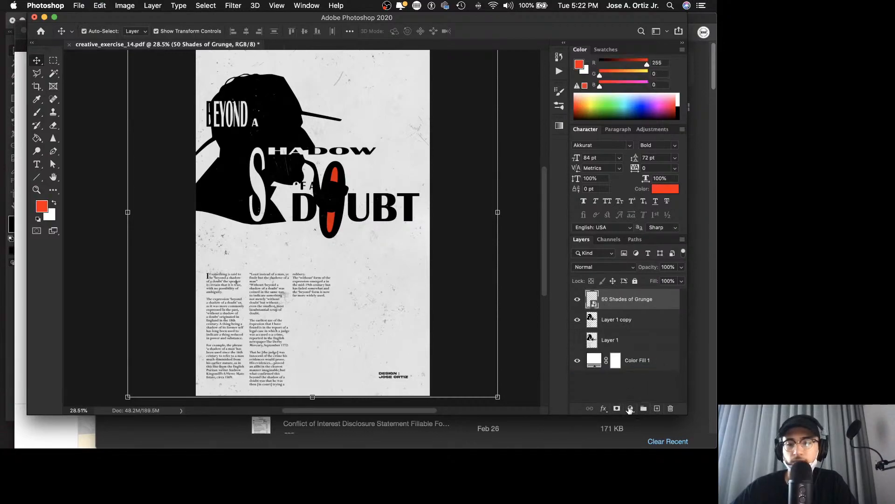
# Step: Add a Levels adjustment clipped to the 50 Shades of Grunge layer with input levels 32, 1.58 and 236
pyautogui.click(631, 408)
pyautogui.click(646, 279)
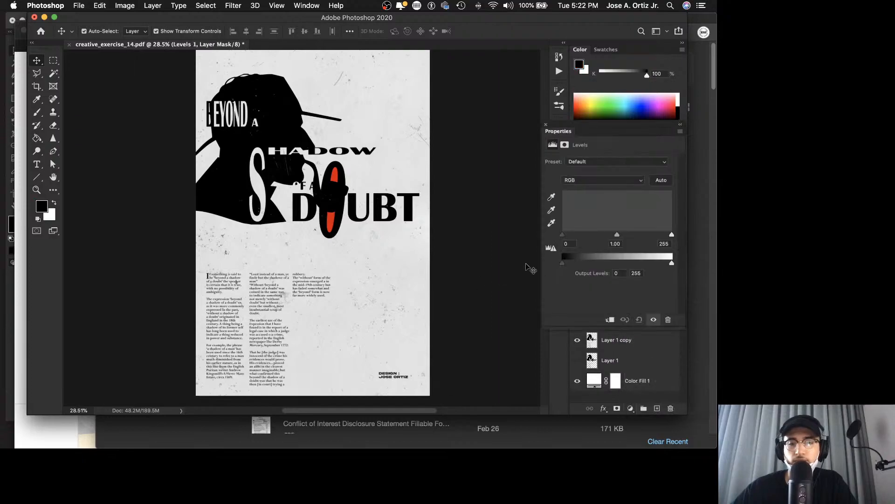
pyautogui.moveTo(617, 234)
pyautogui.mouseDown()
pyautogui.moveTo(601, 234)
pyautogui.moveTo(649, 236)
pyautogui.moveTo(621, 237)
pyautogui.mouseUp()
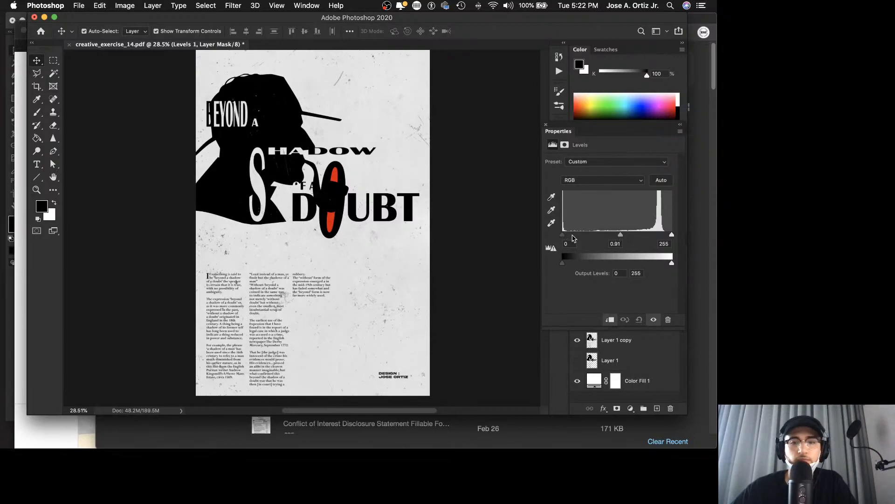
pyautogui.moveTo(563, 234)
pyautogui.mouseDown()
pyautogui.moveTo(605, 234)
pyautogui.moveTo(576, 231)
pyautogui.mouseUp()
pyautogui.moveTo(669, 238); pyautogui.dragTo(606, 235)
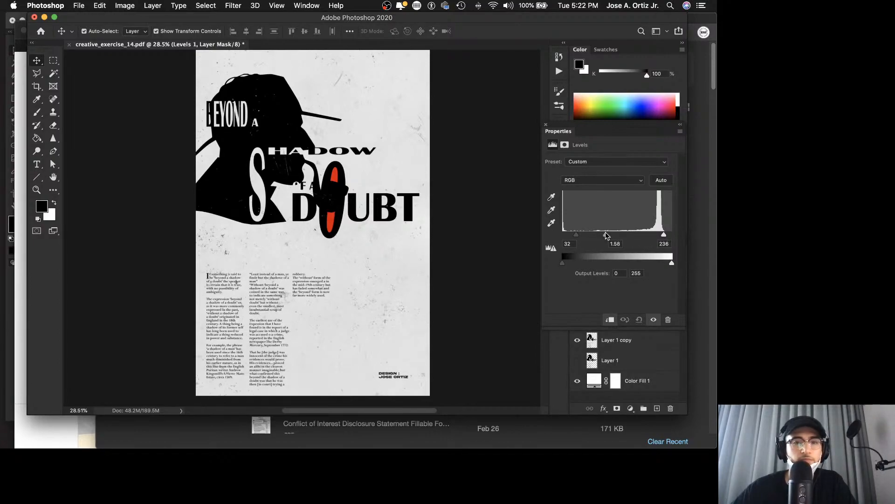
pyautogui.click(546, 125)
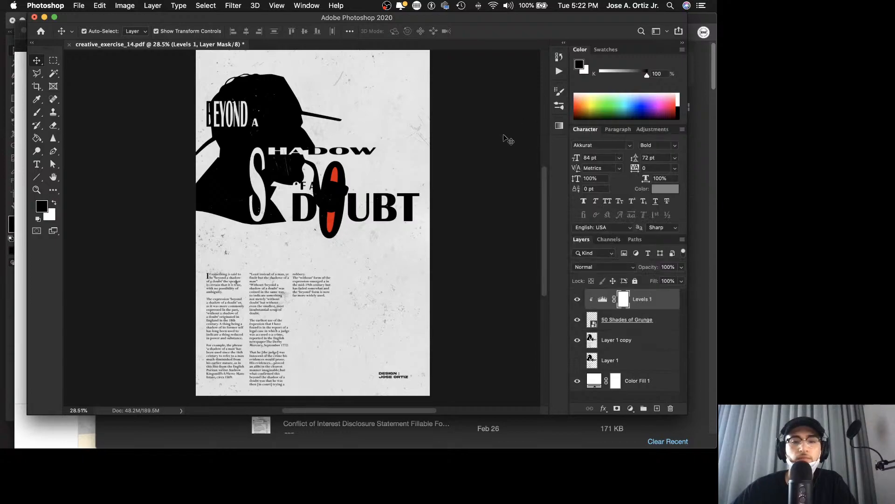
pyautogui.click(494, 142)
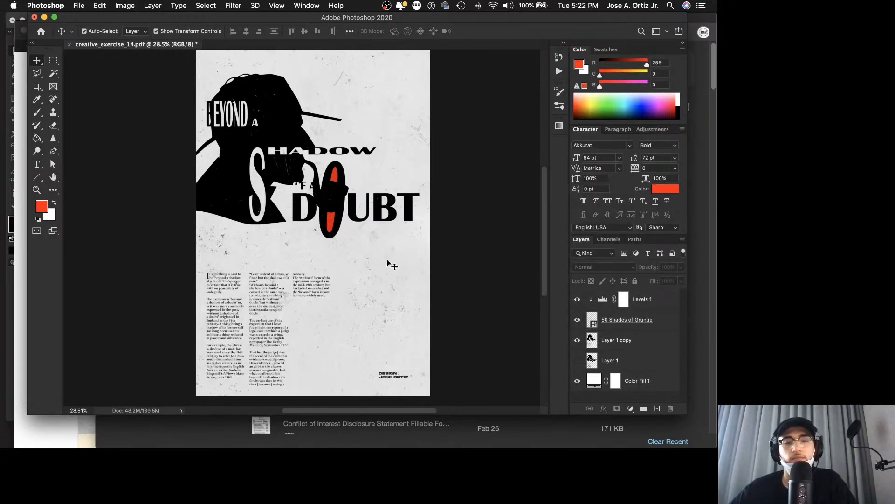
# Step: Lock both the Levels 1 adjustment layer and the 50 Shades of Grunge layer completely
pyautogui.click(663, 323)
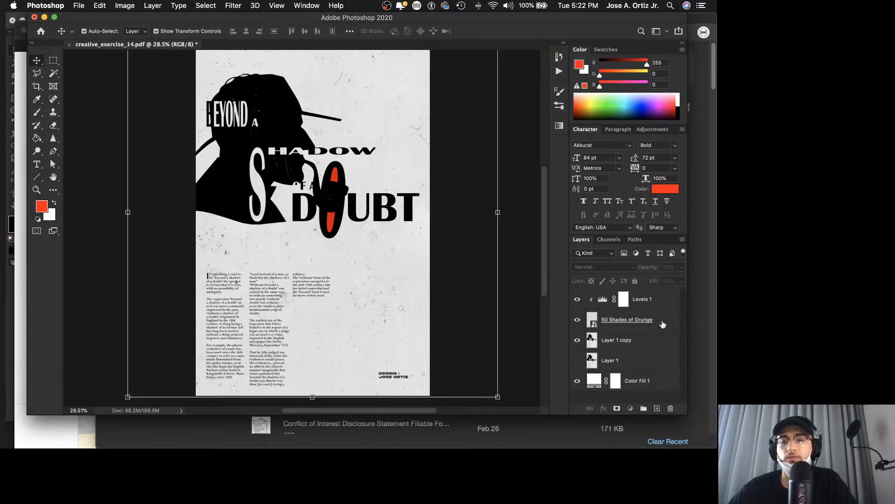
pyautogui.keyDown('shift'); pyautogui.click(665, 301); pyautogui.keyUp('shift')
pyautogui.click(636, 281)
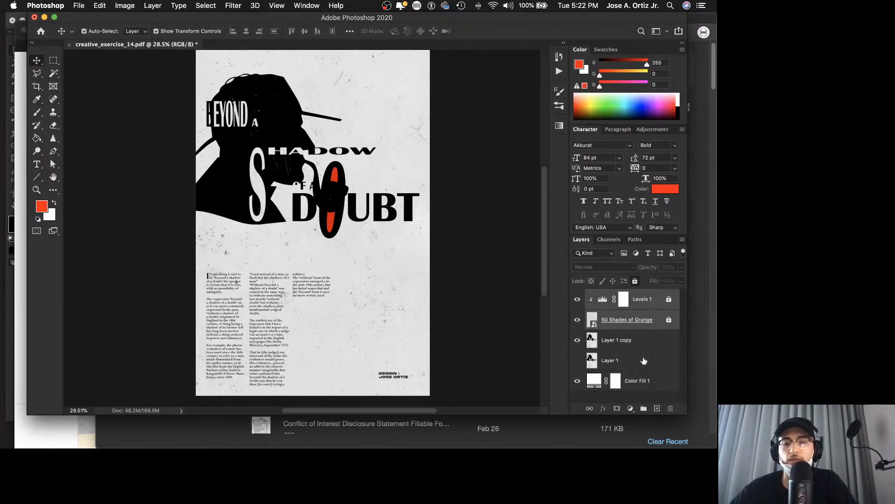
# Step: Create a new empty layer directly above Layer 1 copy and activate the Brush tool for painting on it
pyautogui.click(654, 348)
pyautogui.click(657, 408)
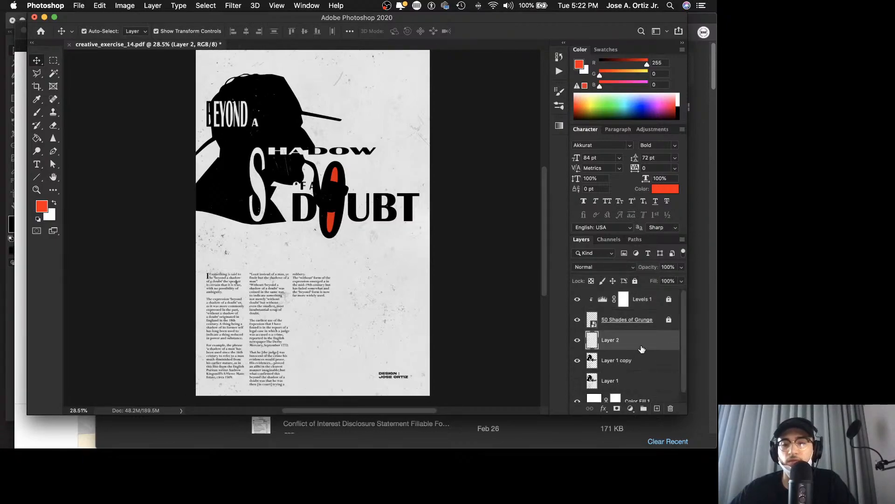
pyautogui.press('b')
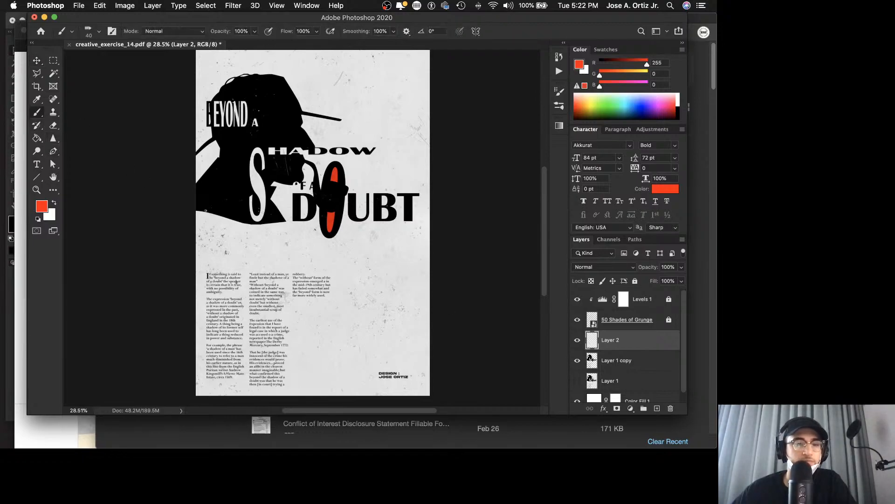
# Step: Try painting sweeping freehand red lines across the poster on the new layer, undoing each attempt
pyautogui.moveTo(316, 120)
pyautogui.mouseDown()
pyautogui.moveTo(362, 286)
pyautogui.moveTo(276, 275)
pyautogui.moveTo(196, 219)
pyautogui.moveTo(426, 353)
pyautogui.mouseUp()
pyautogui.moveTo(249, 359); pyautogui.dragTo(196, 365)
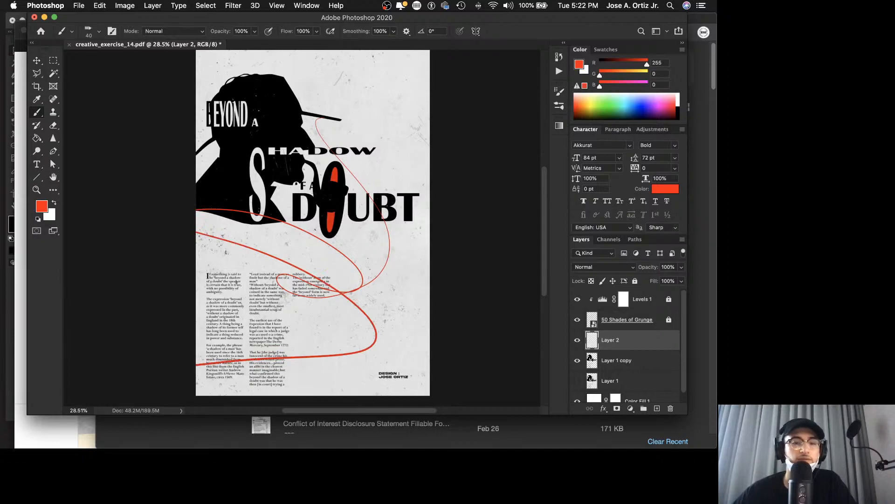
pyautogui.press('super+z')
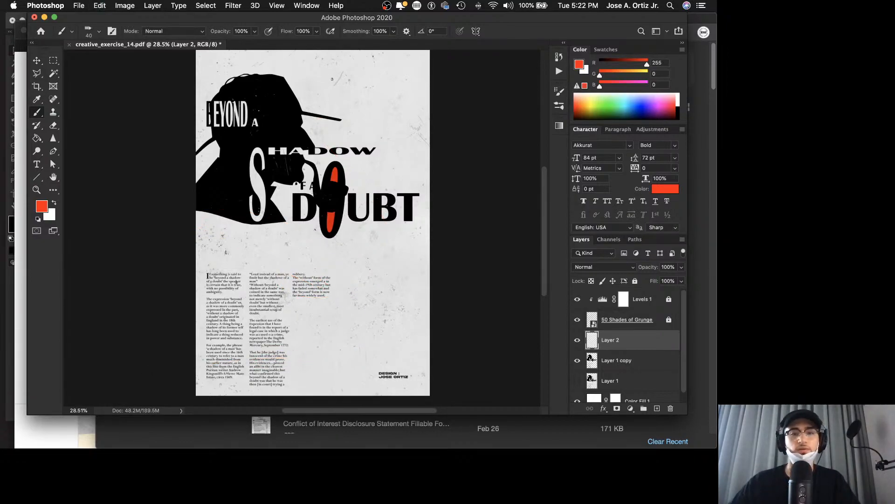
pyautogui.moveTo(339, 93); pyautogui.dragTo(448, 156)
pyautogui.press('super+z')
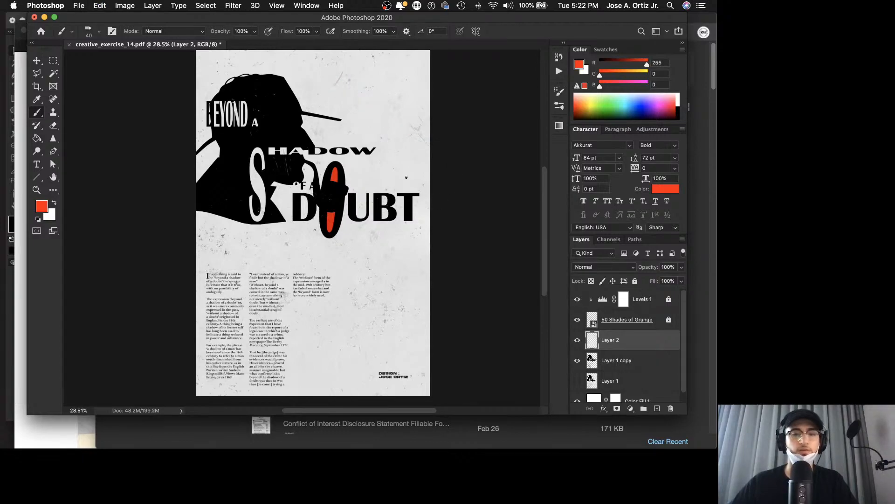
pyautogui.moveTo(307, 84)
pyautogui.mouseDown()
pyautogui.moveTo(353, 94)
pyautogui.moveTo(259, 119)
pyautogui.moveTo(373, 164)
pyautogui.moveTo(412, 234)
pyautogui.mouseUp()
pyautogui.moveTo(374, 270)
pyautogui.mouseDown()
pyautogui.moveTo(219, 309)
pyautogui.moveTo(182, 361)
pyautogui.moveTo(350, 410)
pyautogui.moveTo(321, 437)
pyautogui.moveTo(385, 406)
pyautogui.moveTo(264, 301)
pyautogui.moveTo(127, 296)
pyautogui.moveTo(84, 282)
pyautogui.mouseUp()
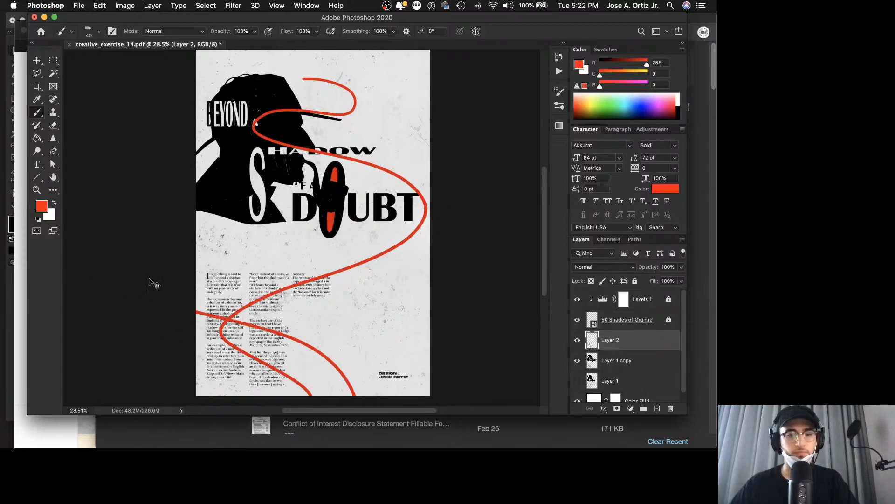
pyautogui.press('super+z')
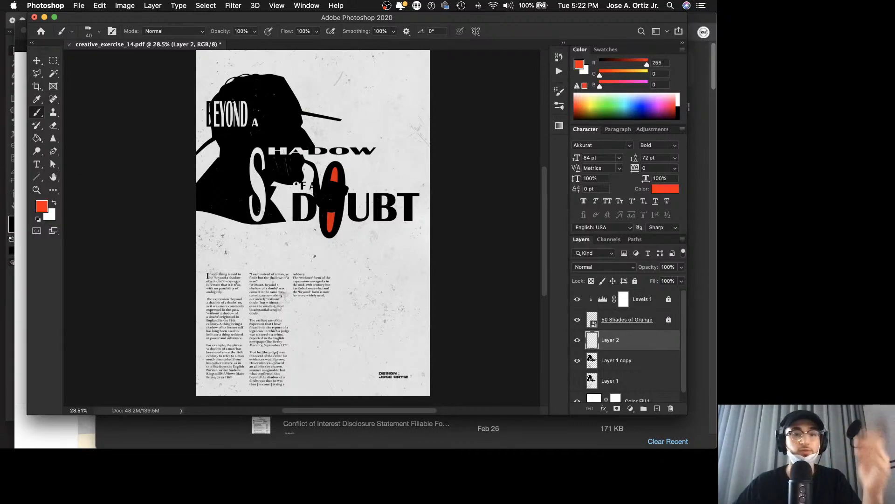
# Step: Paint a sweeping red S-shaped line across the hat silhouette and title, and a second red curve around the design credit on Layer 2
pyautogui.moveTo(196, 70)
pyautogui.mouseDown()
pyautogui.moveTo(347, 171)
pyautogui.moveTo(316, 158)
pyautogui.moveTo(206, 197)
pyautogui.moveTo(476, 246)
pyautogui.moveTo(530, 282)
pyautogui.mouseUp()
pyautogui.moveTo(353, 321)
pyautogui.mouseDown()
pyautogui.moveTo(327, 369)
pyautogui.moveTo(445, 441)
pyautogui.mouseUp()
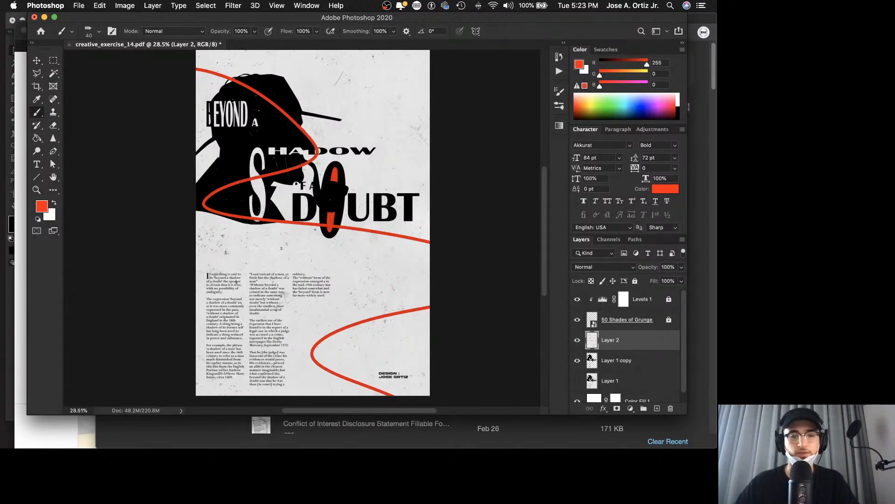
pyautogui.press('v')
pyautogui.scroll(5, 234, 202)
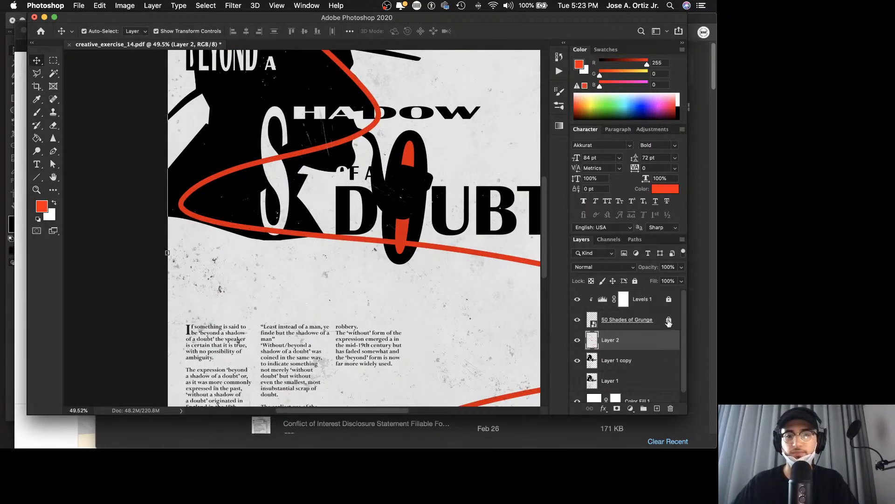
pyautogui.click(636, 281)
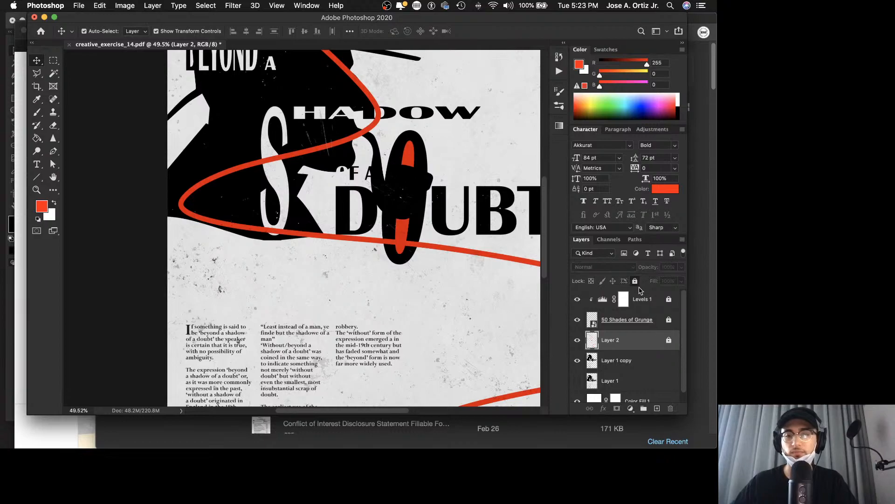
pyautogui.click(669, 322)
pyautogui.click(669, 340)
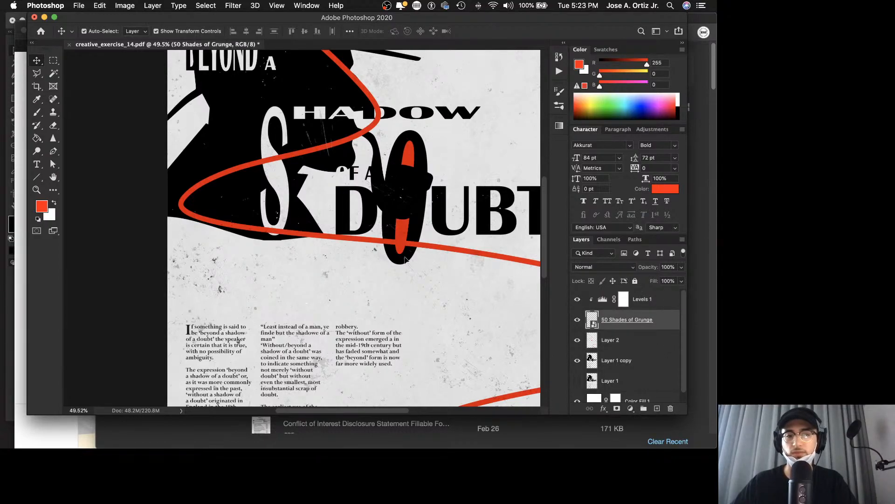
pyautogui.click(53, 74)
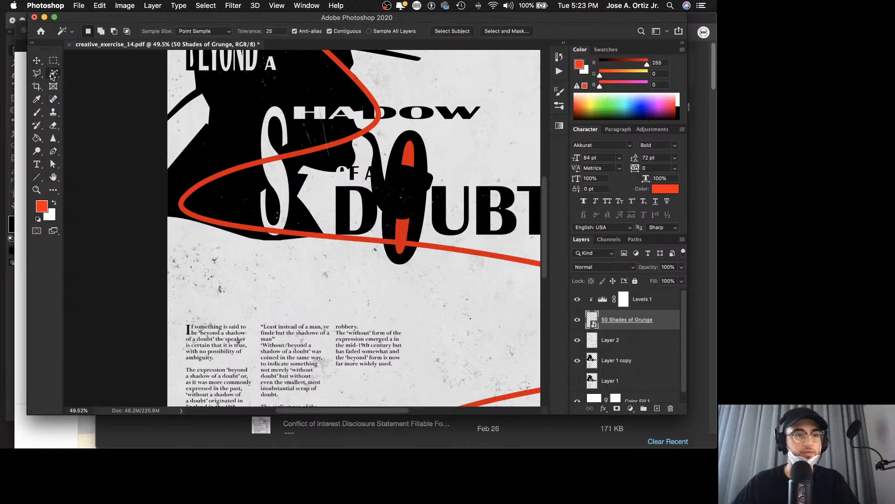
pyautogui.click(240, 152)
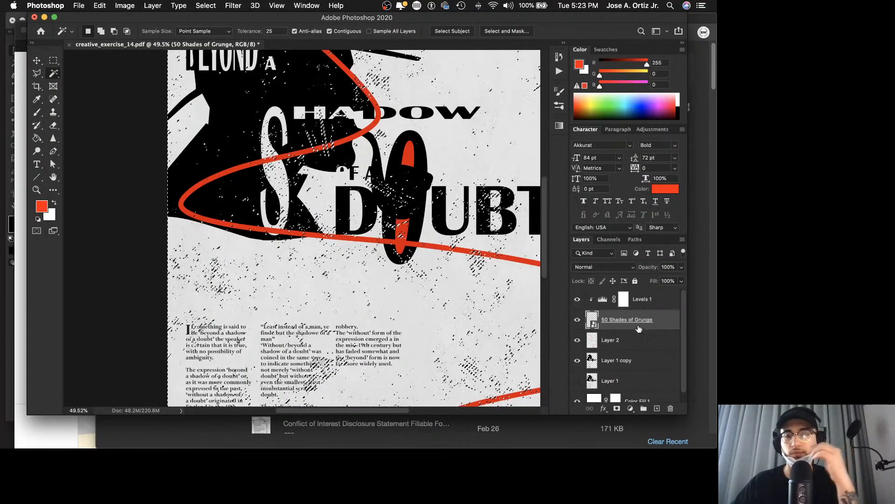
pyautogui.click(634, 280)
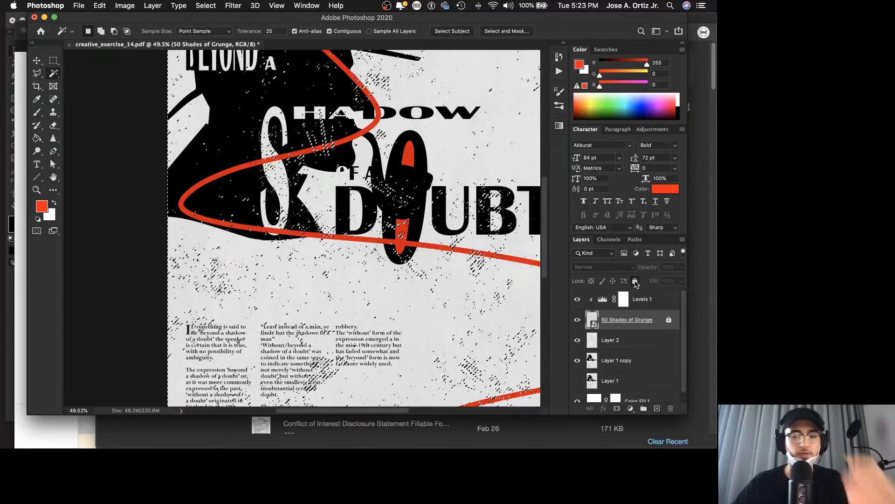
pyautogui.hotkey('ctrl', 'd')
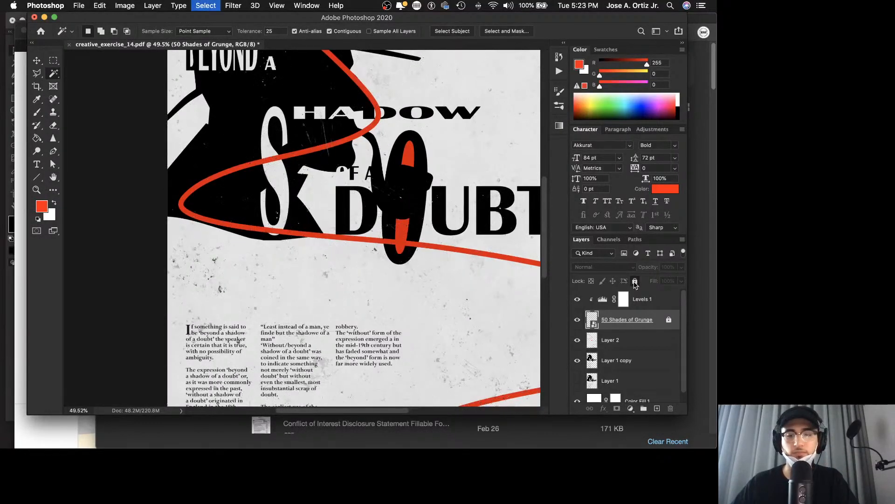
# Step: Select the black silhouette area on the Layer 1 copy layer with the Magic Wand at tolerance 25
pyautogui.click(625, 360)
pyautogui.click(251, 130)
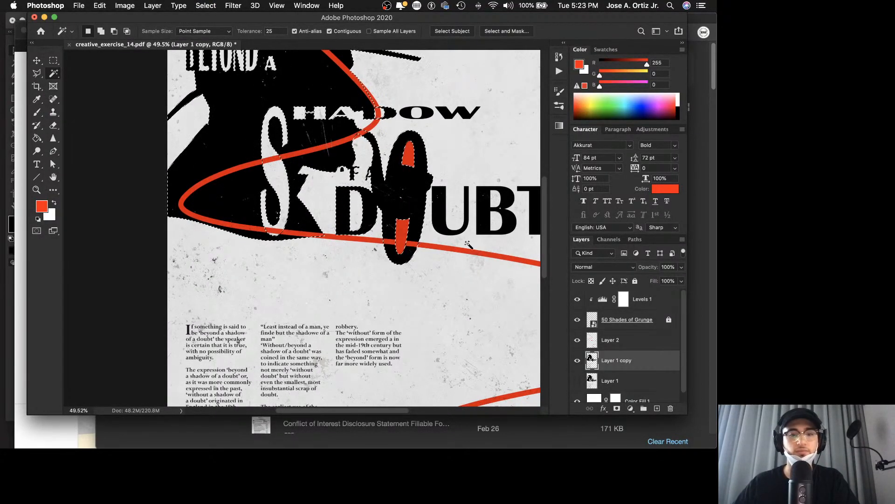
pyautogui.scroll(5, 419, 241)
pyautogui.hscroll(3, 419, 242)
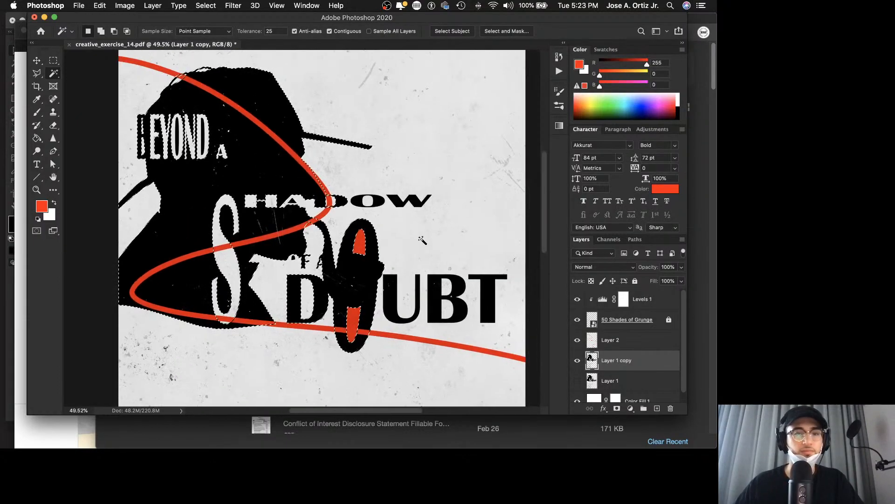
pyautogui.scroll(-6, 422, 240)
pyautogui.hscroll(-3, 422, 240)
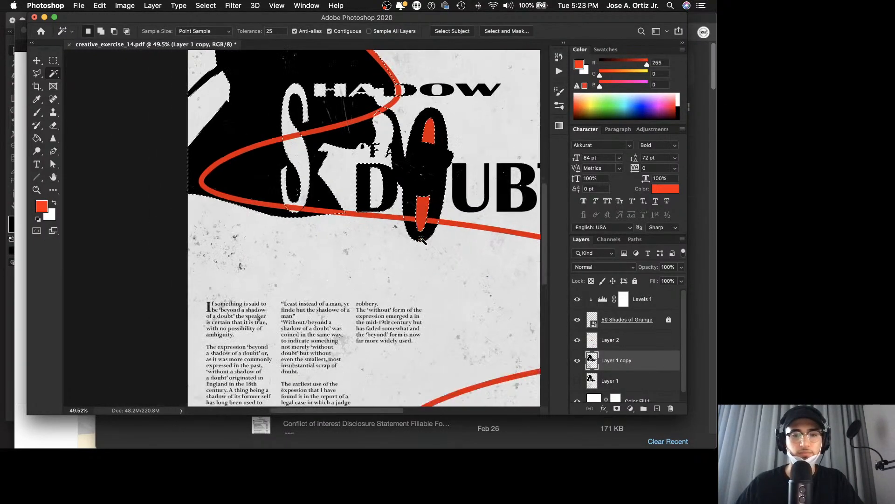
pyautogui.scroll(-4, 422, 240)
pyautogui.hscroll(2, 422, 241)
pyautogui.press('z')
pyautogui.moveTo(422, 240); pyautogui.dragTo(395, 241)
pyautogui.press('v')
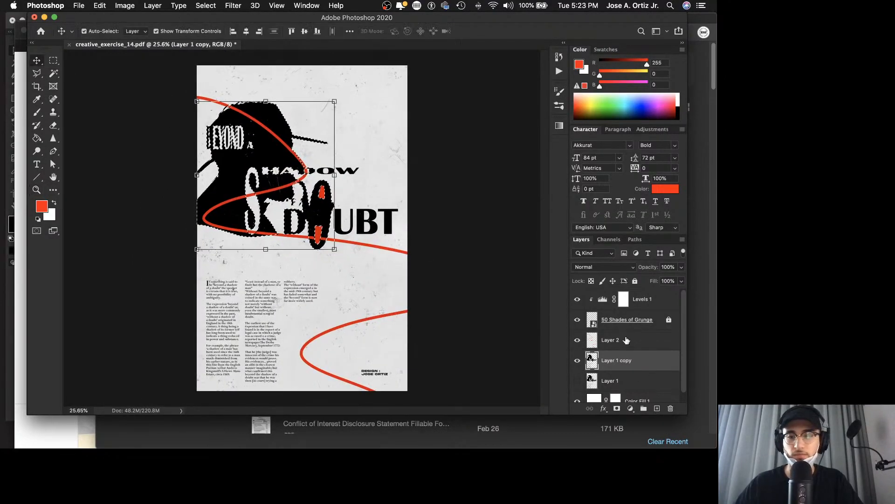
# Step: Invert the silhouette selection and add it as a layer mask on Layer 2, hiding the red lines over the silhouette
pyautogui.click(639, 344)
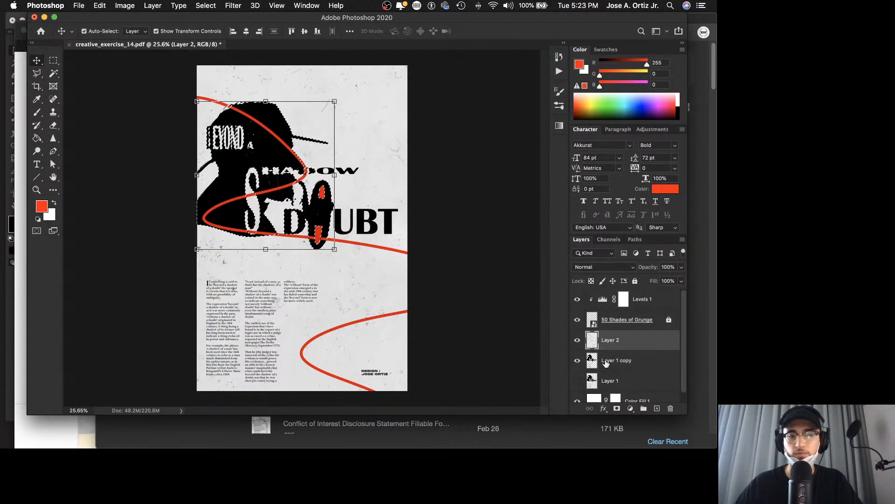
pyautogui.press('w')
pyautogui.rightClick(261, 205)
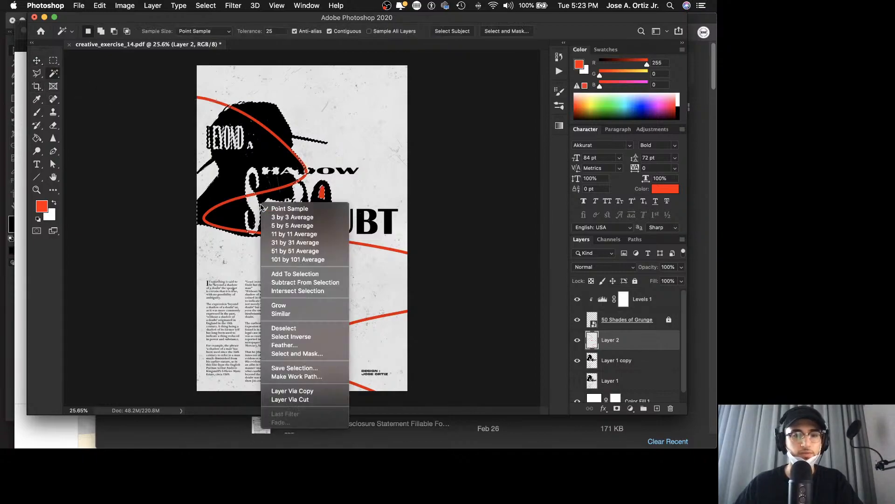
pyautogui.click(291, 337)
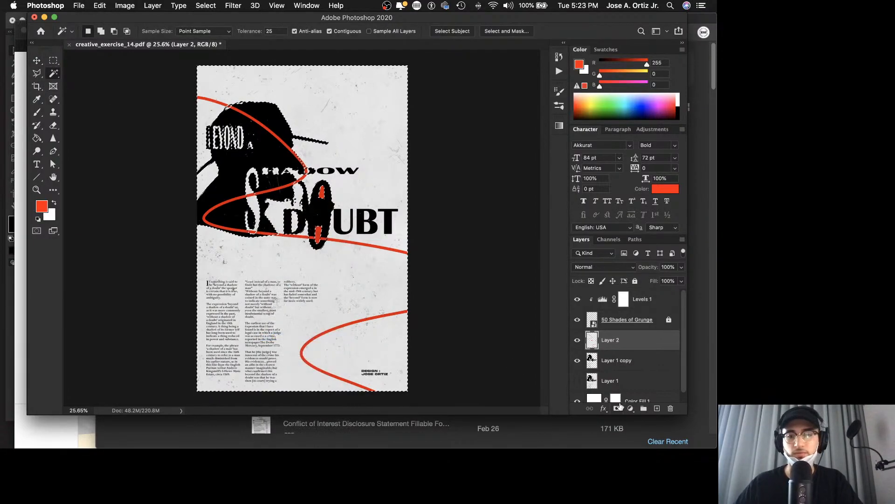
pyautogui.click(617, 408)
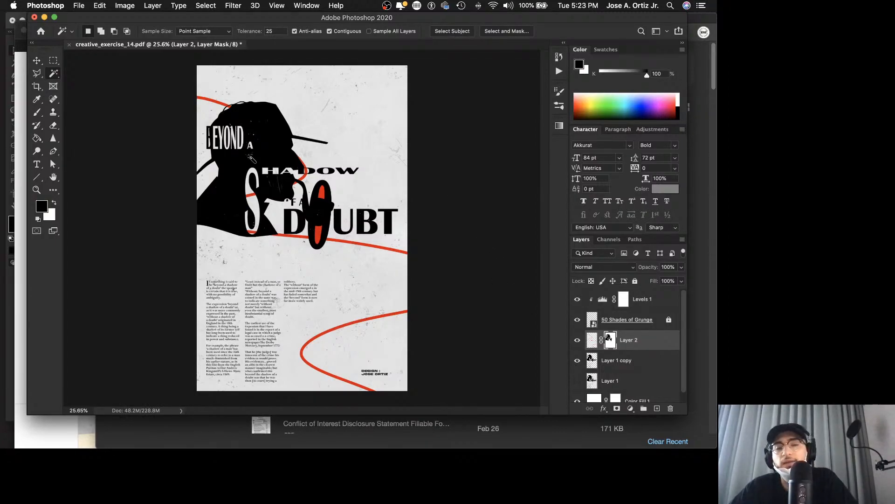
# Step: Examine the masked red lines around the silhouette and title lettering, both close up and across the poster
pyautogui.press('z')
pyautogui.moveTo(267, 164); pyautogui.dragTo(304, 164)
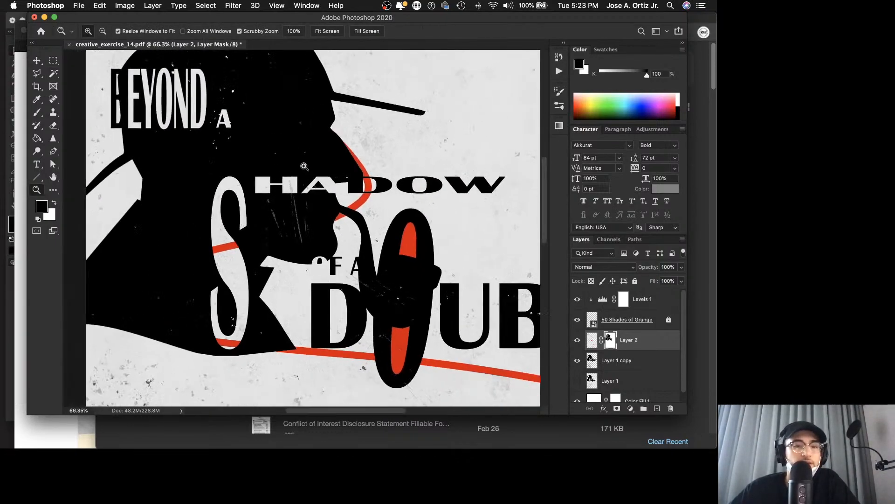
pyautogui.moveTo(304, 281); pyautogui.dragTo(257, 284)
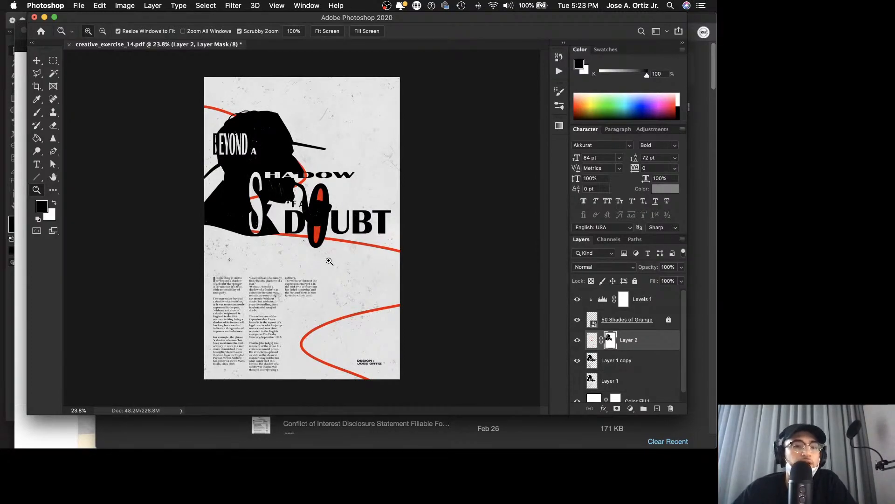
pyautogui.moveTo(277, 273); pyautogui.dragTo(290, 270)
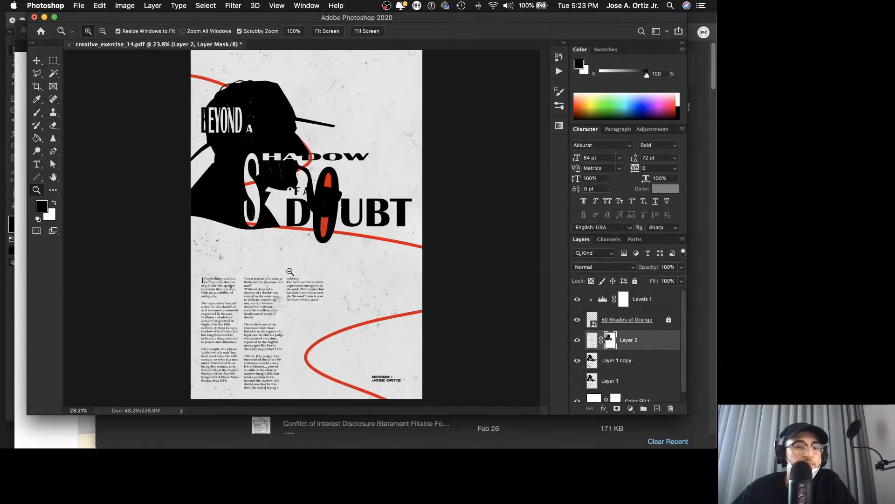
pyautogui.scroll(-5, 291, 271)
pyautogui.scroll(3, 291, 271)
pyautogui.hscroll(-1, 291, 270)
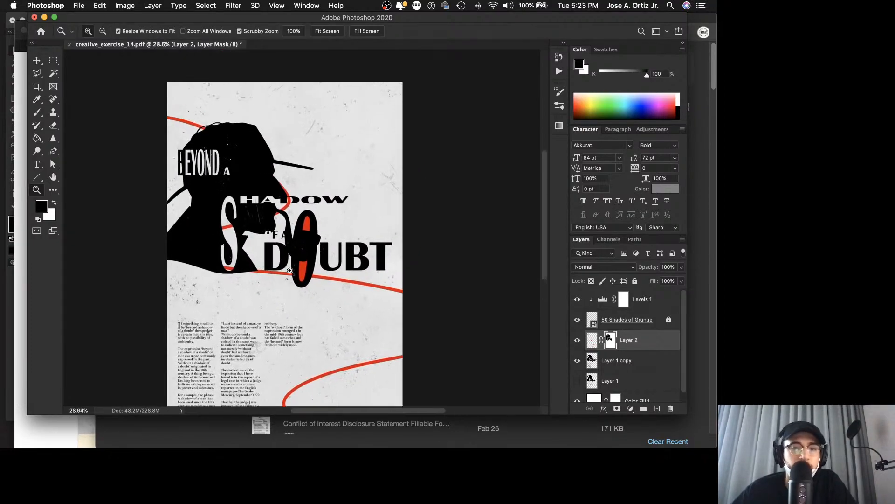
# Step: Examine the three body text columns up close, checking their line breaks, edges and legibility over the grunge texture
pyautogui.moveTo(266, 287); pyautogui.dragTo(326, 257)
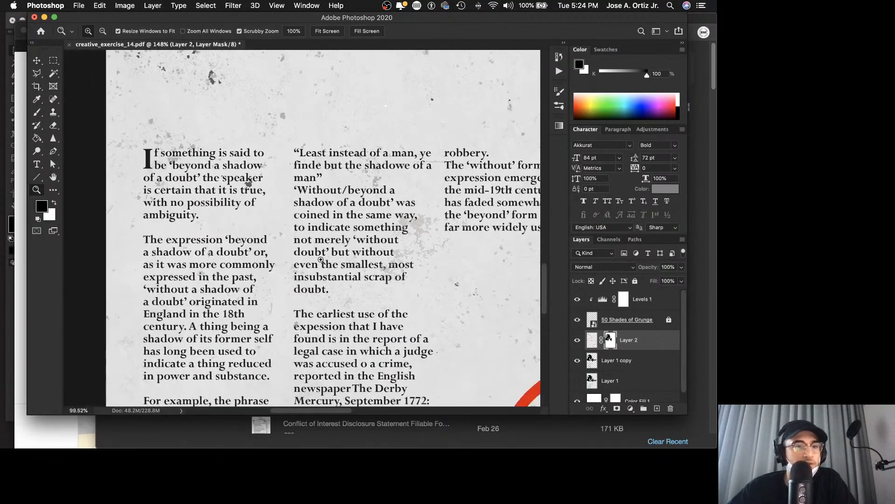
pyautogui.press('super+1')
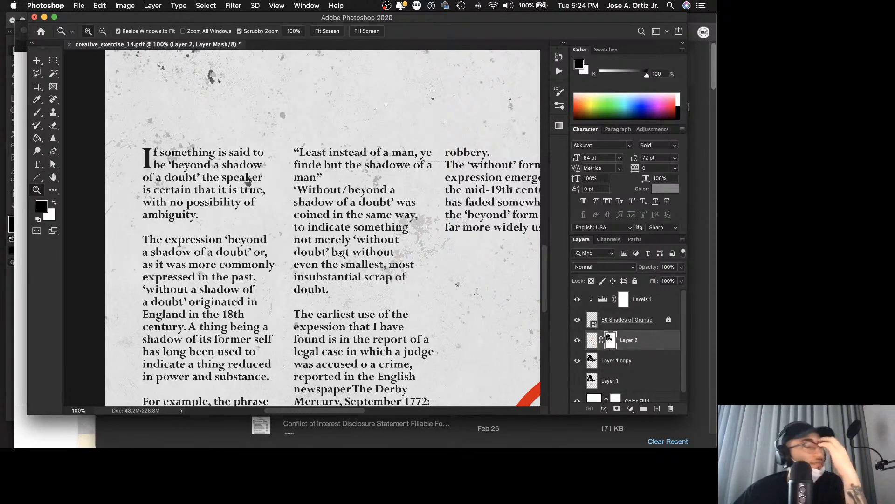
pyautogui.click(320, 177)
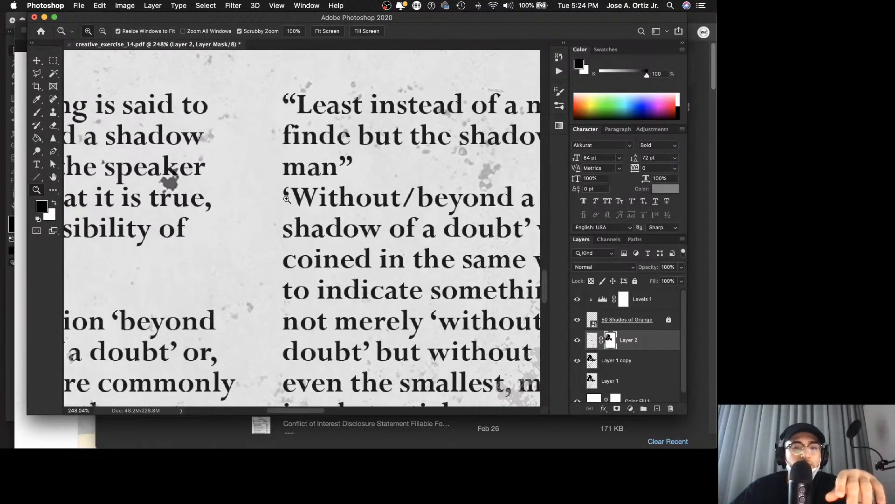
pyautogui.scroll(-3, 202, 238)
pyautogui.hscroll(-3, 201, 238)
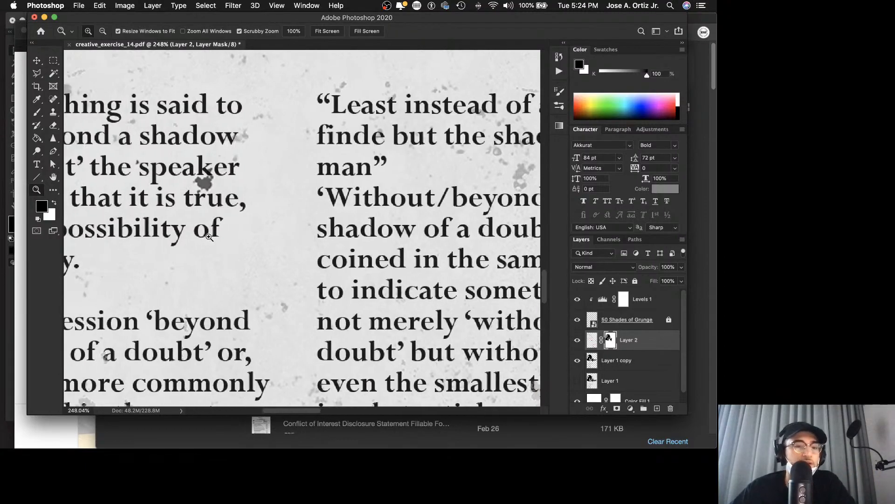
pyautogui.moveTo(382, 200); pyautogui.dragTo(439, 180)
pyautogui.hscroll(3, 407, 198)
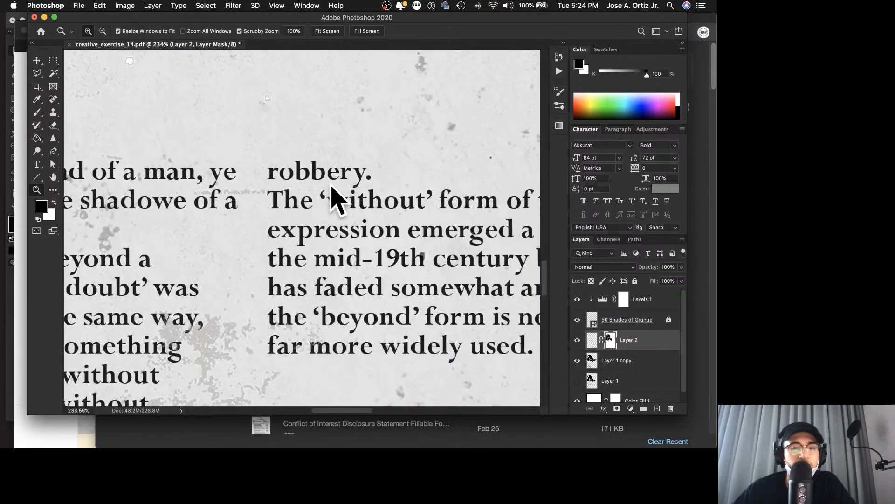
pyautogui.moveTo(331, 185); pyautogui.dragTo(290, 271)
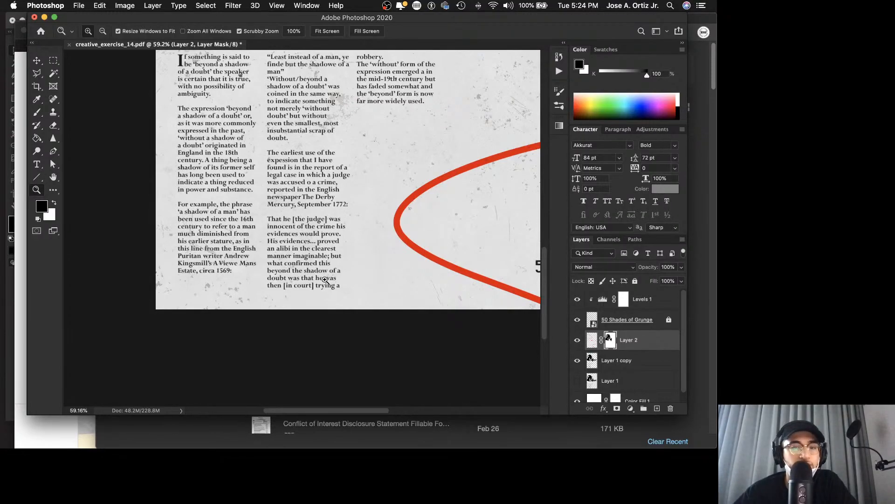
pyautogui.scroll(5, 326, 278)
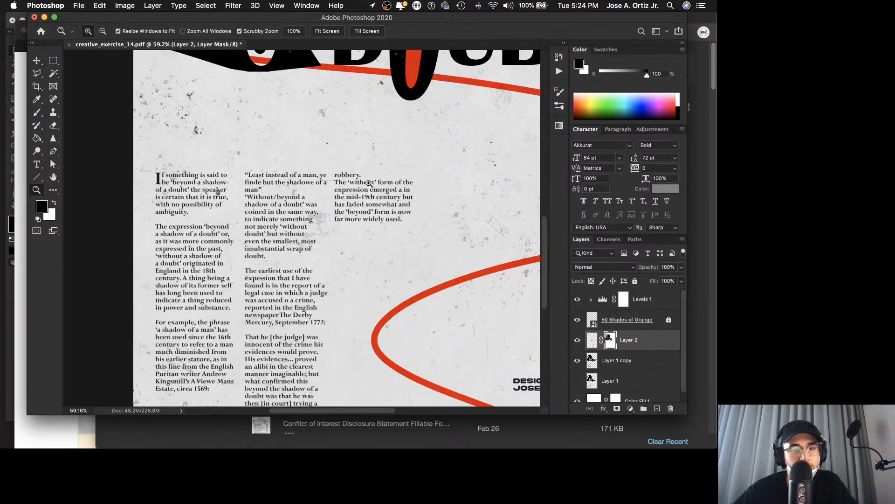
pyautogui.moveTo(345, 177); pyautogui.dragTo(394, 180)
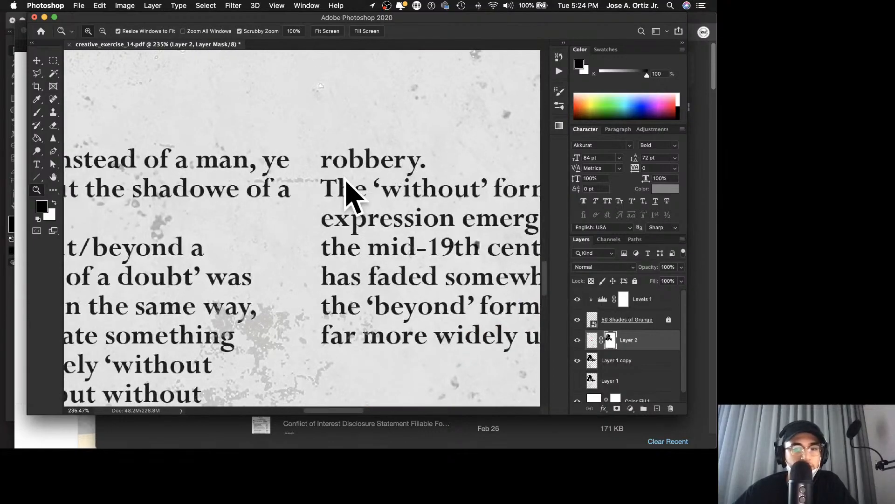
# Step: Fit the whole poster in view and hide the interface panels to review the composition
pyautogui.press('super+0')
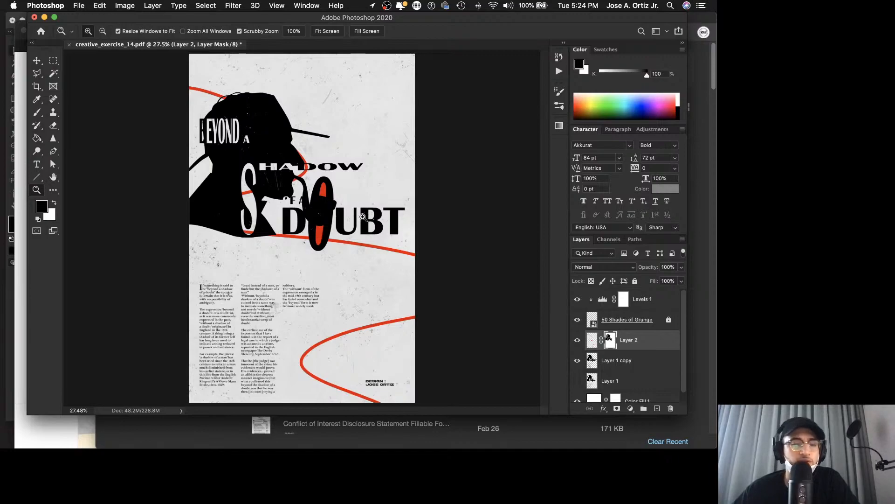
pyautogui.press('Tab')
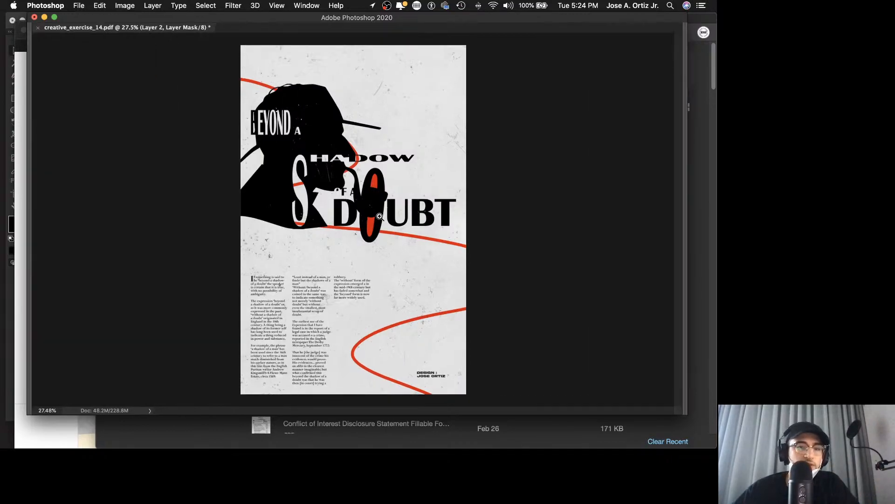